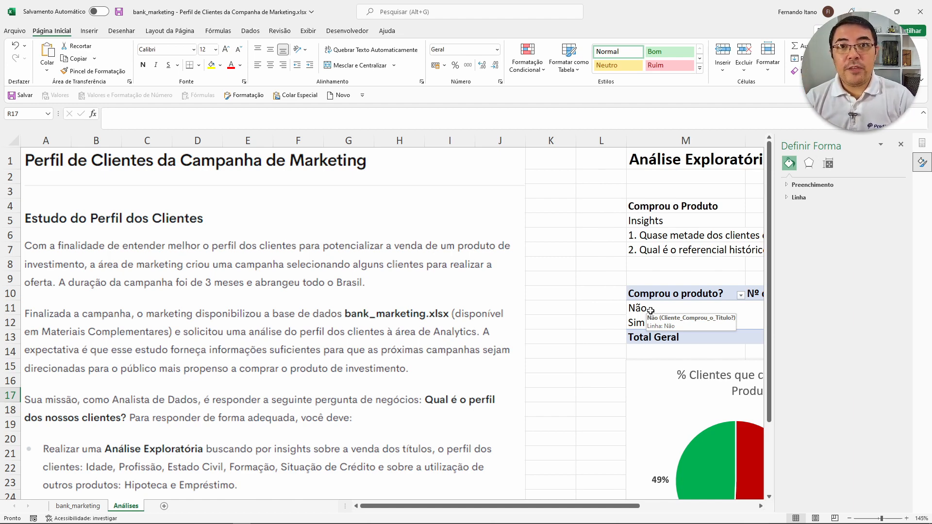
- Copy the "Comprou o produto?" pivot table in M10:O13 to a new location starting at cell R10
left_click(708, 256)
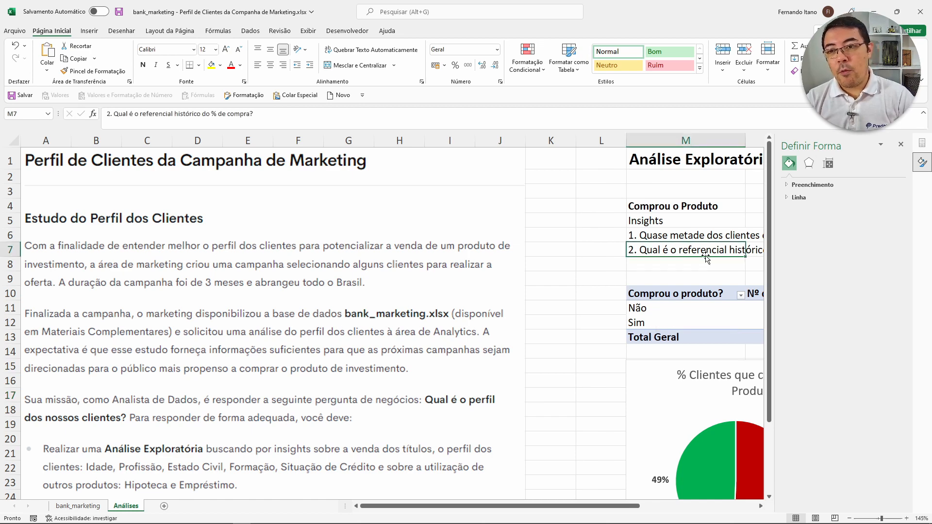
scroll(699, 255, "right", 3)
scroll(700, 255, "right", 3)
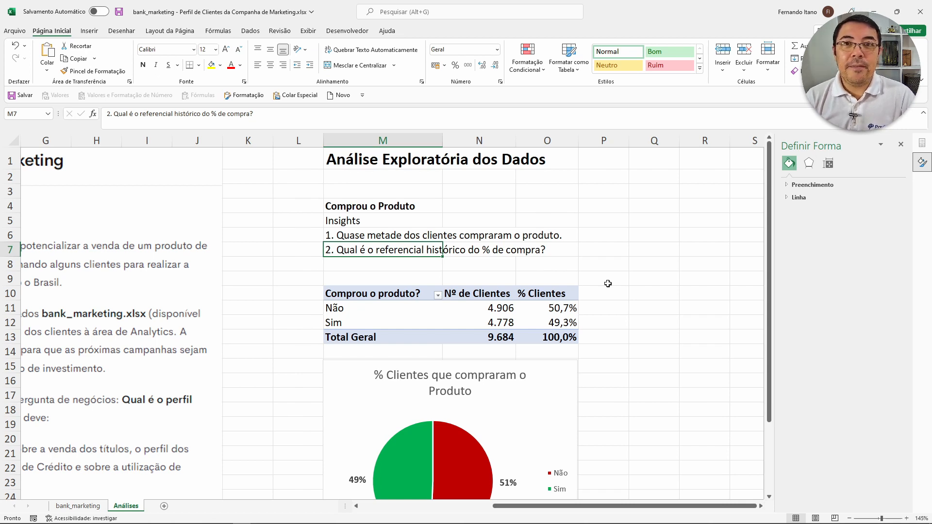
left_click(352, 292)
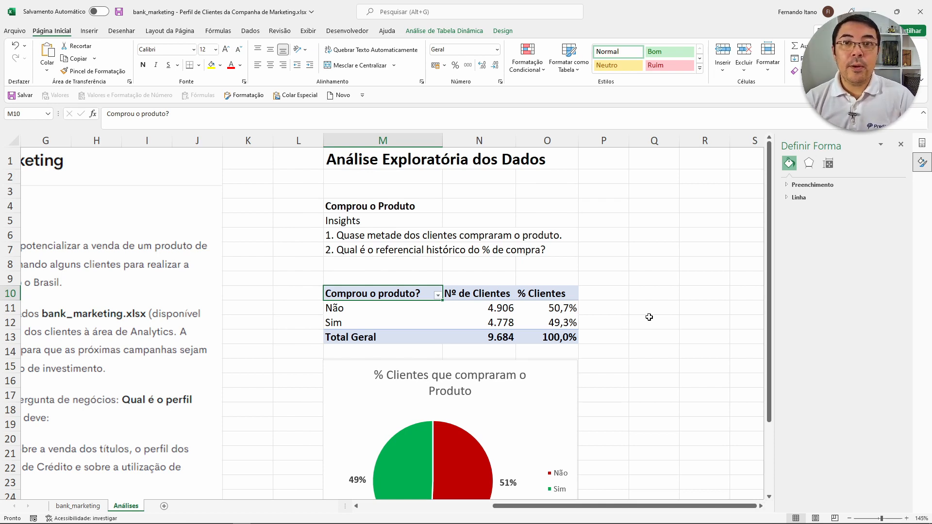
left_click(922, 142)
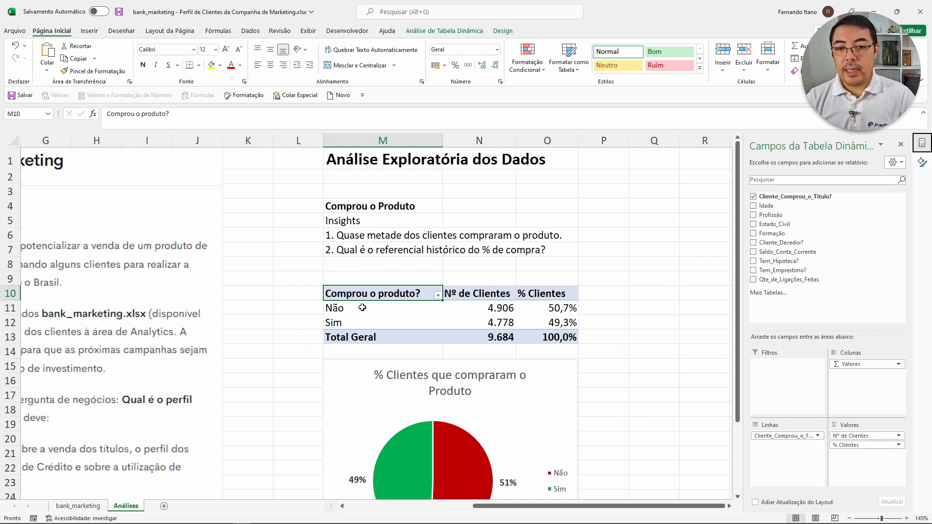
left_click_drag(356, 292, 545, 341)
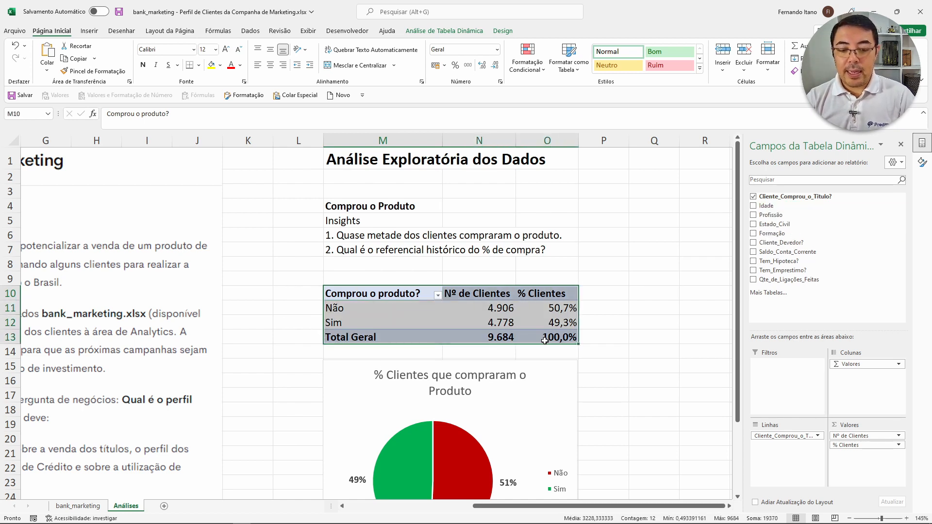
key("ctrl+c")
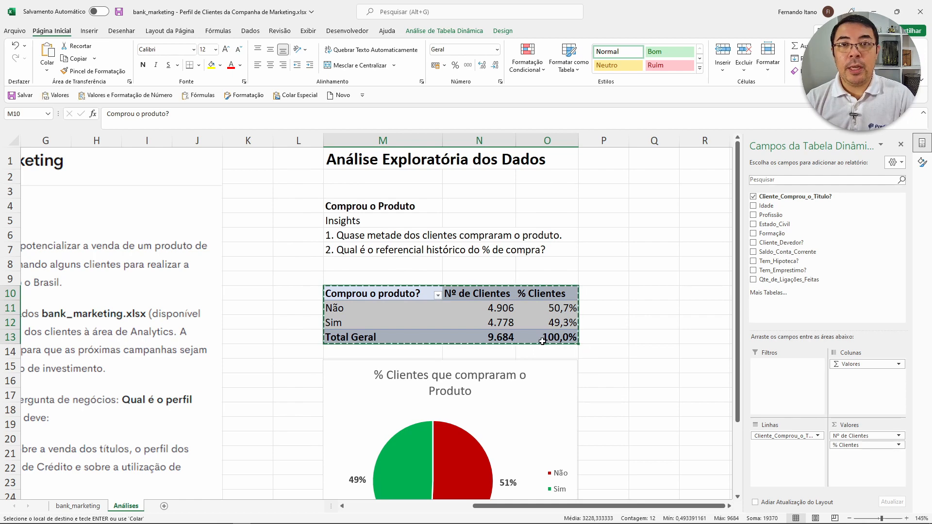
left_click(692, 293)
scroll(693, 293, "right", 3)
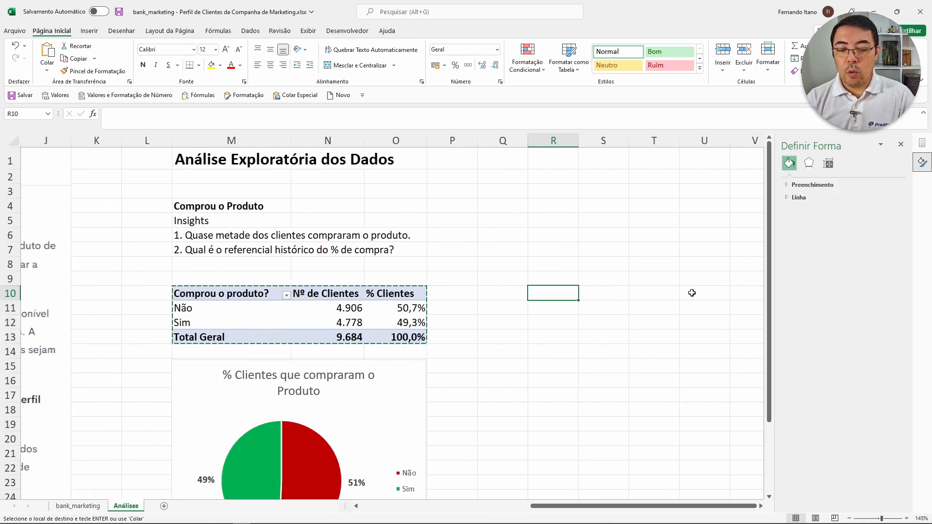
key("Return")
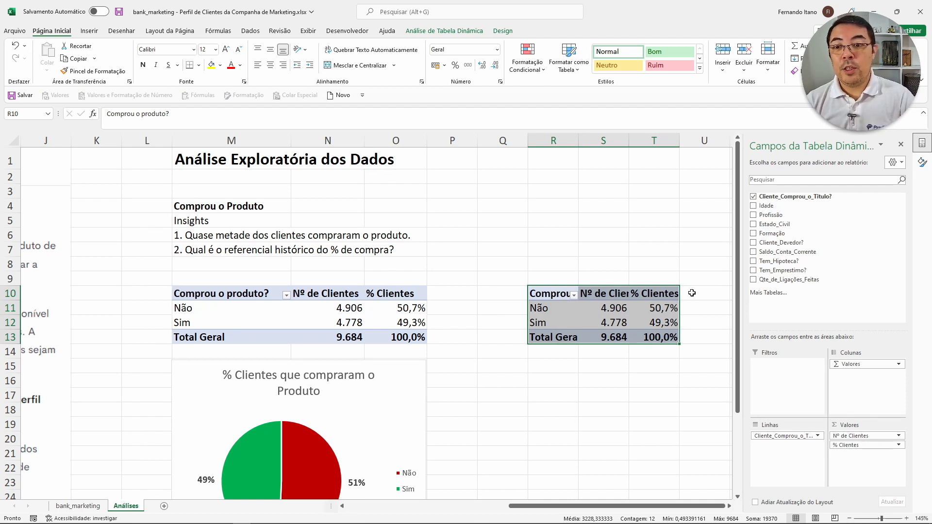
- Widen column R and fit columns S and T to the headers of the copied pivot table
left_click_drag(578, 141, 603, 140)
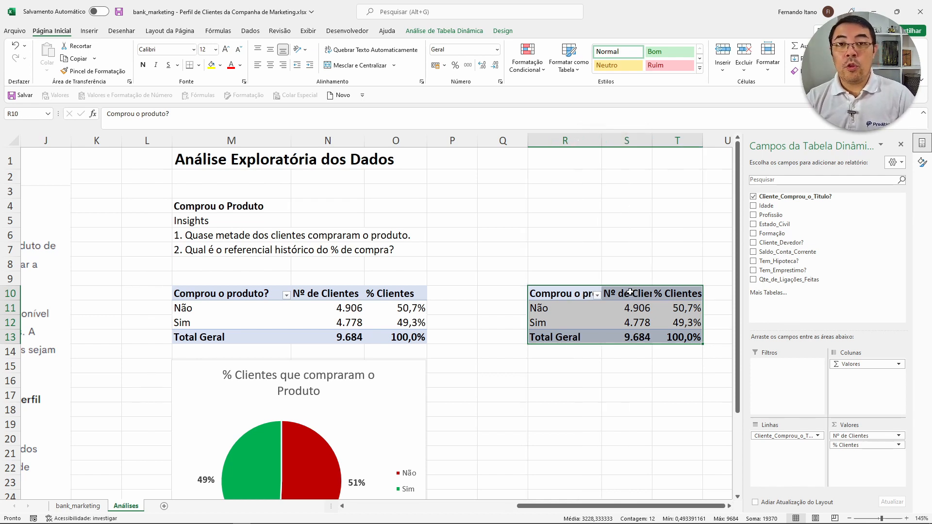
mouse_move(677, 141)
left_mouse_down()
mouse_move(650, 140)
mouse_move(676, 141)
left_mouse_up()
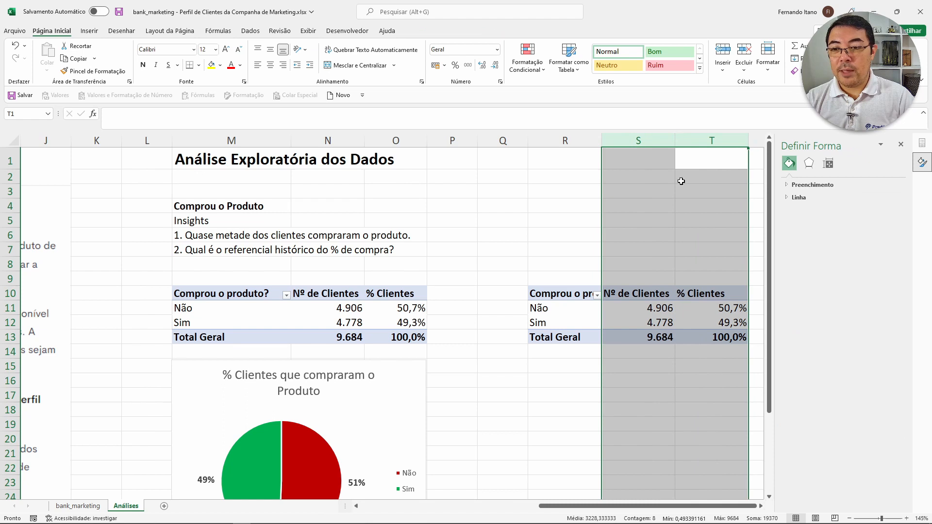
left_click(618, 311)
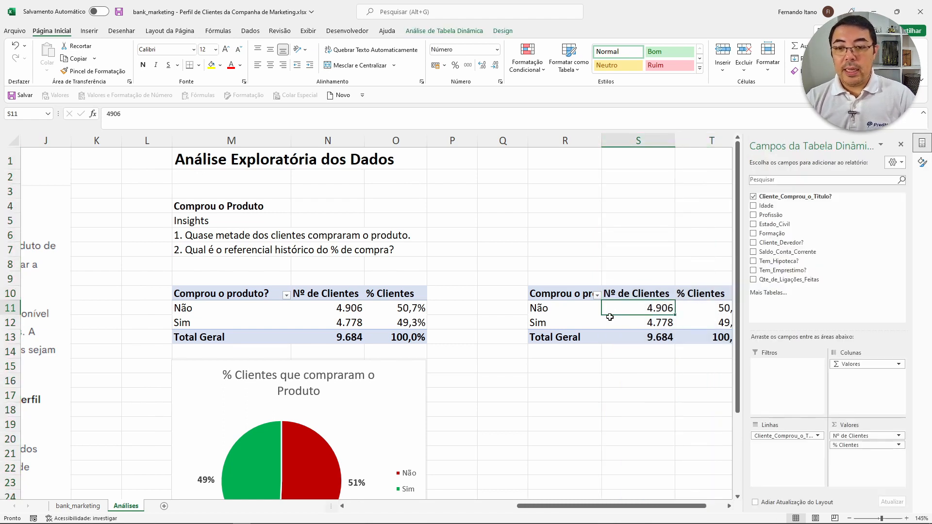
- Replace the row field Cliente_Comprou_o_Título? with Idade in the copied pivot table
mouse_move(610, 318)
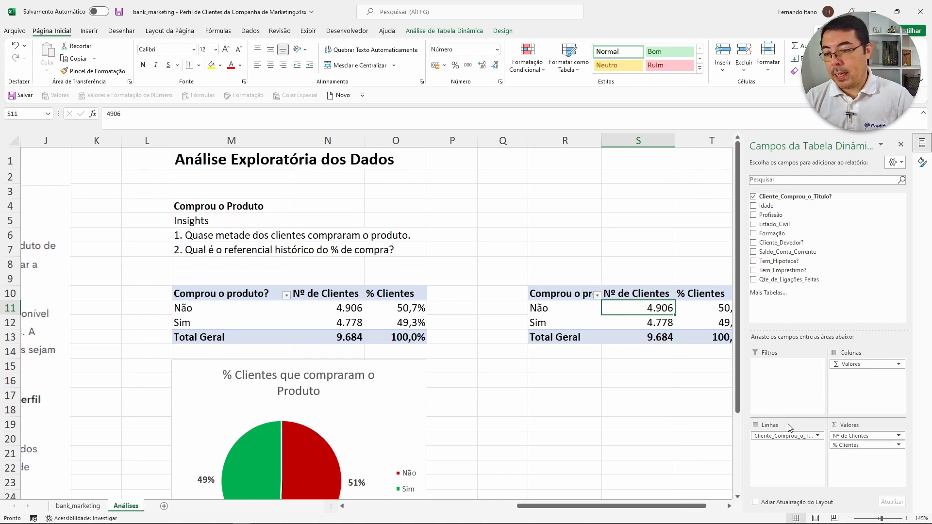
left_click_drag(787, 440, 847, 287)
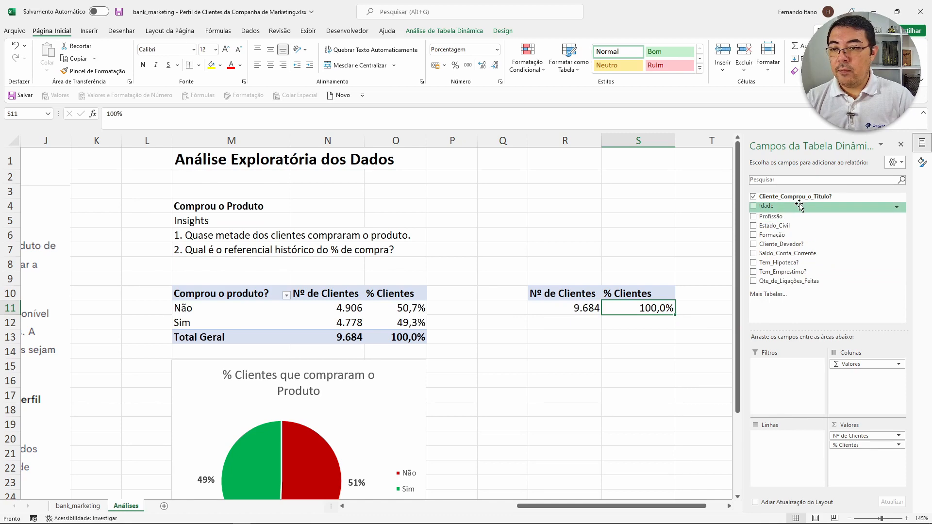
left_click_drag(766, 206, 787, 474)
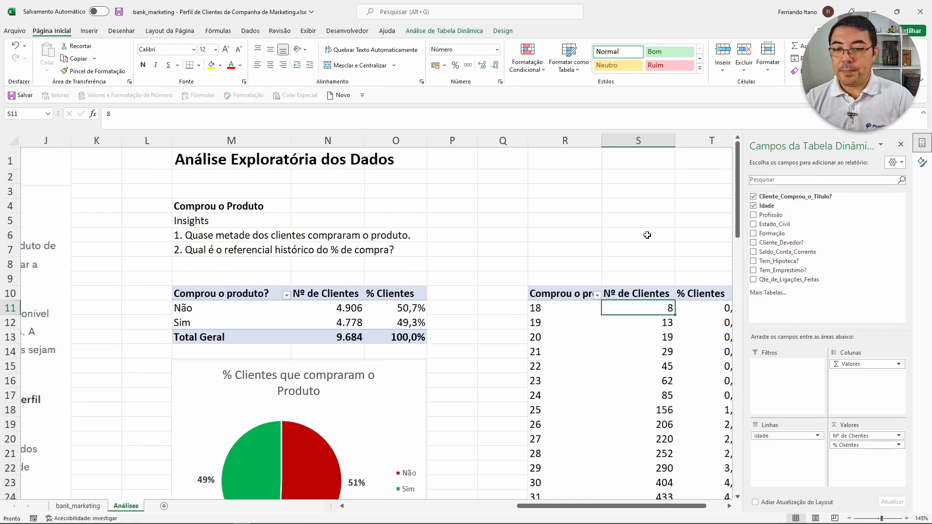
- Rename the row-label header in R10 of the copied pivot table as "Idade"
scroll(647, 234, "right", 3)
scroll(583, 310, "down", 1)
scroll(475, 212, "down", 16)
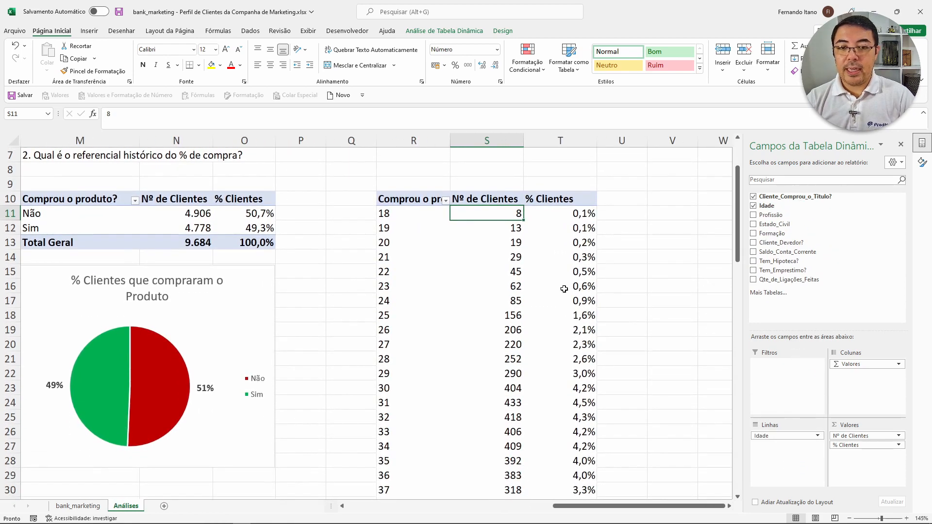
scroll(444, 278, "down", 7)
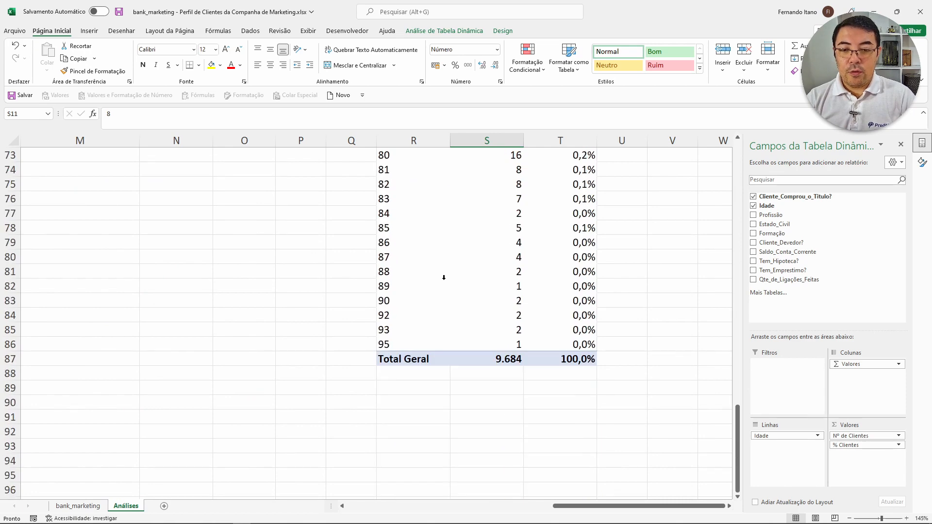
scroll(444, 277, "up", 20)
scroll(444, 278, "up", 3)
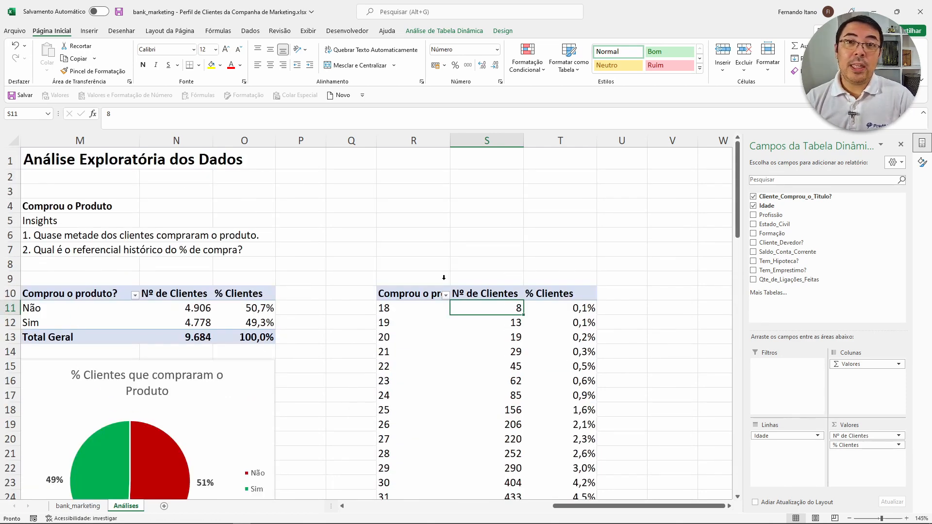
left_click(418, 293)
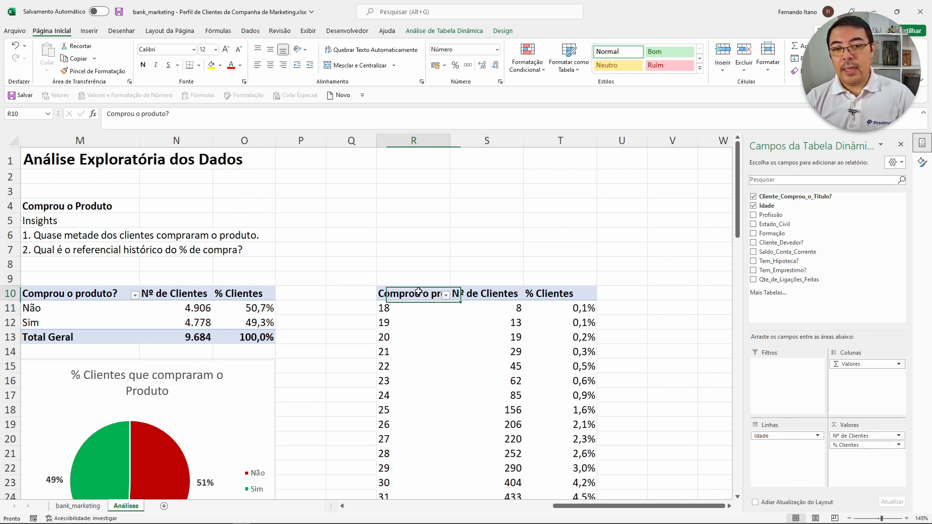
type("Idade")
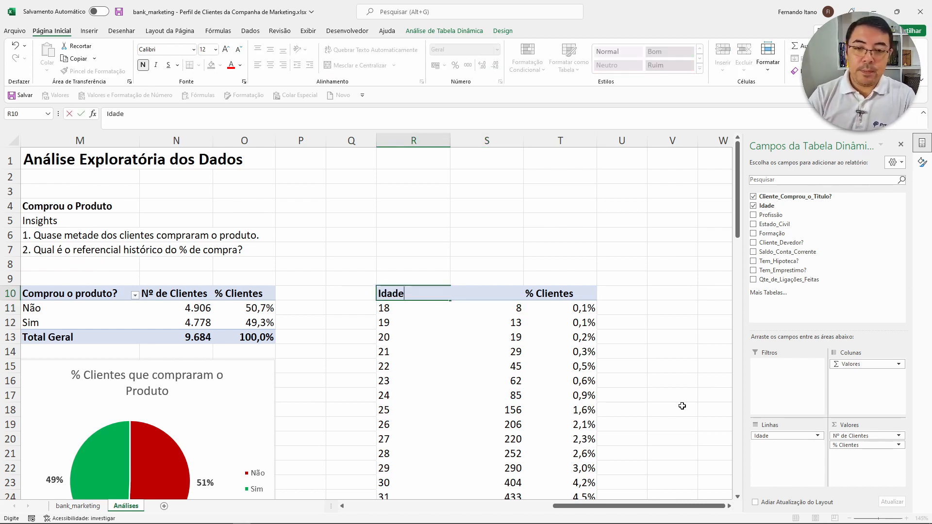
key("Return")
- Enter the section title "Idade" in R4 and the label "Insights" in R5 above the age table
key("Up")
key("Up")
key("Up")
key("Up")
key("Up")
key("Up")
key("Up")
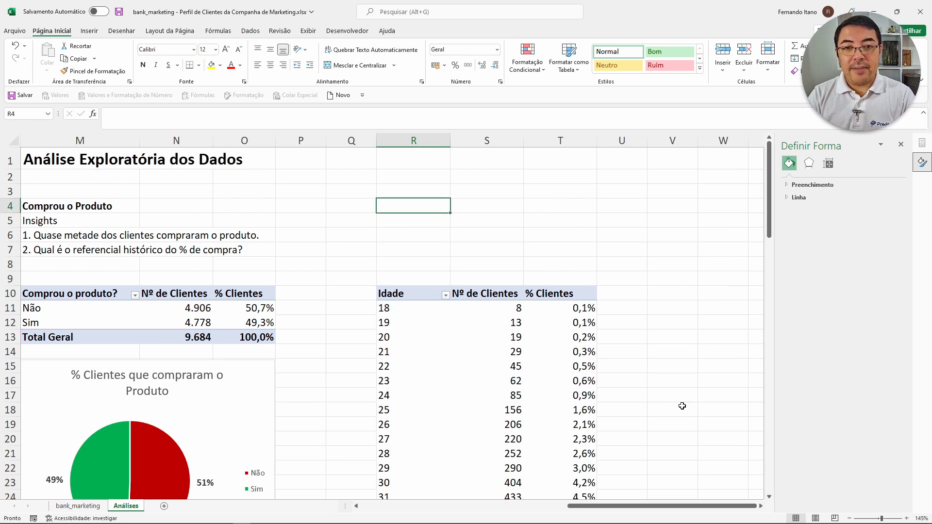
type("Idade")
key("Return")
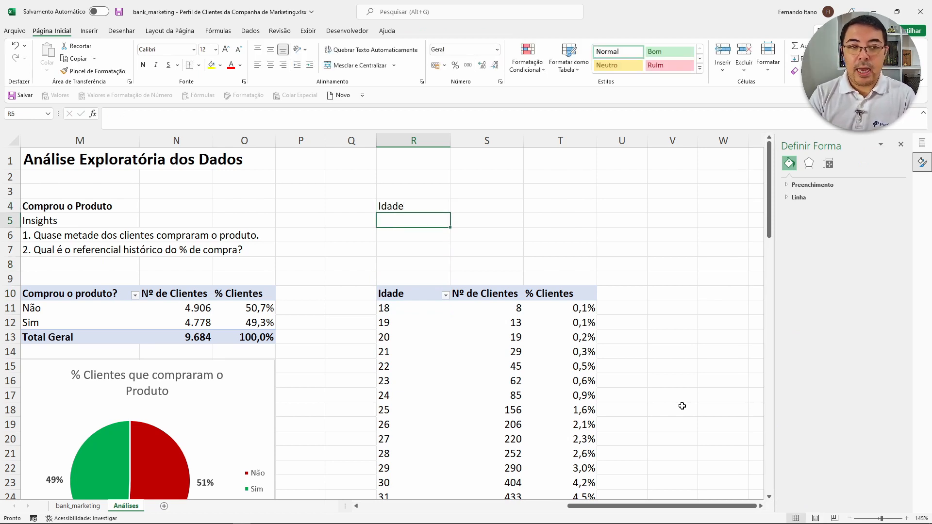
type("Insights")
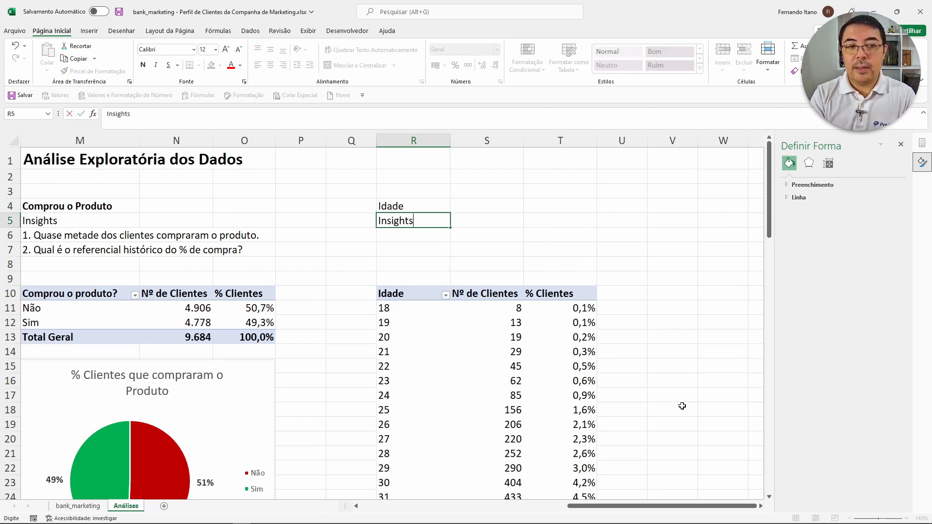
key("Return")
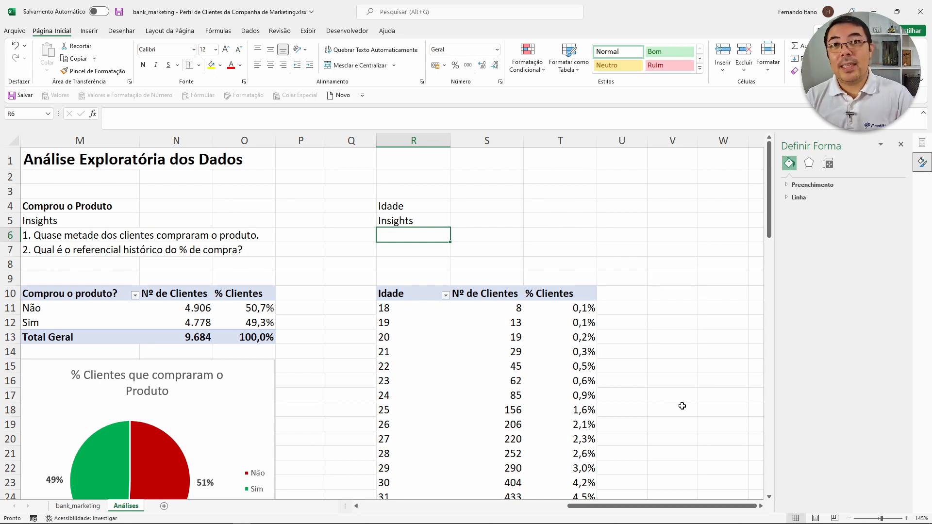
- Make the "Idade" section title in R4 bold
key("Up")
key("Up")
key("ctrl+n")
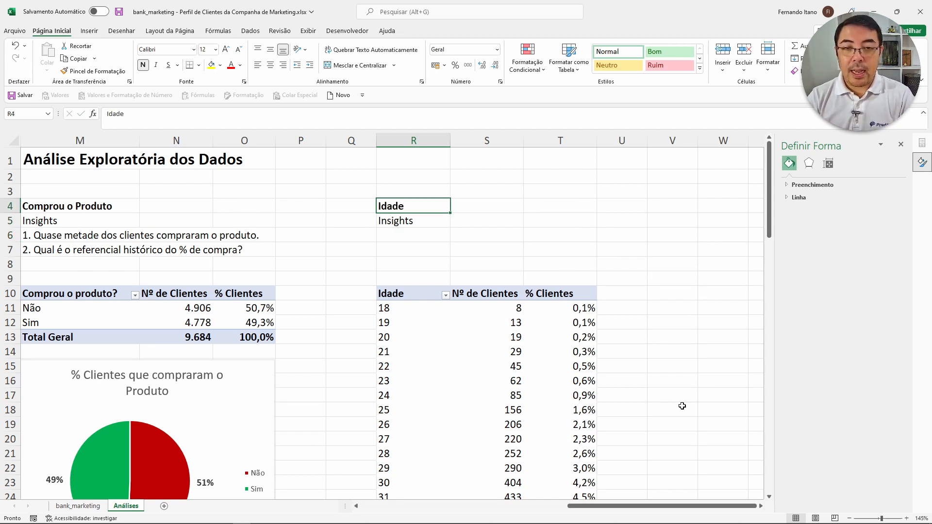
- Group the ages in the pivot table's rows from 18 to 95 in intervals of 10
key("Down")
key("Down")
key("Down")
key("Down")
key("Down")
key("Down")
key("Down")
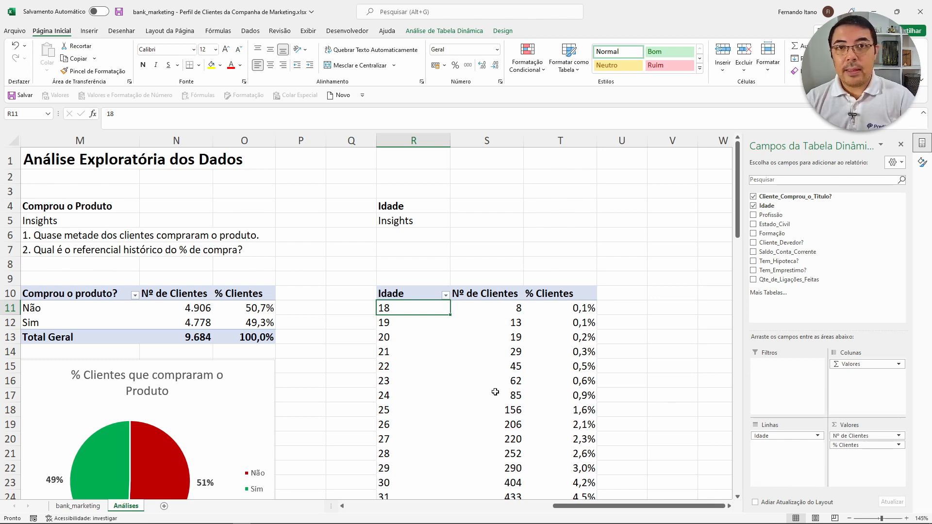
scroll(496, 392, "down", 2)
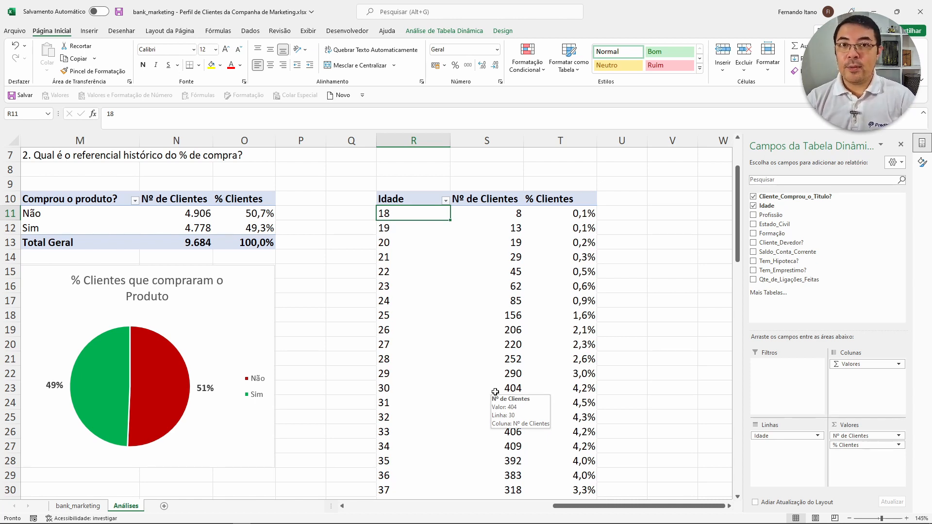
scroll(495, 391, "down", 4)
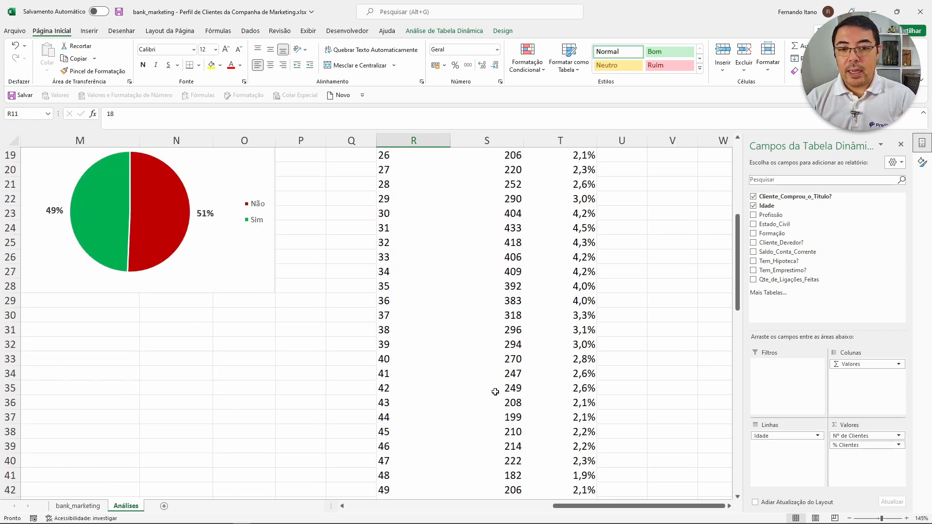
scroll(496, 388, "up", 5)
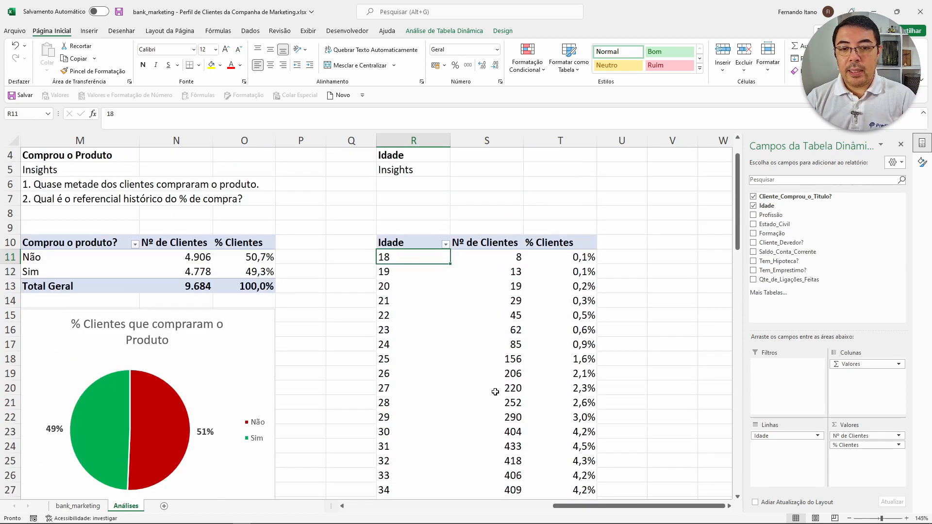
right_click(403, 289)
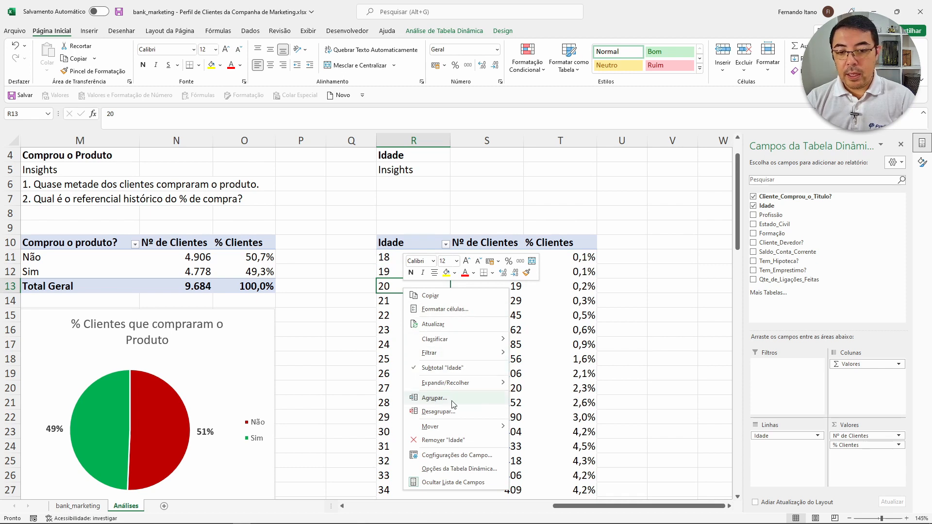
left_click(462, 399)
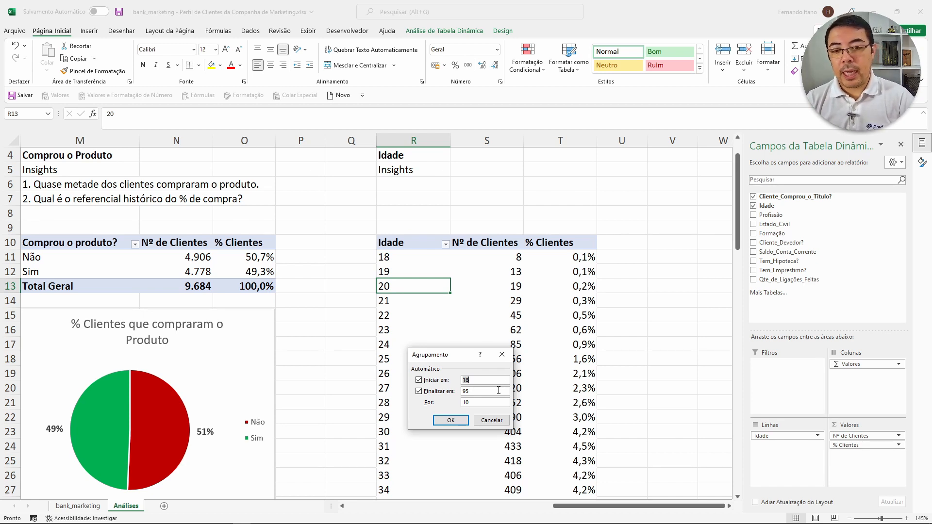
left_click(474, 392)
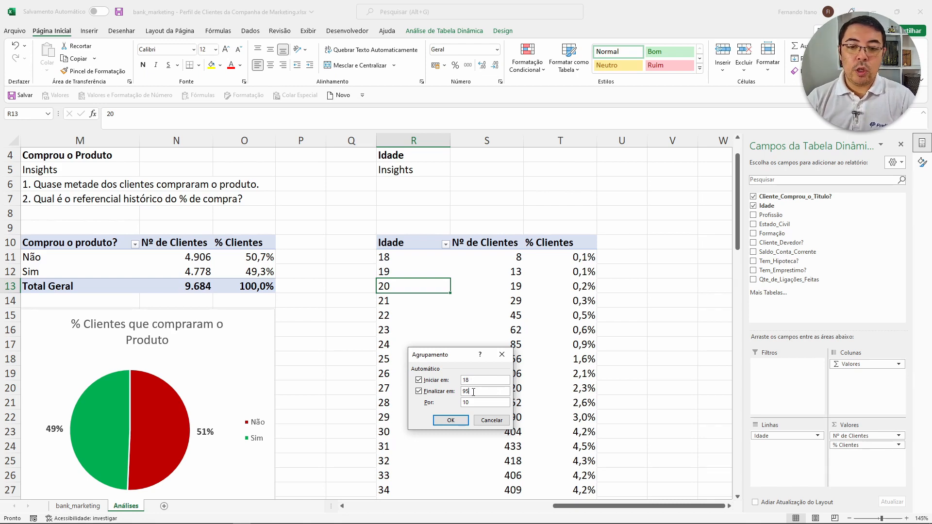
left_click(465, 421)
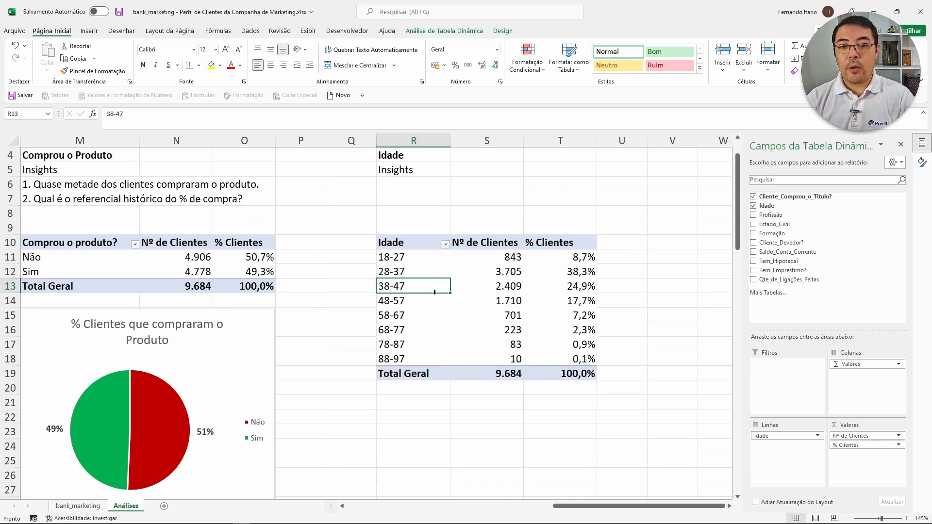
- Rename the row-label header in R10 of the age pivot table as "Faixa Etária"
left_click_drag(415, 255, 563, 354)
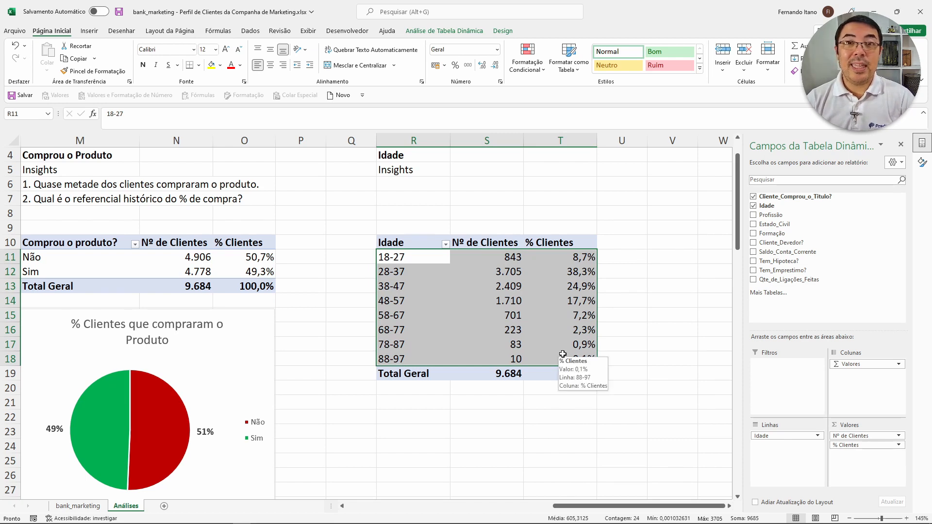
left_click(413, 244)
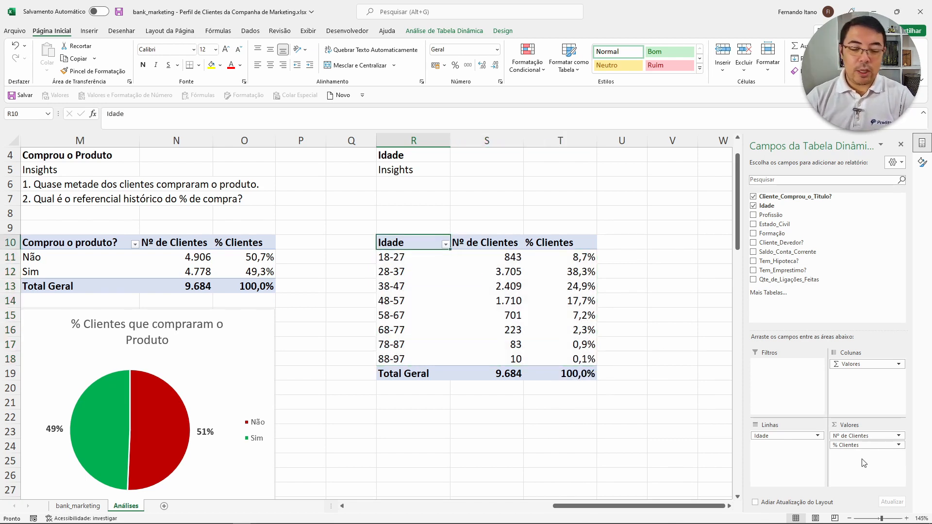
type("Faixa Et")
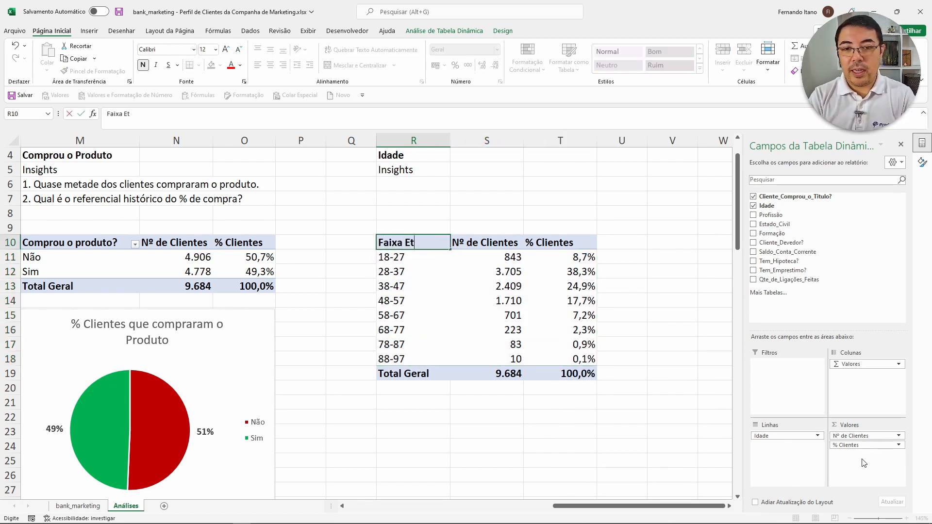
type("ária")
key("Return")
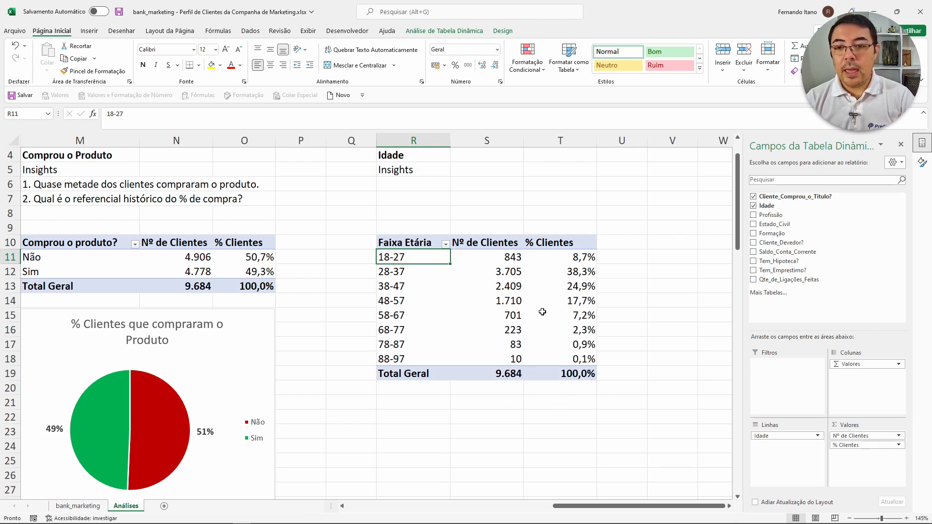
left_click(578, 257)
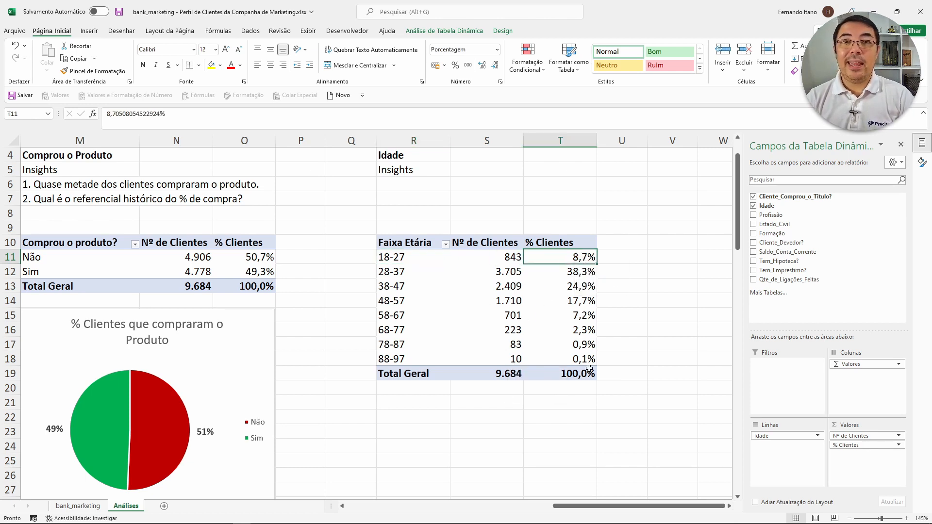
left_click_drag(572, 260, 579, 362)
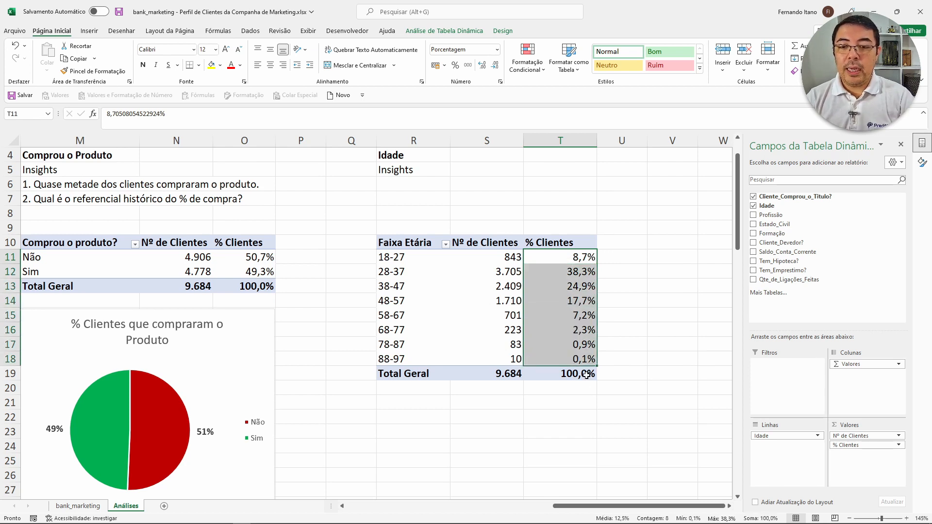
left_click(601, 425)
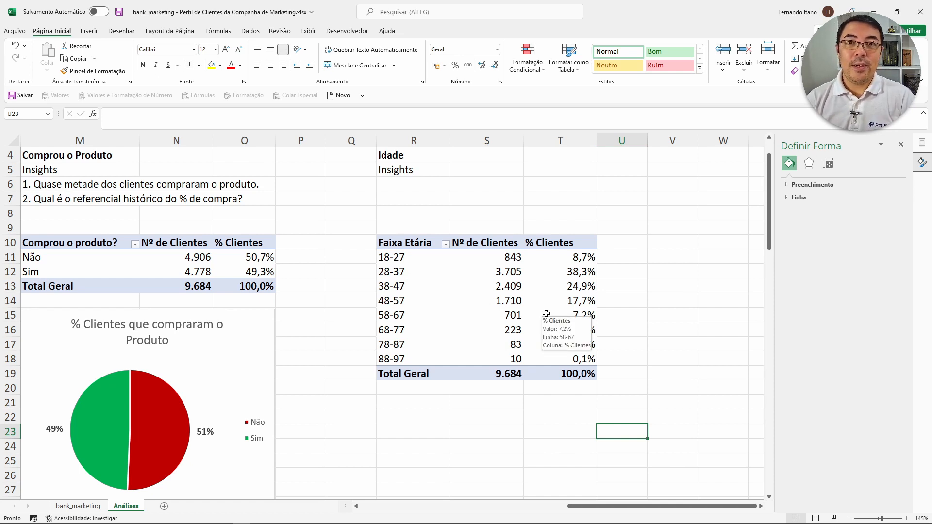
- Insert a 2D clustered column pivot chart from the age table and place it directly below the table, starting at column R
left_click(424, 271)
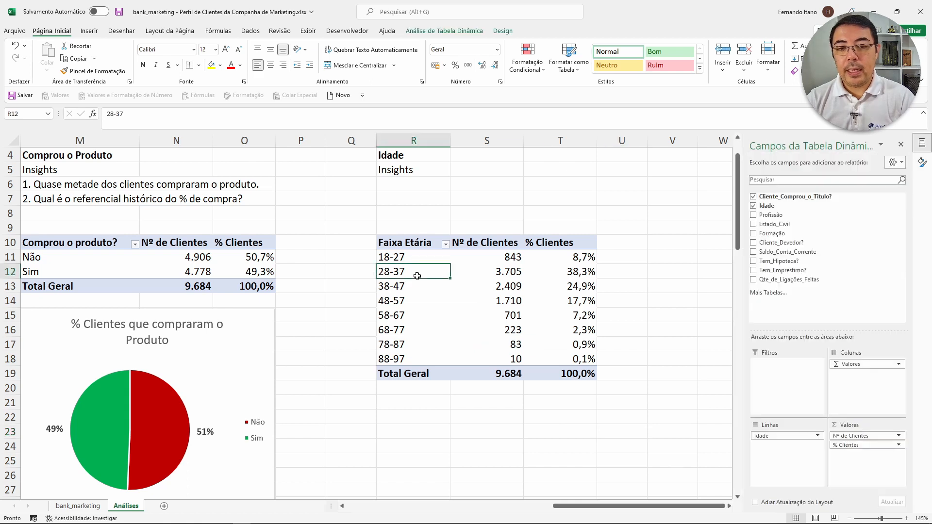
left_click(90, 31)
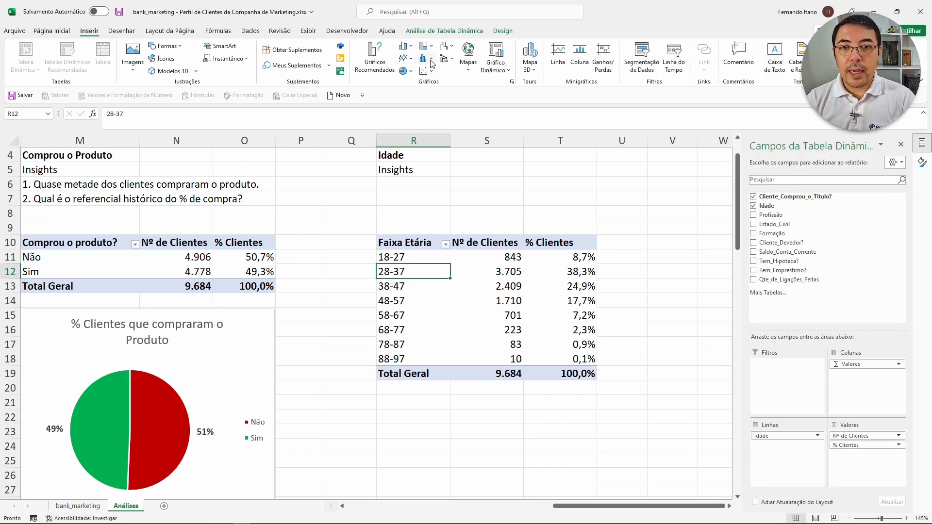
left_click(405, 47)
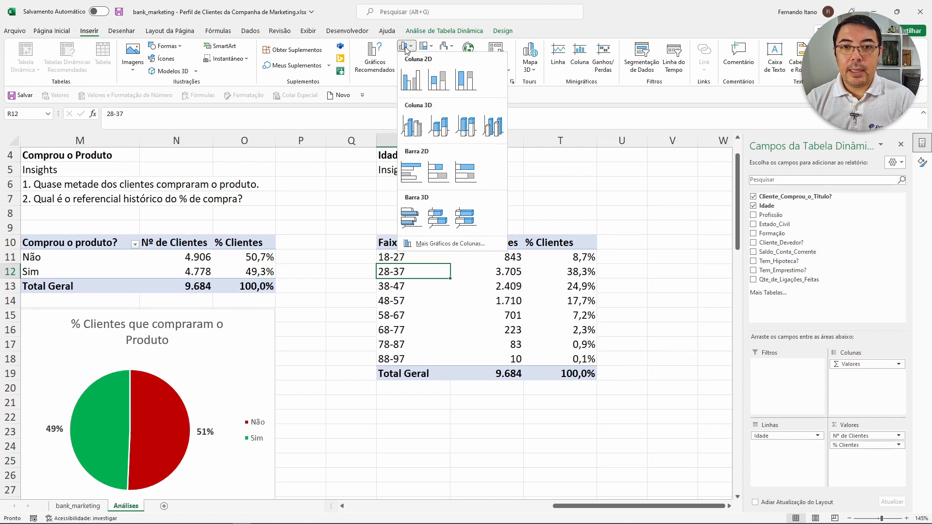
left_click(417, 85)
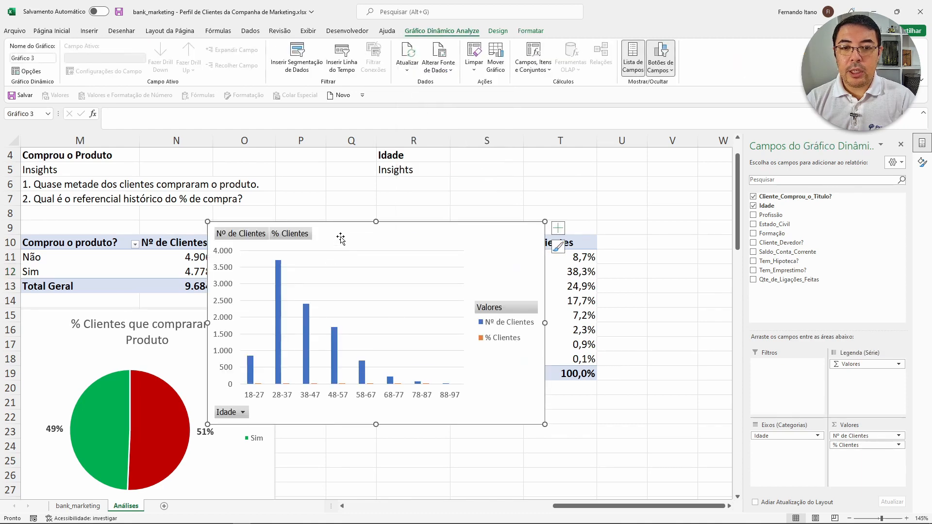
left_click_drag(357, 253, 510, 401)
scroll(510, 400, "down", 5)
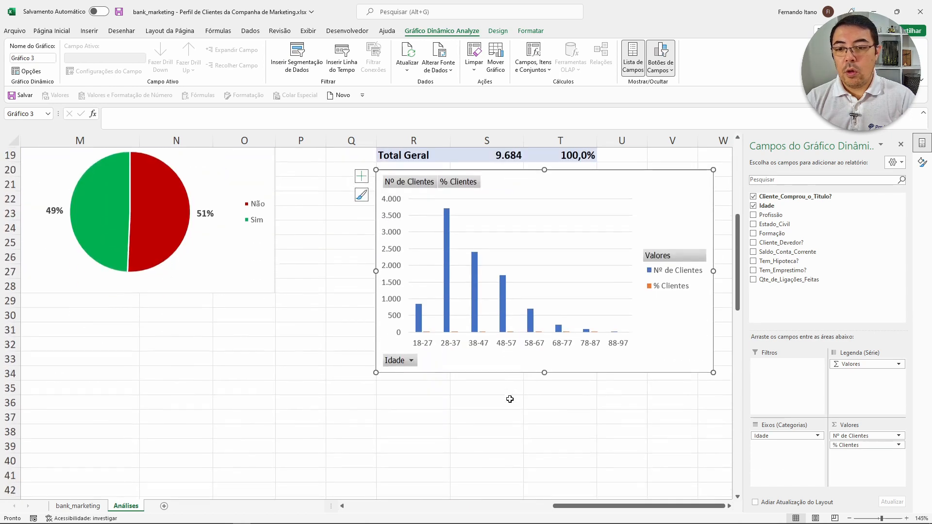
- Hide all field buttons on the age column chart
left_click(509, 399)
scroll(497, 397, "right", 3)
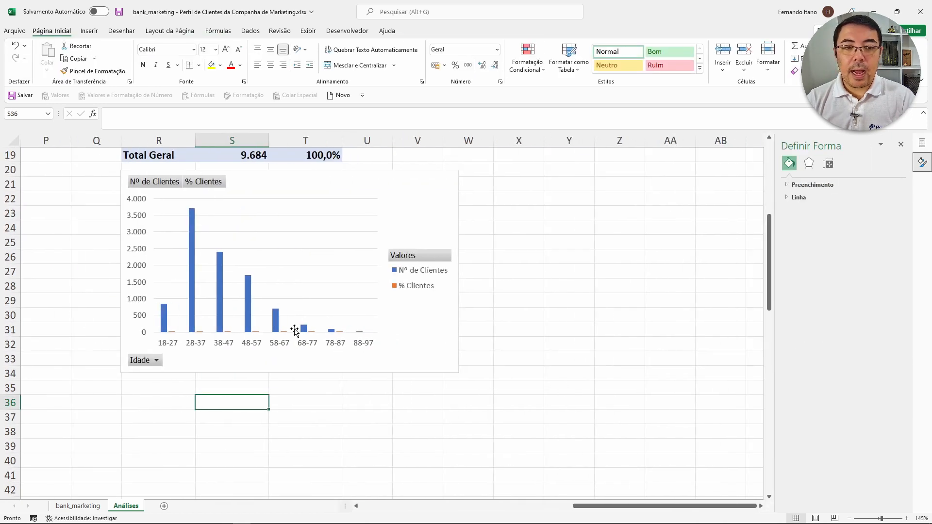
scroll(527, 301, "left", 3)
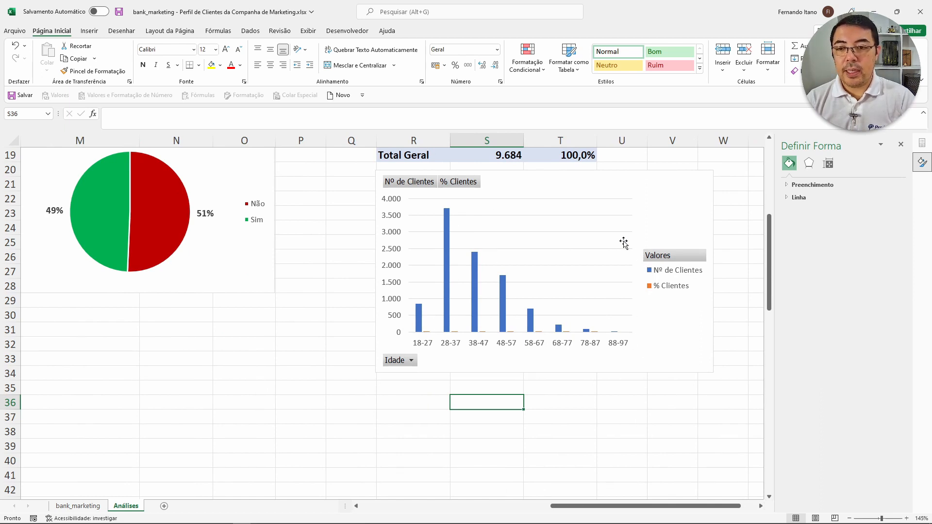
right_click(475, 188)
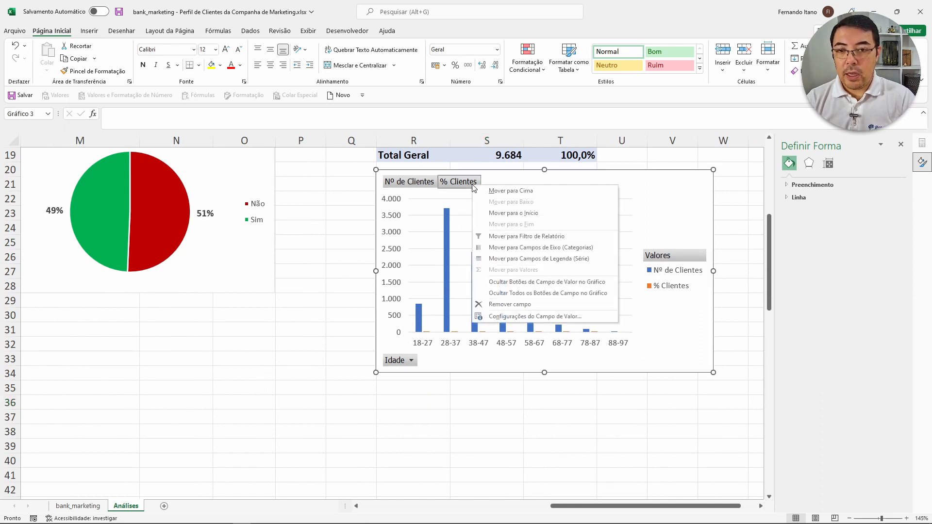
left_click(525, 295)
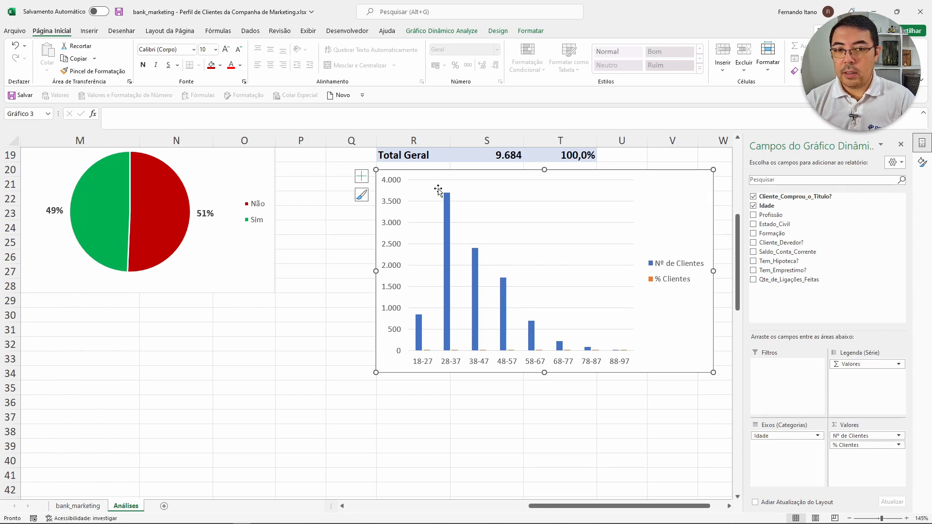
- Add a chart title to the age column chart reading "Quantidade de Clientes por Faixa Etária"
left_click(360, 178)
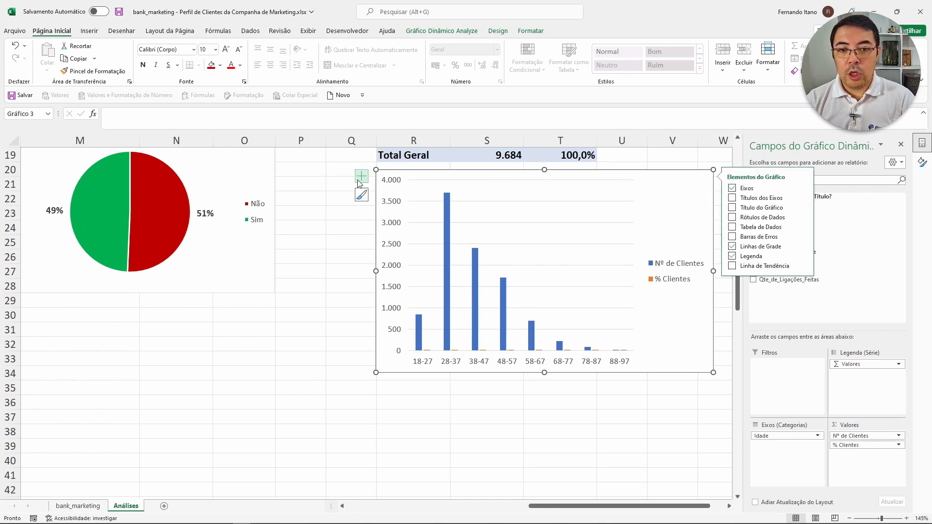
left_click(770, 210)
left_click(540, 188)
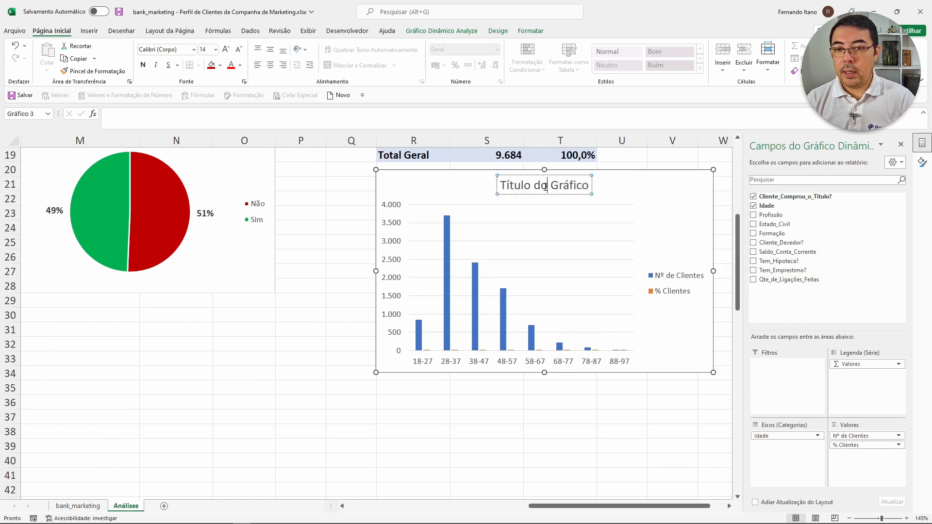
triple_click(544, 189)
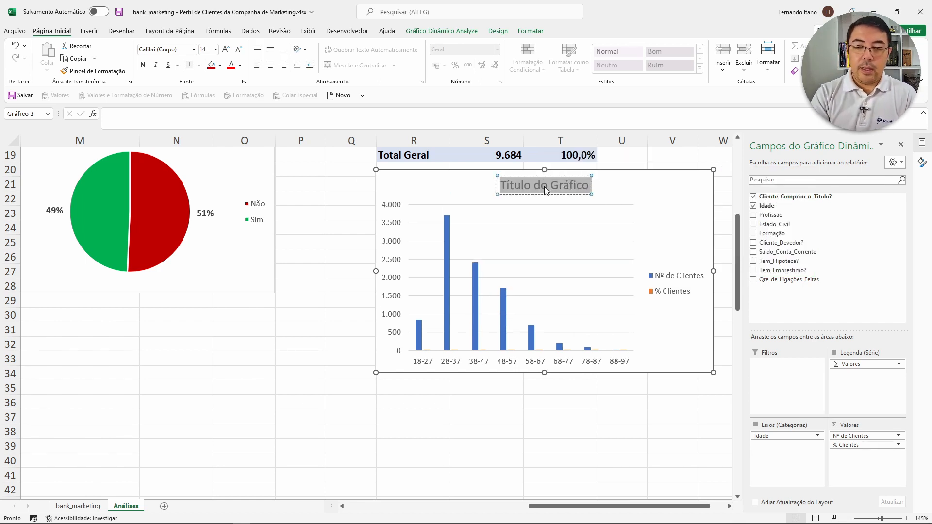
key("Delete")
type("Idad")
key("BackSpace")
key("BackSpace")
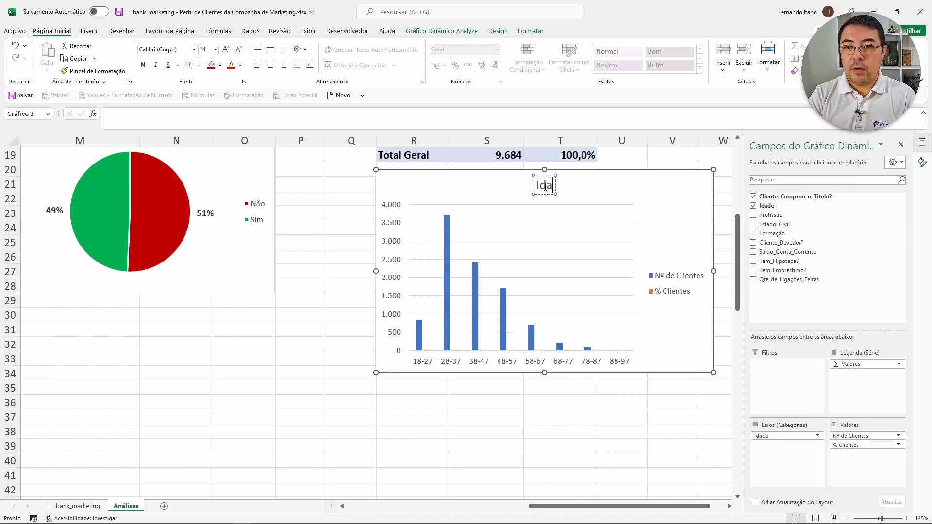
type("a")
key("BackSpace")
key("BackSpace")
key("BackSpace")
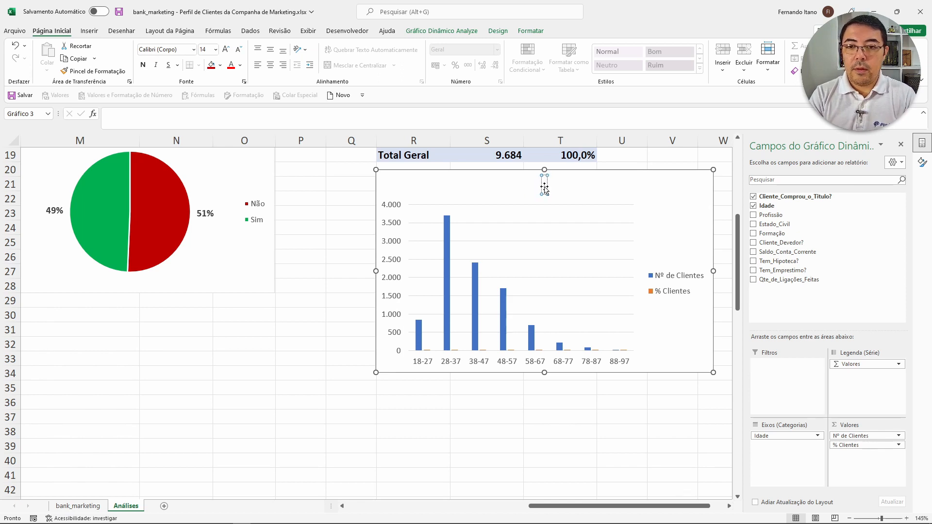
type("Quantida")
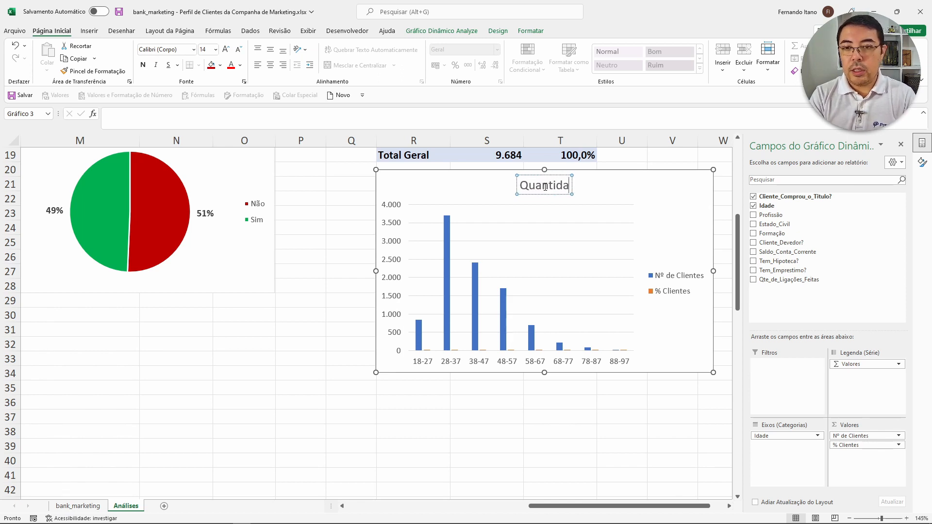
type("de de Clientes")
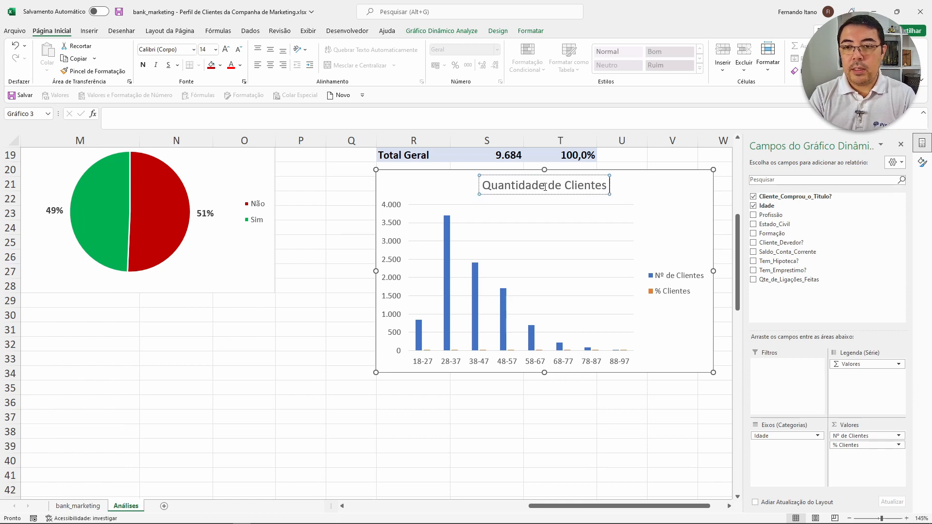
type(" por Faixa Et")
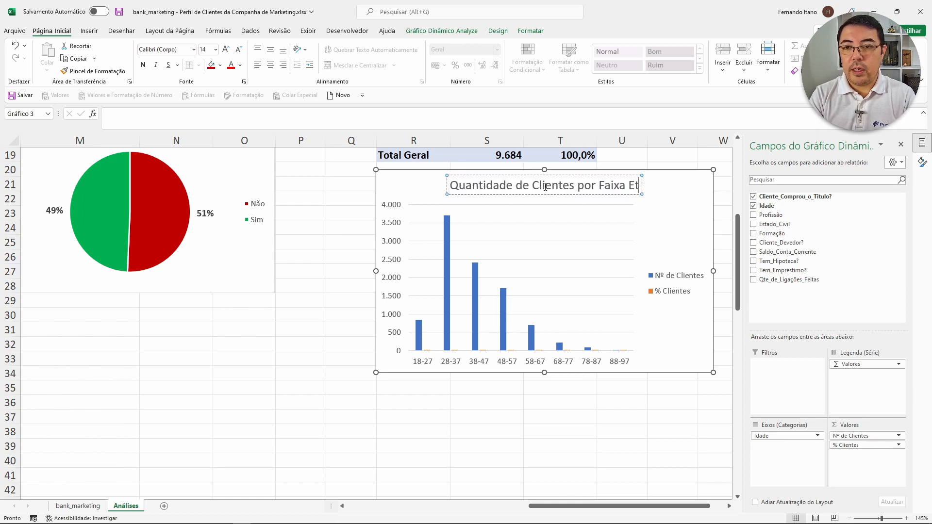
type("ária")
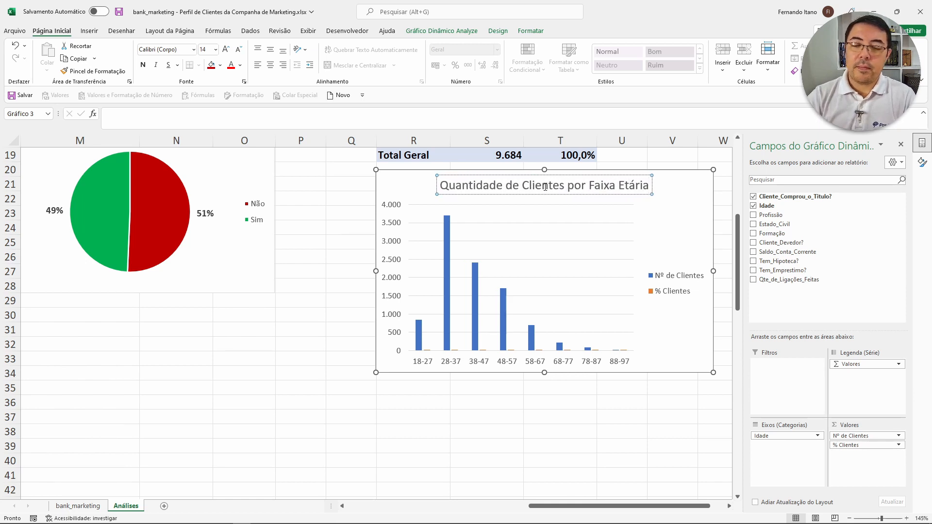
left_click(599, 403)
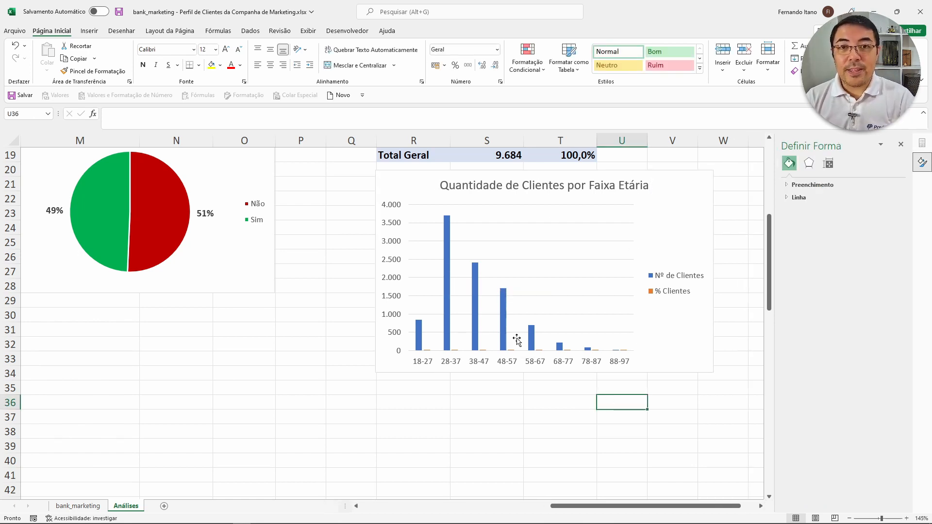
- Write the first age insight in R6: "1. A Faixa Etária com maior número de clientes é a de 28 a 37 anos."
scroll(517, 340, "up", 1)
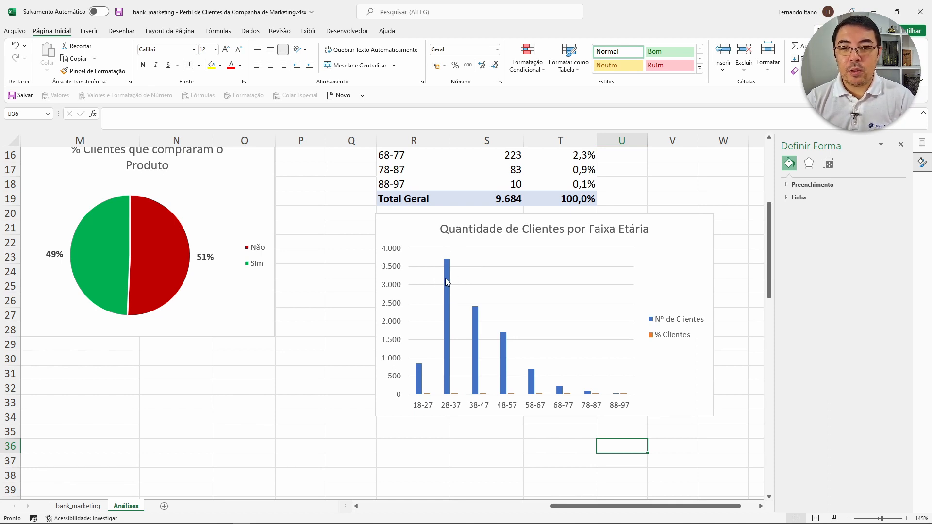
scroll(444, 278, "up", 2)
scroll(448, 281, "up", 1)
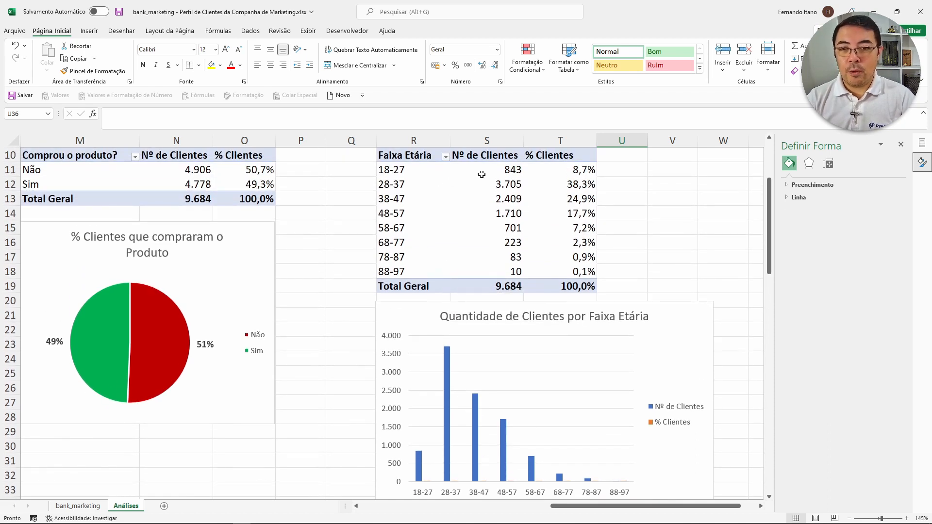
left_click(589, 184)
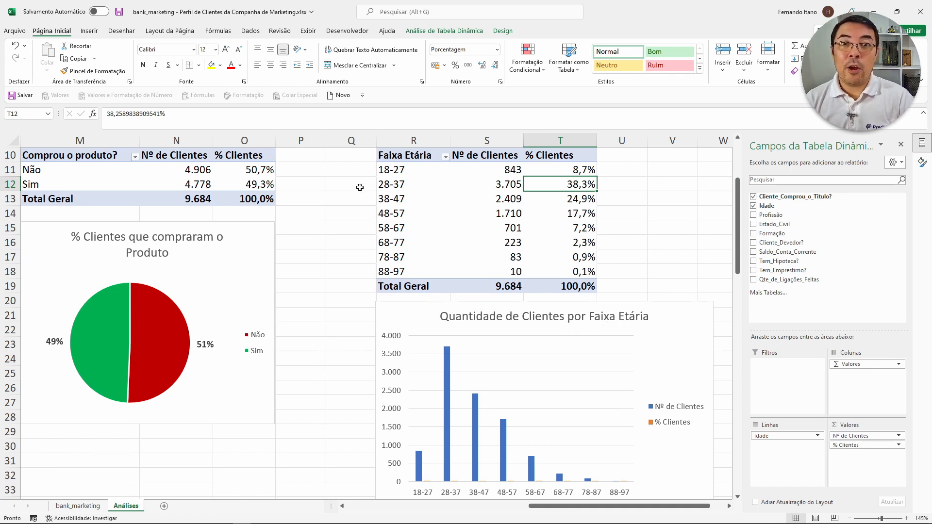
left_click_drag(391, 184, 583, 185)
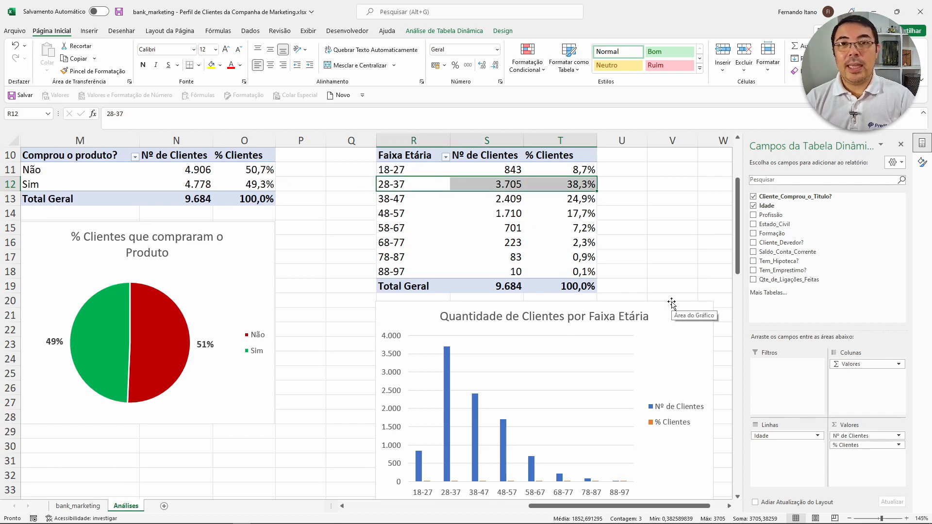
scroll(605, 264, "up", 3)
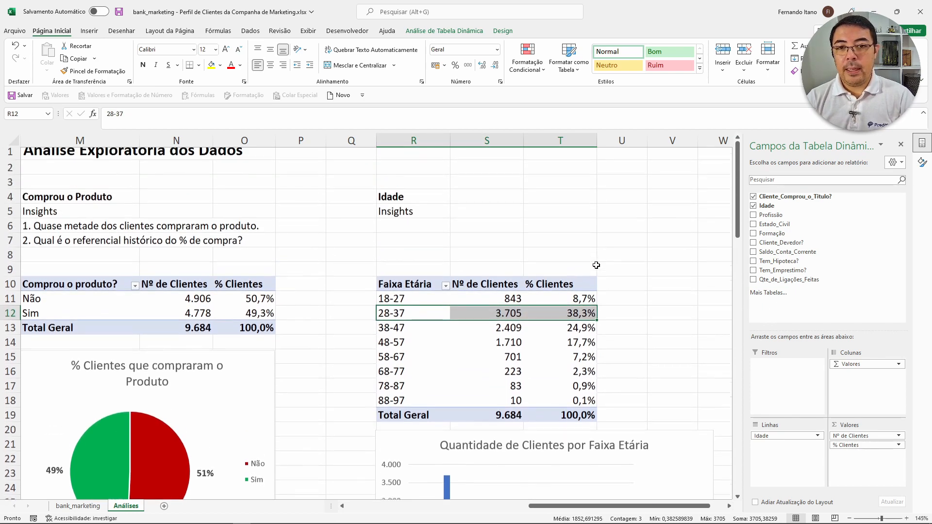
left_click(412, 235)
type("1")
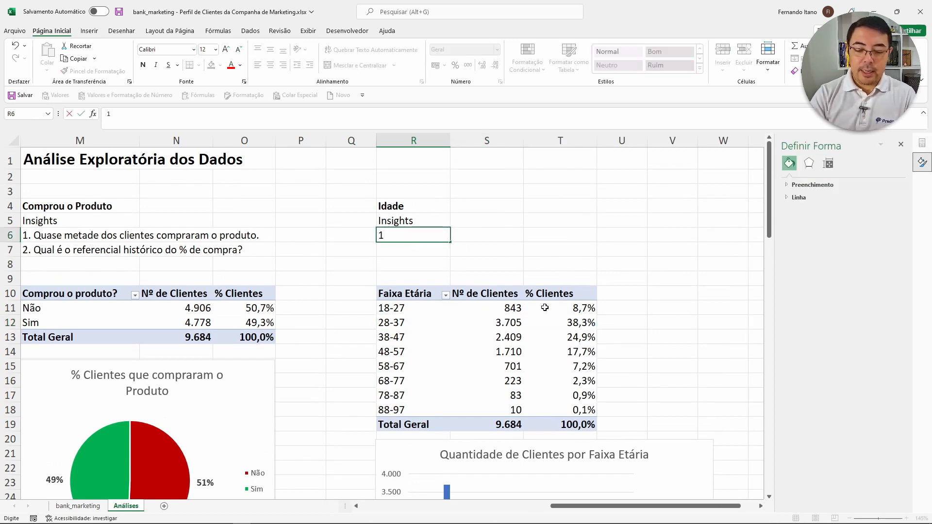
type(". A ")
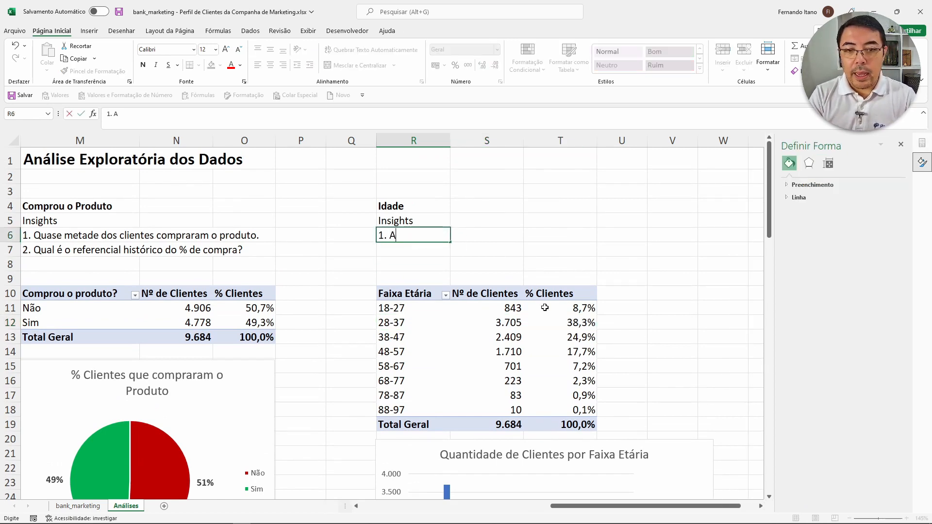
type("Faixa Et")
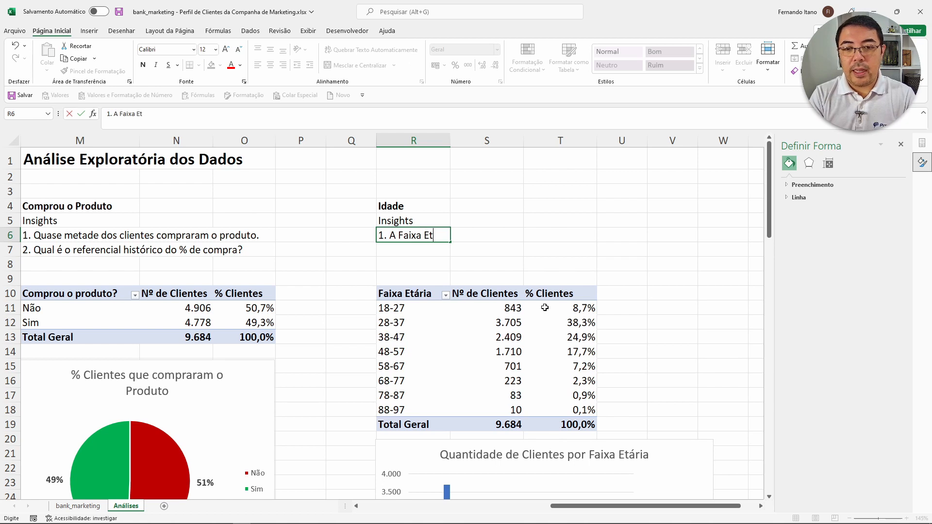
type("ária com maior ")
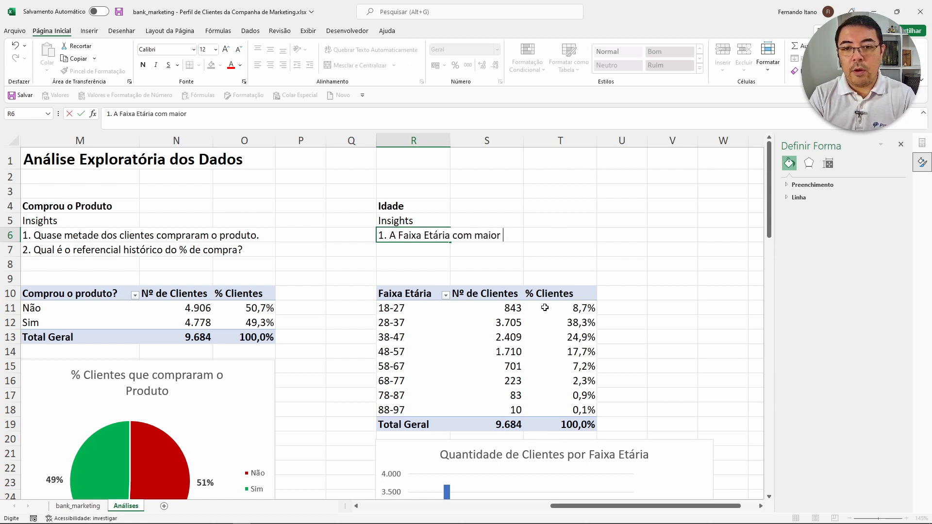
type("núme")
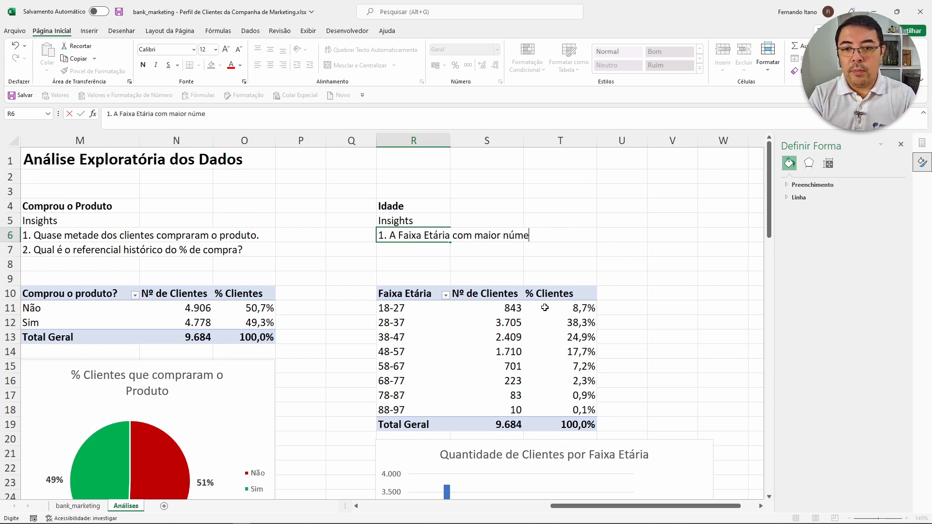
type("ro de clientes é a de ")
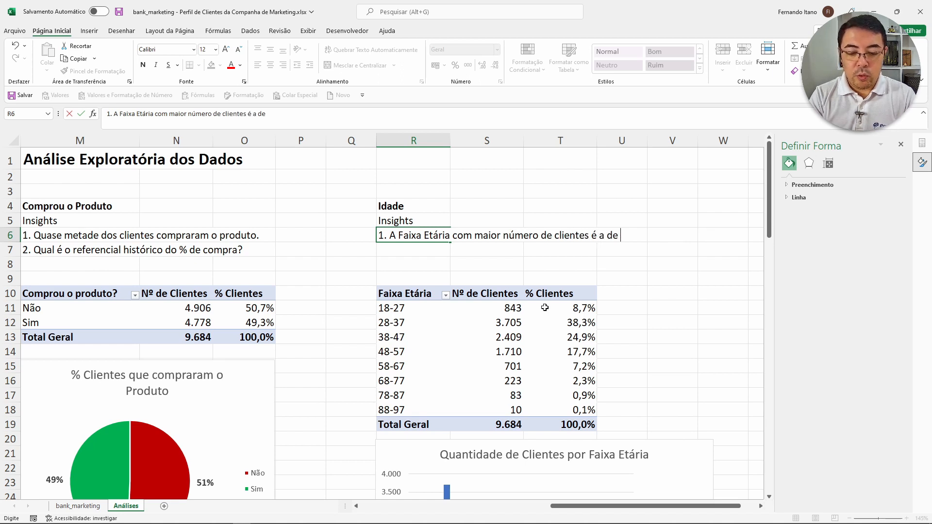
type("28 a ")
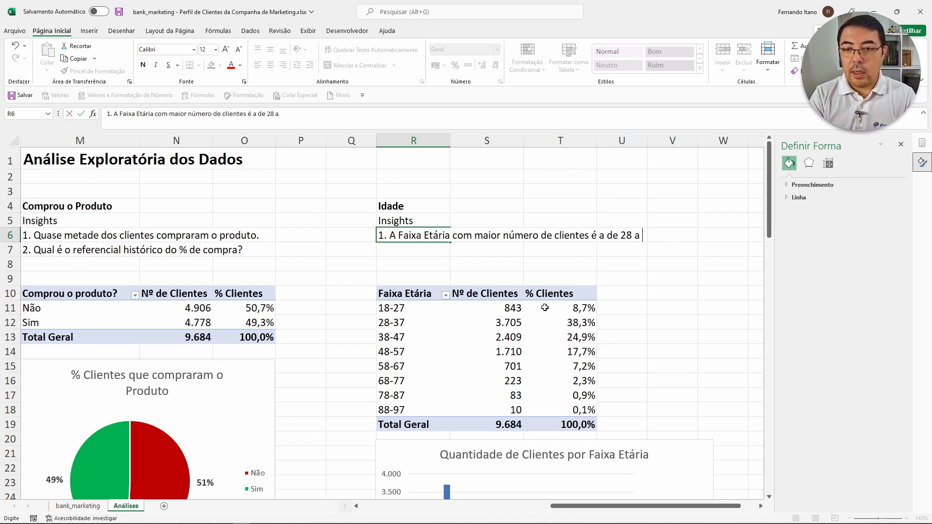
type("37 anos.")
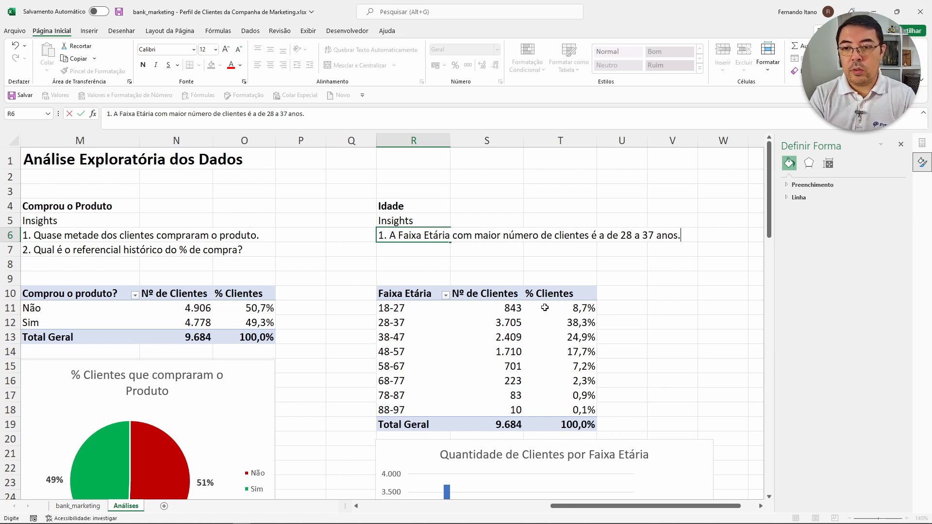
key("Return")
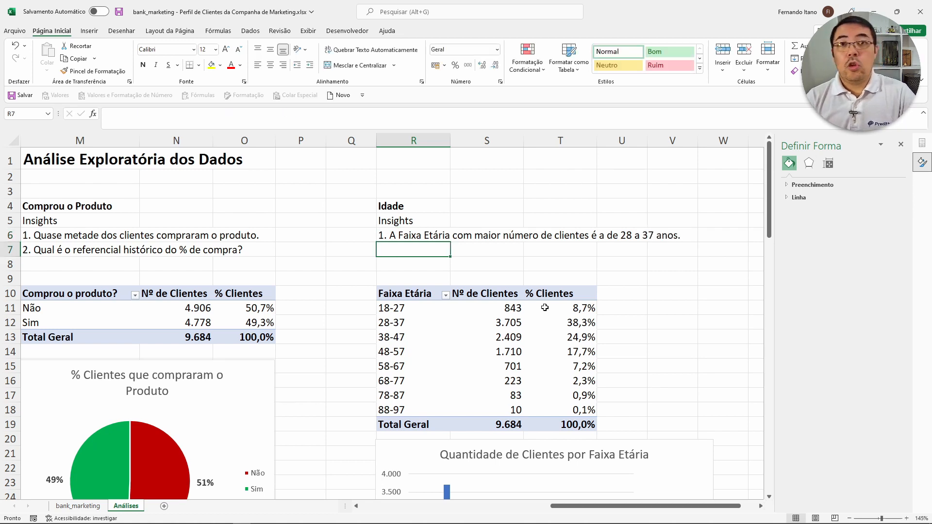
- Regroup the ages in the age pivot table into intervals of 5 years
left_click_drag(387, 323, 583, 323)
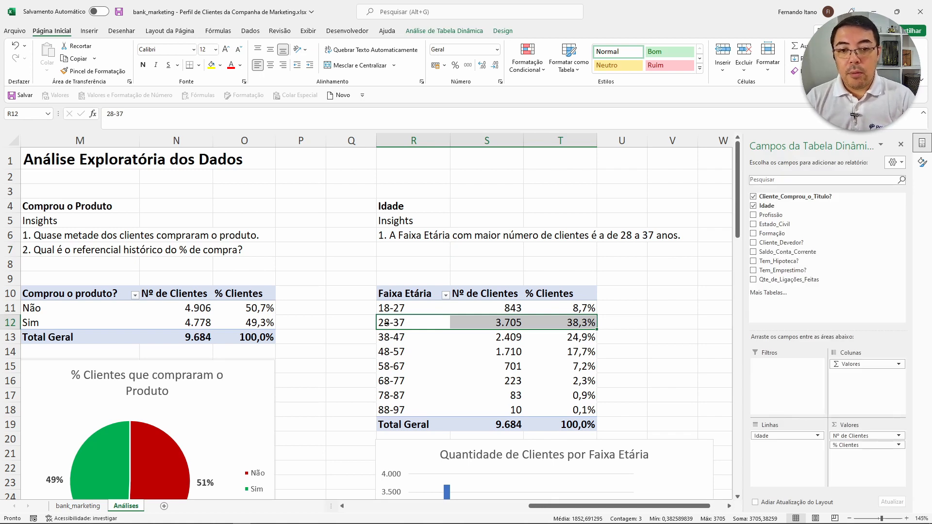
right_click(387, 323)
left_click(443, 230)
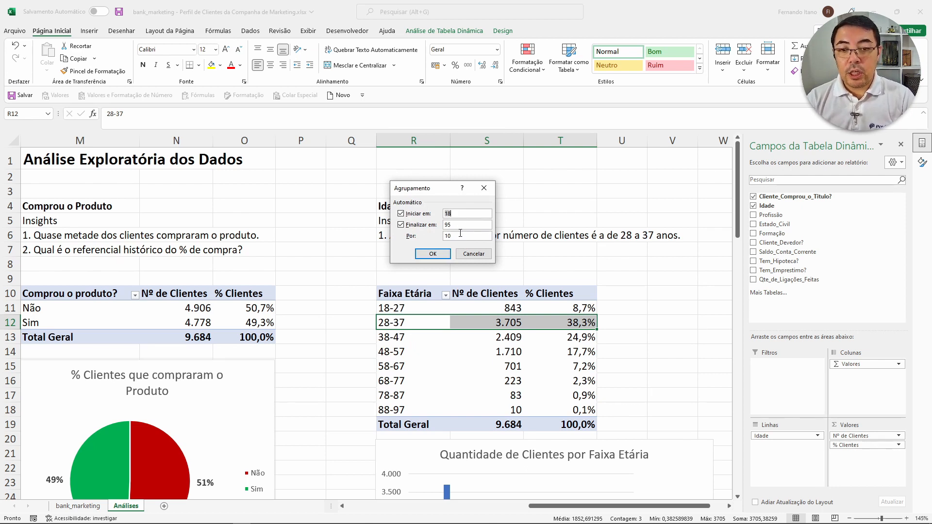
double_click(460, 234)
type("5")
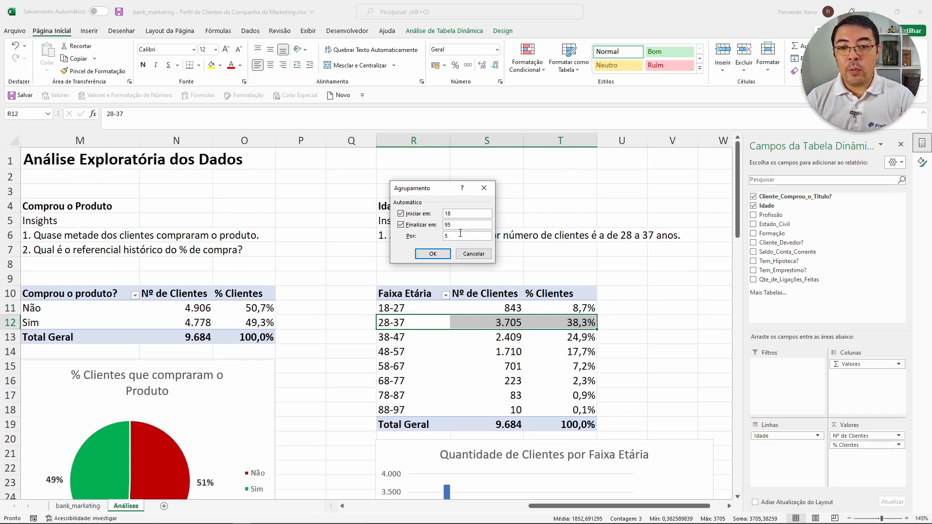
left_click(433, 254)
- Examine how customers are distributed across the five-year age groups in the pivot table and its column chart
scroll(550, 300, "down", 1)
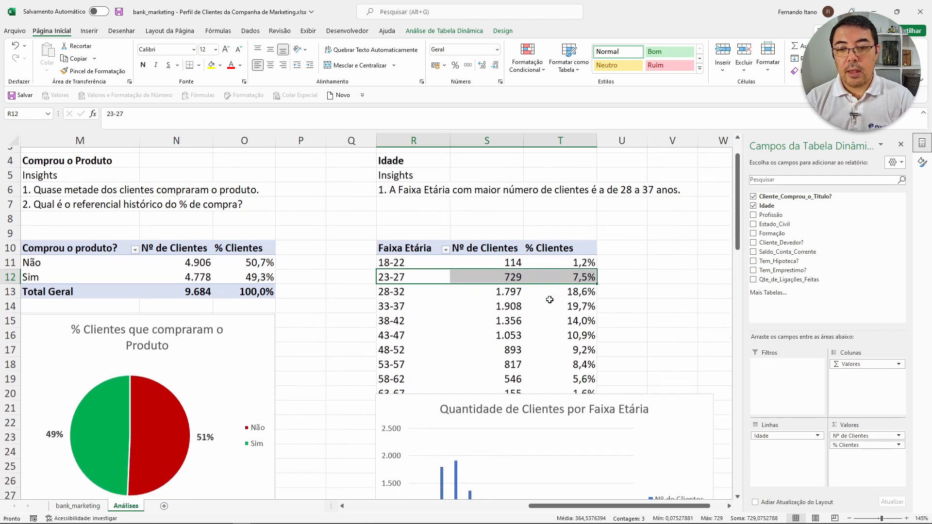
scroll(549, 300, "down", 4)
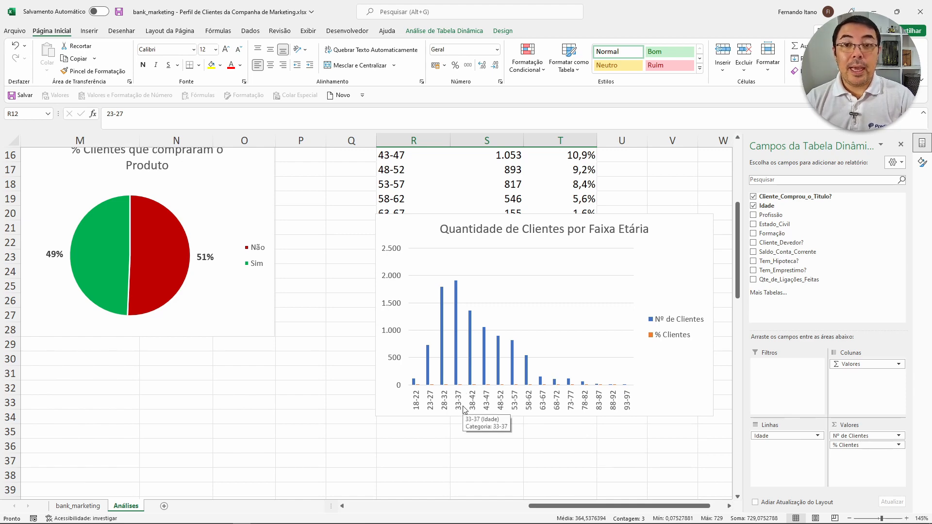
scroll(463, 410, "up", 4)
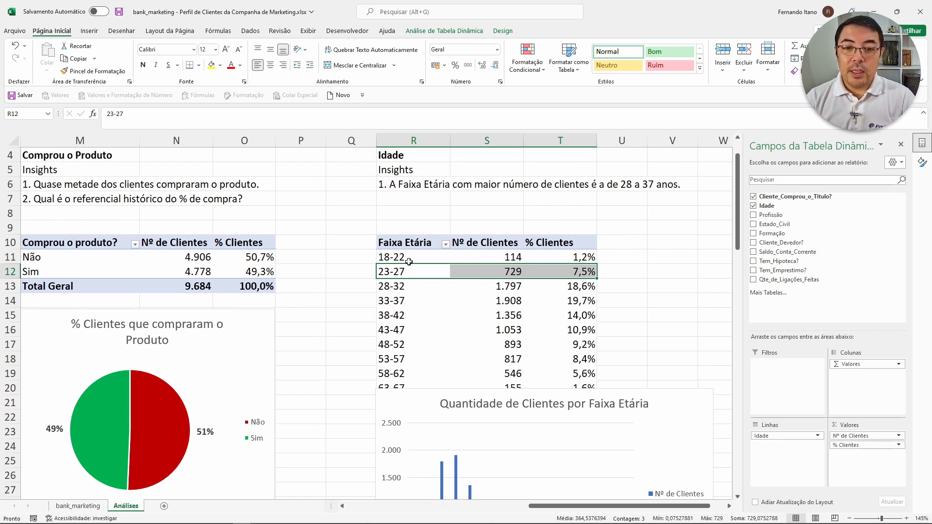
left_click(408, 262)
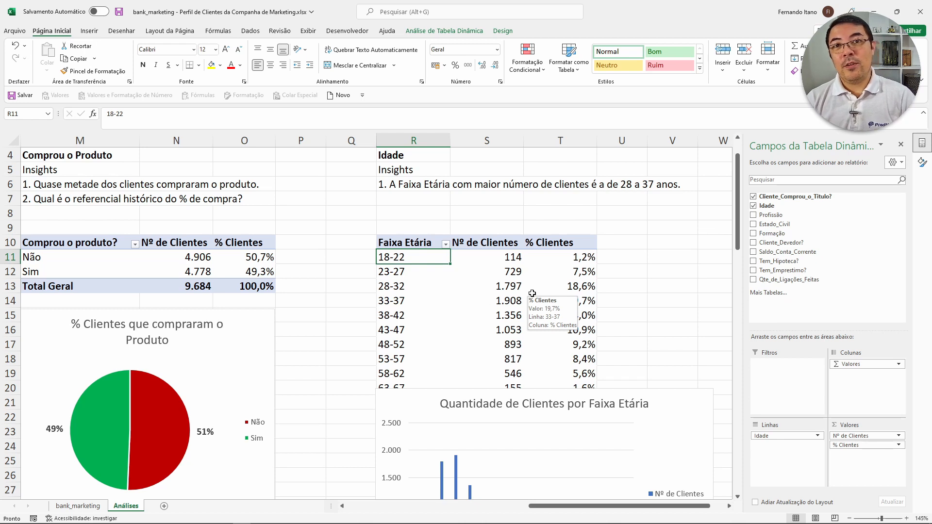
left_click(406, 316)
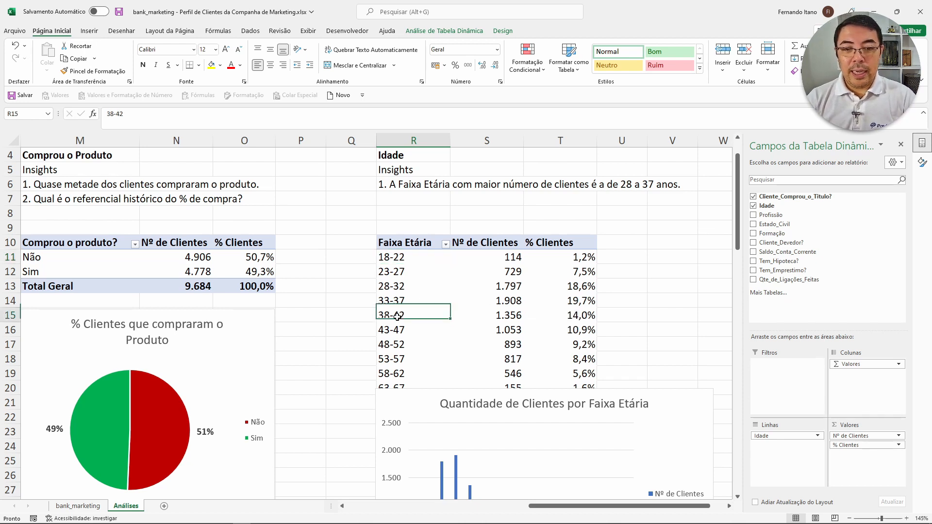
mouse_move(511, 369)
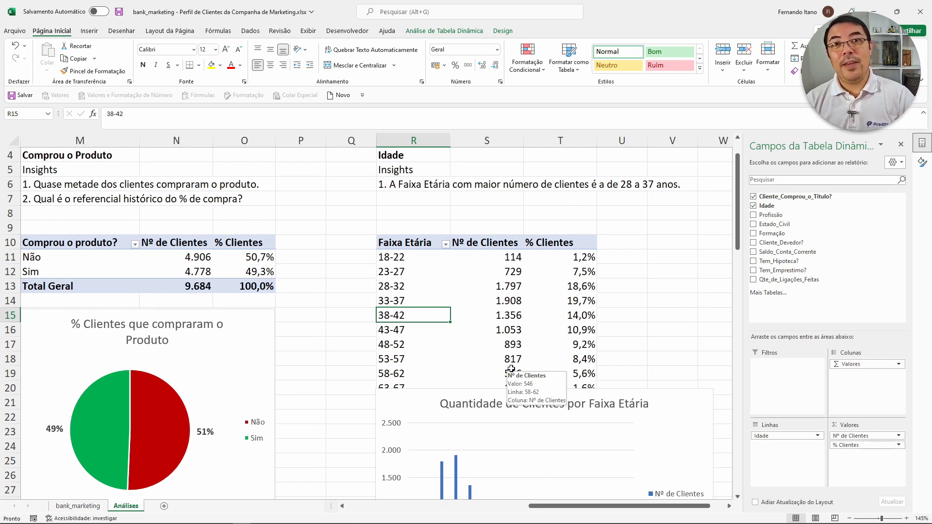
scroll(506, 325, "down", 1)
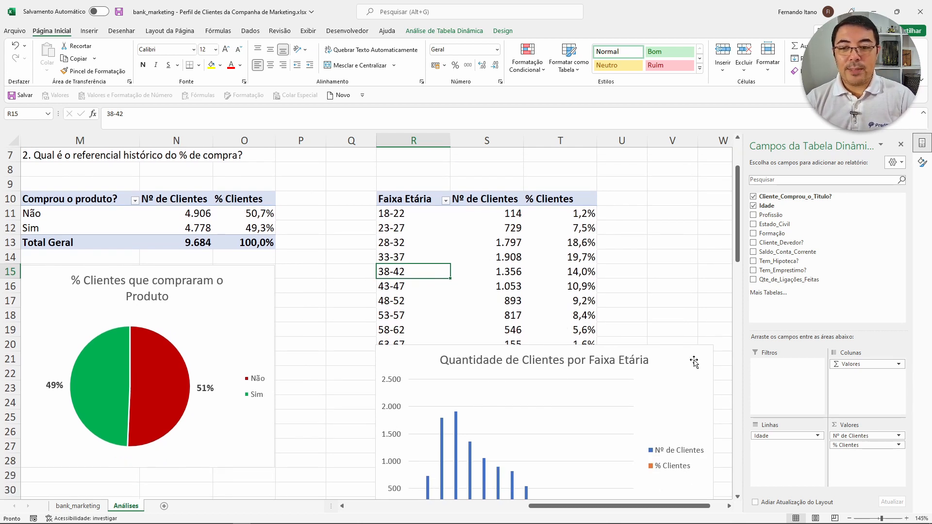
scroll(681, 359, "down", 4)
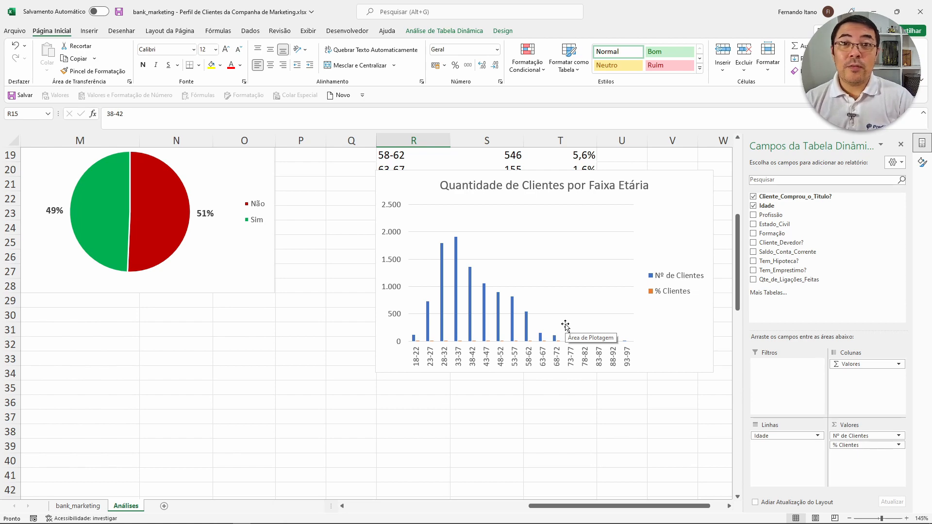
scroll(565, 326, "up", 5)
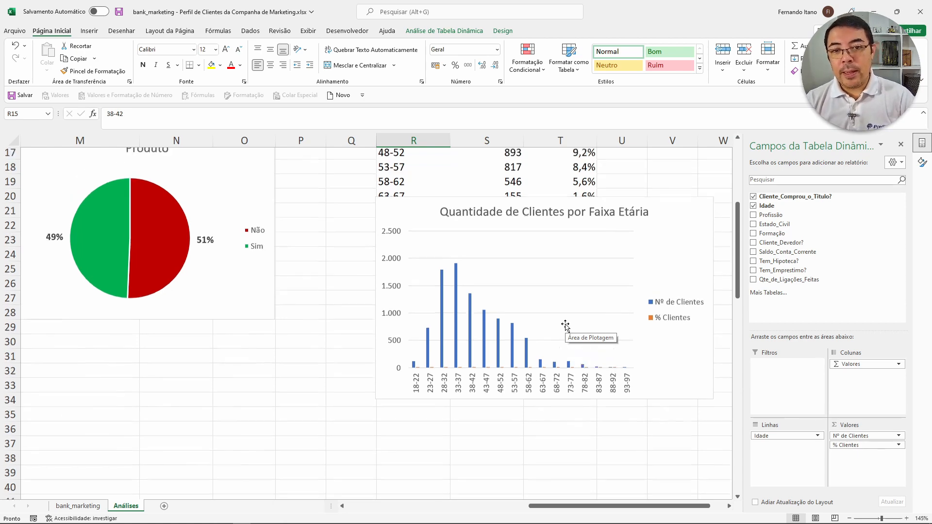
- Compare the number and percentage of customers in the 18-22 and 38-42 age groups of the pivot table
left_click(421, 252)
left_click(416, 259)
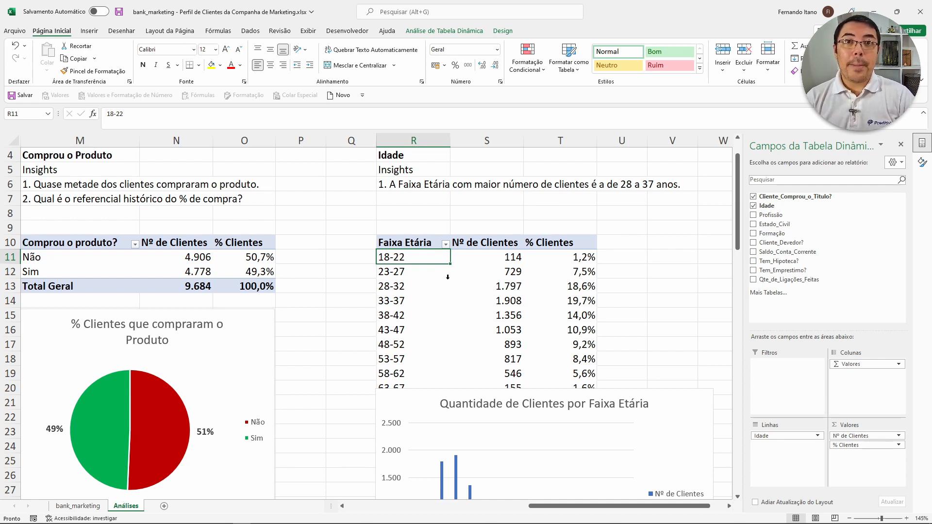
scroll(448, 277, "up", 1)
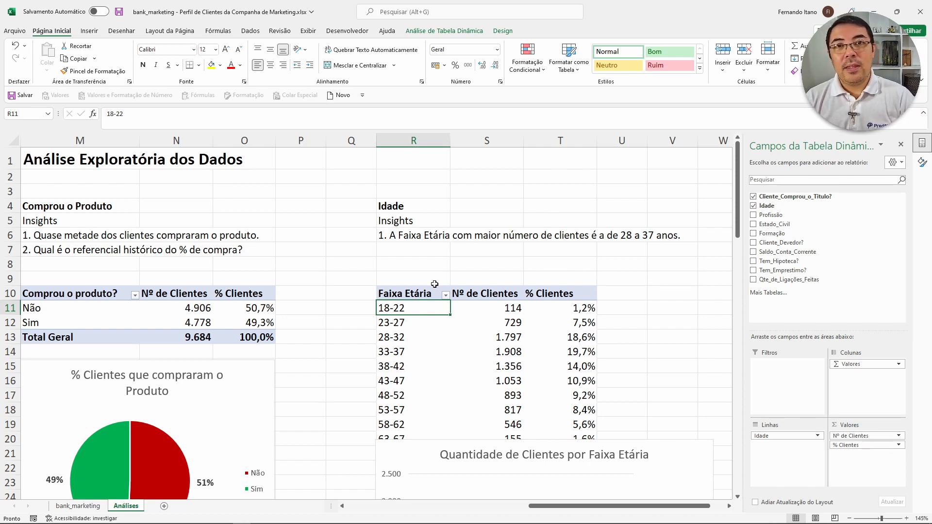
scroll(435, 284, "down", 1)
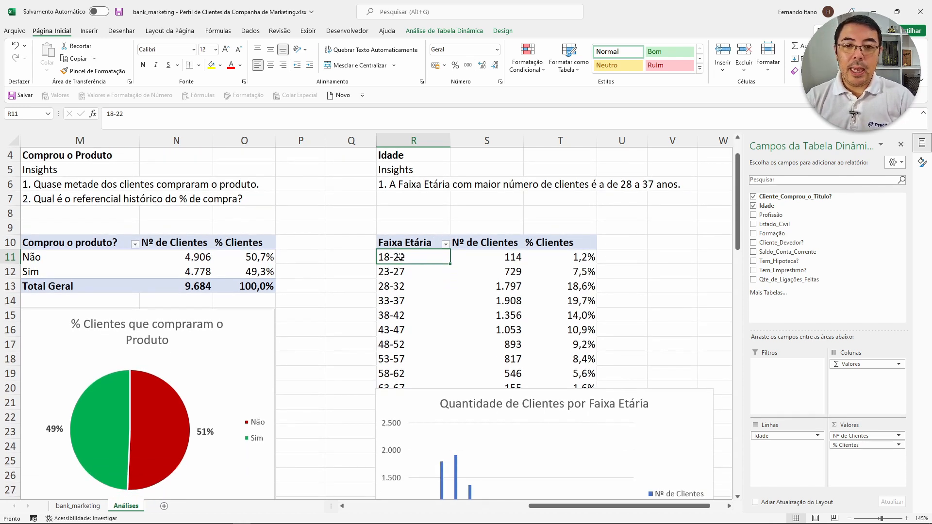
left_click_drag(400, 257, 571, 256)
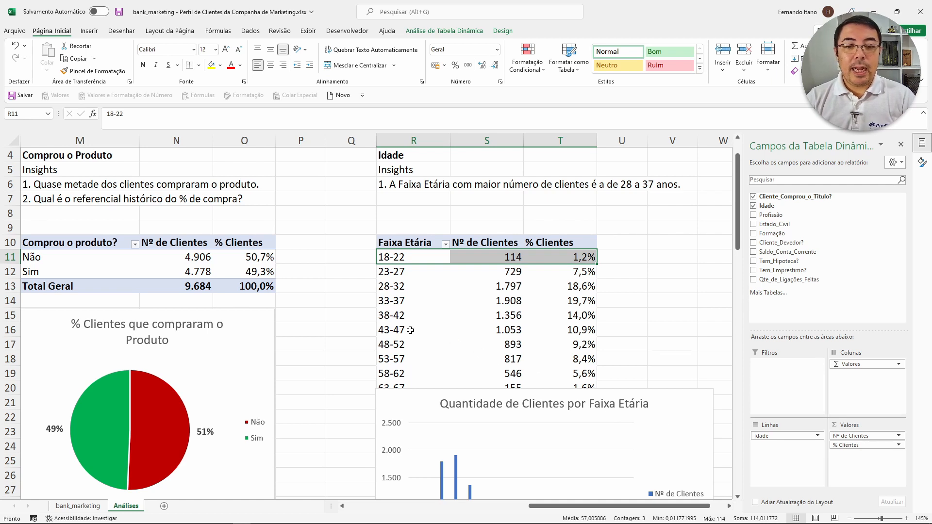
left_click(387, 316)
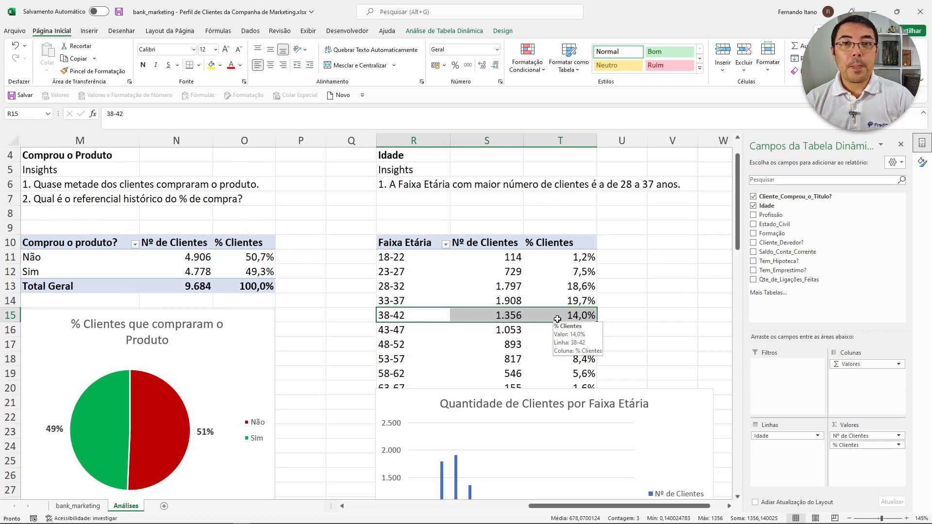
scroll(556, 319, "down", 3)
scroll(534, 319, "up", 2)
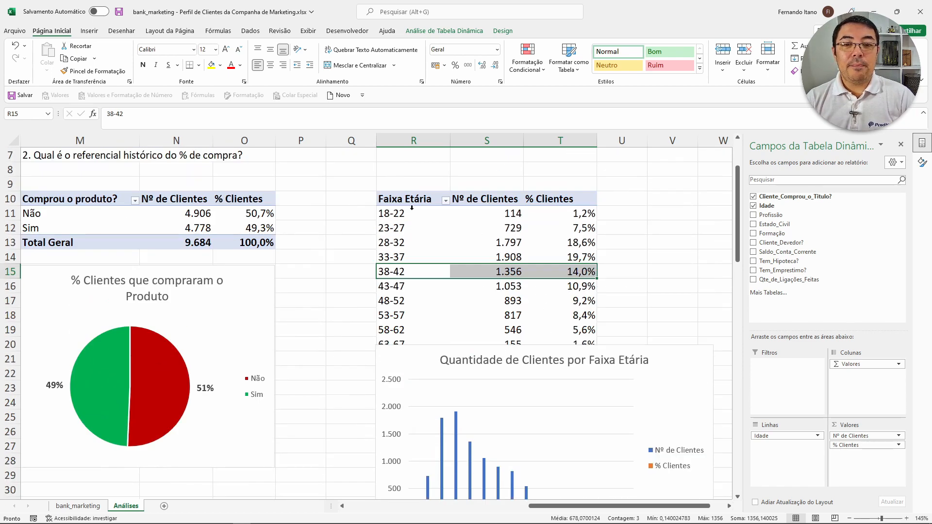
left_click(381, 214)
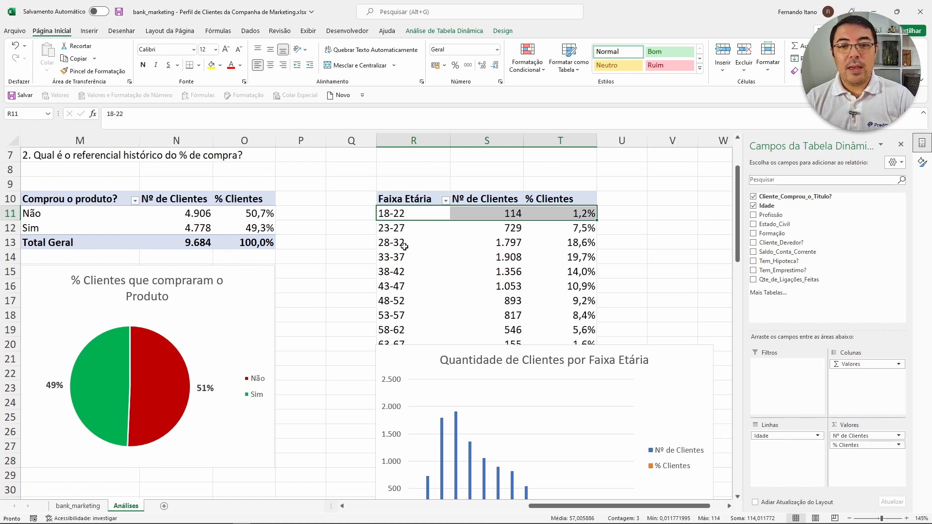
left_click(390, 271)
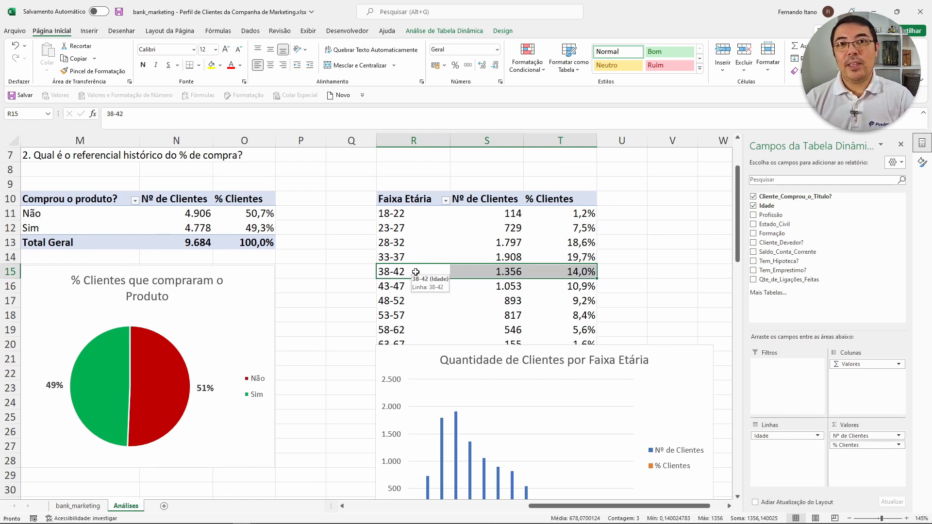
left_click(413, 213)
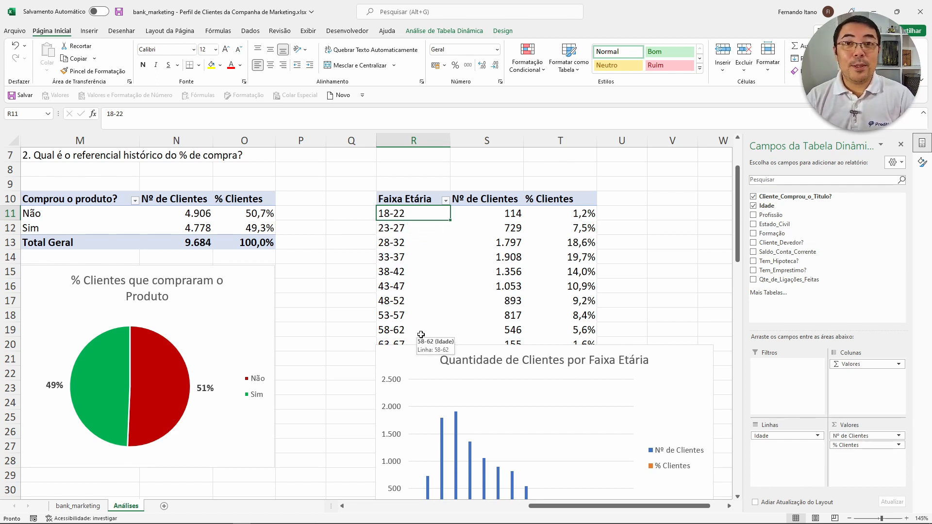
- Move the age-group column chart down below the age pivot table's Total Geral row so it no longer covers any groups
scroll(421, 335, "down", 1)
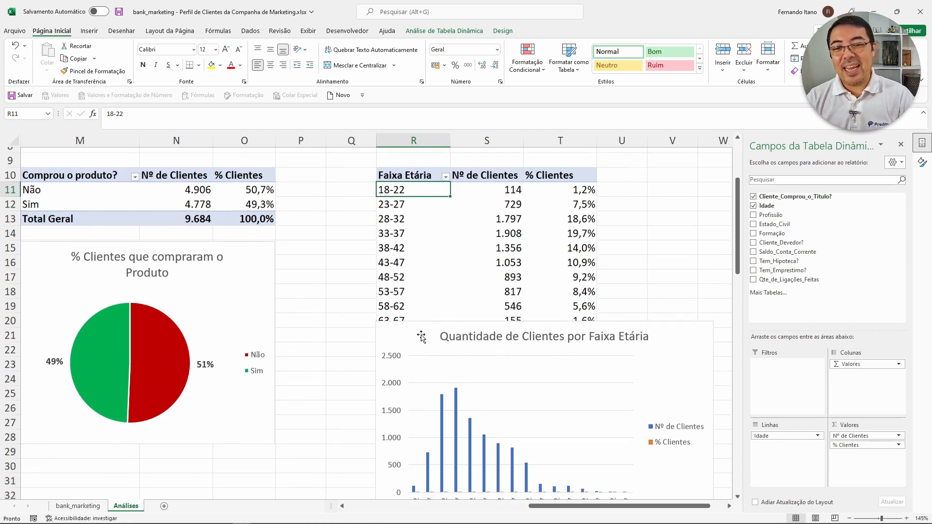
scroll(485, 348, "down", 2)
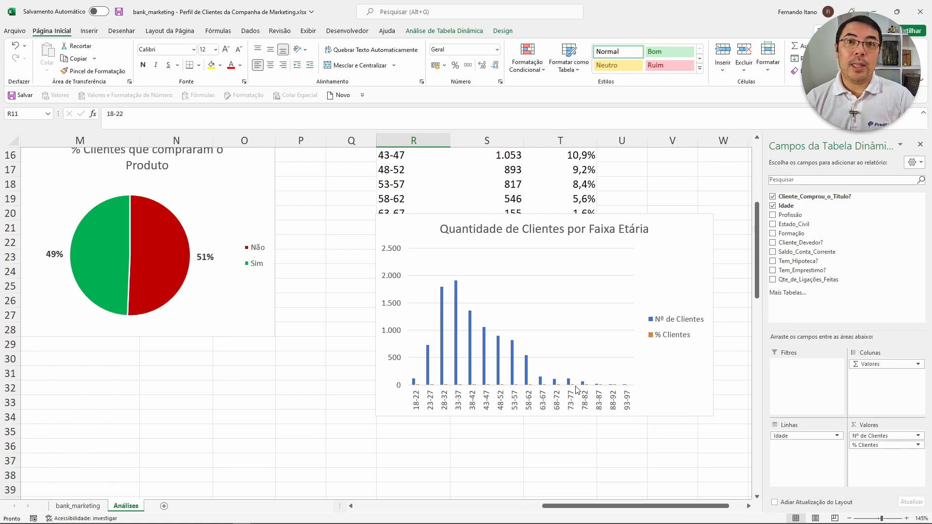
scroll(625, 420, "up", 3)
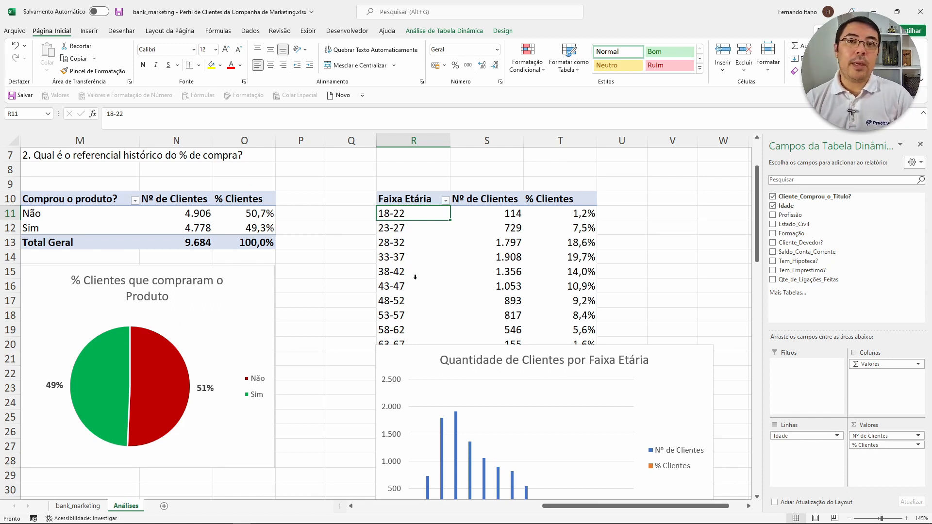
scroll(658, 356, "down", 2)
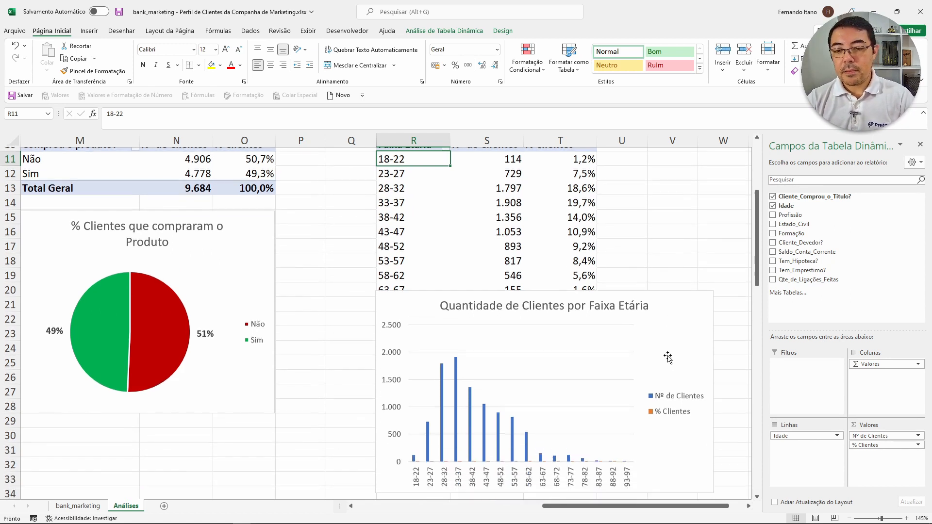
left_click_drag(671, 274, 667, 394)
- Regroup the ages in the age pivot table into intervals of 10 years
left_click(416, 193)
right_click(416, 192)
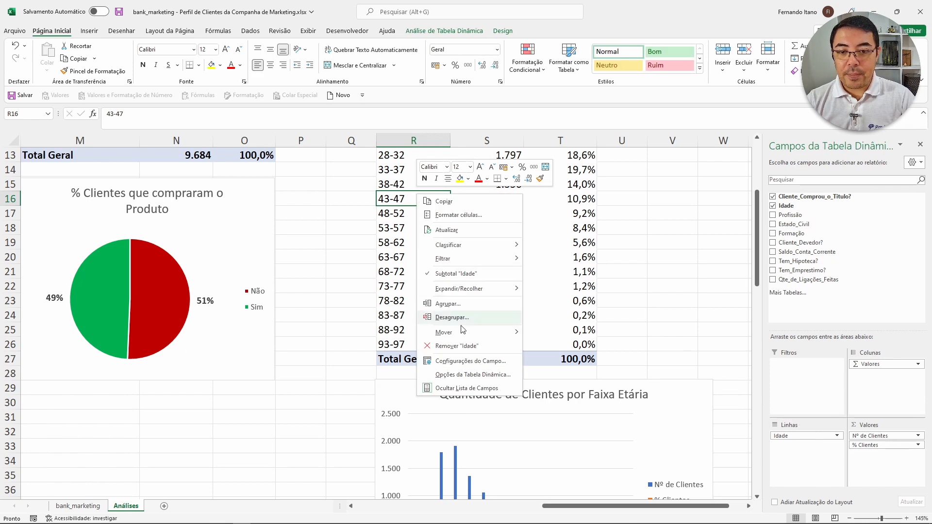
left_click(456, 304)
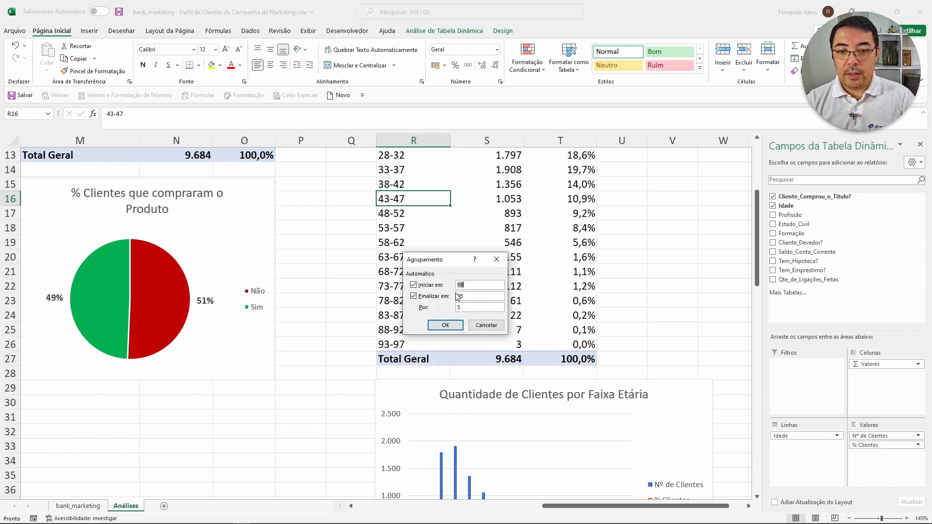
type("10")
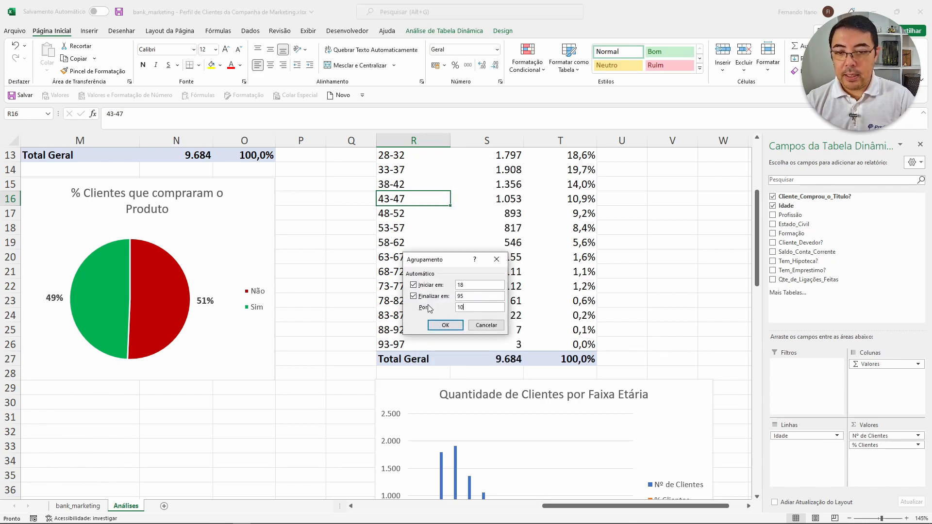
key("Return")
- Move the age-group chart up to just below the Total Geral row of the shortened pivot table
left_click_drag(544, 382, 552, 265)
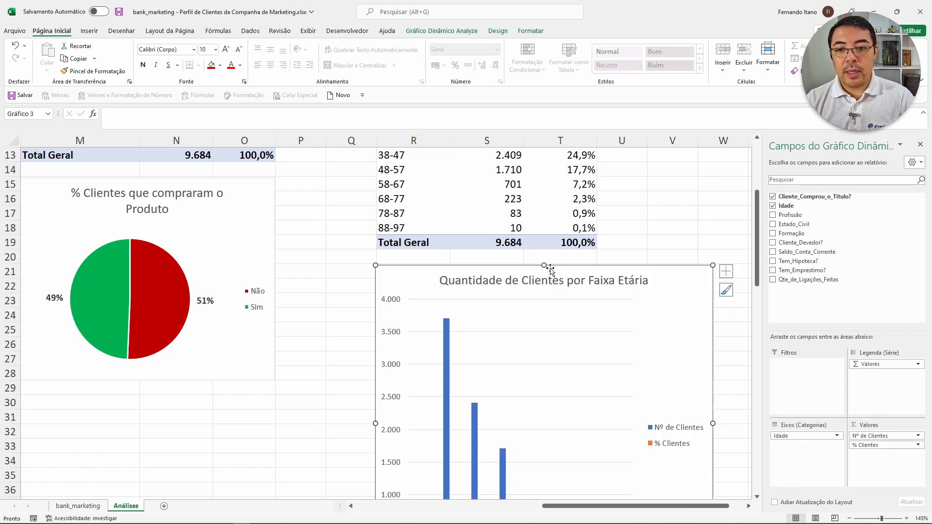
left_click(564, 271)
mouse_move(680, 286)
left_mouse_down()
mouse_move(662, 297)
mouse_move(674, 393)
mouse_move(695, 272)
mouse_move(677, 273)
left_mouse_up()
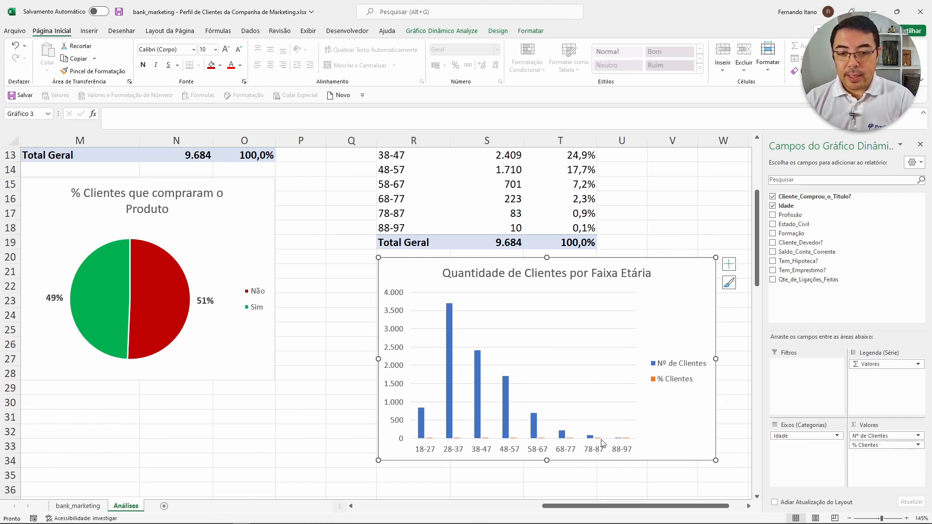
- Add Cliente_Comprou_o_Titulo? once more as a value field of the age pivot table, after % Clientes
scroll(602, 443, "up", 2)
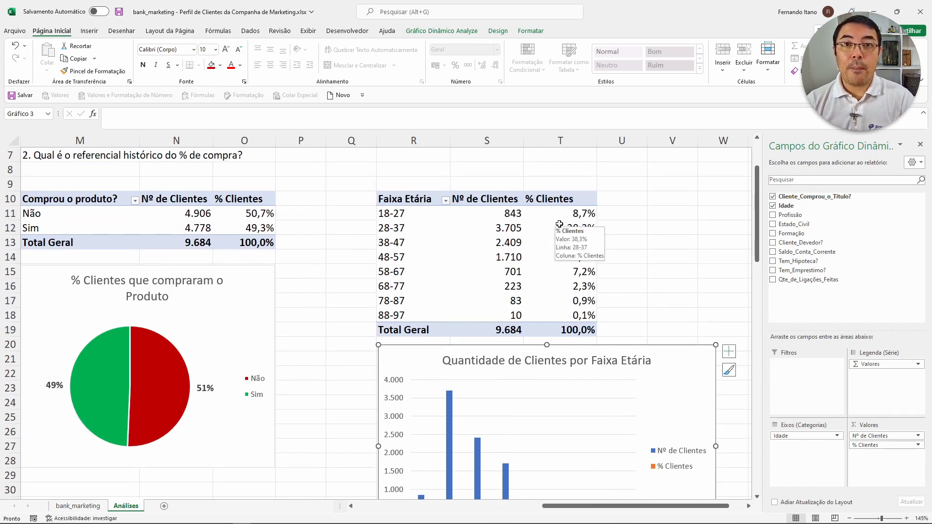
left_click(581, 214)
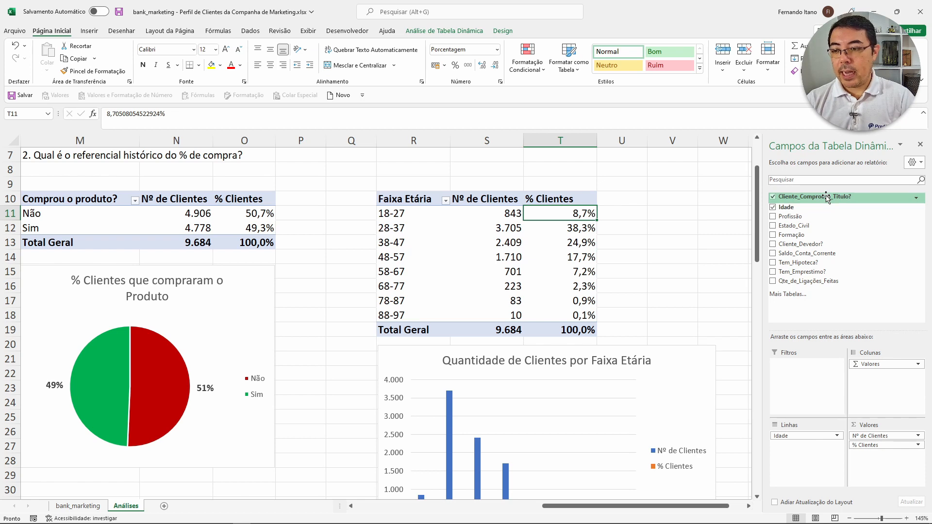
left_click_drag(826, 197, 880, 460)
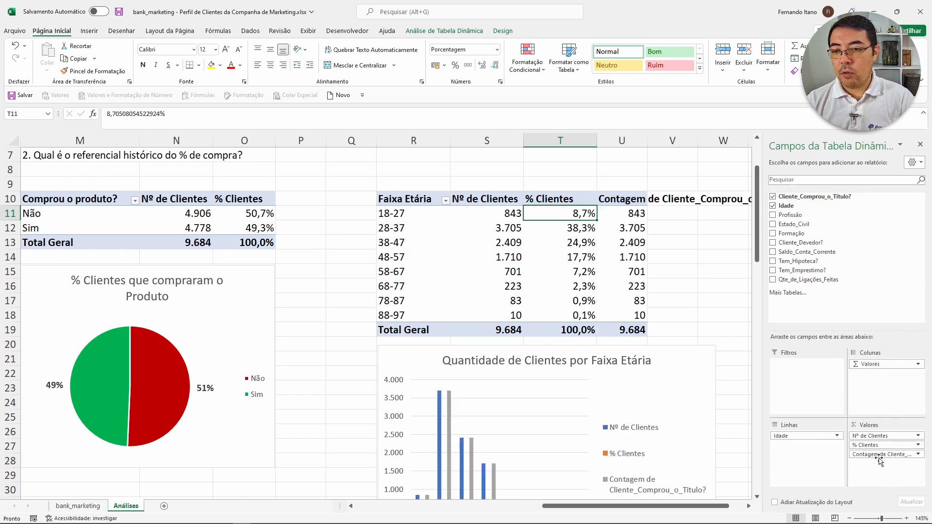
- Show the added count field as % da Soma Acumulada with base field Idade, formatted to one decimal place
right_click(632, 229)
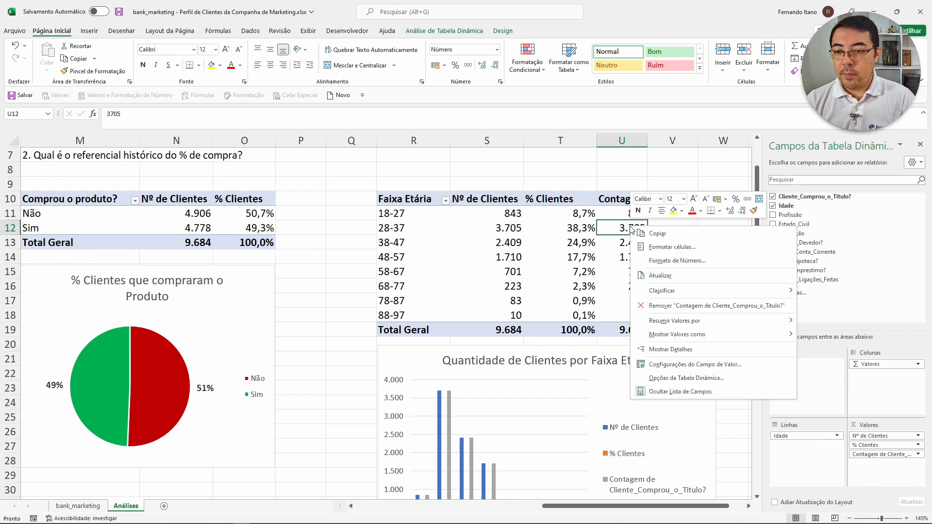
mouse_move(687, 337)
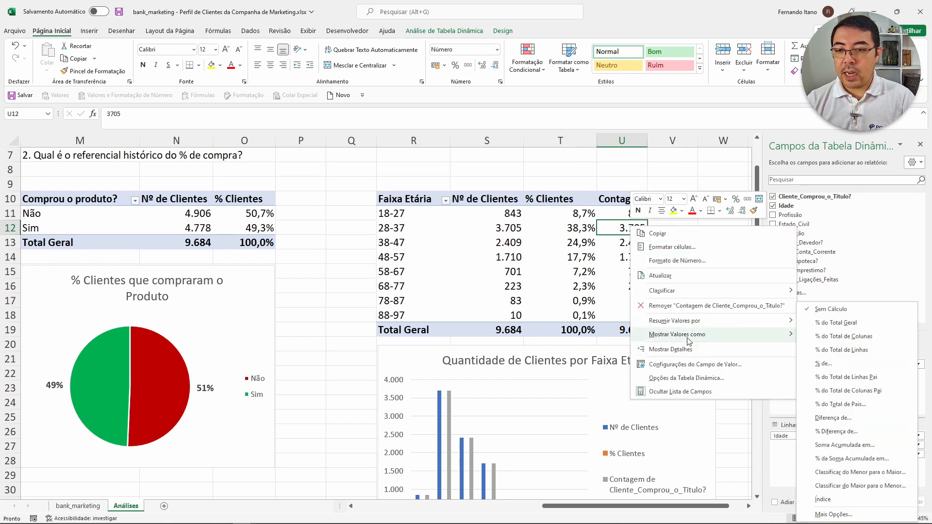
left_click(884, 460)
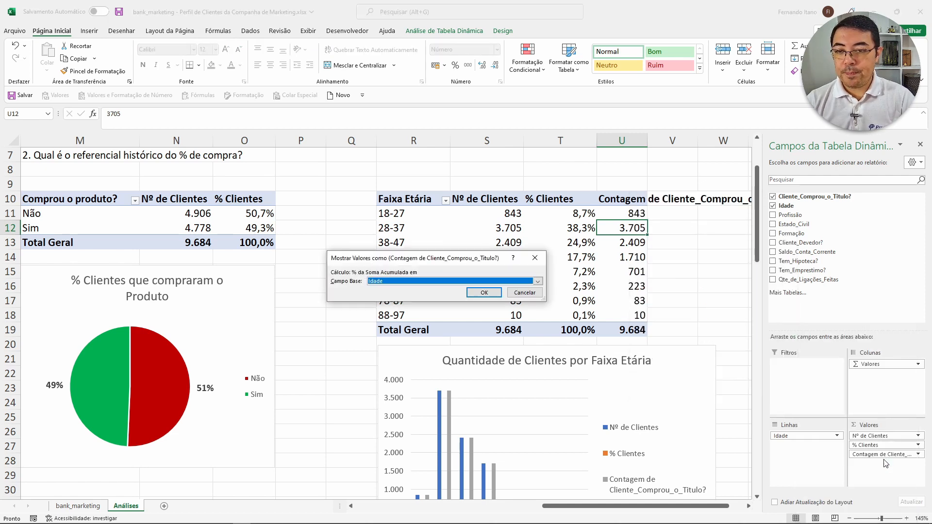
left_click(391, 282)
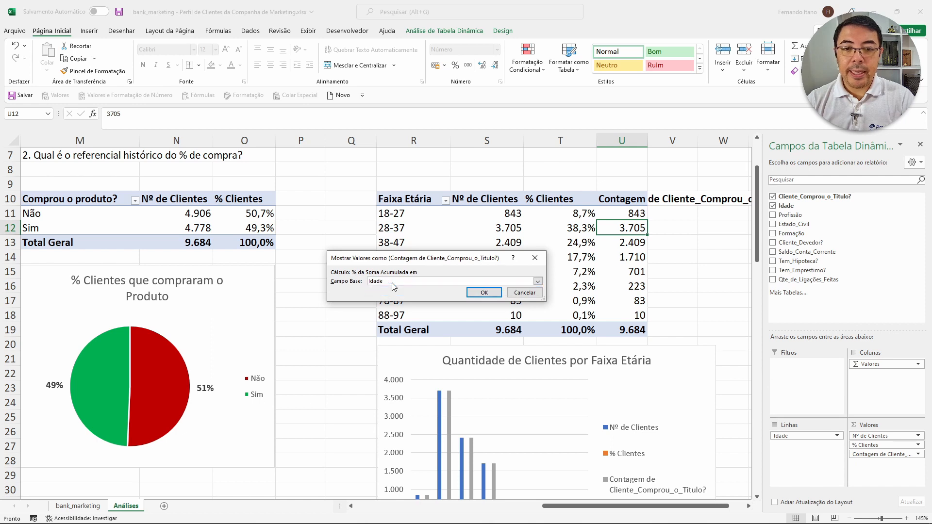
left_click(489, 291)
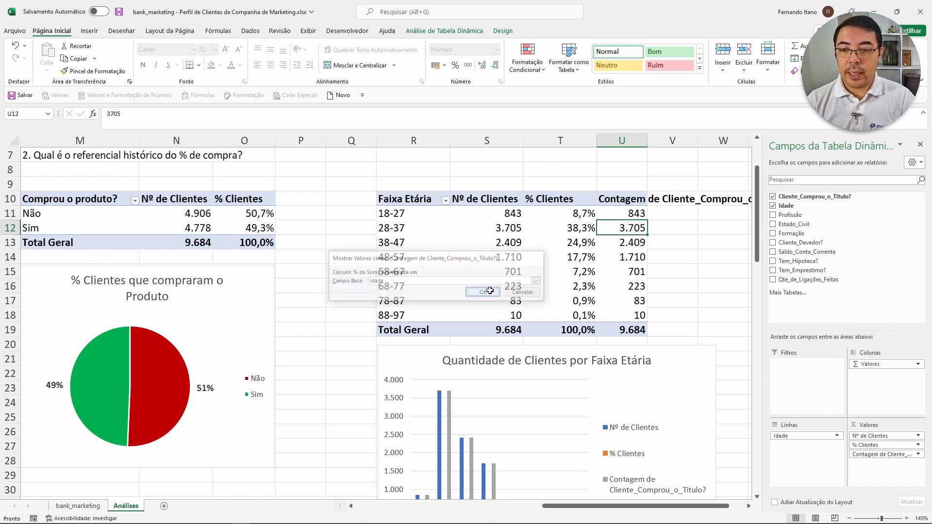
left_click_drag(637, 213, 643, 316)
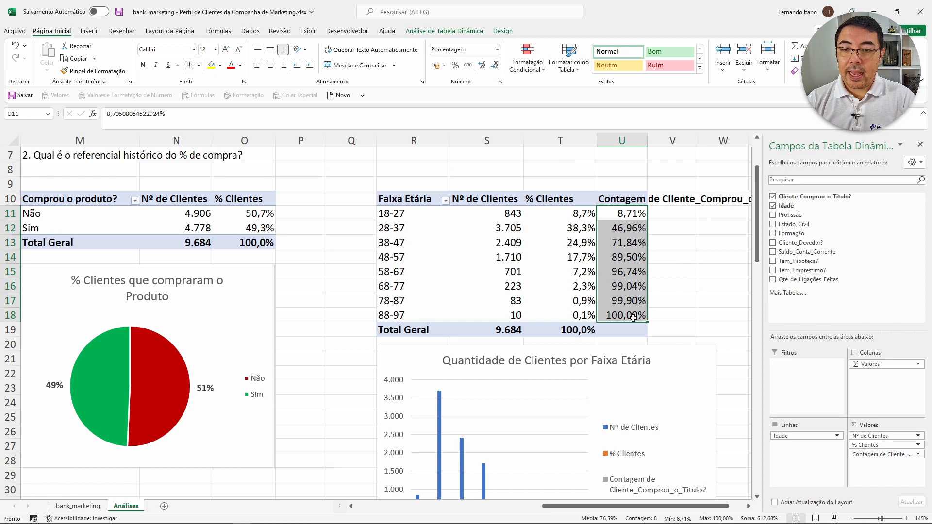
left_click(494, 66)
- Rename the cumulative column's header in U10 to "% Clientes Acum" and widen column U to fit it
left_click(615, 203)
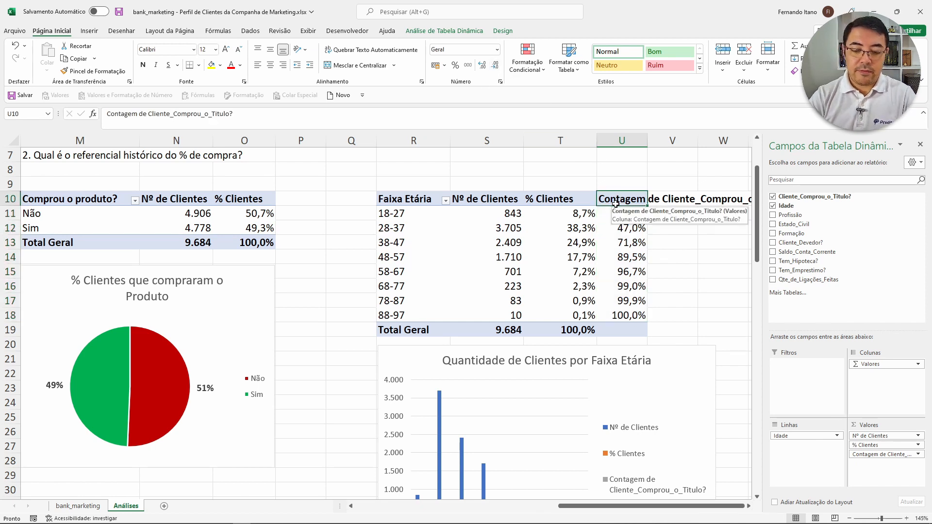
type("% Clientes")
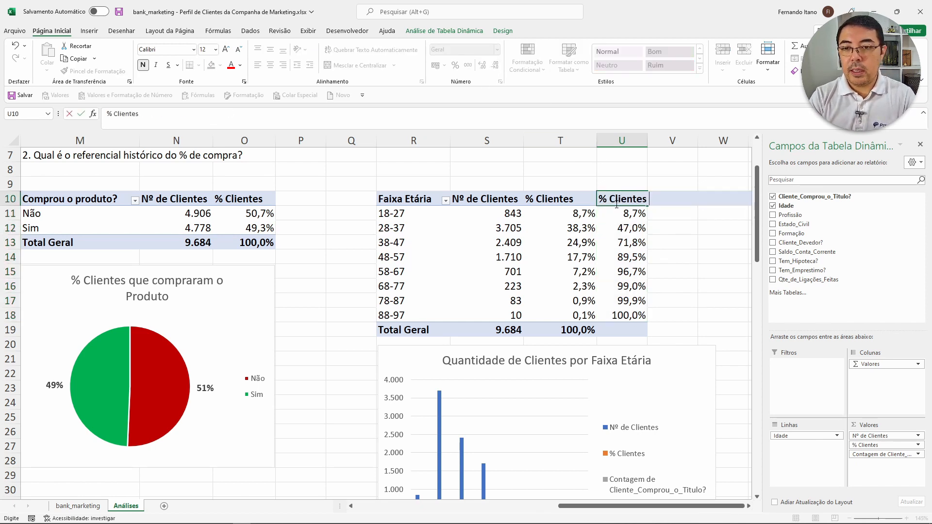
type(" Acum")
key("Return")
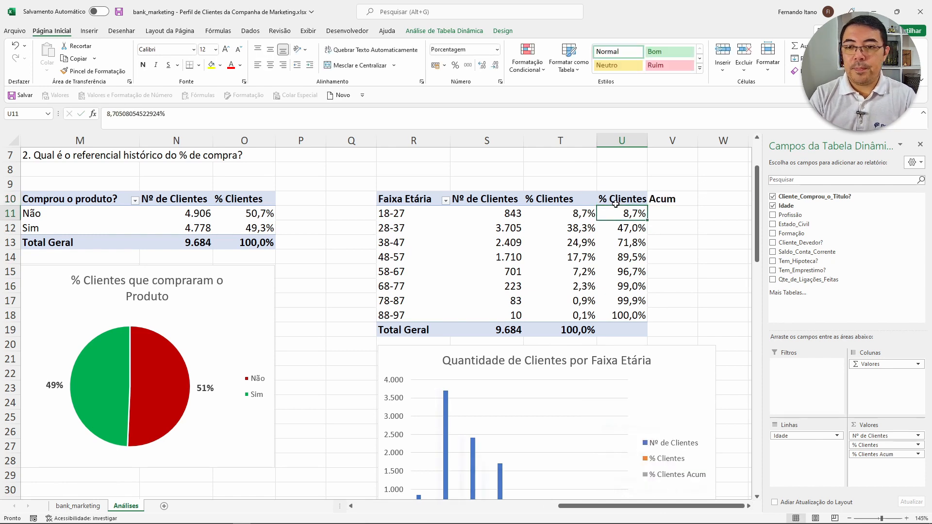
left_click_drag(648, 141, 679, 139)
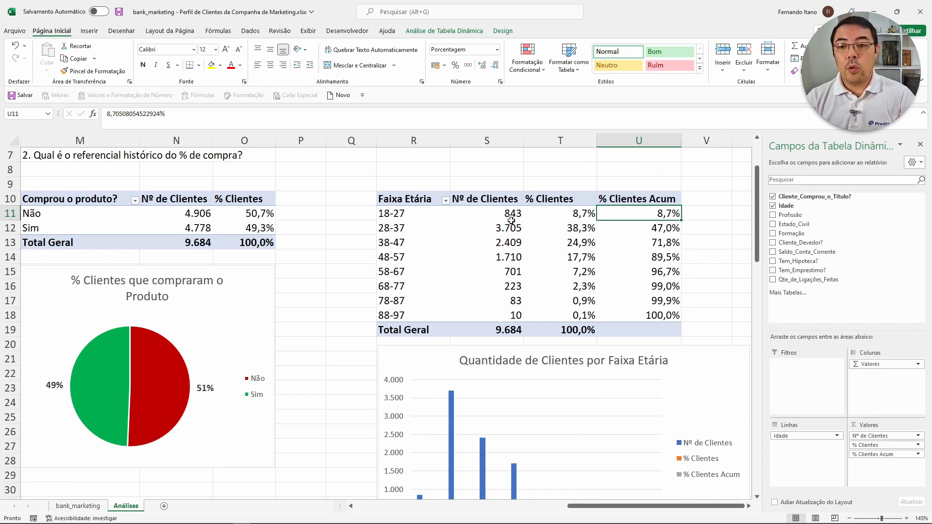
- Examine the cumulative customer percentages by age group, focusing on the 38-47 row and the groups up to 48-57
scroll(508, 219, "down", 1)
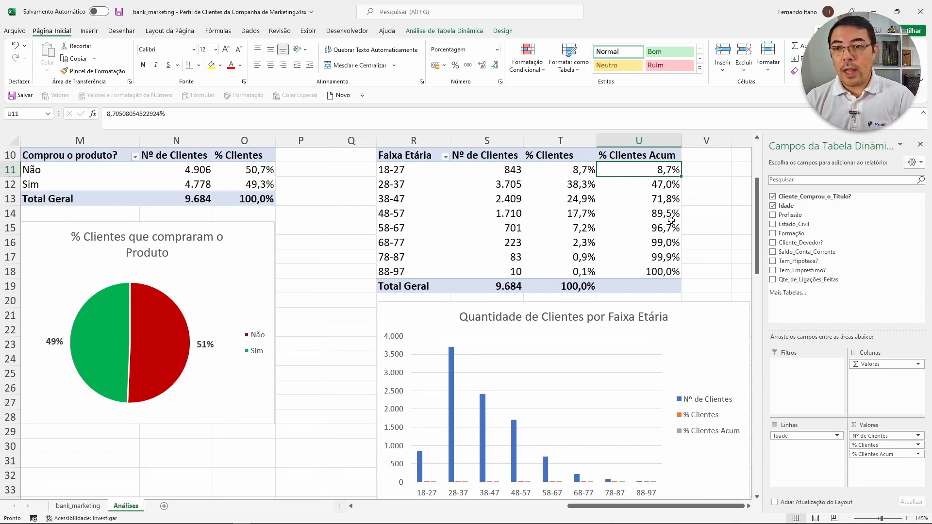
left_click_drag(657, 199, 388, 199)
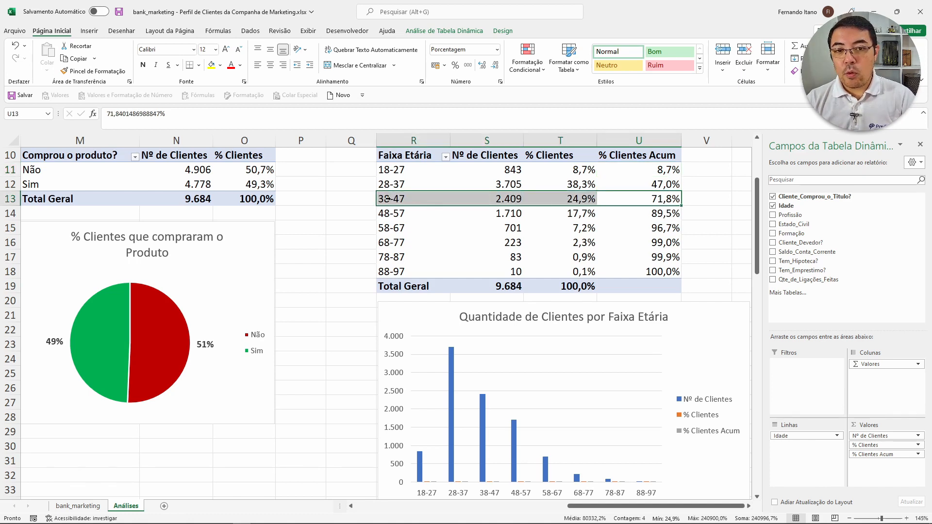
left_click(665, 198)
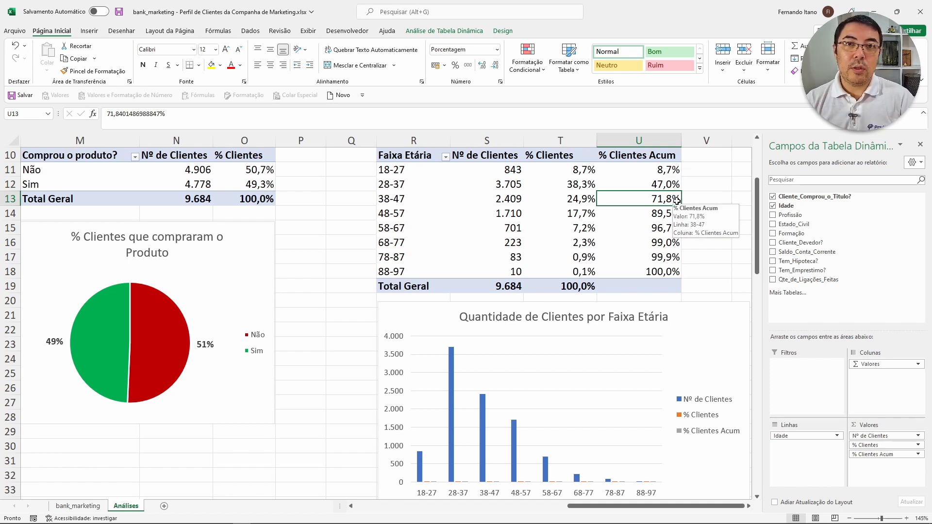
scroll(677, 200, "up", 1)
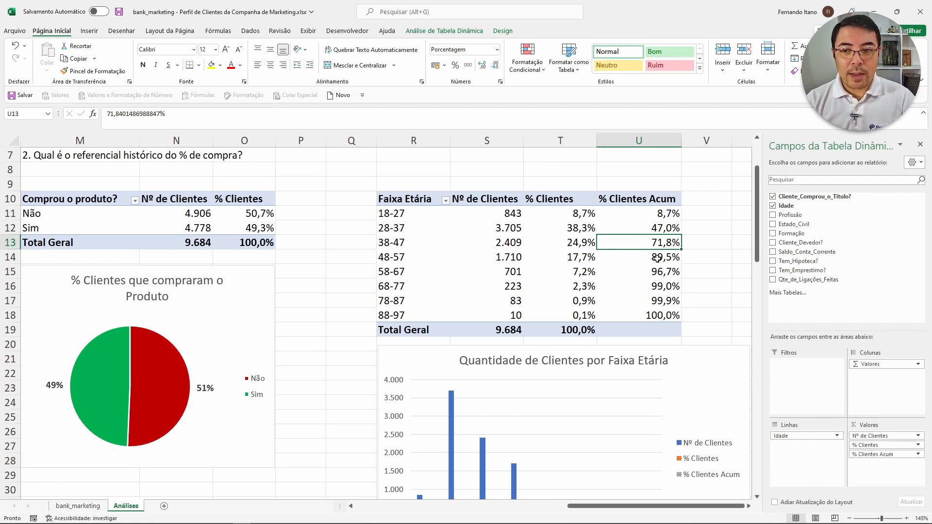
key("Down")
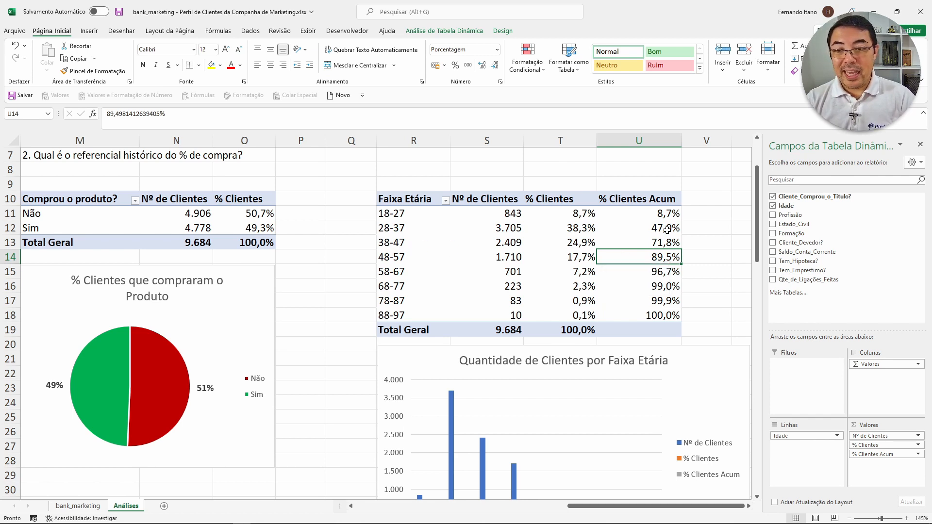
key("shift+Up")
key("shift+Up")
key("shift+Up")
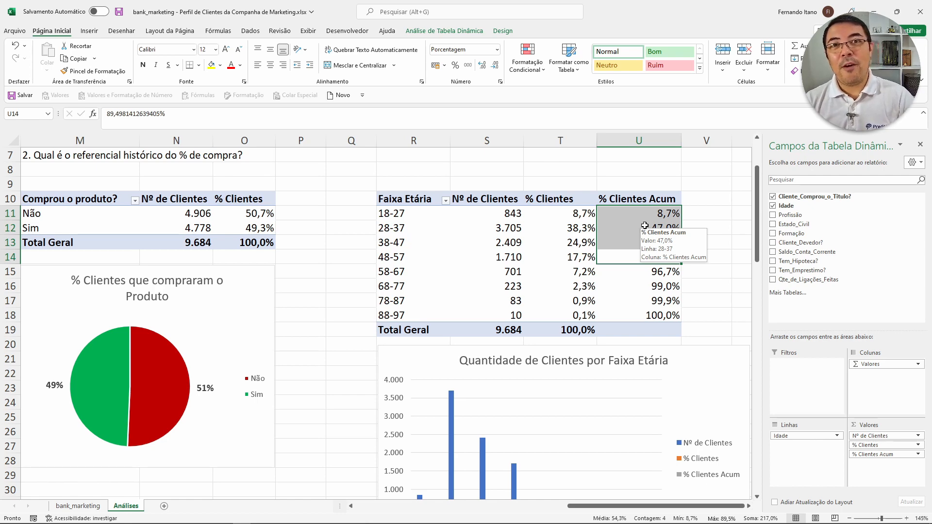
- Enter the second Idade insight in R7: "2. Quase 90% dos clientes têm até 47 anos de idade."
scroll(644, 226, "up", 2)
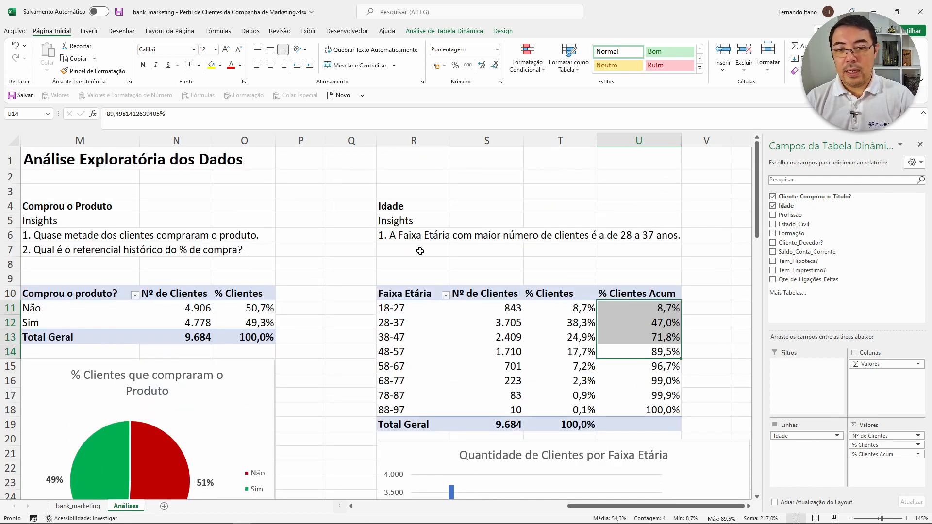
left_click(413, 250)
type("2.")
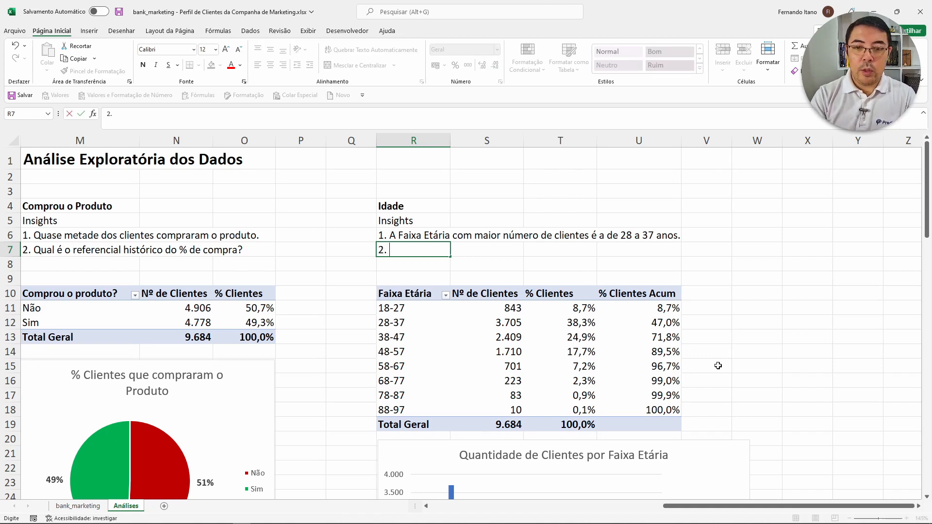
type(" Quas")
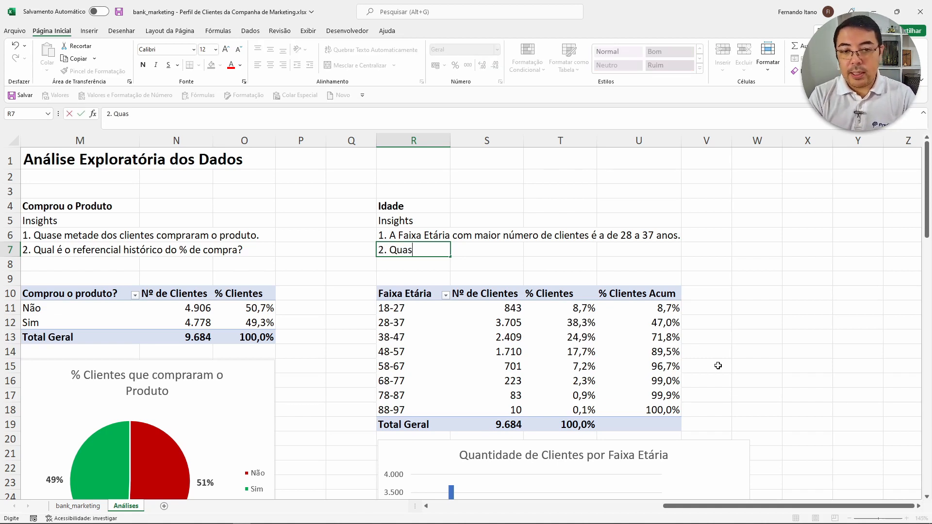
type("e 90%")
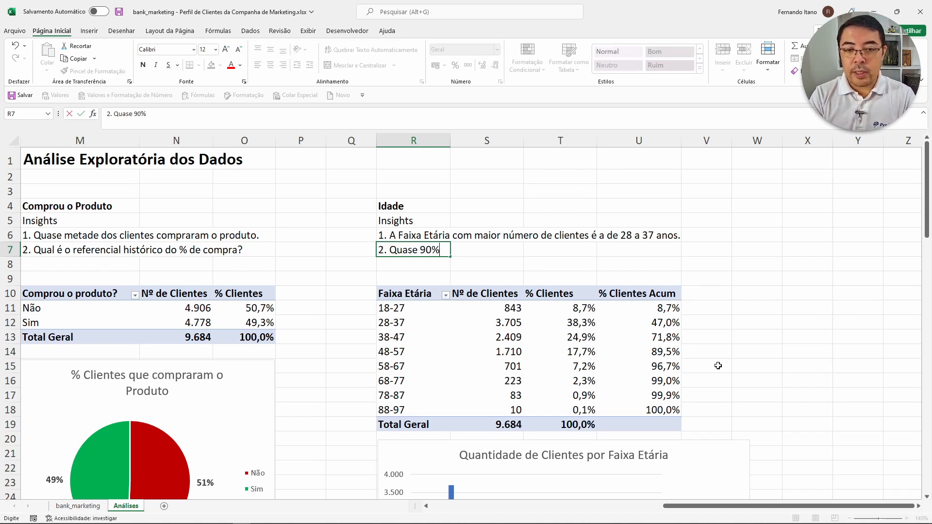
type(" dos clientes tem")
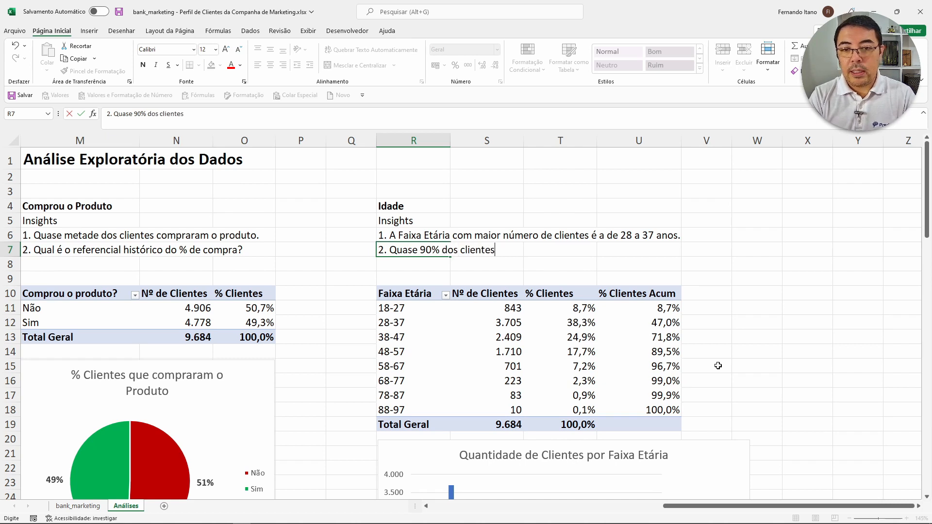
key("BackSpace")
key("BackSpace")
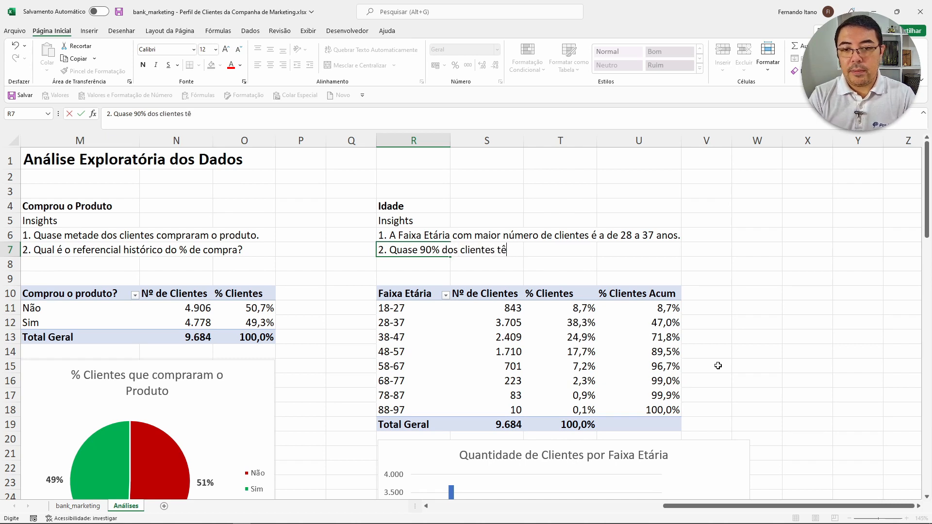
type("m")
key("BackSpace")
key("BackSpace")
type("êm até")
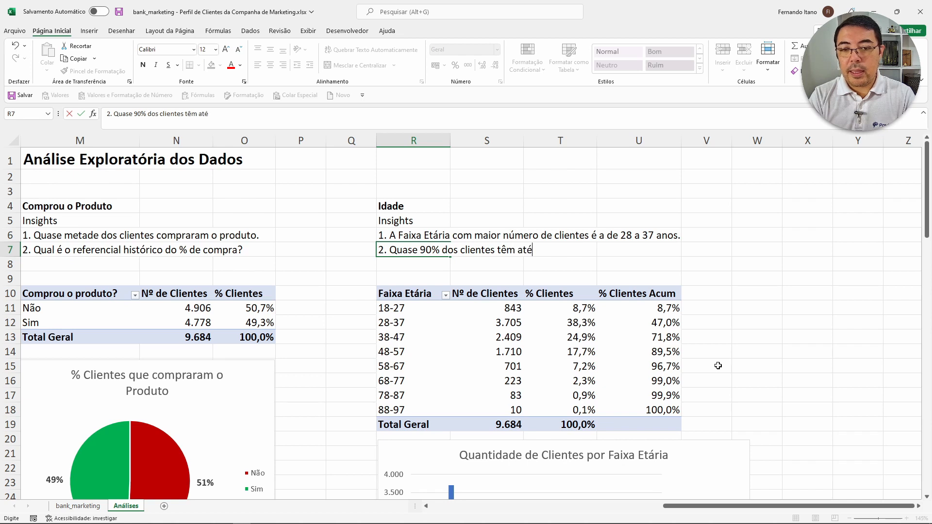
type(" 47 ano")
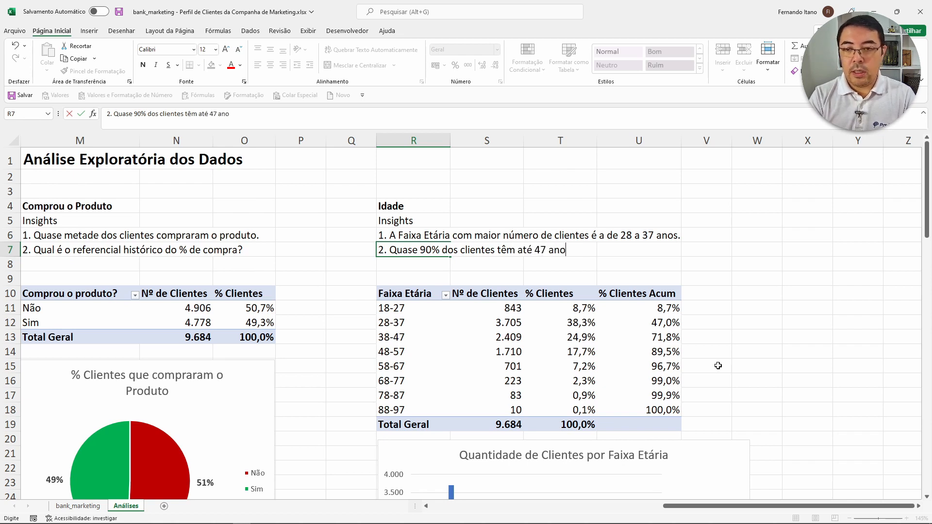
type("s de idade.")
key("Return")
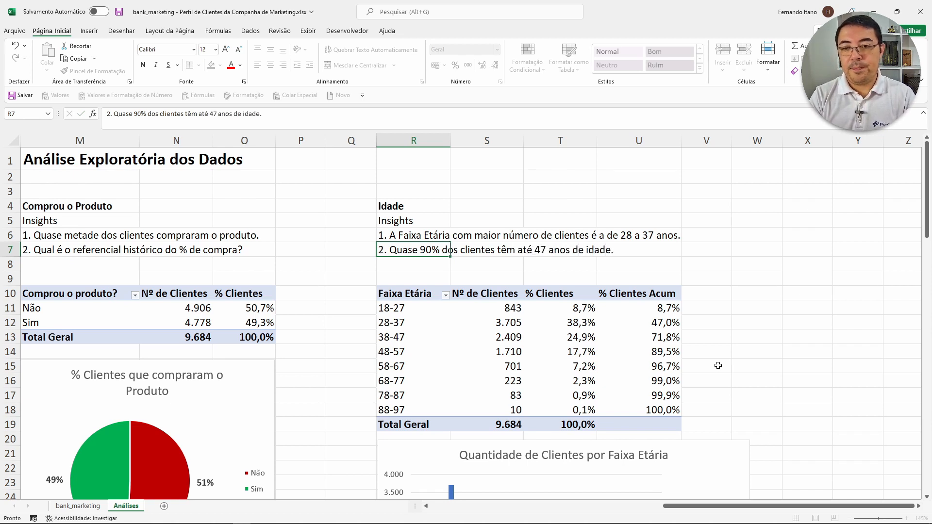
- Change the age-group chart to a Combinação type, with % Clientes Acum as a line on the secondary axis
scroll(705, 327, "down", 3)
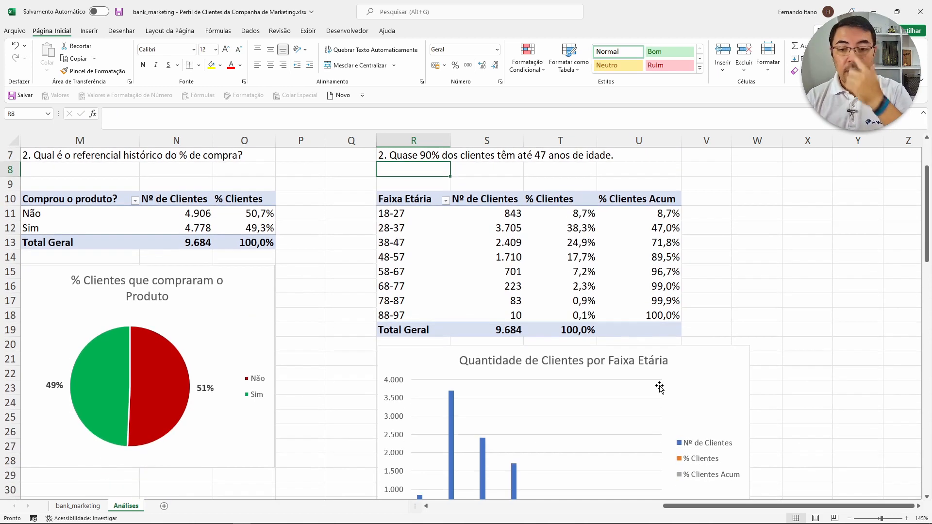
left_click(705, 327)
scroll(706, 327, "down", 2)
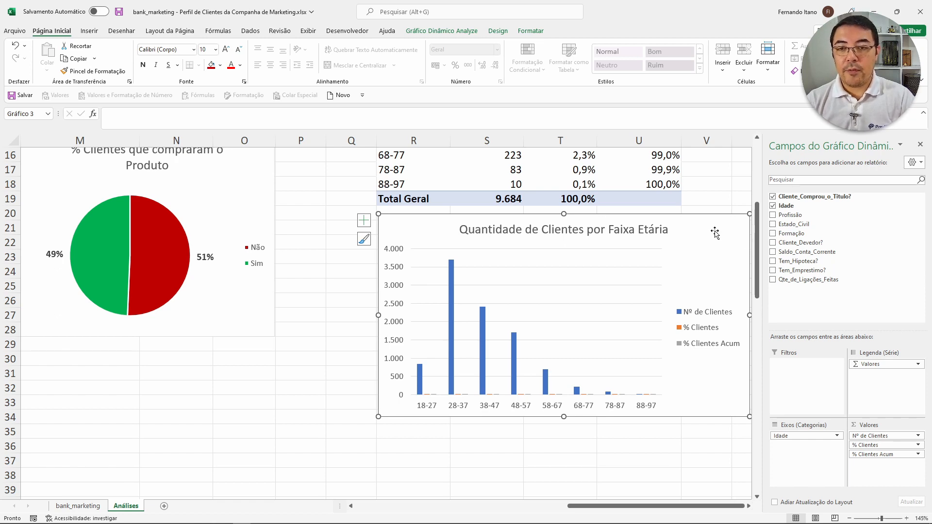
left_click(498, 31)
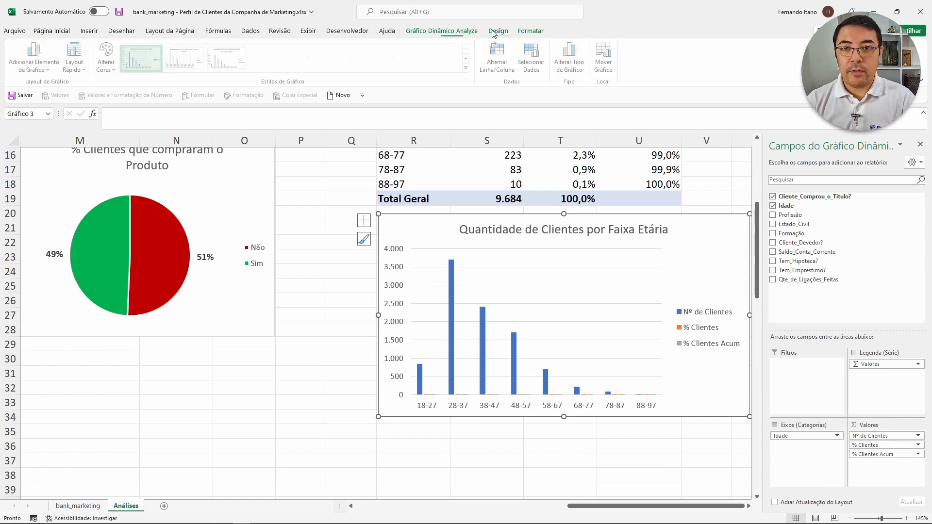
left_click(571, 57)
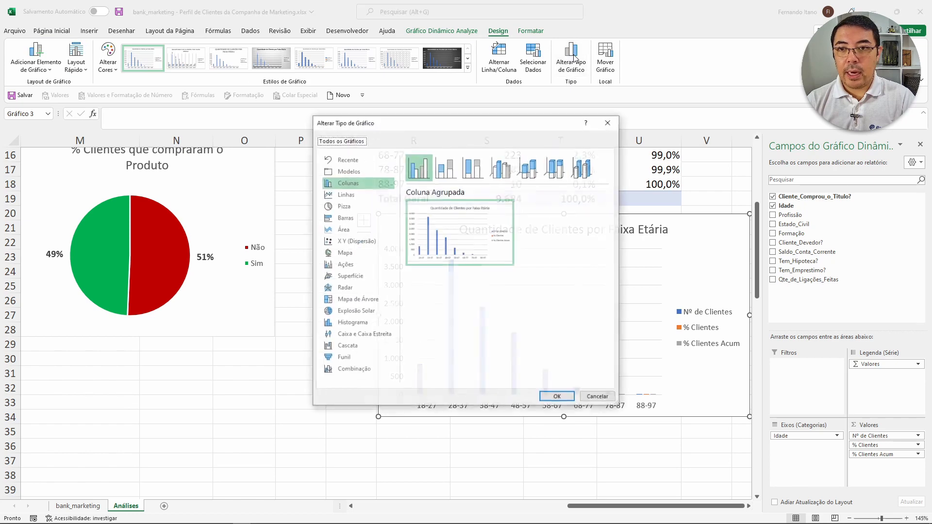
left_click(349, 372)
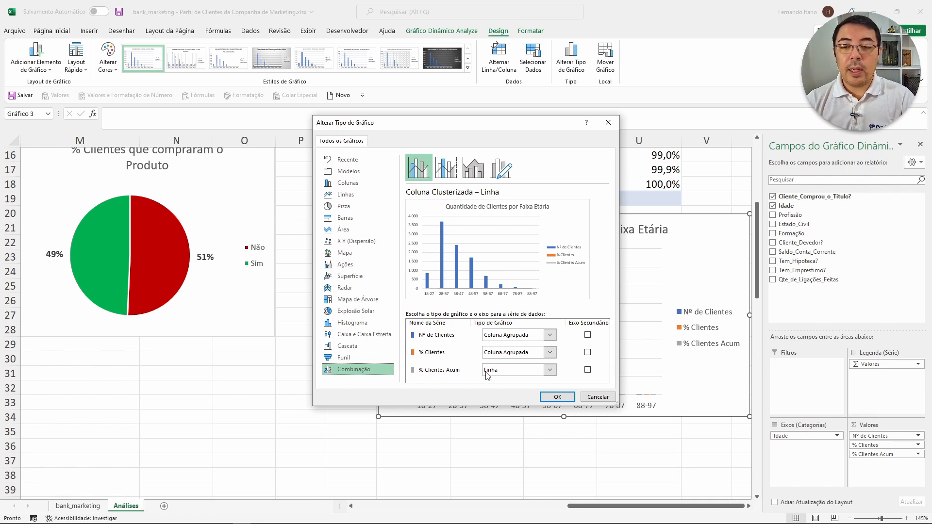
left_click(588, 370)
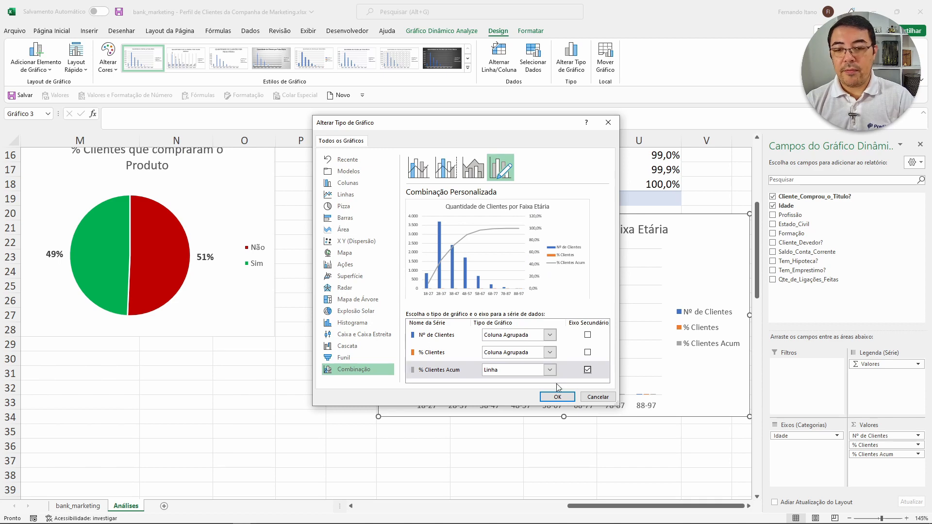
left_click(564, 401)
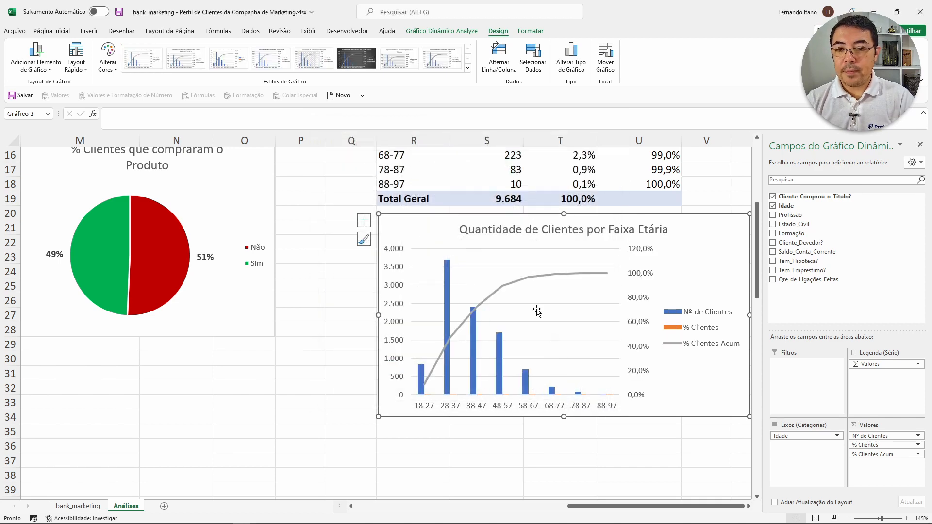
- Add data labels to the % Clientes Acum line and set their position to Acima
right_click(514, 286)
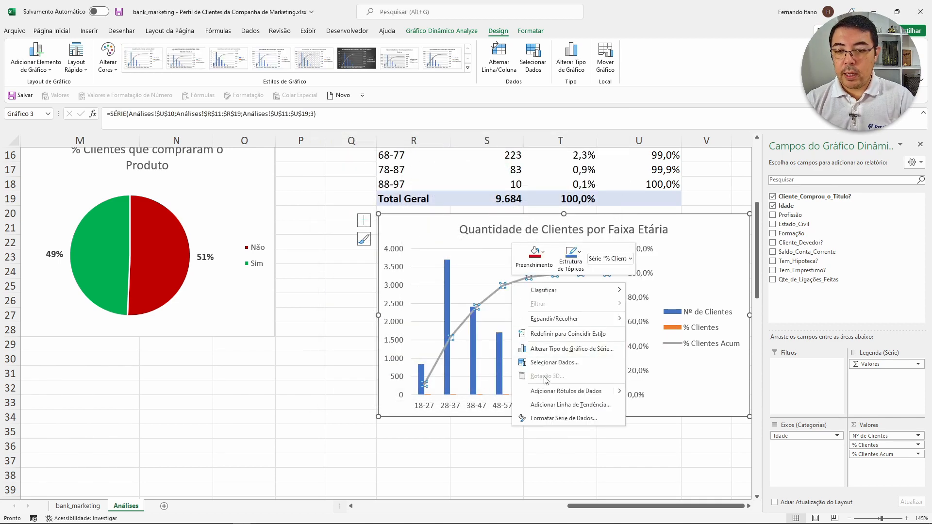
left_click(554, 392)
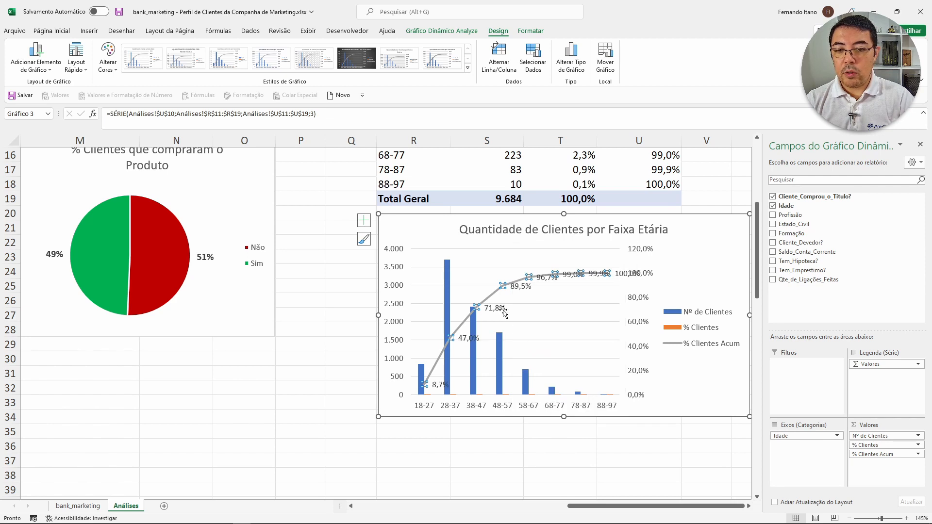
right_click(504, 313)
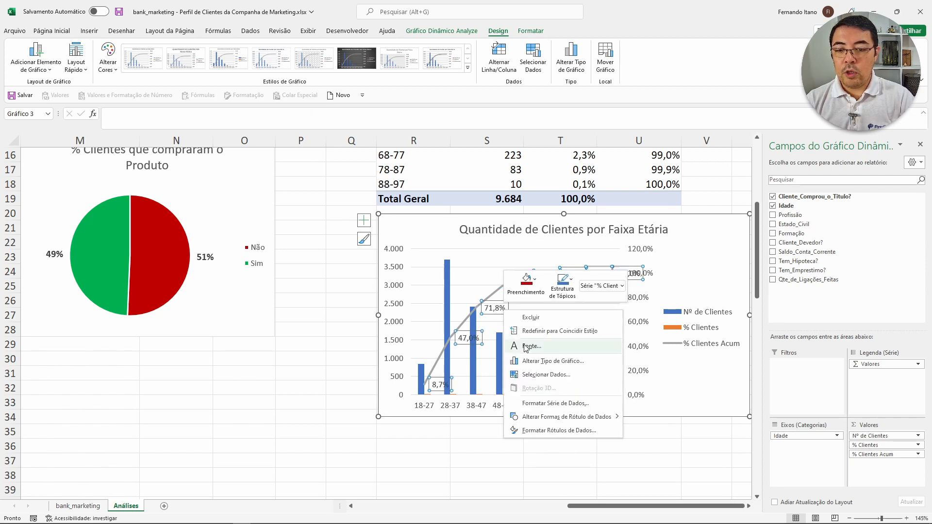
left_click(559, 431)
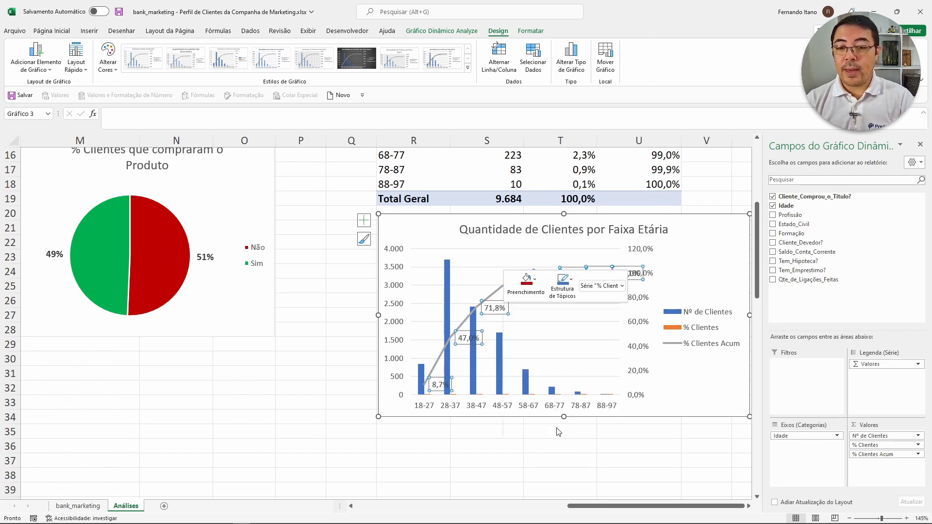
left_click(820, 368)
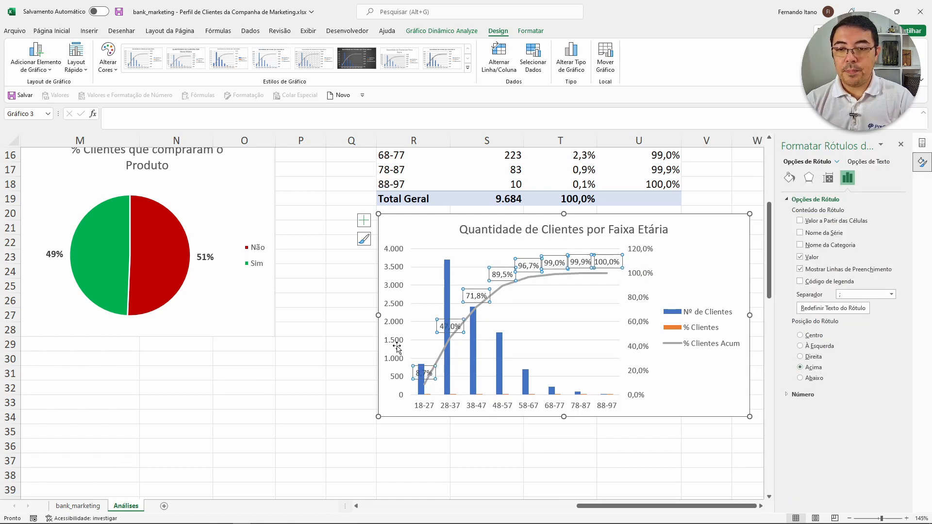
left_click(630, 472)
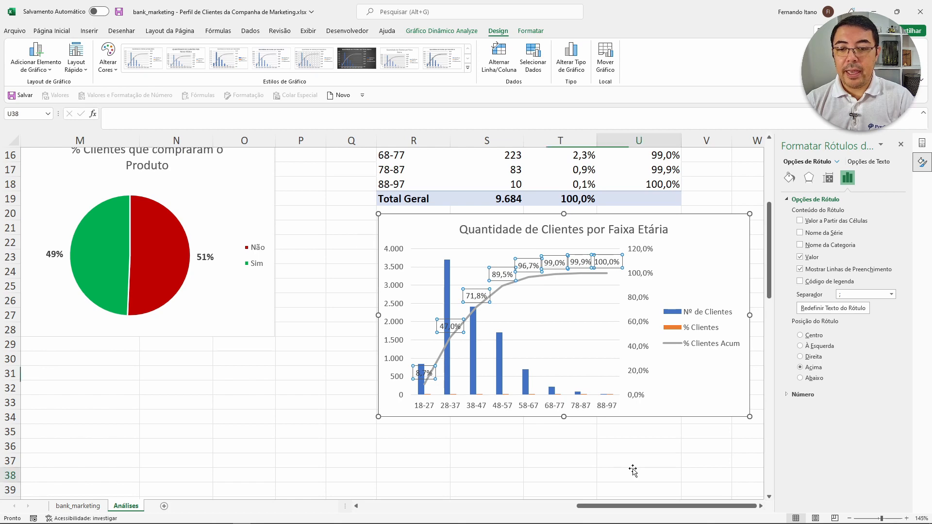
- Widen the age-group chart on its right side to extend to about the middle of column W
scroll(644, 442, "right", 3)
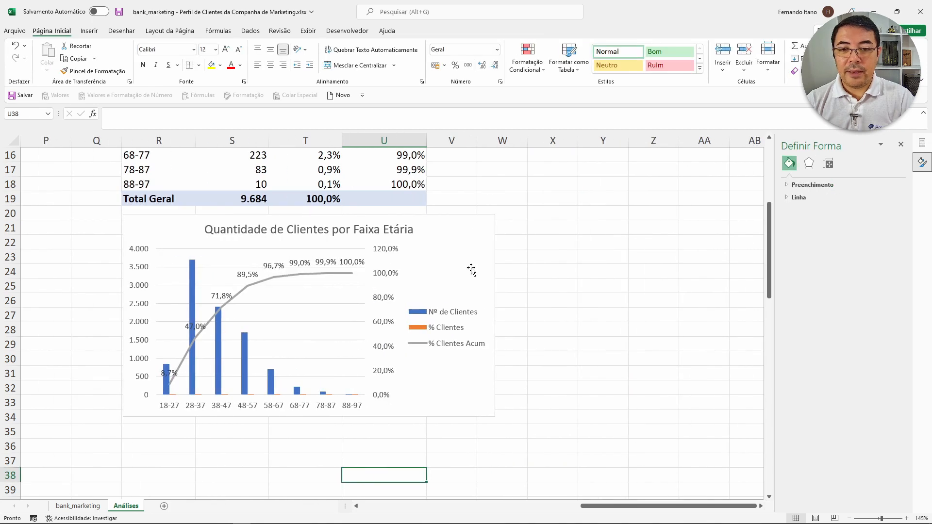
left_click(494, 301)
left_click_drag(493, 316, 528, 316)
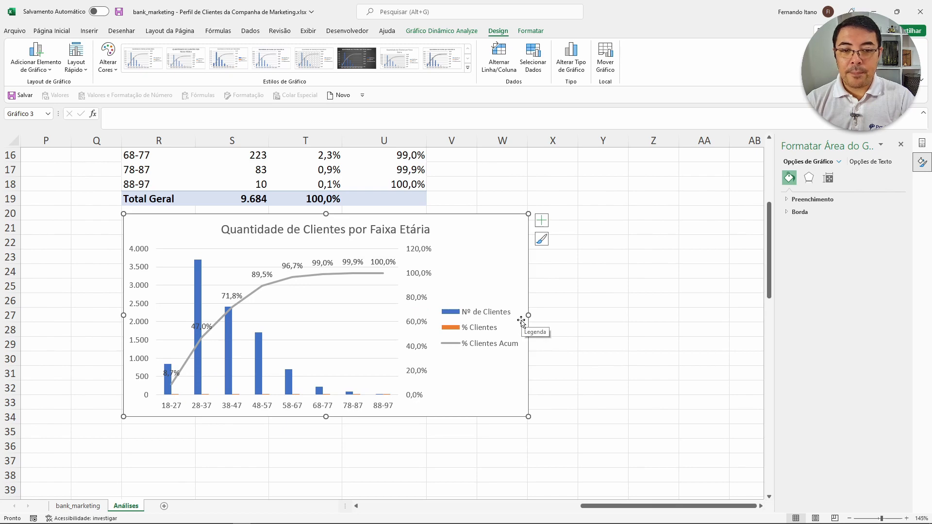
left_click(602, 315)
- Fill the Nº de Clientes columns of the age-group chart with the lightest theme blue
scroll(591, 318, "left", 3)
left_click(452, 278)
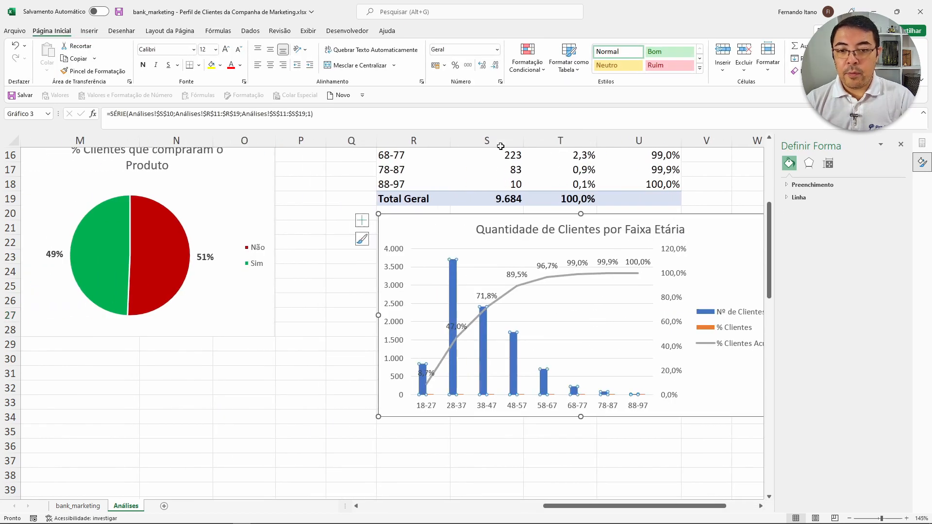
left_click(516, 35)
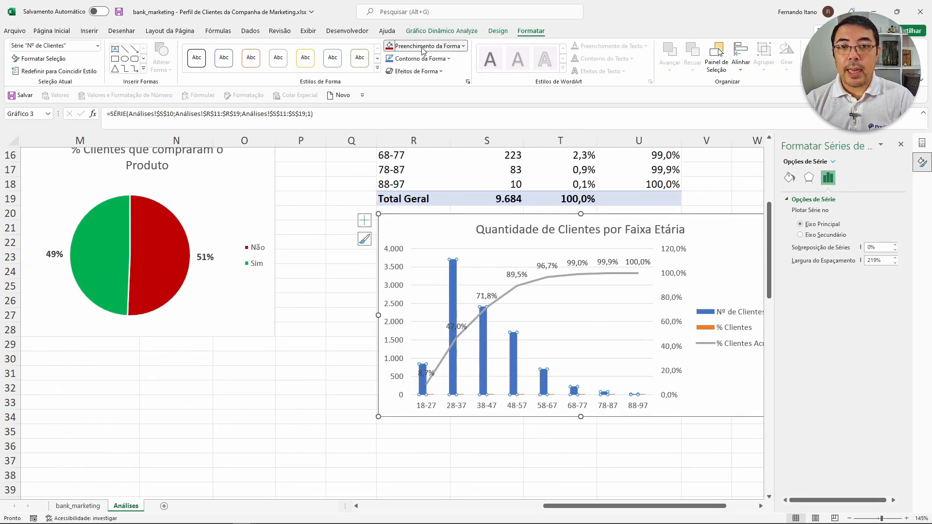
left_click(423, 46)
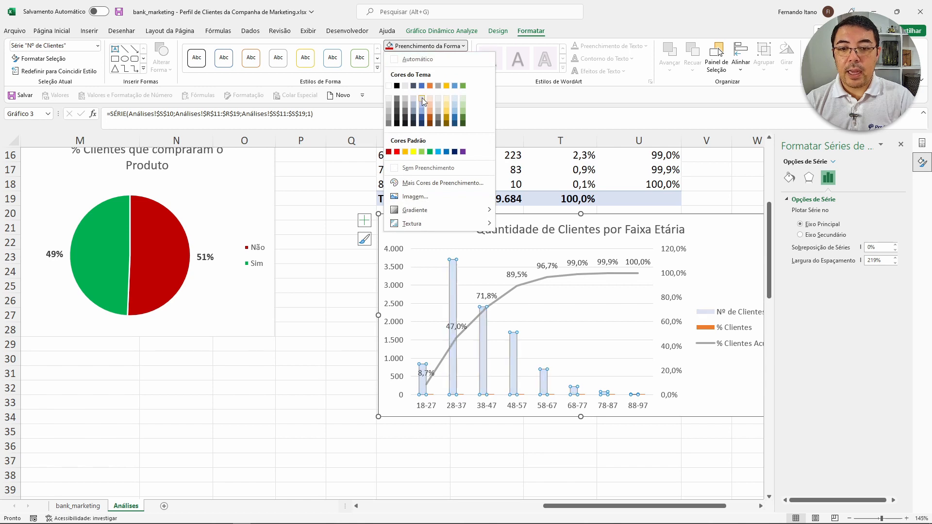
left_click(422, 86)
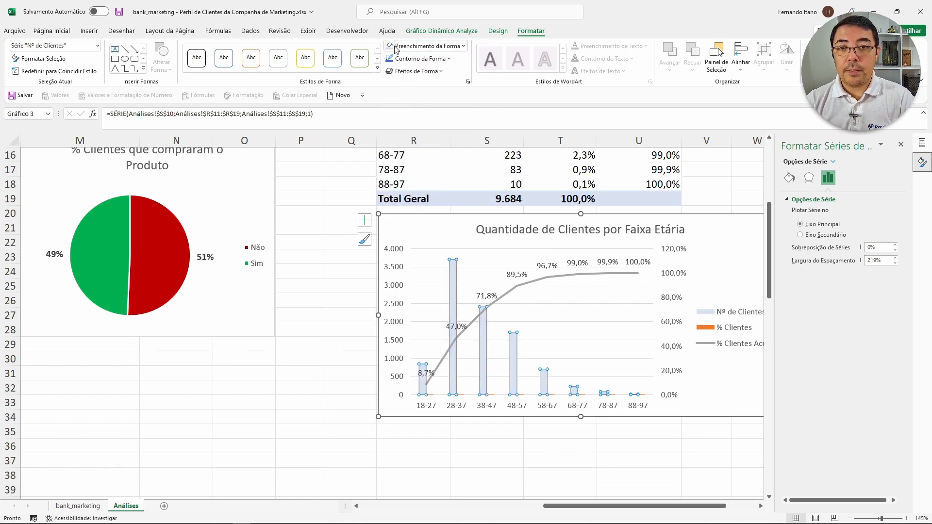
left_click(530, 448)
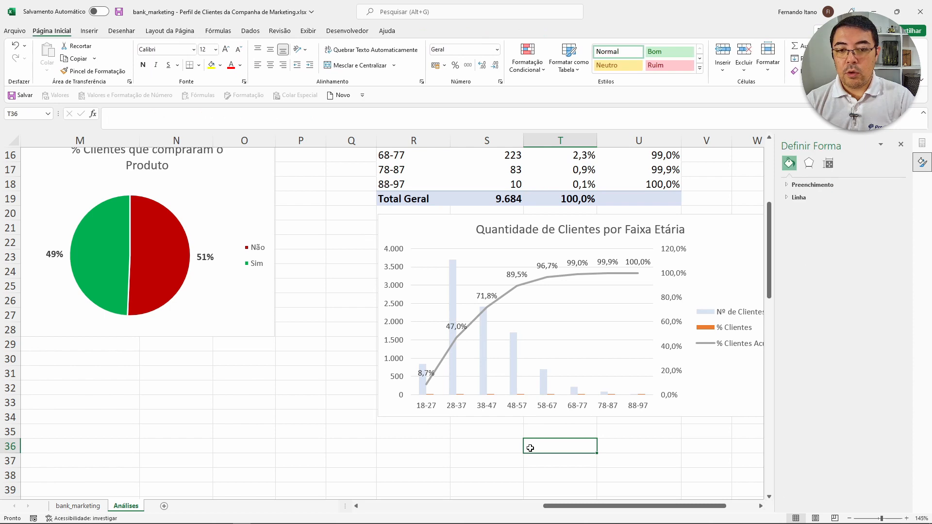
- Format the cumulative percentages in U11:U18 with no decimal places and check the labels on the age-group chart
scroll(628, 338, "up", 2)
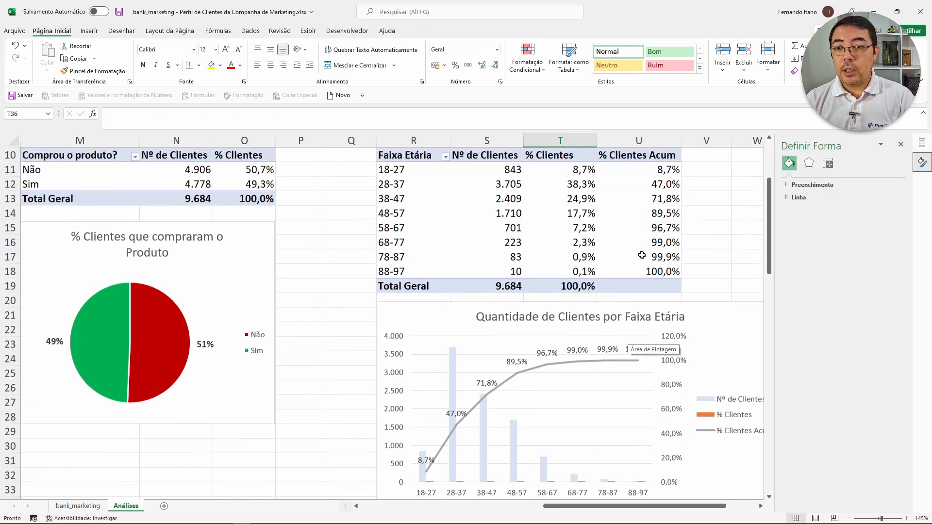
left_click_drag(646, 169, 649, 271)
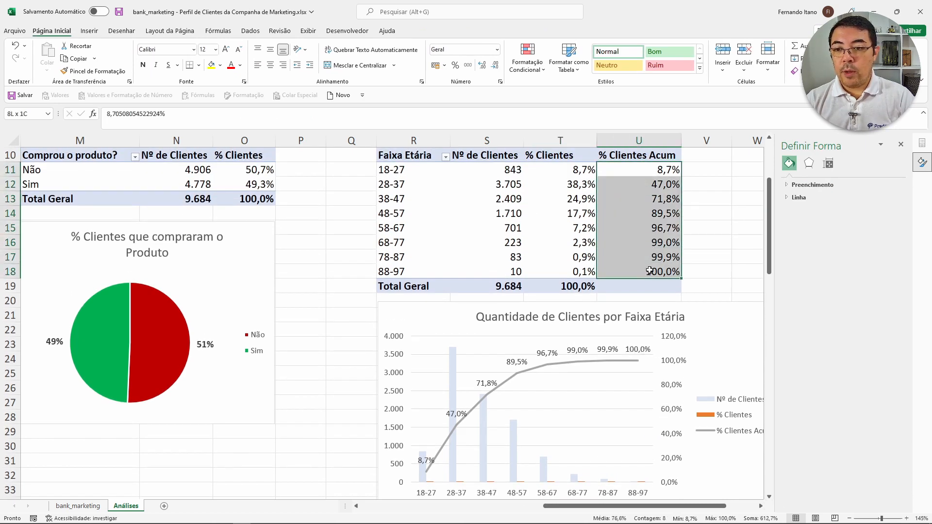
left_click(496, 66)
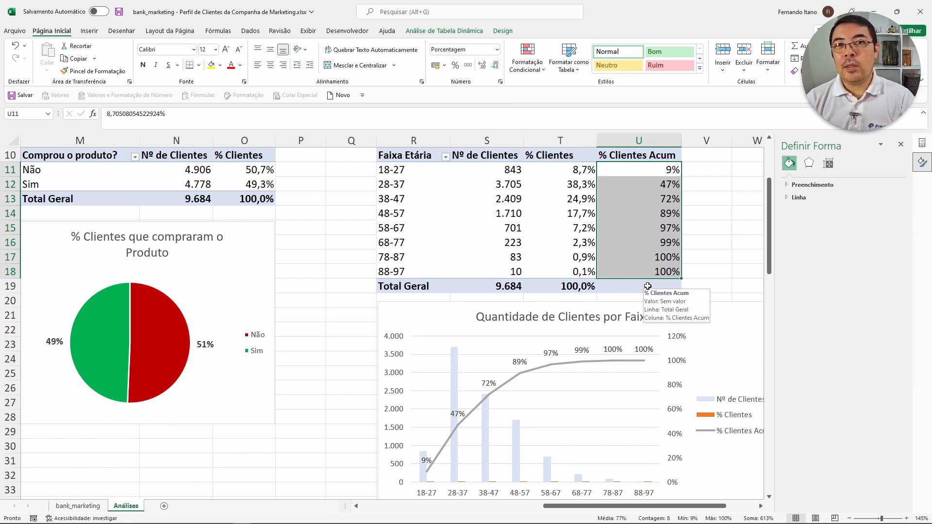
scroll(648, 287, "down", 1)
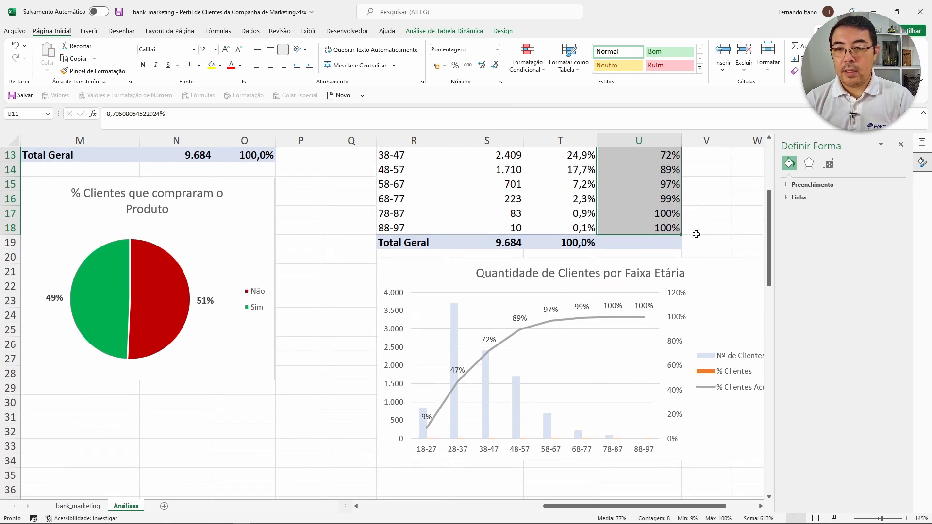
left_click(590, 476)
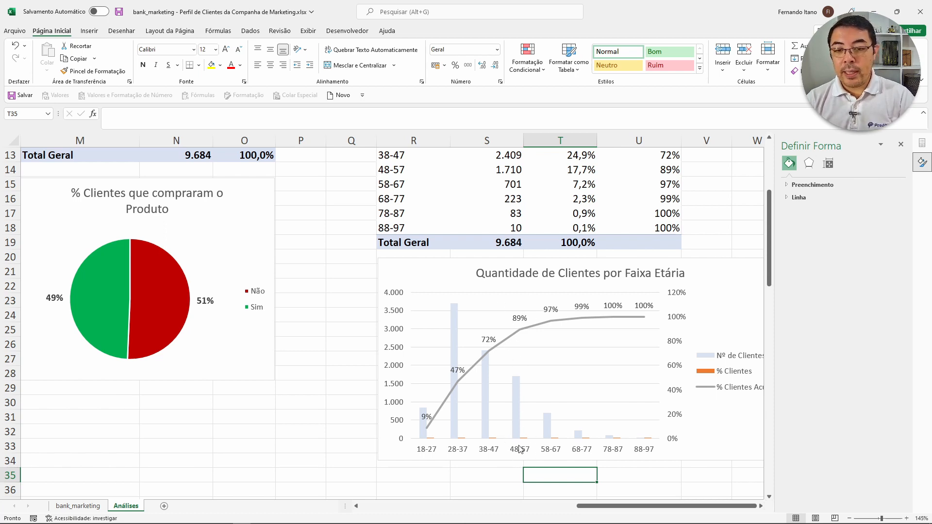
scroll(521, 449, "up", 2)
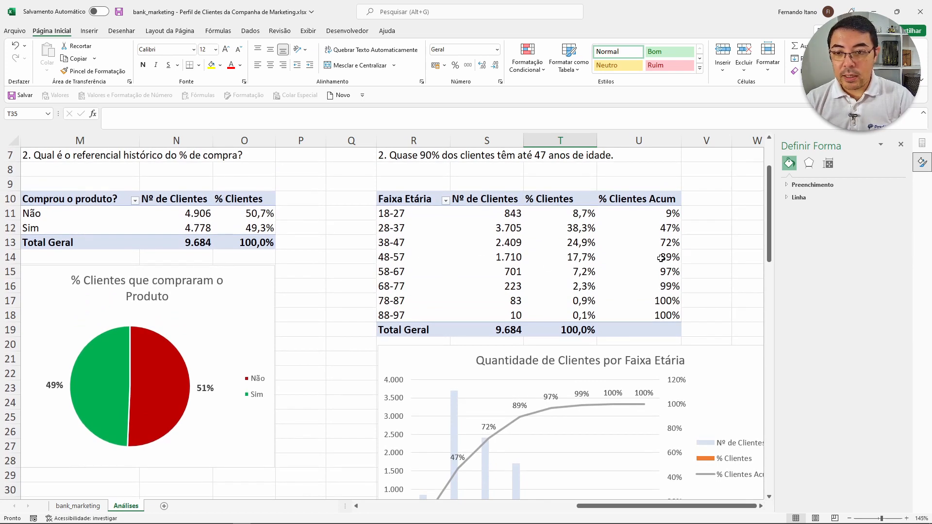
- Correct the second age insight in R7 to read "2. Quase 90% dos clientes têm até 57 anos de idade."
scroll(661, 259, "up", 1)
left_click(400, 199)
key("F2")
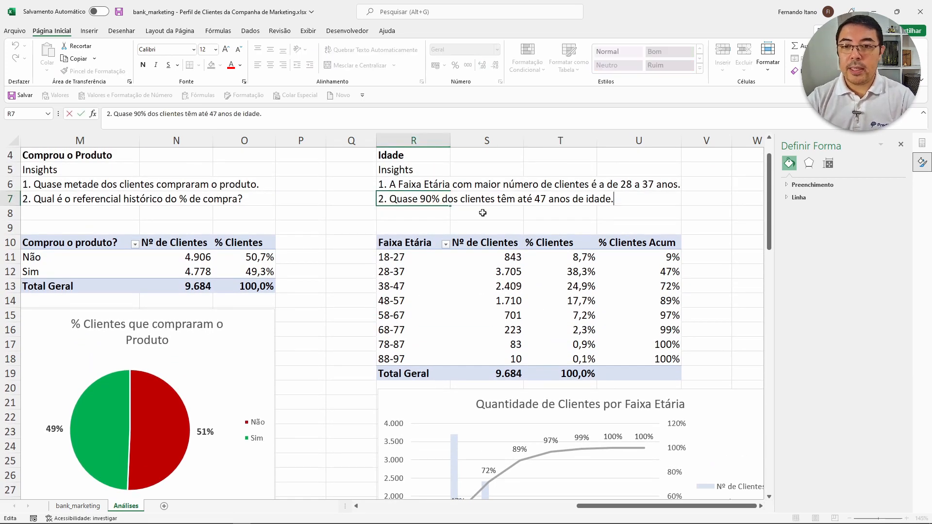
key("Delete")
type("5")
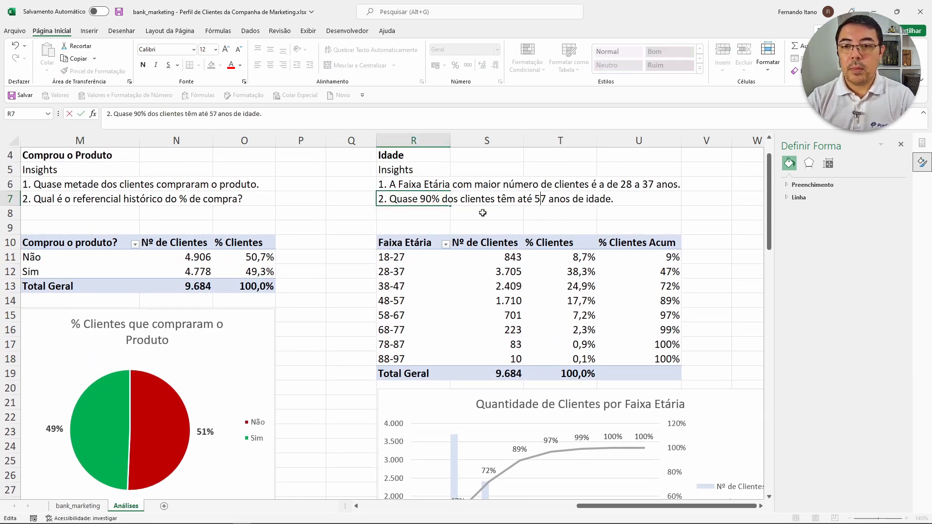
key("Return")
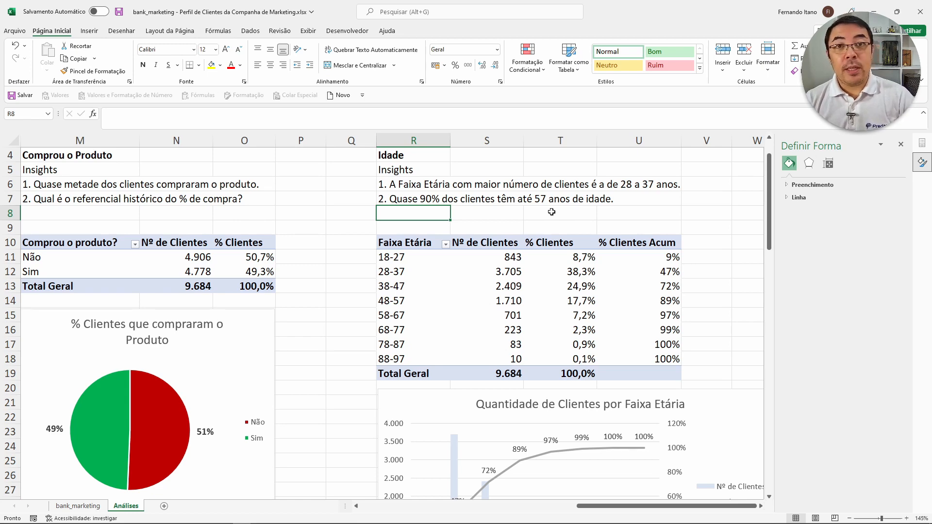
- Fill the Nº de Clientes columns of the age-group chart with the second-lightest theme blue
scroll(552, 213, "up", 1)
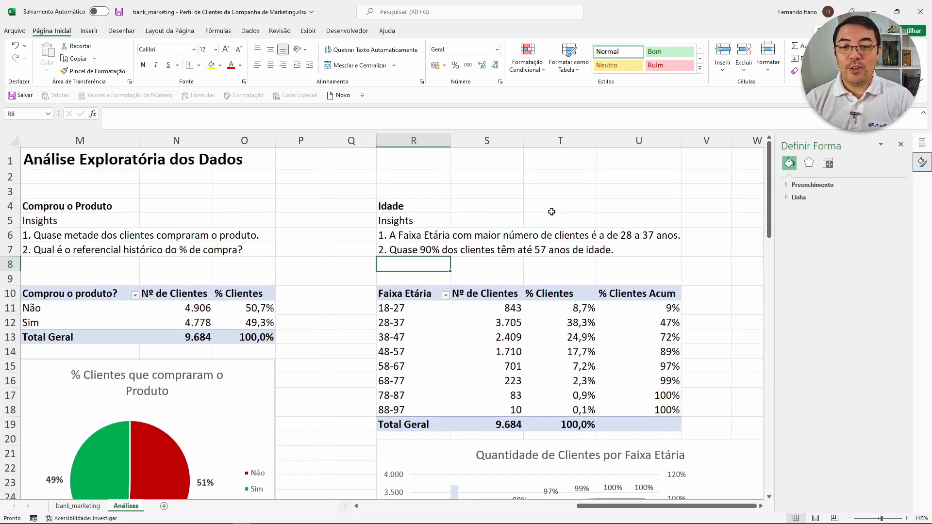
scroll(552, 212, "down", 5)
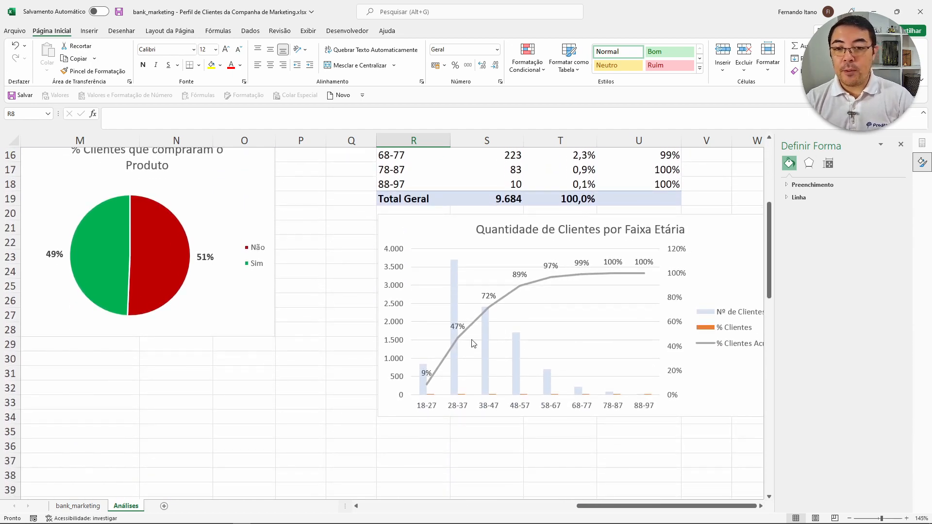
left_click(453, 359)
left_click(453, 360)
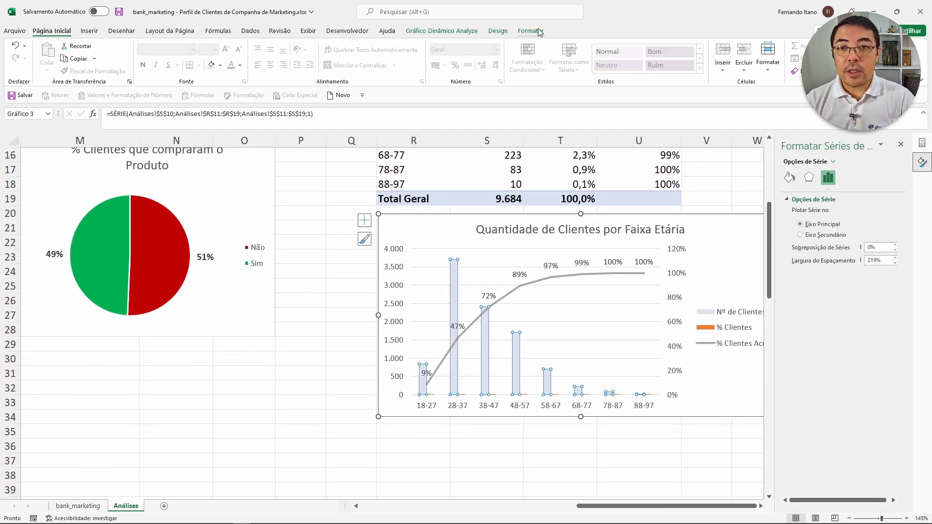
left_click(530, 30)
left_click(406, 46)
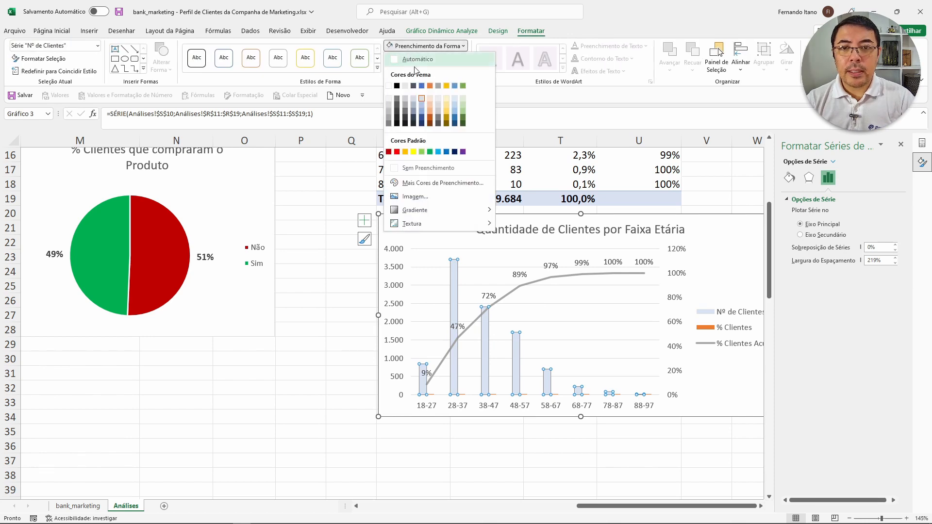
left_click(420, 104)
left_click(322, 297)
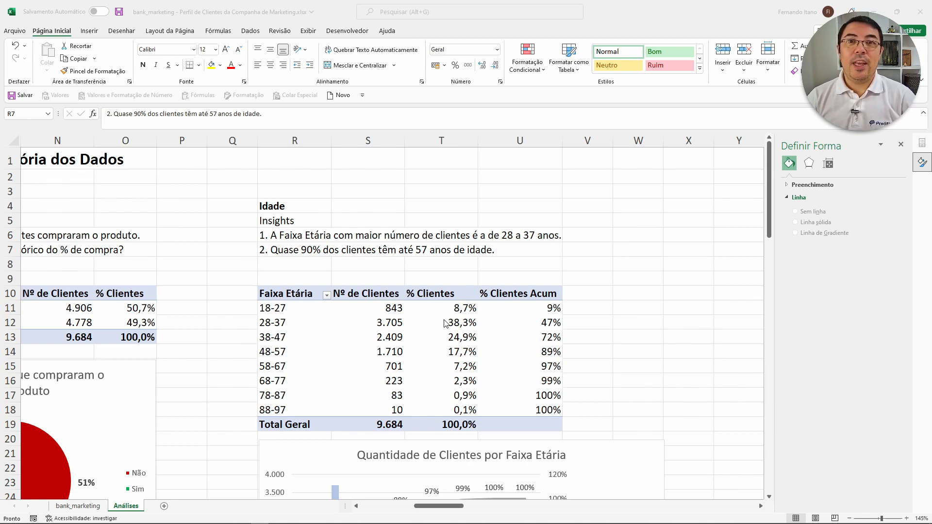
- Insert a Caixa Estreita (box plot) chart from the whole Idade column on the bank_marketing sheet
scroll(445, 324, "down", 3)
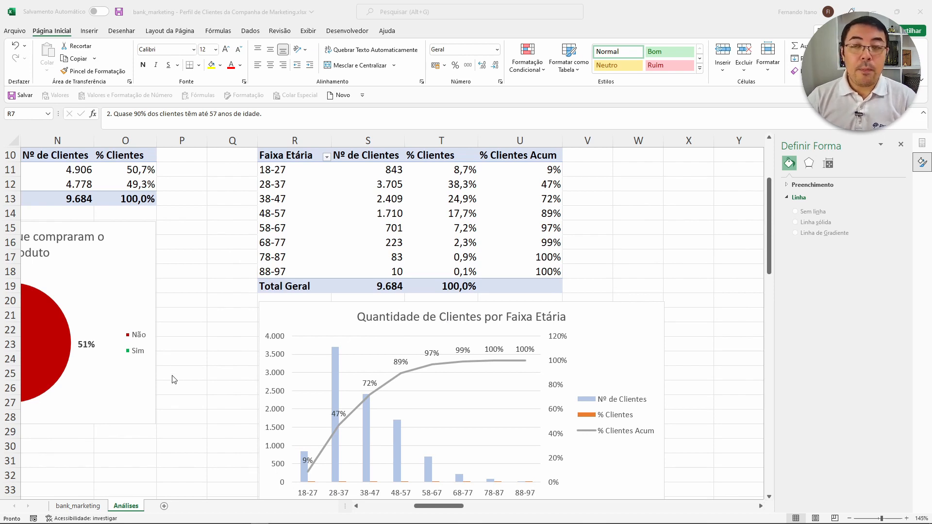
left_click(77, 507)
left_click(77, 507)
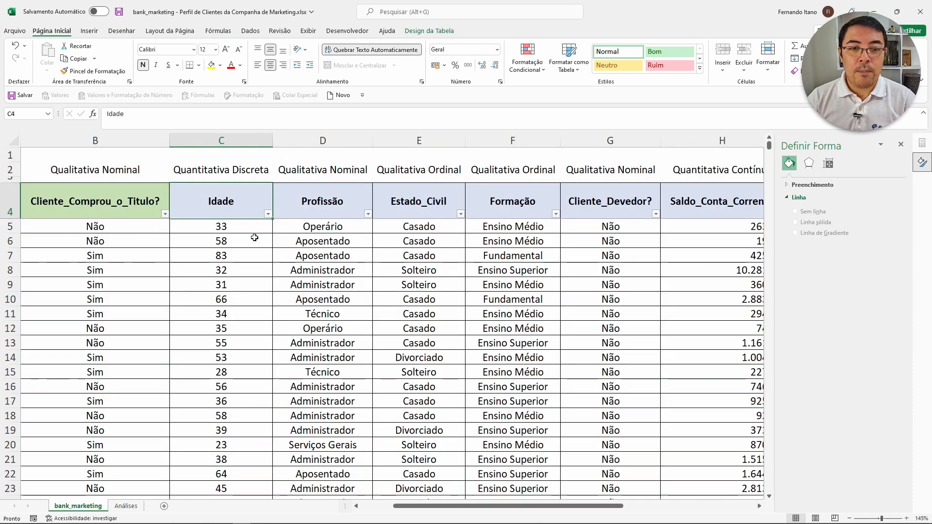
key("ctrl+shift+Down")
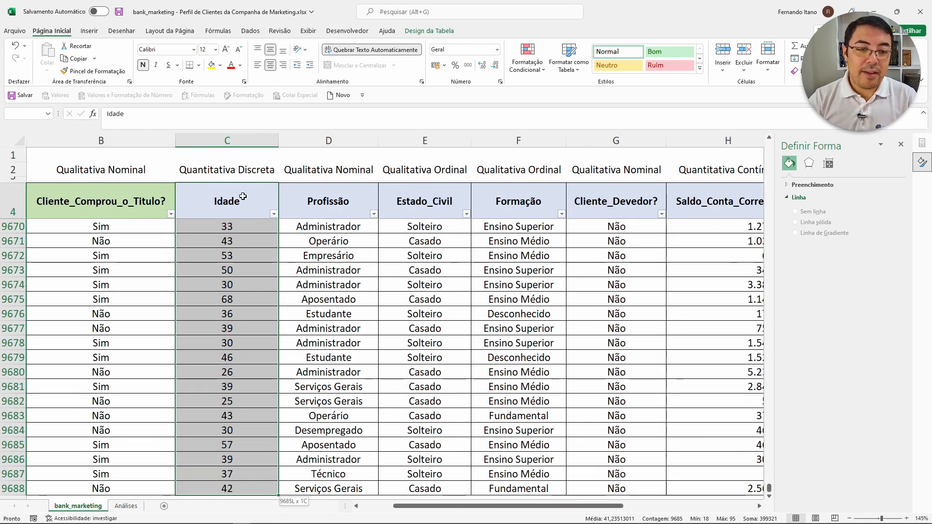
left_click(89, 30)
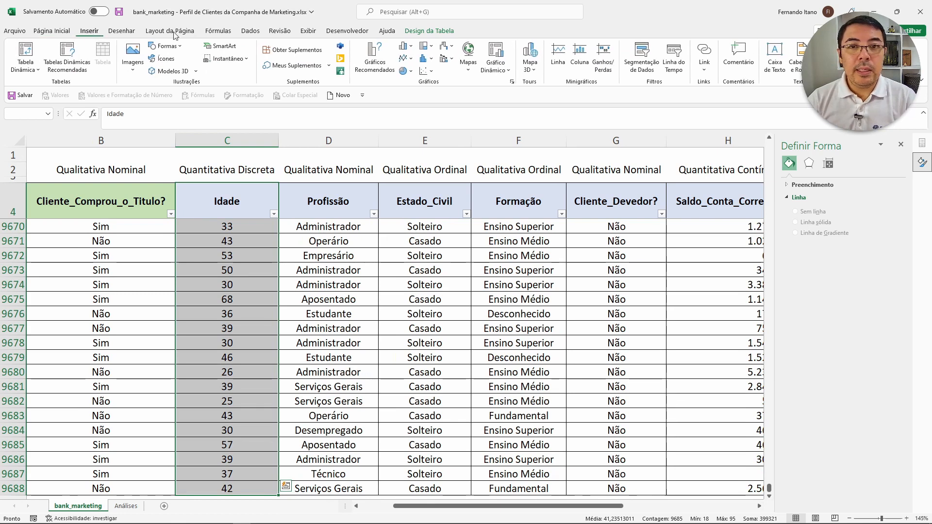
left_click(431, 60)
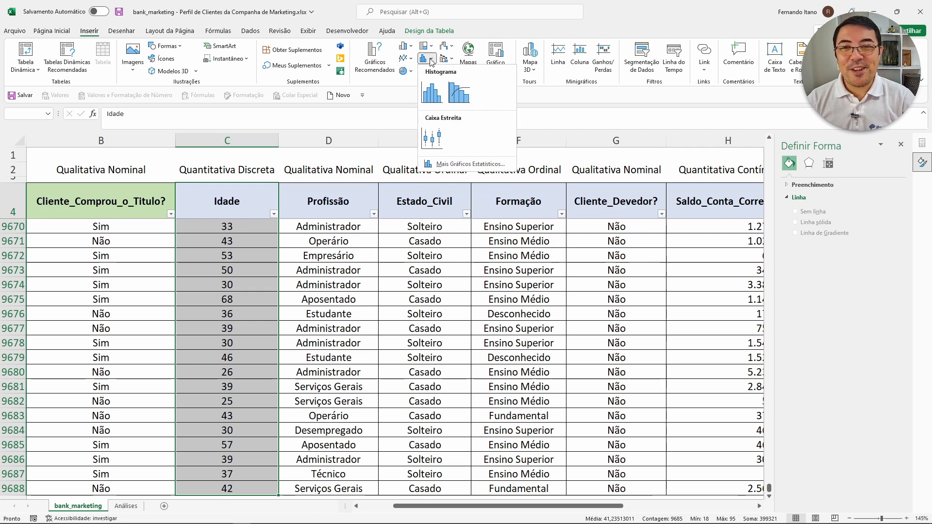
left_click(433, 138)
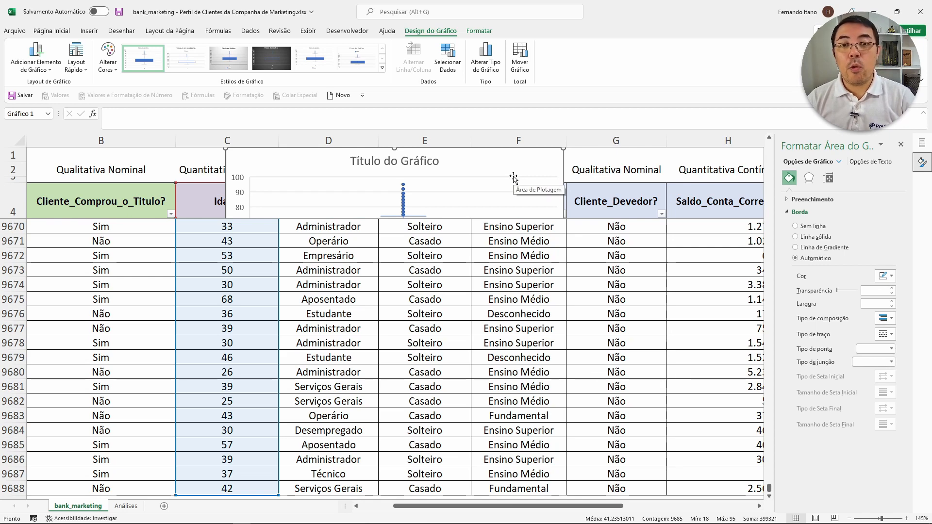
- Move the age box plot to the Análises sheet, placing it at R35 below the age-group chart
key("Delete")
left_click(126, 506)
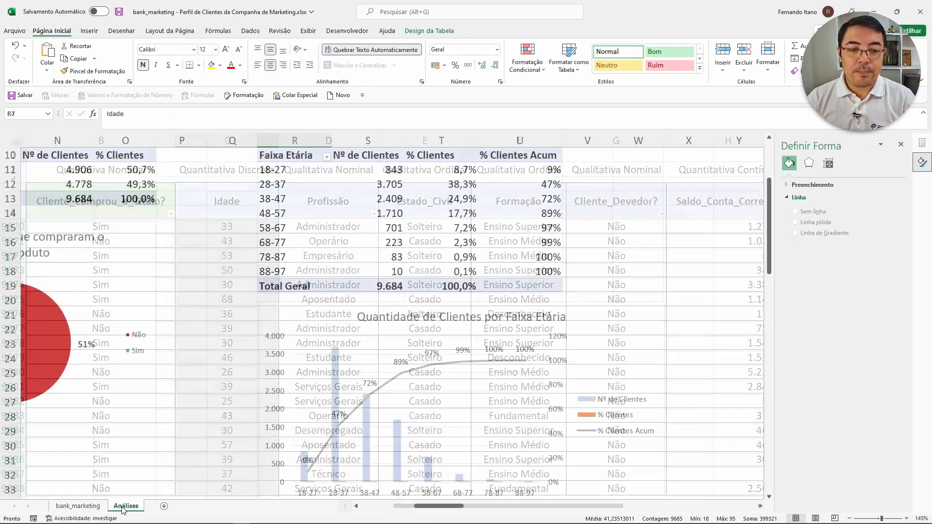
scroll(290, 463, "down", 4)
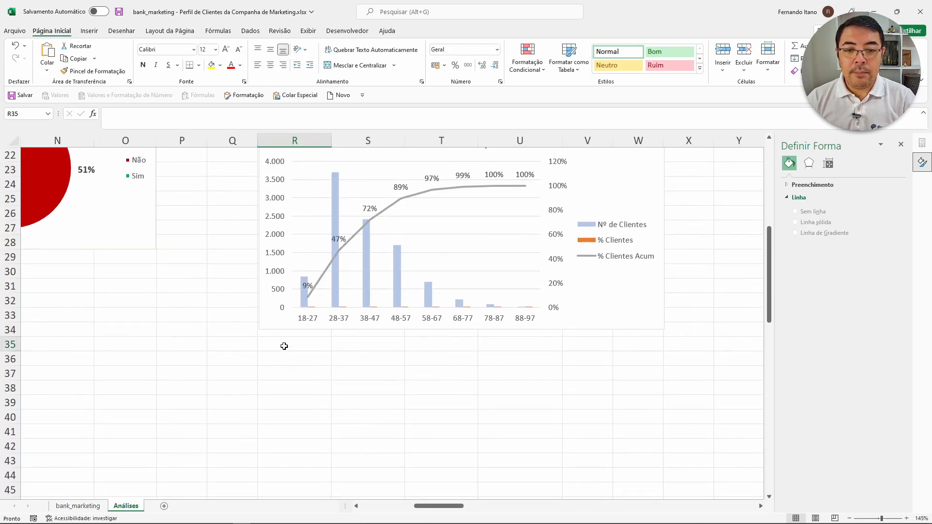
left_click(286, 346)
key("ctrl+v")
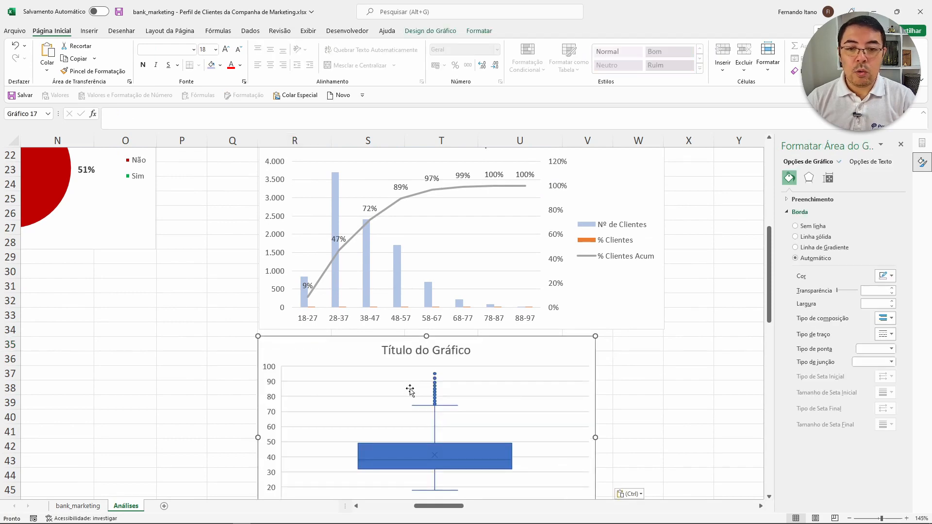
- Fill the Idade series of the box plot with the second-lightest theme blue
scroll(410, 389, "down", 3)
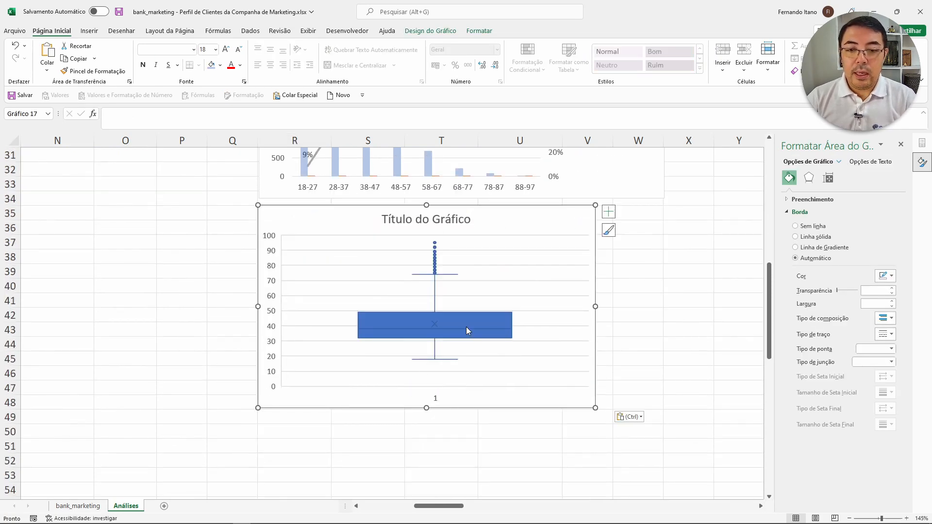
left_click(470, 325)
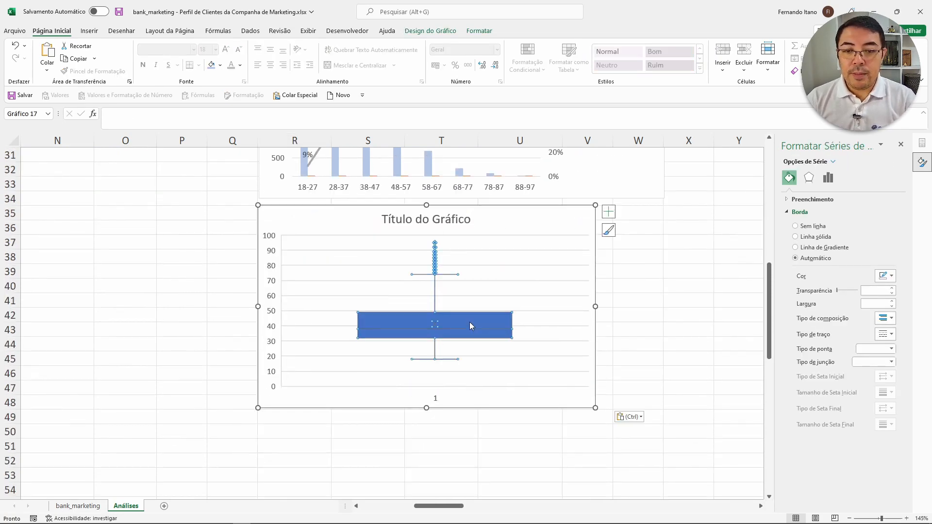
left_click(475, 33)
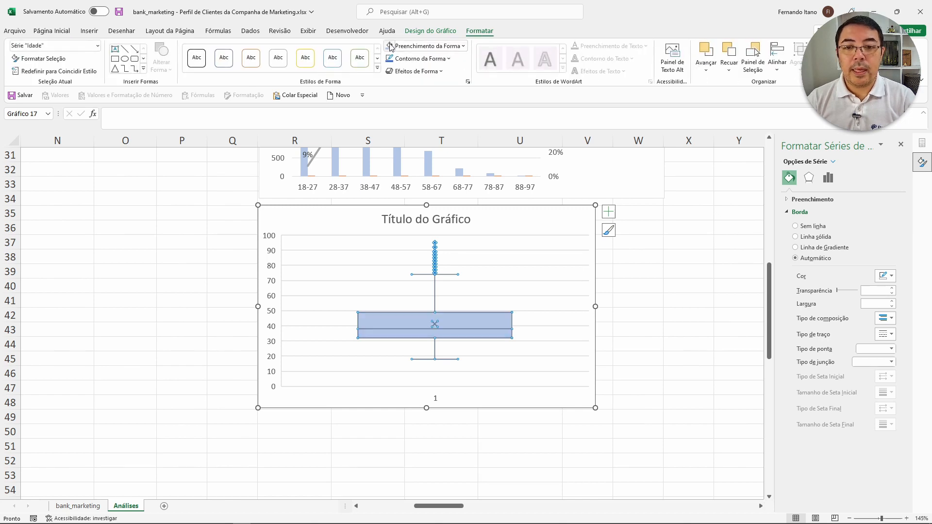
left_click(687, 325)
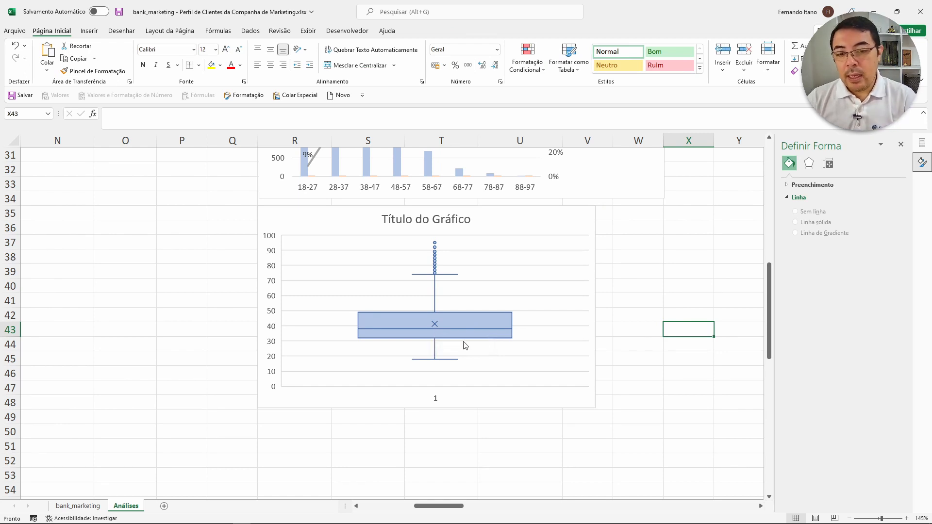
- Add data labels to the Idade series of the box plot
right_click(450, 337)
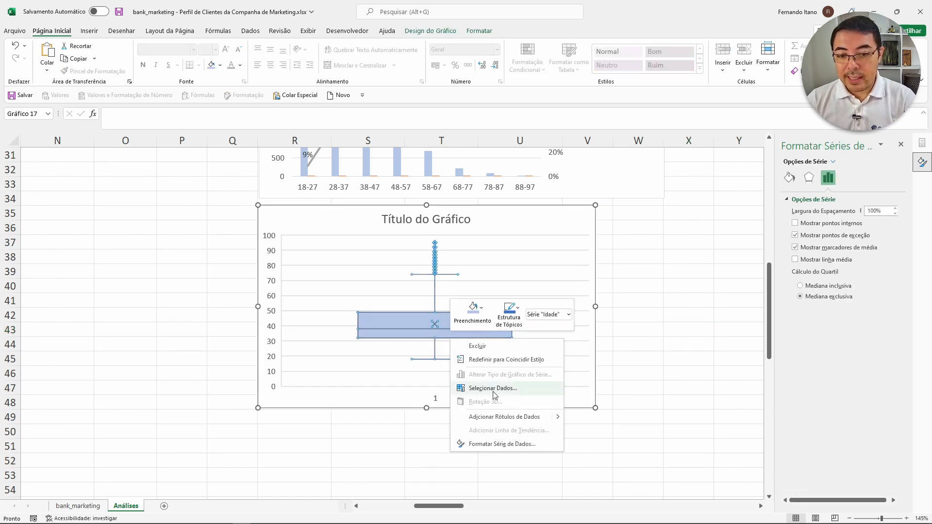
left_click(503, 416)
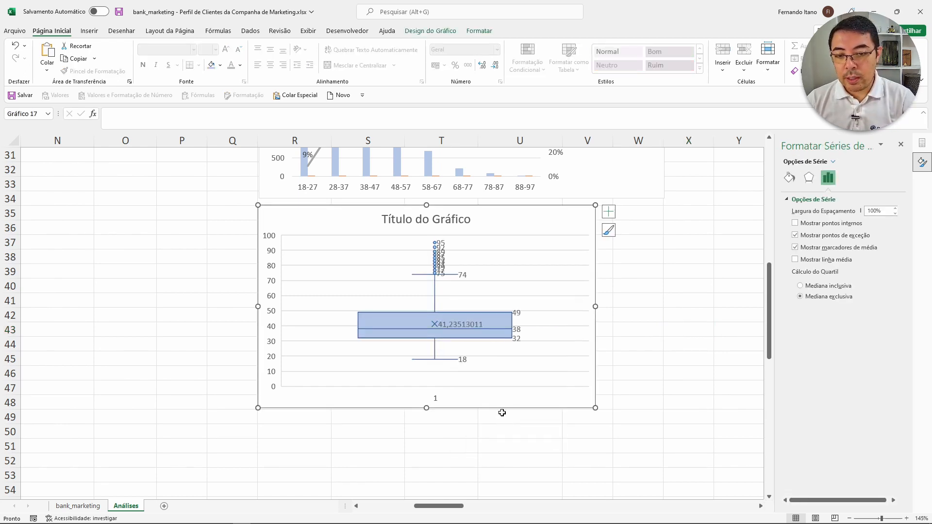
left_click(622, 362)
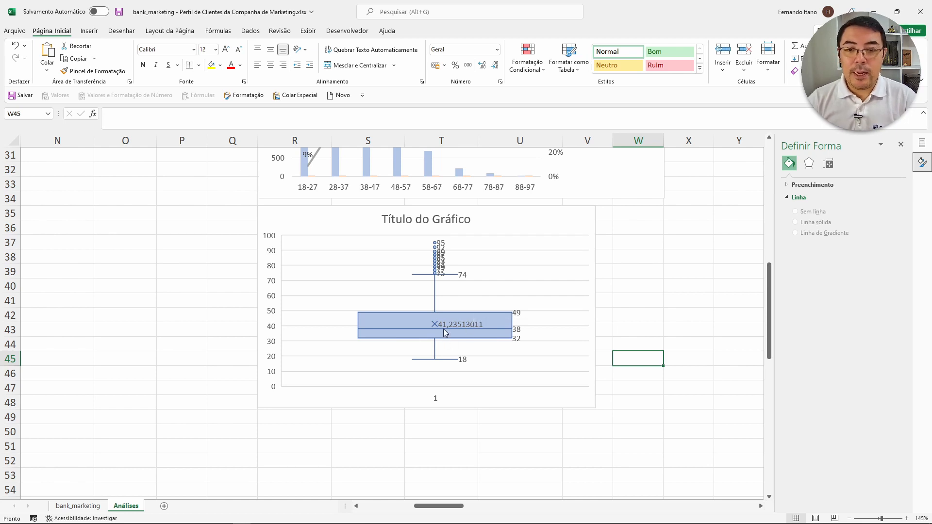
mouse_move(442, 330)
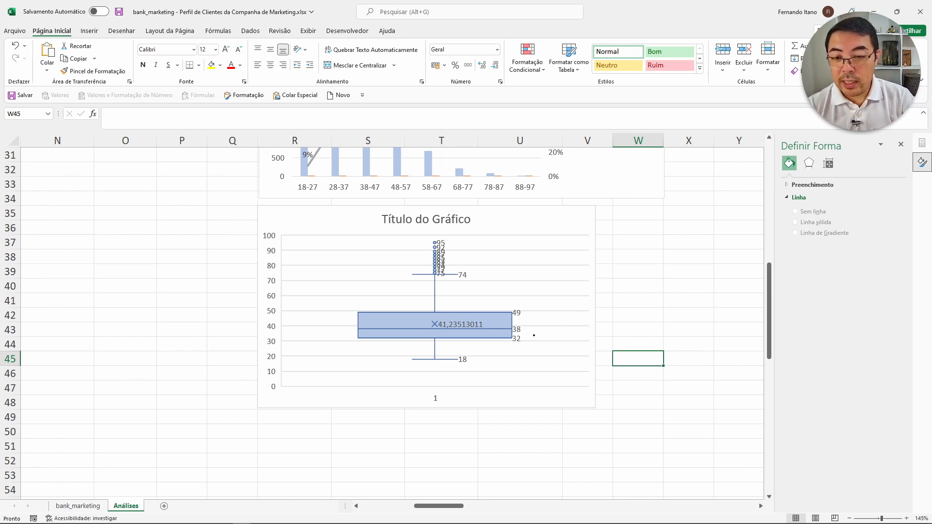
mouse_move(524, 339)
left_mouse_down()
mouse_move(531, 361)
mouse_move(511, 364)
mouse_move(553, 354)
left_mouse_up()
mouse_move(566, 343)
left_mouse_down()
mouse_move(551, 355)
mouse_move(573, 354)
left_mouse_up()
left_click(577, 342)
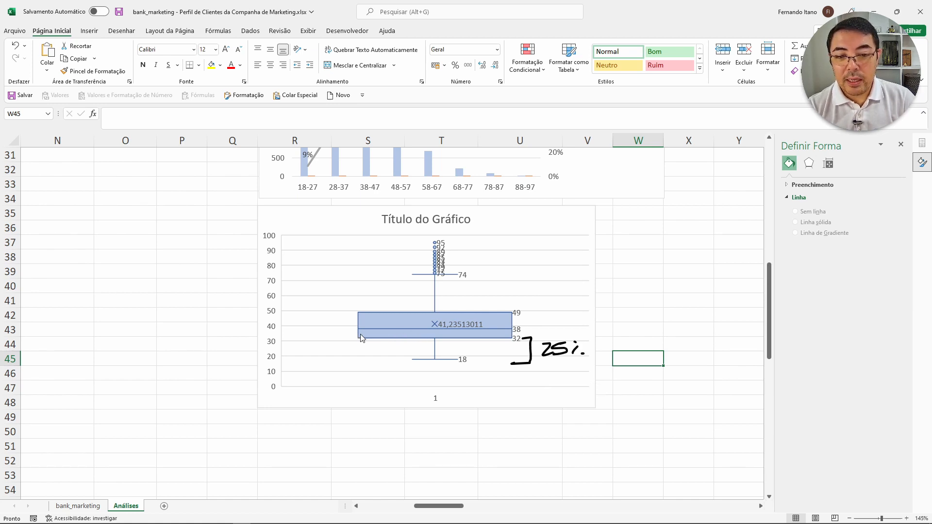
mouse_move(342, 334)
left_mouse_down()
mouse_move(362, 333)
mouse_move(314, 341)
mouse_move(339, 323)
mouse_move(342, 330)
left_mouse_up()
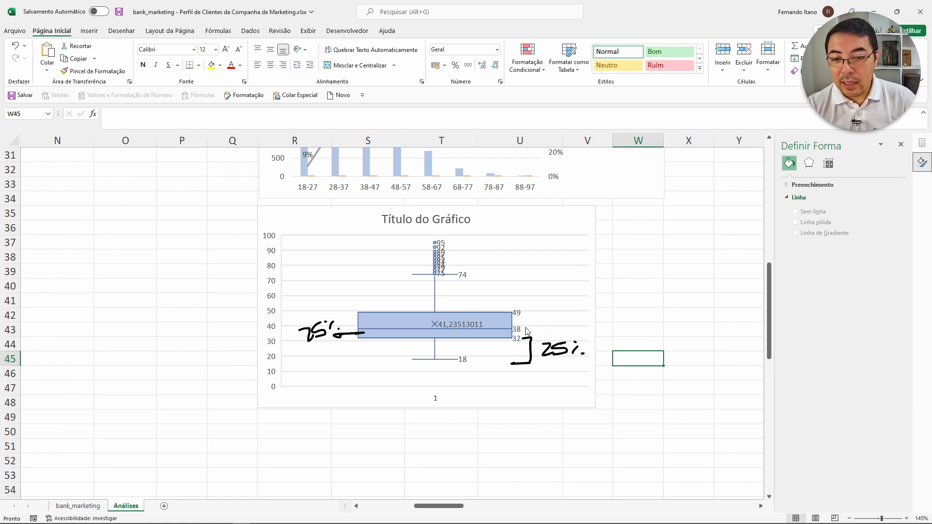
mouse_move(526, 331)
left_mouse_down()
mouse_move(583, 328)
mouse_move(598, 352)
mouse_move(596, 374)
mouse_move(623, 346)
mouse_move(607, 343)
mouse_move(650, 355)
left_mouse_up()
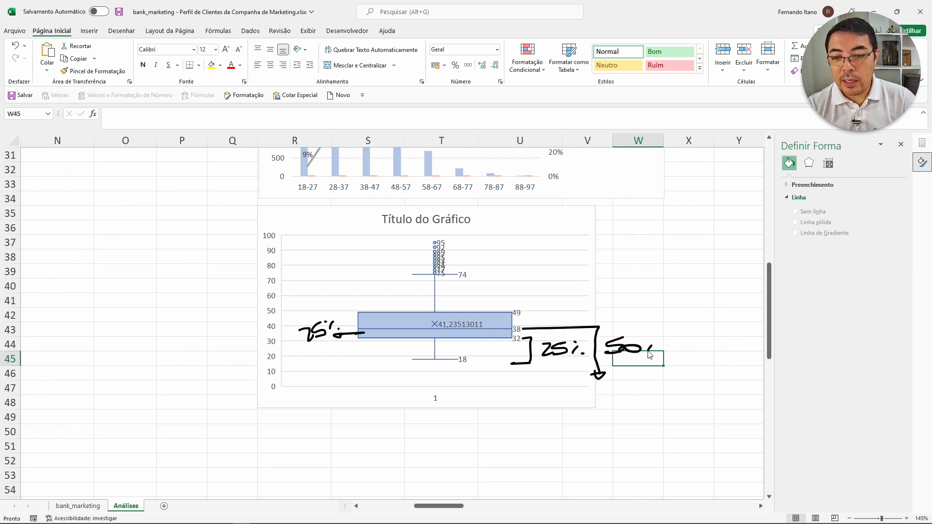
left_click(639, 337)
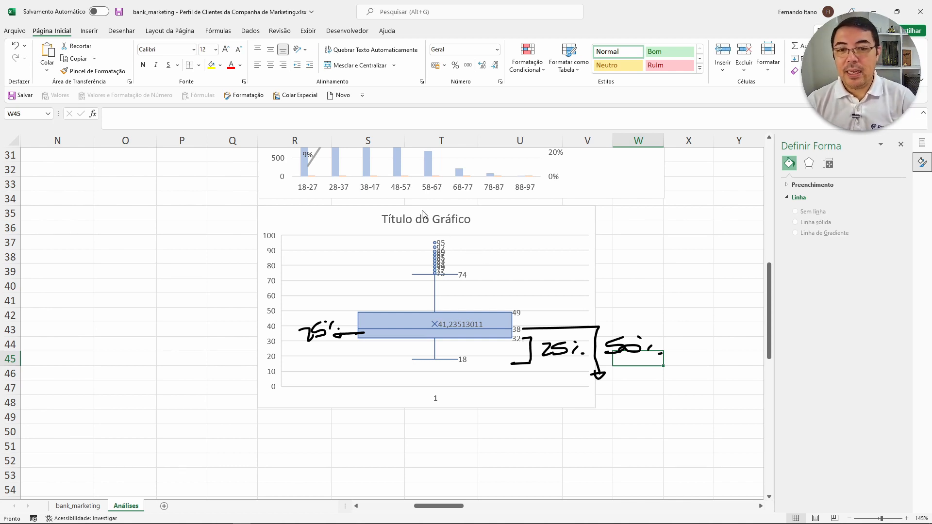
- Change the box plot's title to "Idade dos Clientes"
left_click(408, 218)
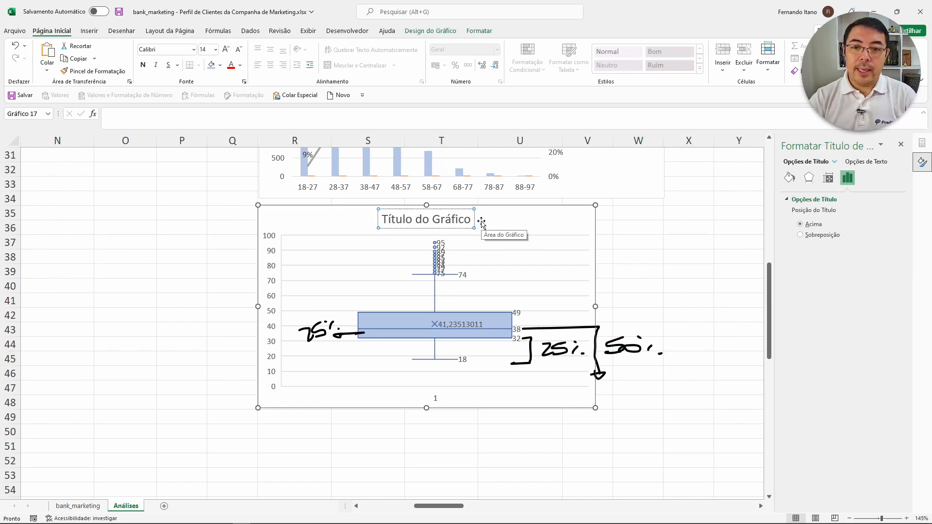
key("ctrl+a")
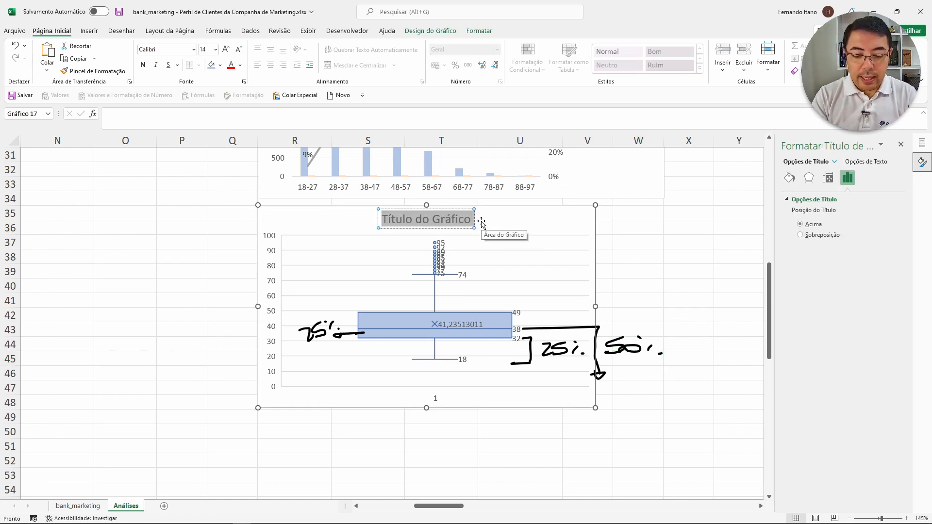
type("Idade do")
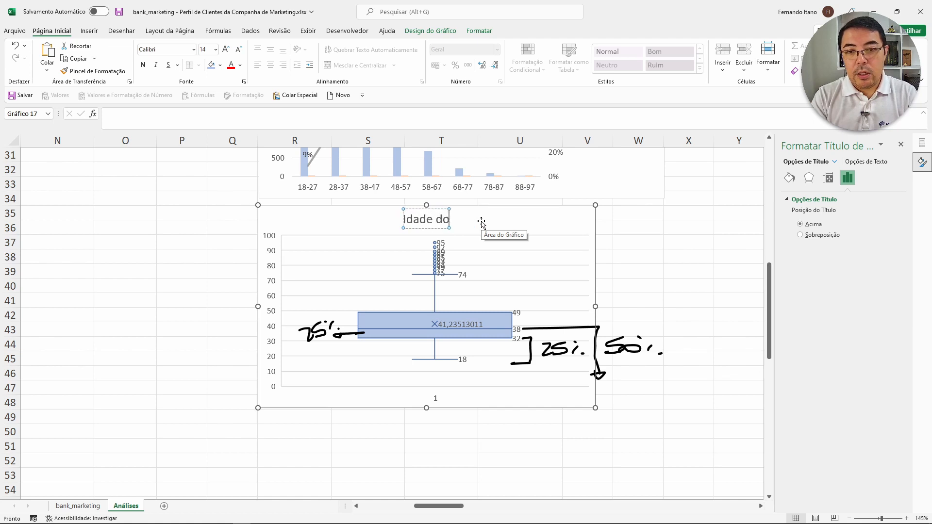
type("s Clientes")
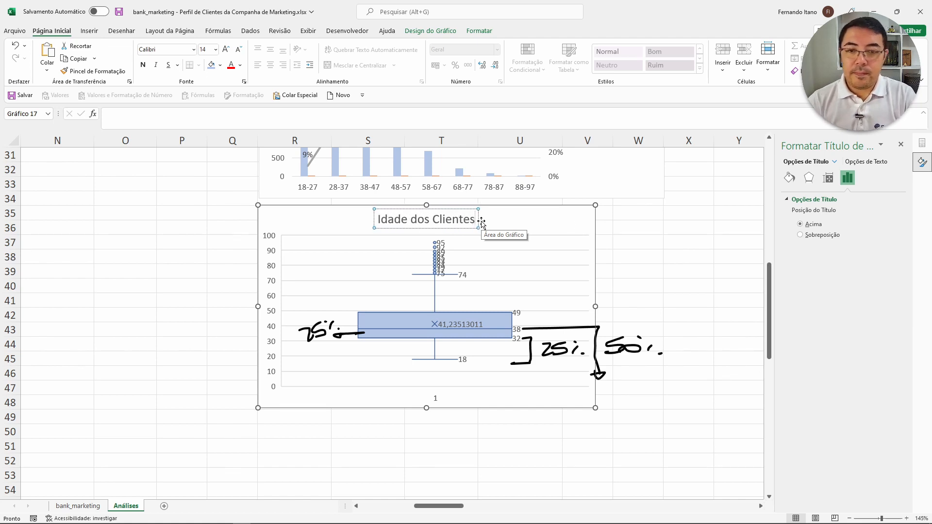
left_click(653, 224)
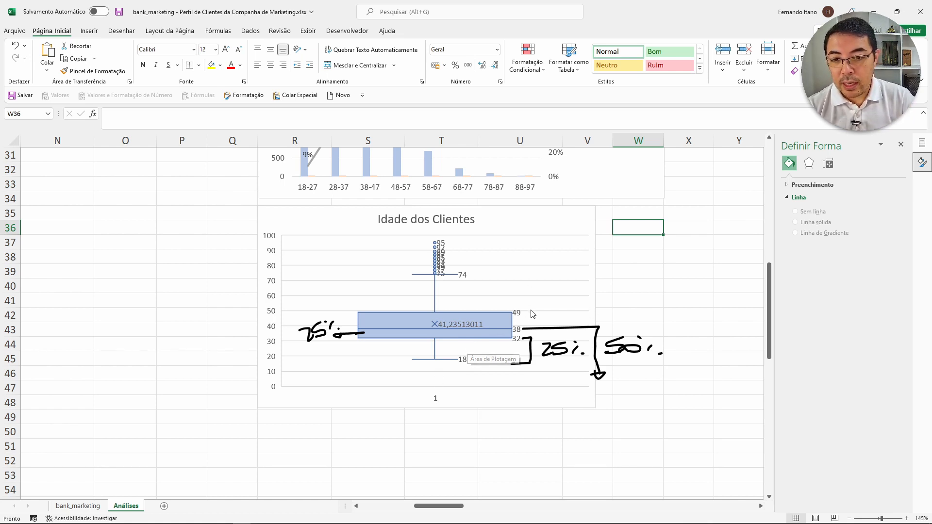
mouse_move(523, 312)
left_mouse_down()
mouse_move(536, 312)
mouse_move(546, 250)
mouse_move(576, 252)
mouse_move(580, 239)
mouse_move(586, 252)
mouse_move(604, 246)
left_mouse_up()
left_click(613, 247)
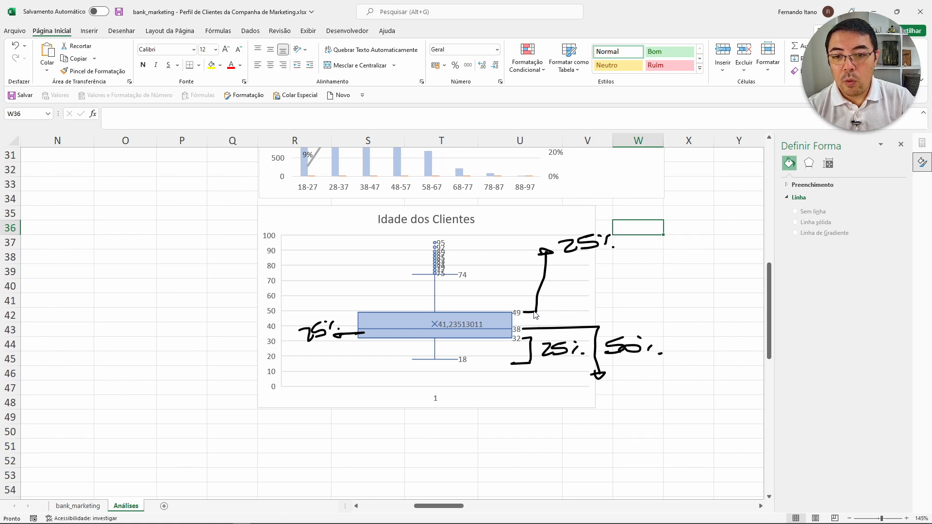
- Draw an ink arrow from the box plot's upper quartile down past the chart and handwrite "75%" beside it
mouse_move(536, 312)
left_mouse_down()
mouse_move(674, 305)
mouse_move(707, 403)
mouse_move(715, 401)
left_mouse_up()
mouse_move(706, 330)
left_mouse_down()
mouse_move(721, 347)
mouse_move(740, 326)
left_mouse_up()
left_click_drag(742, 330, 739, 347)
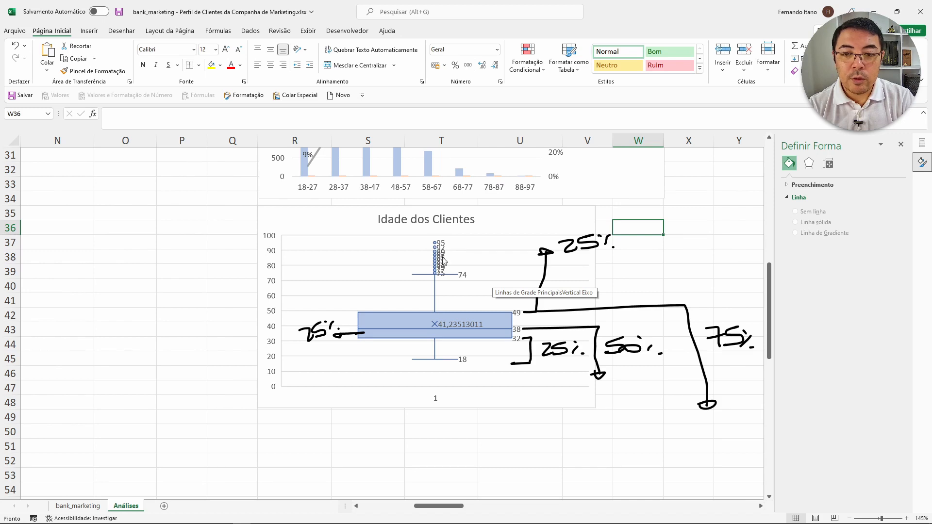
- Circle the outliers above the box plot's upper whisker in ink and mark the span inside the box as "50%"
mouse_move(445, 277)
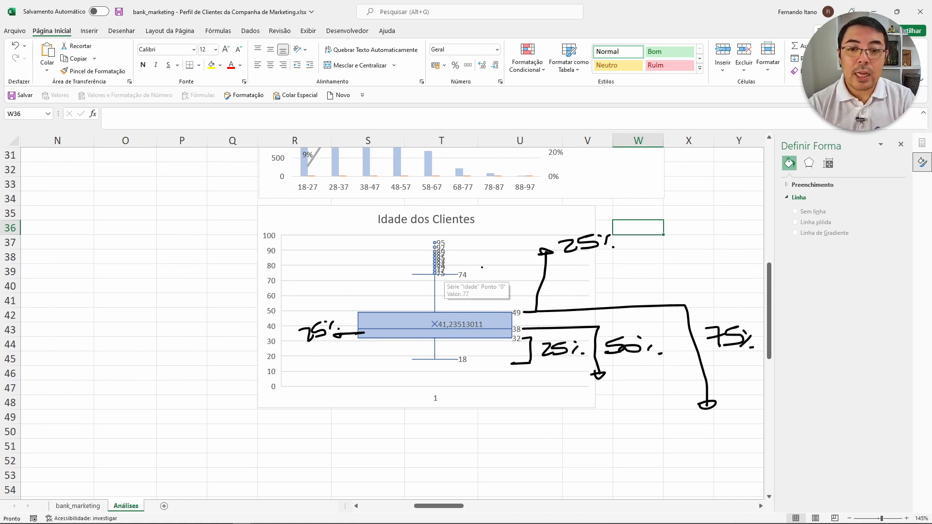
mouse_move(443, 254)
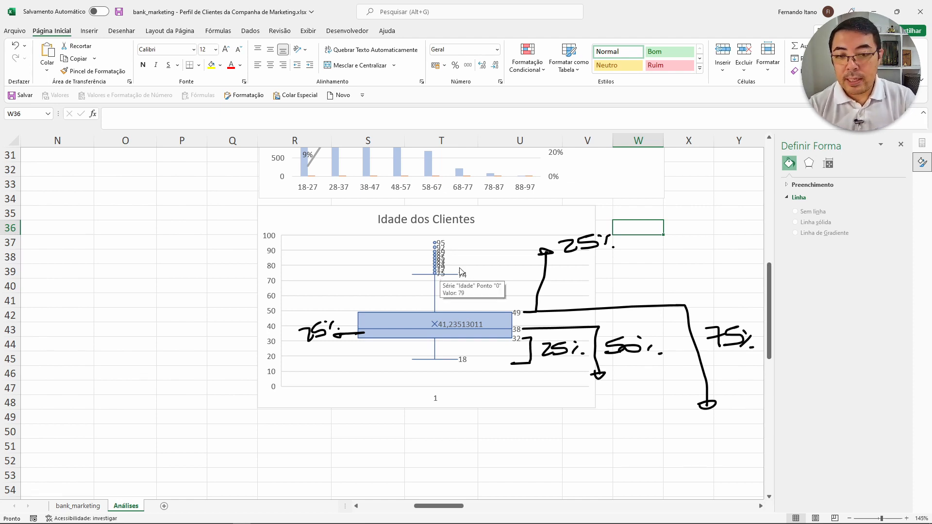
mouse_move(429, 236)
left_mouse_down()
mouse_move(423, 270)
mouse_move(440, 277)
mouse_move(453, 240)
mouse_move(432, 230)
mouse_move(428, 241)
left_mouse_up()
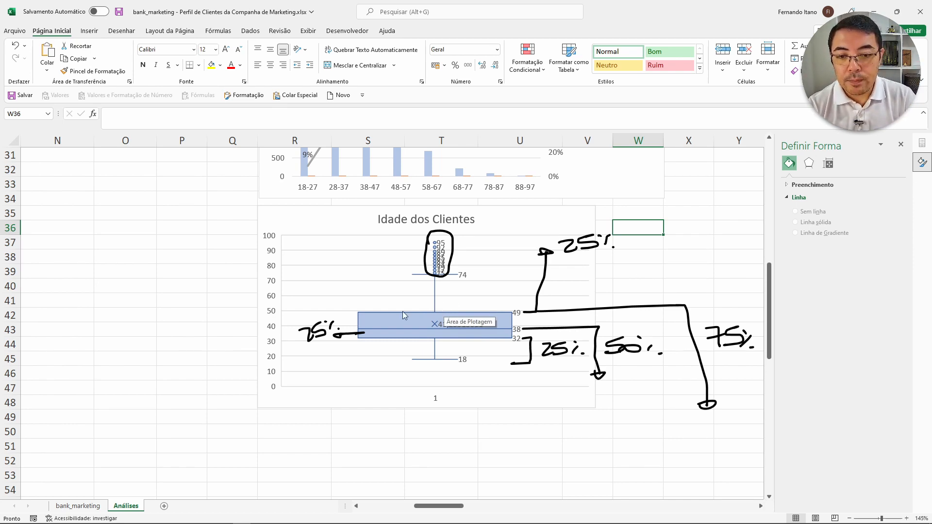
mouse_move(400, 312)
left_mouse_down()
mouse_move(411, 312)
mouse_move(404, 338)
mouse_move(411, 337)
mouse_move(399, 327)
mouse_move(400, 334)
mouse_move(410, 324)
left_mouse_up()
left_click_drag(422, 321, 419, 332)
left_click_drag(427, 326, 427, 333)
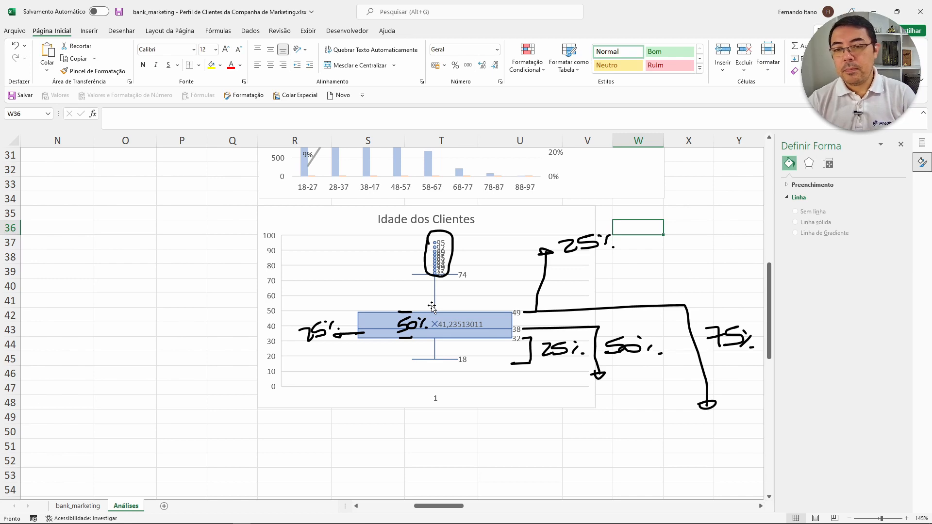
- Insert a histogram of the Idade column from the bank_marketing sheet
left_click(78, 506)
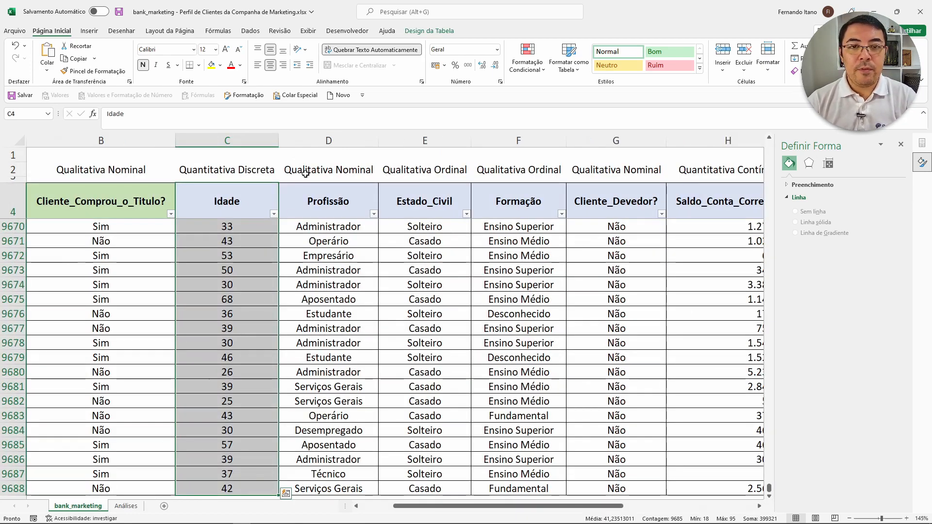
left_click(89, 32)
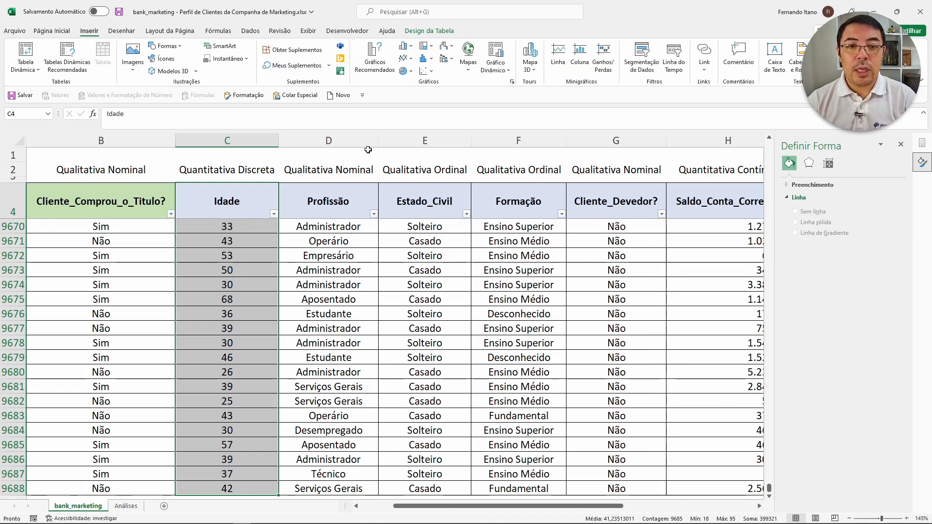
left_click(430, 59)
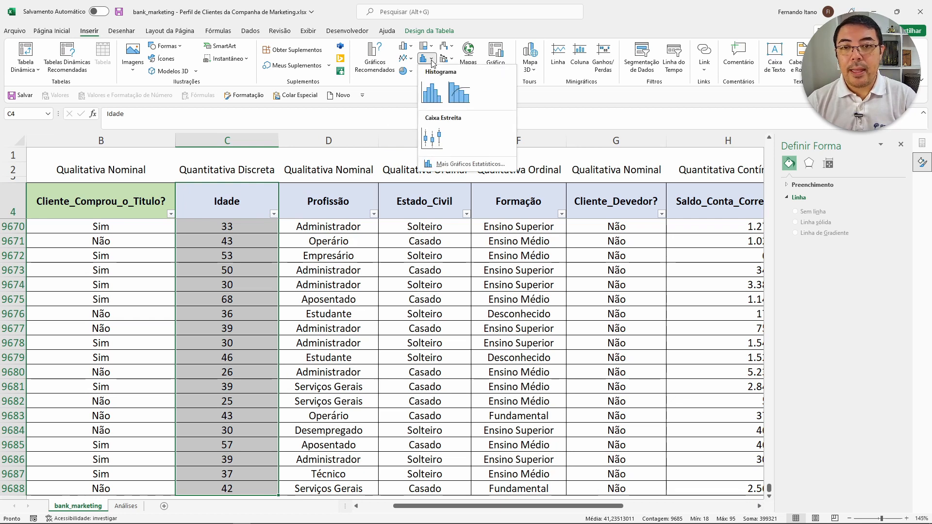
left_click(431, 93)
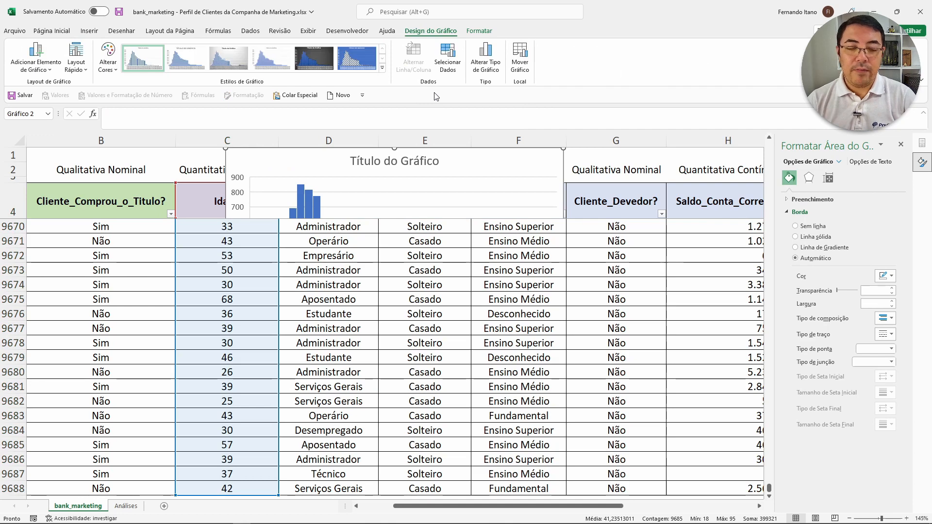
- Move the histogram to the Análises sheet, placing it at R51 below the age box plot
key("Delete")
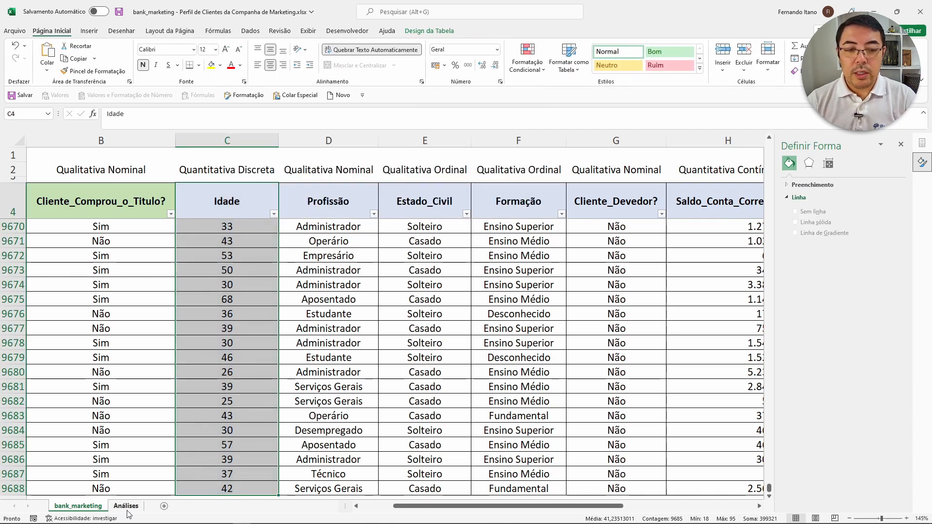
key("ctrl+Page_Down")
scroll(507, 430, "down", 2)
left_click(297, 359)
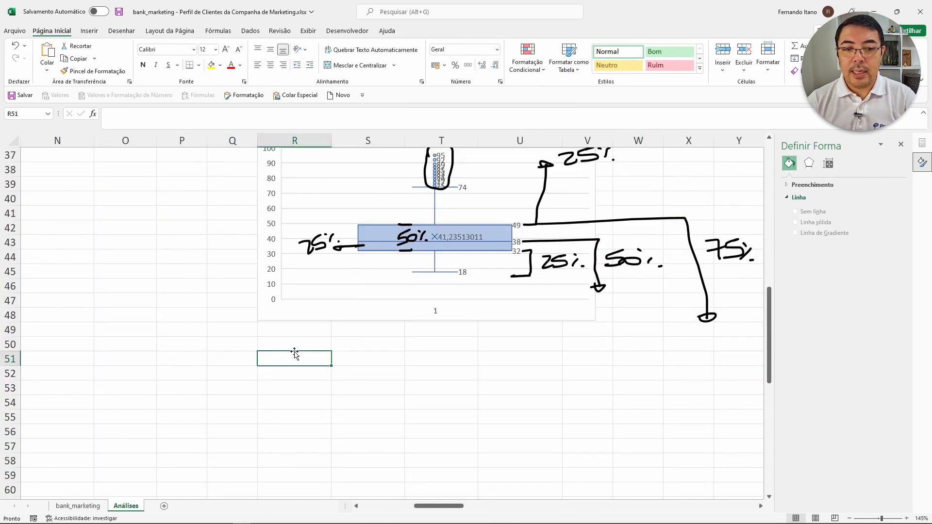
key("ctrl+v")
scroll(517, 373, "down", 1)
scroll(517, 373, "down", 3)
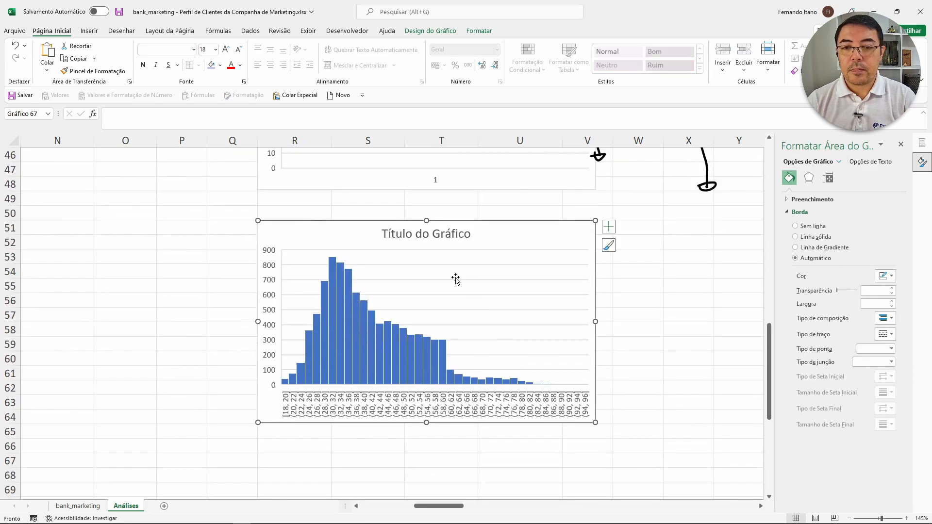
- Change the histogram's title to "Idade dos Clientes"
left_click(421, 234)
left_click(421, 234)
triple_click(421, 234)
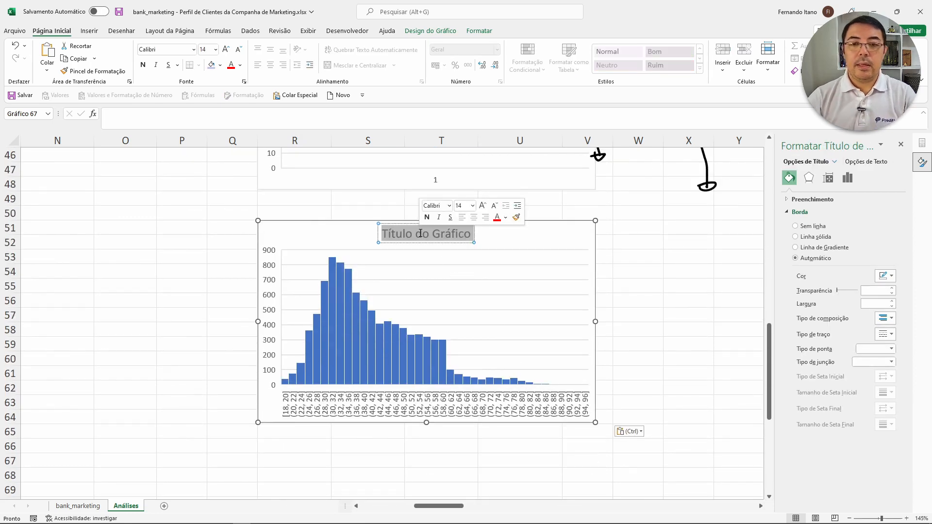
type("Idade dos")
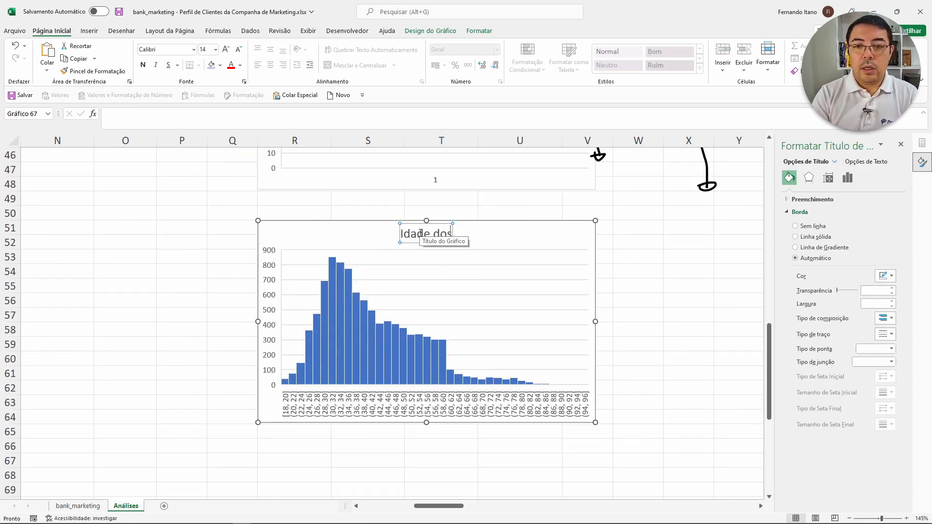
type(" Cl")
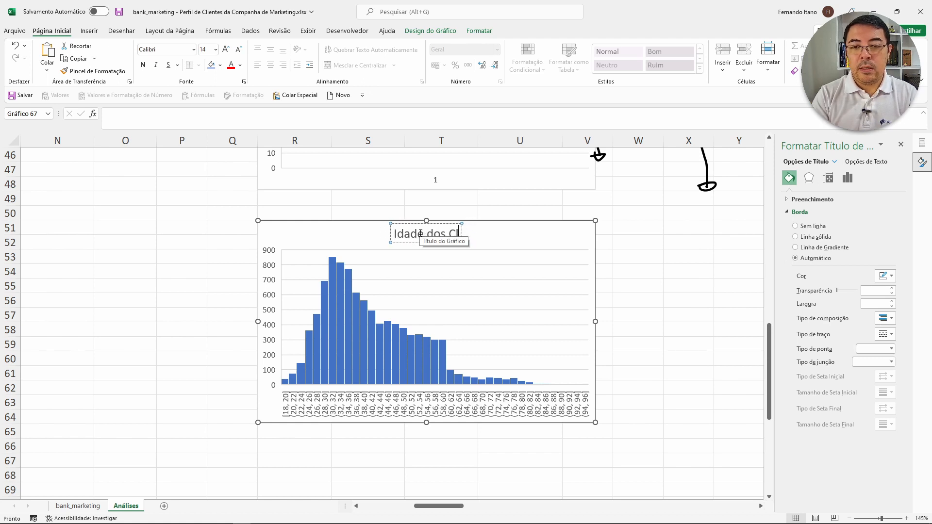
type("ientes")
left_click(645, 254)
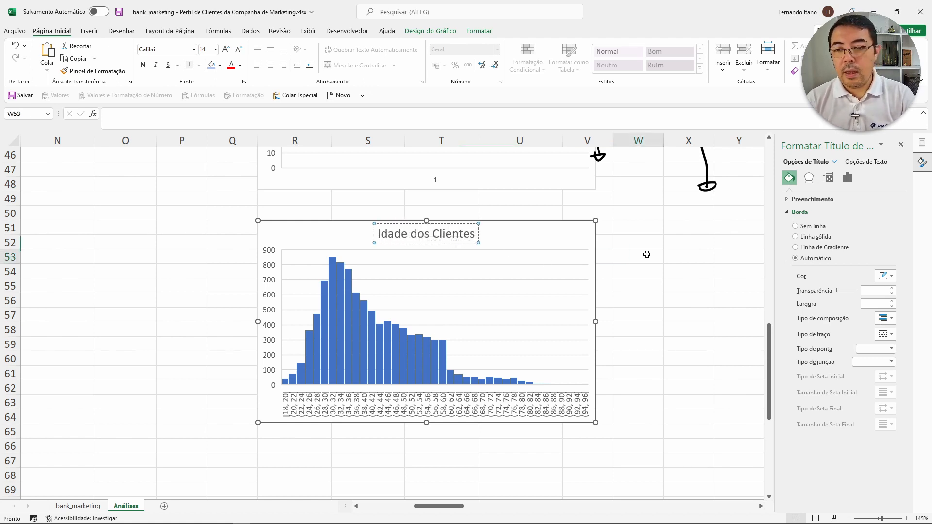
- Widen the histogram so that its right edge reaches column X
left_click(571, 236)
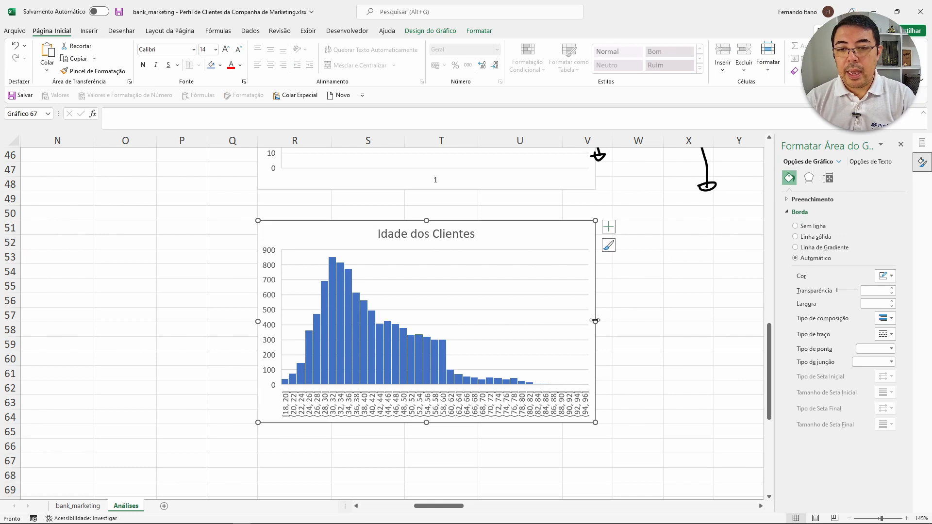
left_click_drag(596, 322, 692, 321)
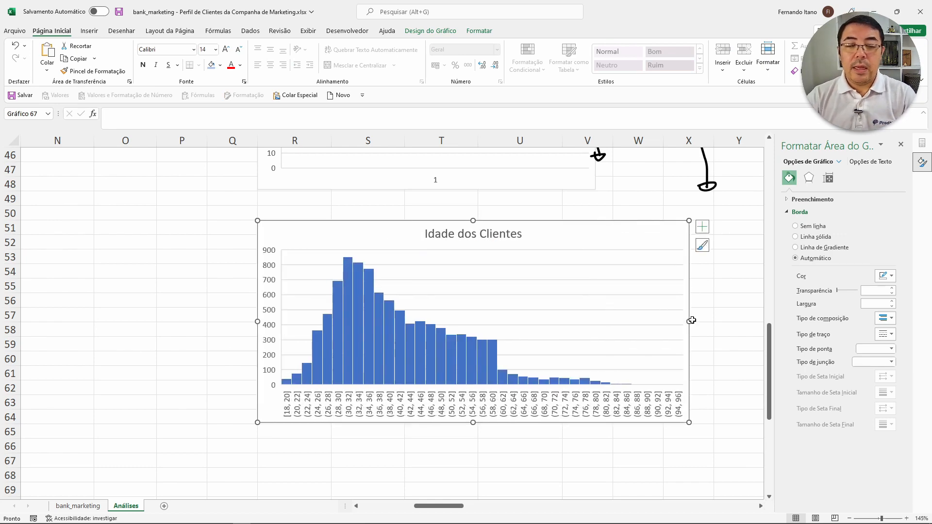
scroll(483, 312, "up", 8)
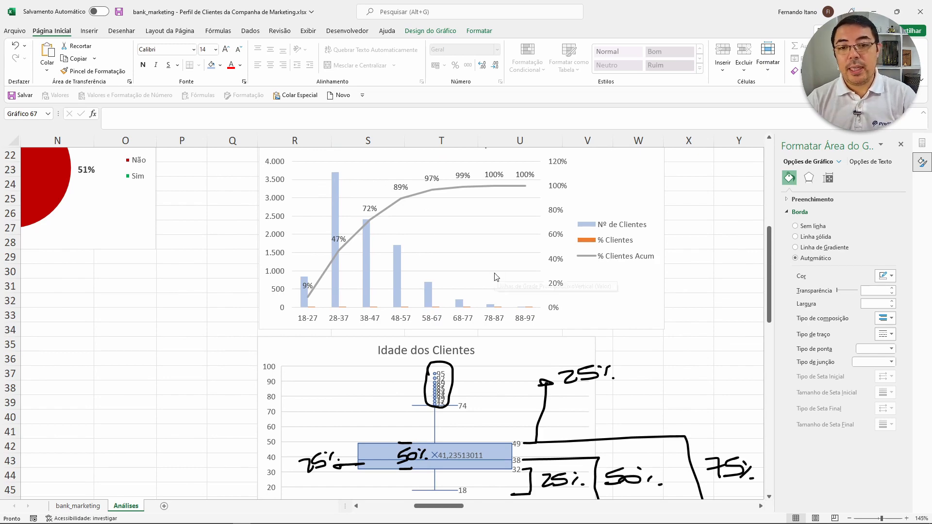
scroll(495, 277, "down", 1)
scroll(495, 276, "down", 7)
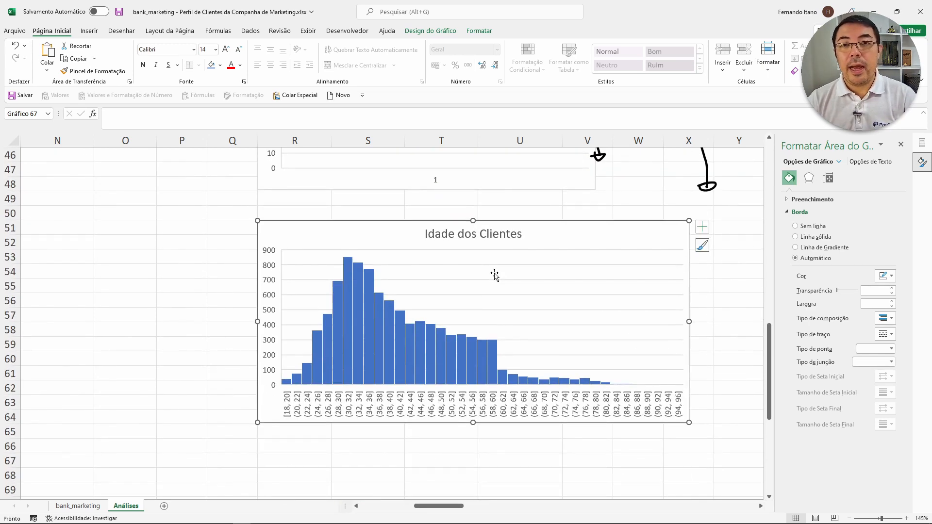
- Set the bin width of the histogram's horizontal axis to 5
right_click(429, 413)
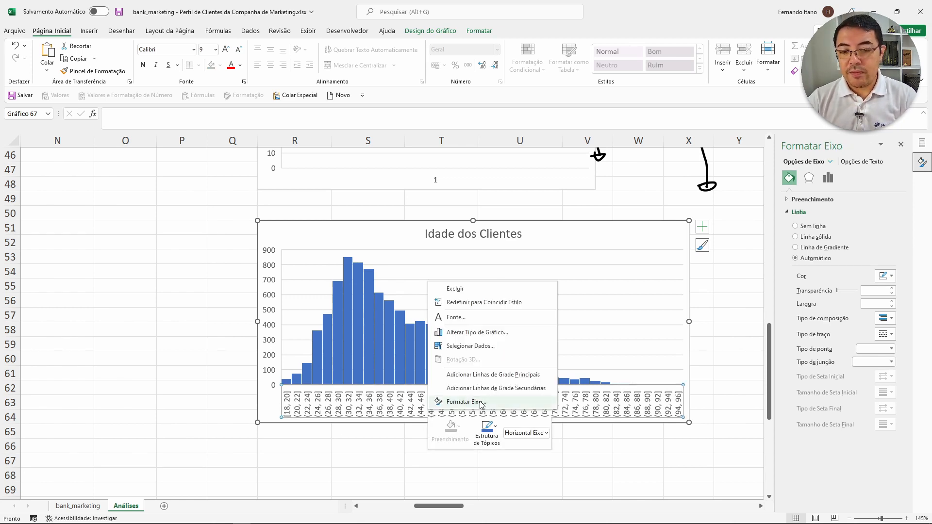
left_click(482, 402)
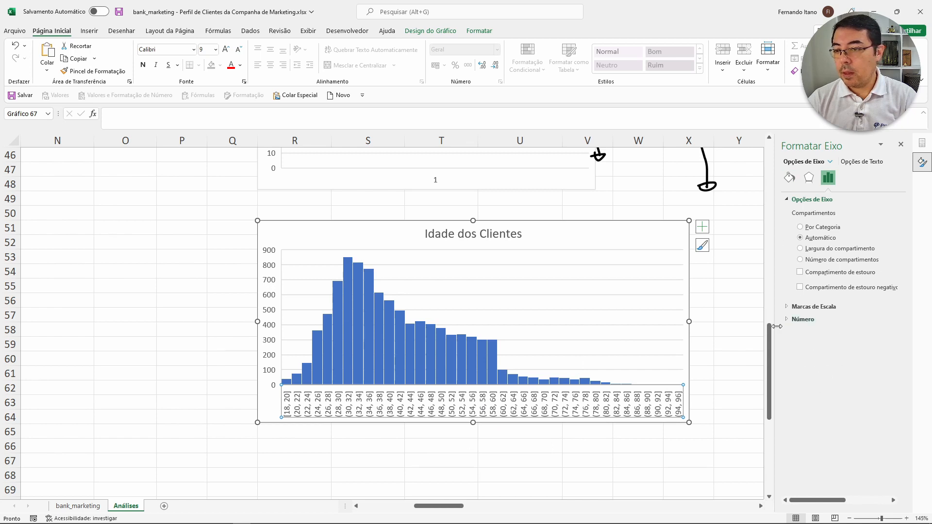
left_click_drag(773, 317, 683, 316)
left_click(615, 465)
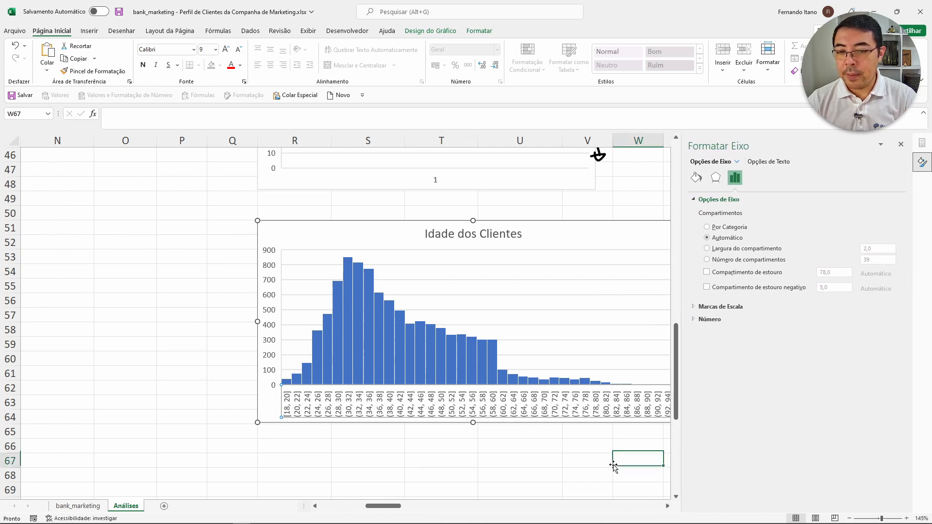
scroll(316, 402, "right", 3)
left_click(316, 403)
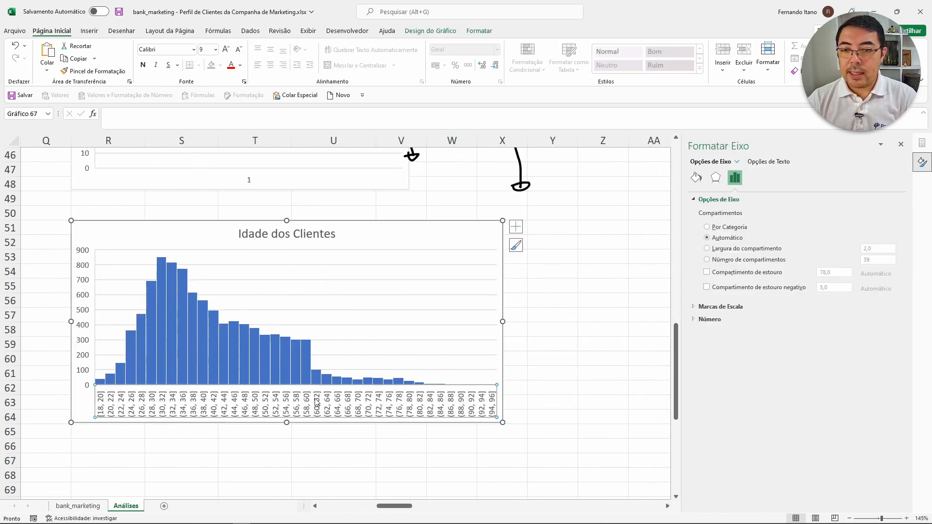
right_click(316, 402)
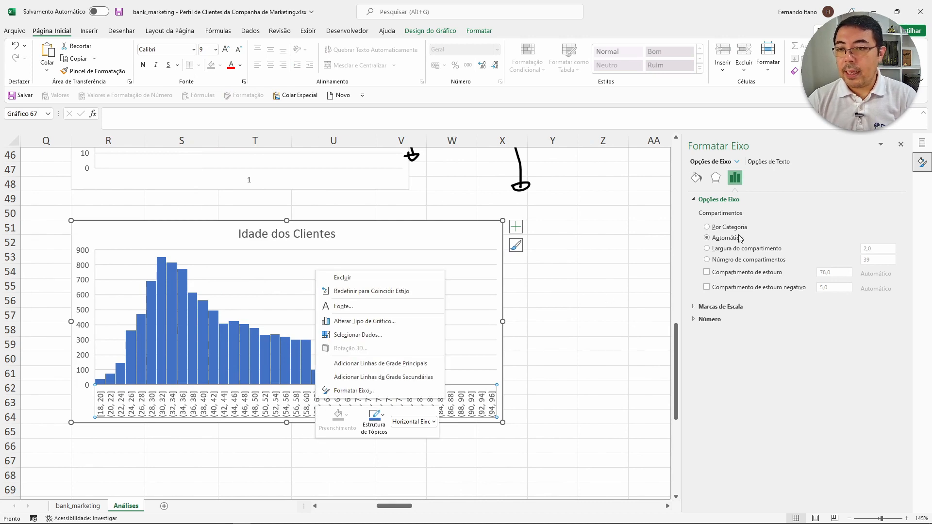
left_click(733, 238)
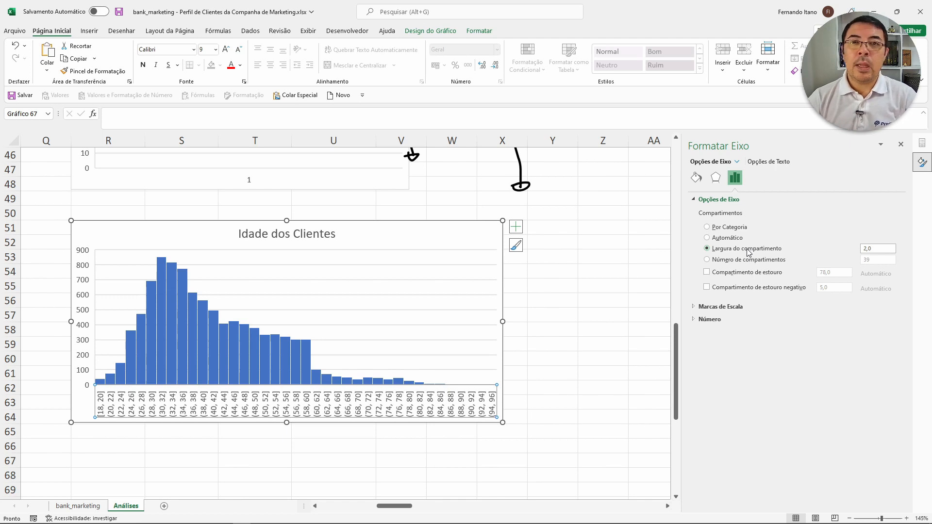
left_click_drag(887, 250, 834, 254)
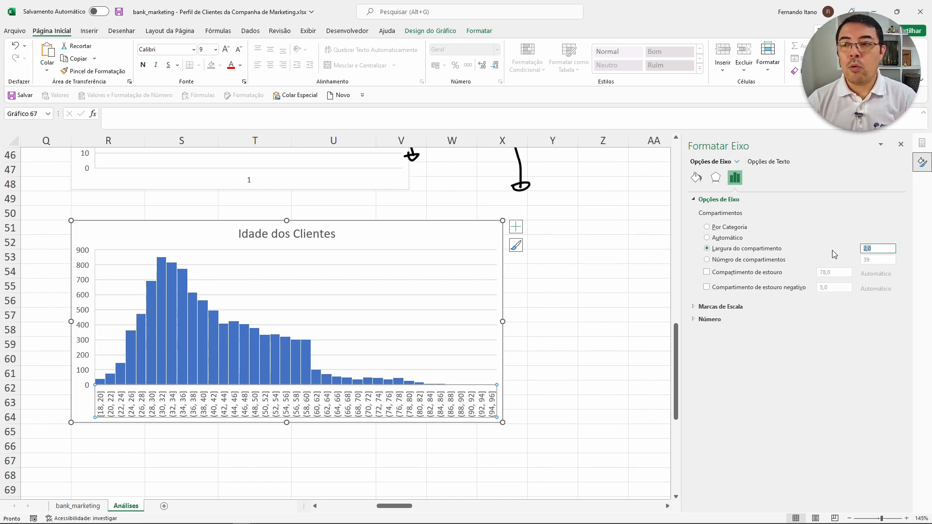
type("5")
key("Return")
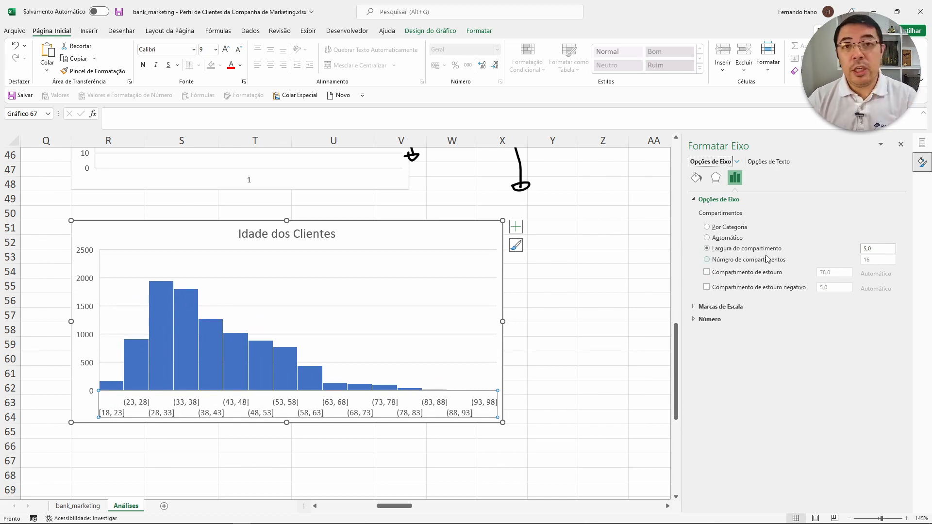
- Try 10 bins on the histogram's horizontal axis and restore automatic binning
left_click(708, 260)
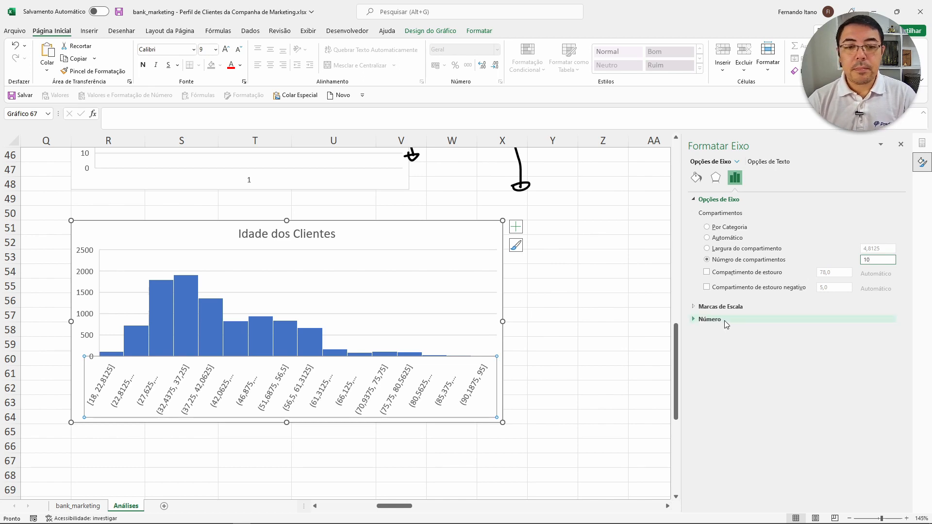
key("Tab")
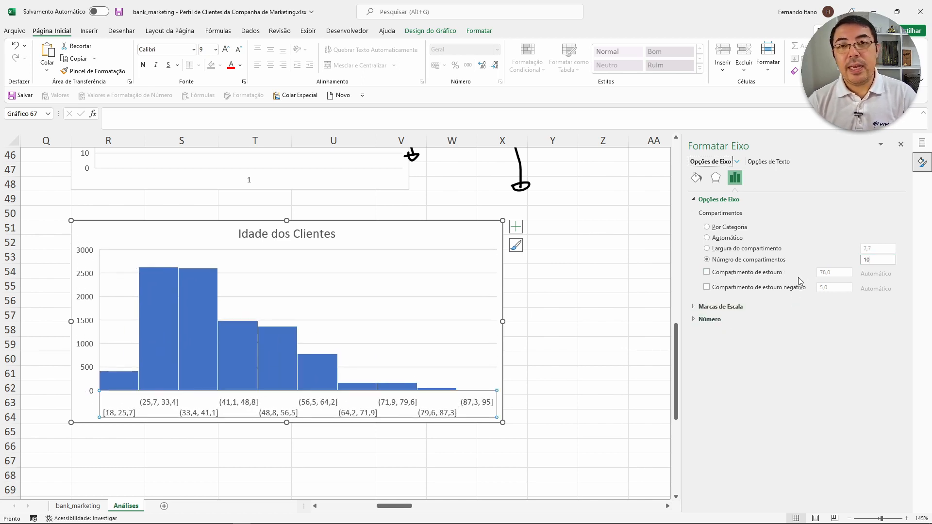
left_click(731, 238)
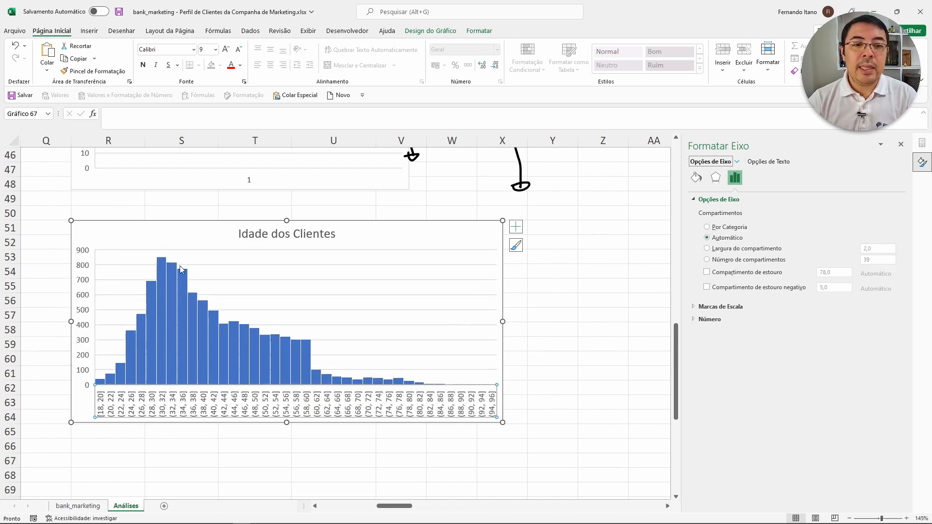
left_click(558, 342)
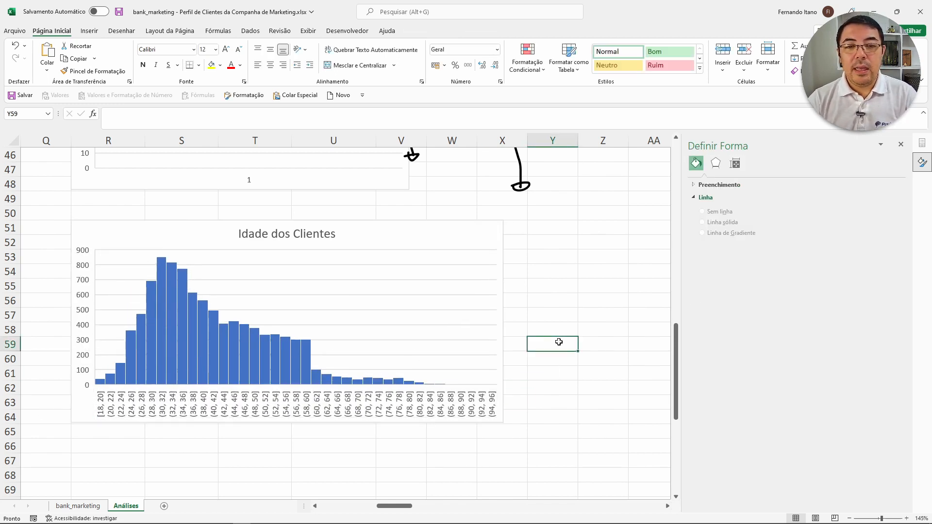
scroll(559, 343, "left", 3)
scroll(559, 342, "right", 2)
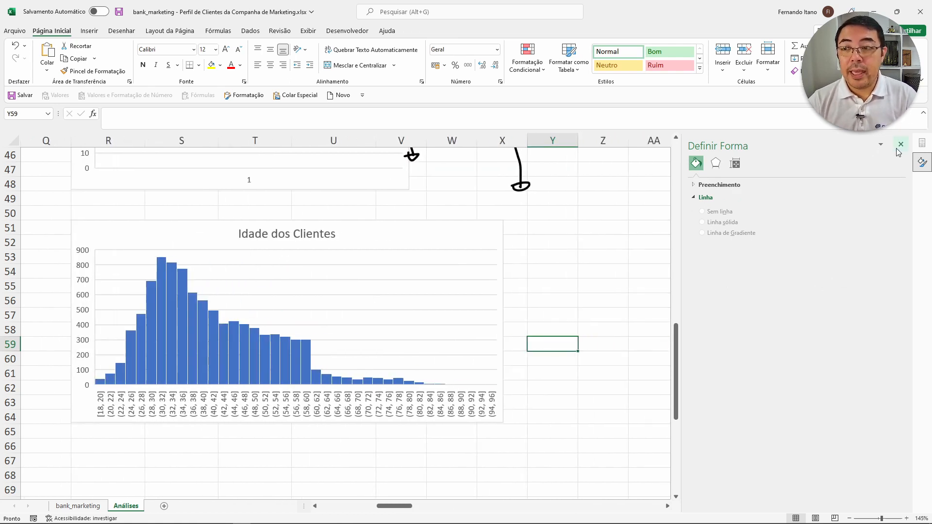
scroll(275, 226, "up", 4)
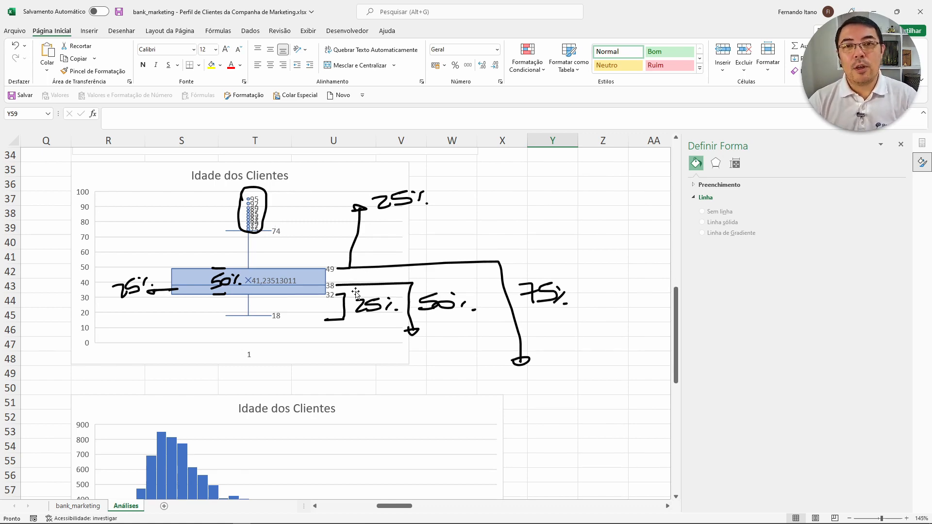
scroll(356, 292, "down", 4)
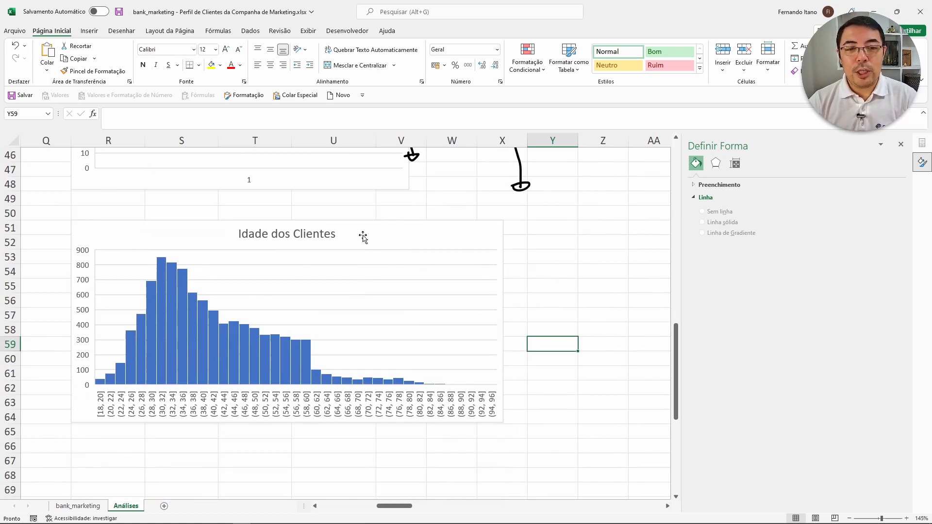
- Close the shape formatting pane and compare the annotated age box plot with the age distribution in the histogram
left_click(901, 145)
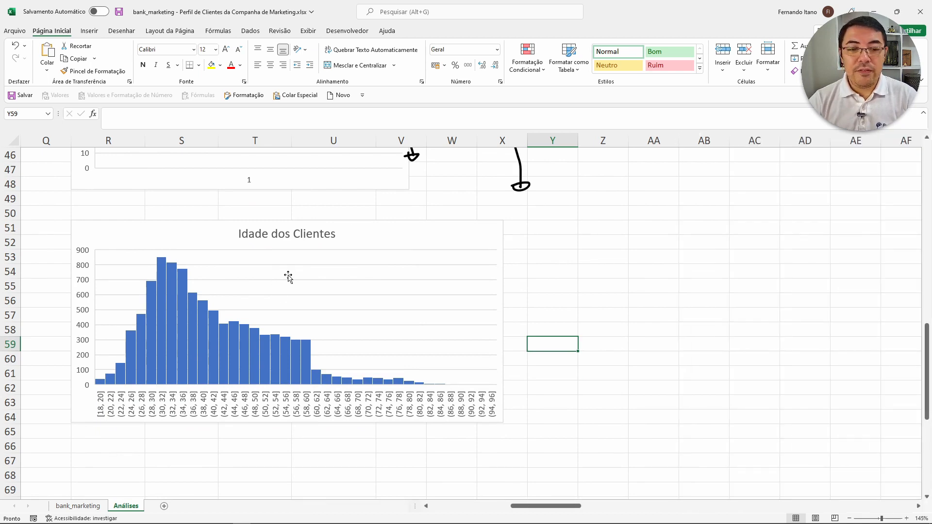
left_click(347, 227)
scroll(348, 228, "up", 1)
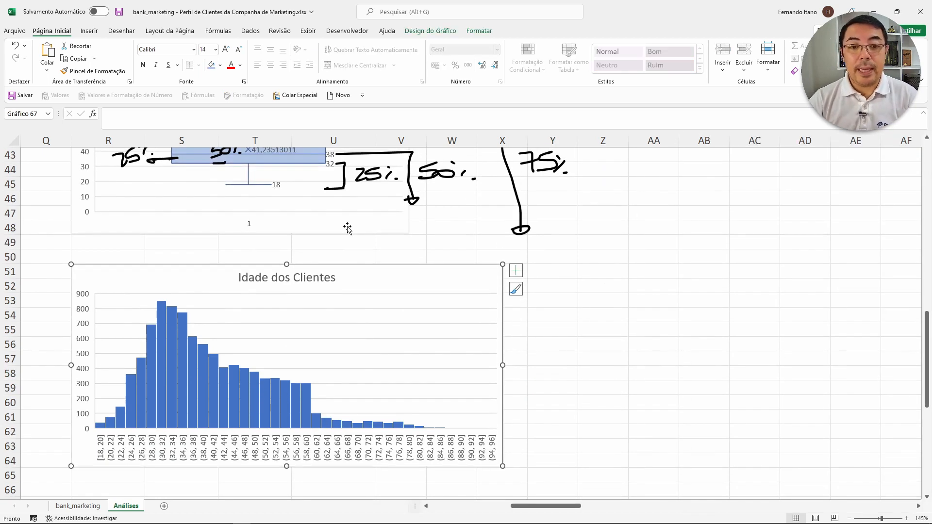
scroll(347, 229, "up", 4)
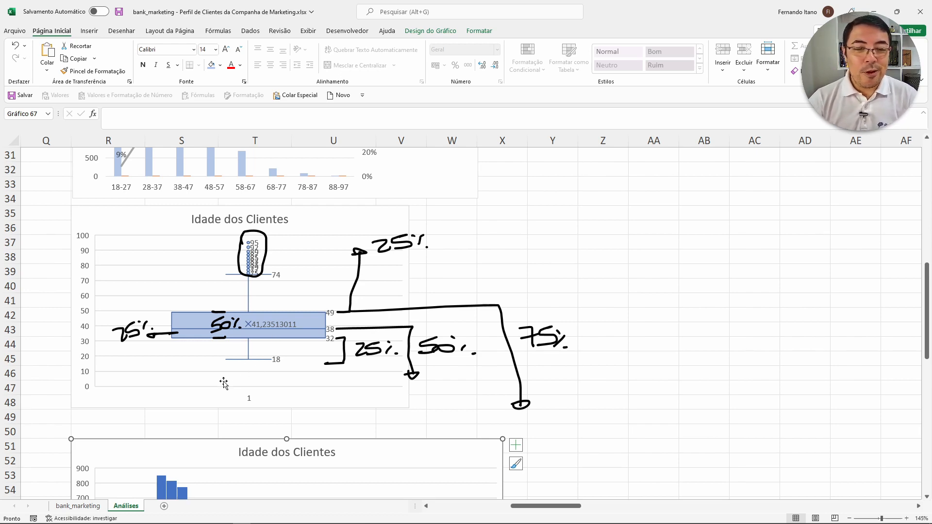
scroll(268, 394, "down", 5)
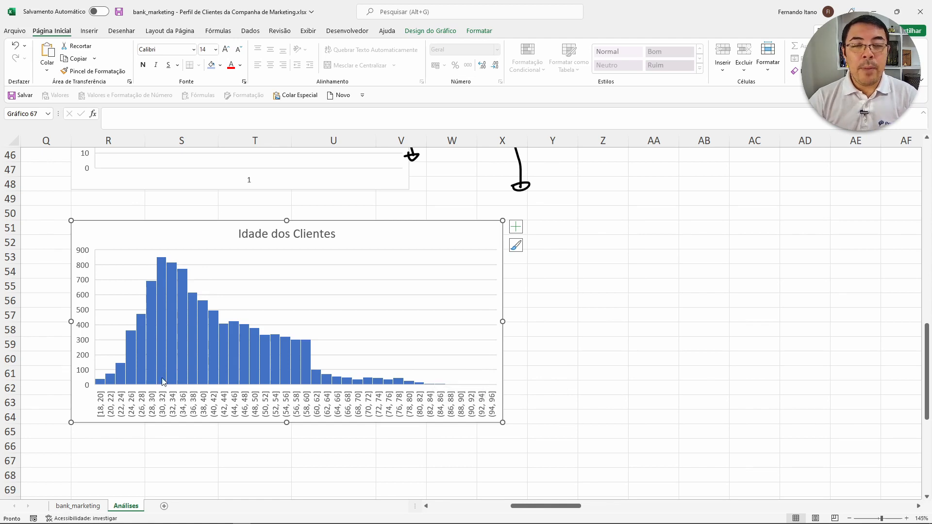
mouse_move(163, 382)
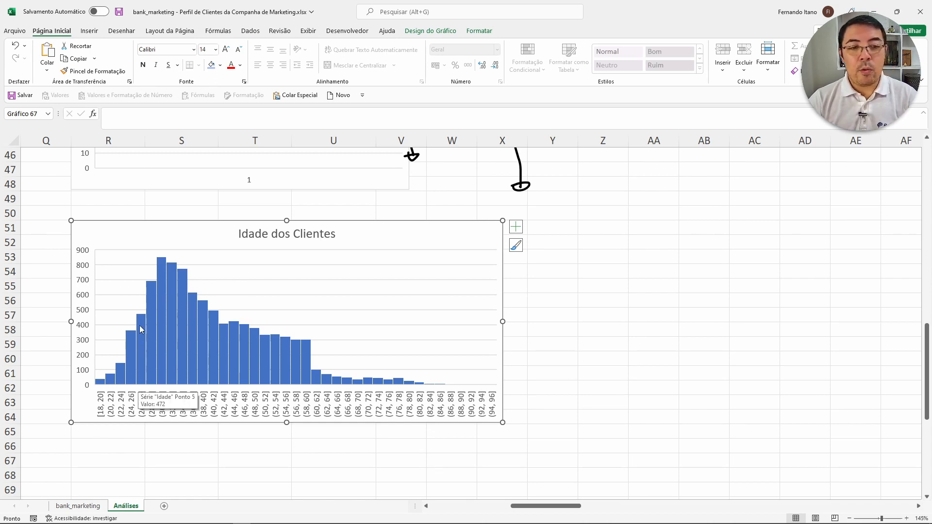
mouse_move(165, 265)
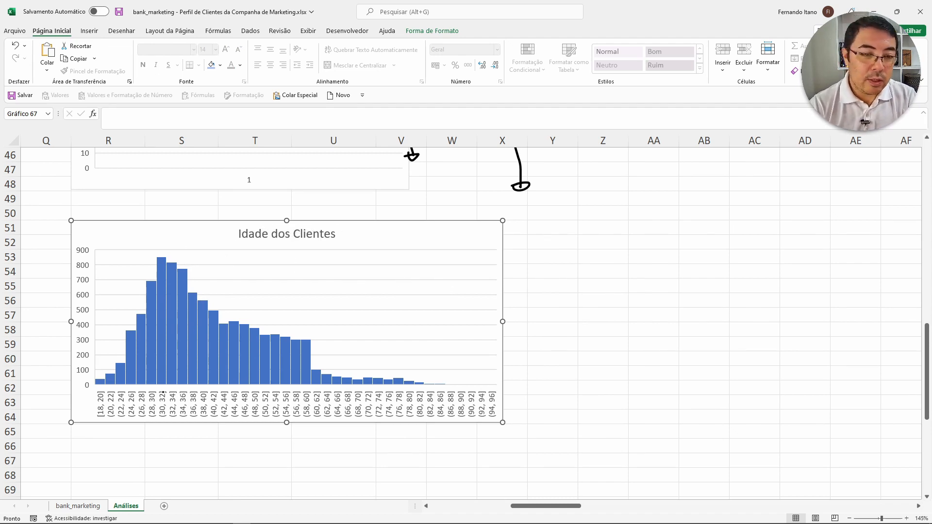
key("Escape")
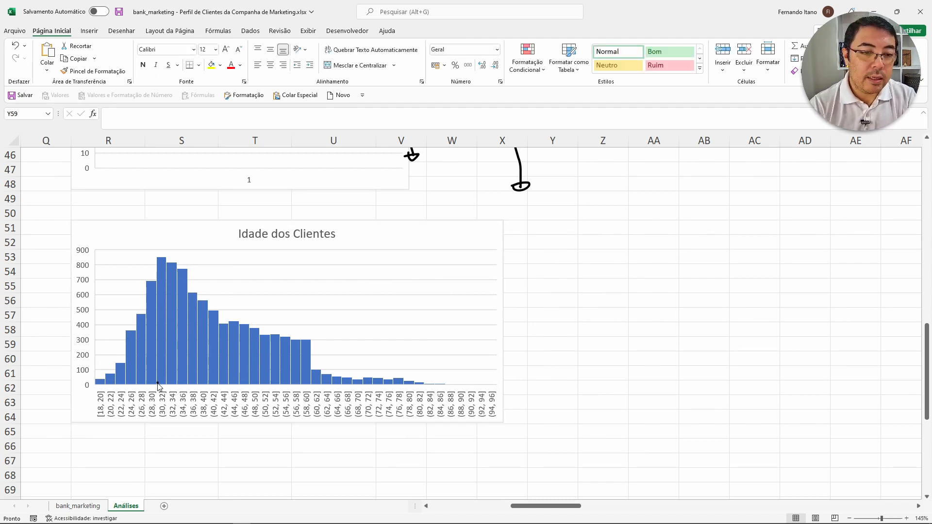
- Draw ink lines on the age histogram: a vertical at age 30, curves along both slopes and an outline above the tail from age 60
left_click_drag(159, 387, 155, 267)
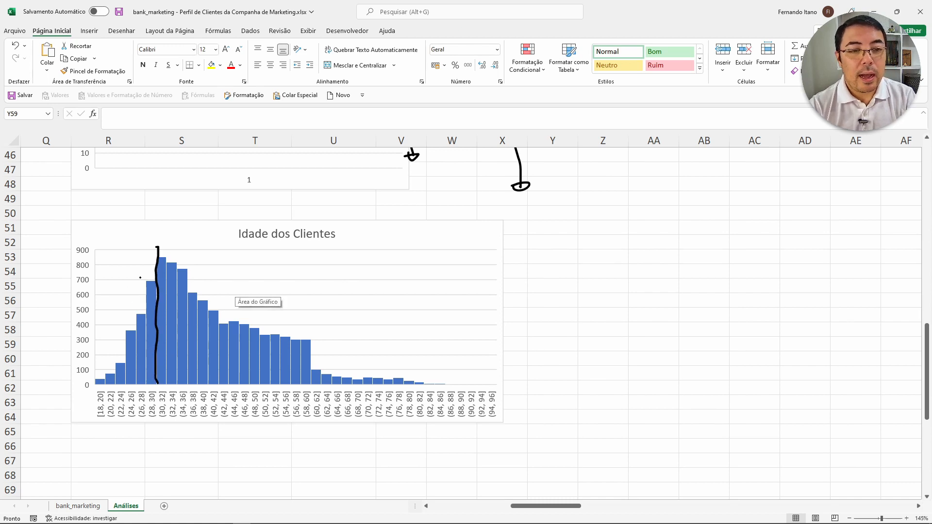
mouse_move(155, 276)
left_mouse_down()
mouse_move(131, 338)
mouse_move(92, 379)
left_mouse_up()
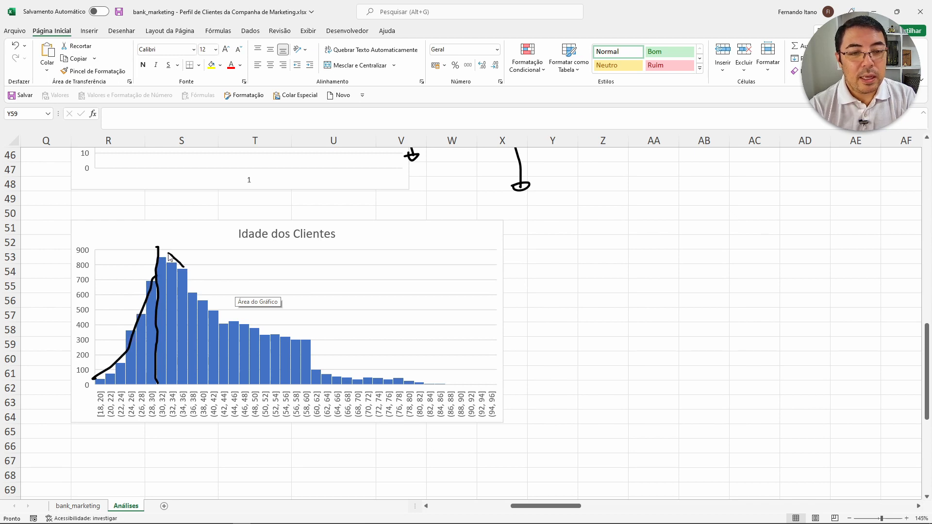
mouse_move(169, 256)
left_mouse_down()
mouse_move(257, 321)
mouse_move(438, 375)
left_mouse_up()
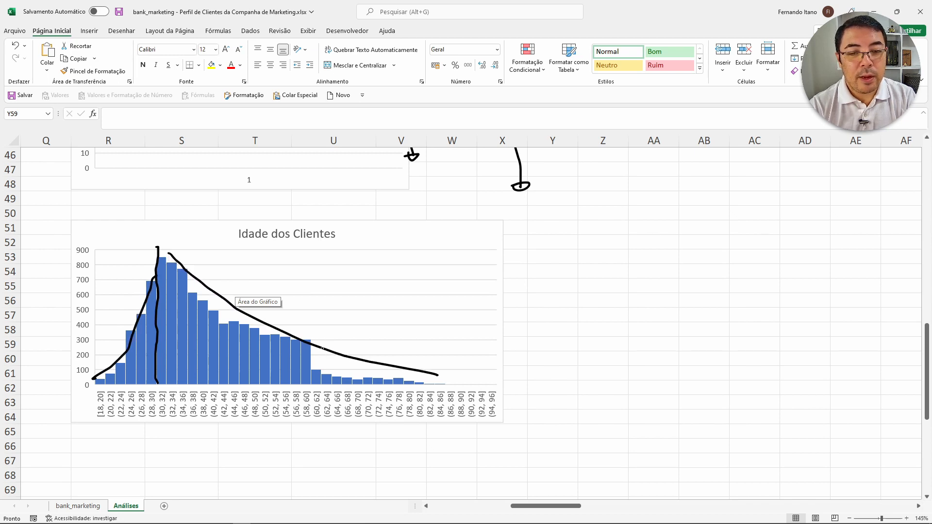
left_click_drag(315, 345, 437, 374)
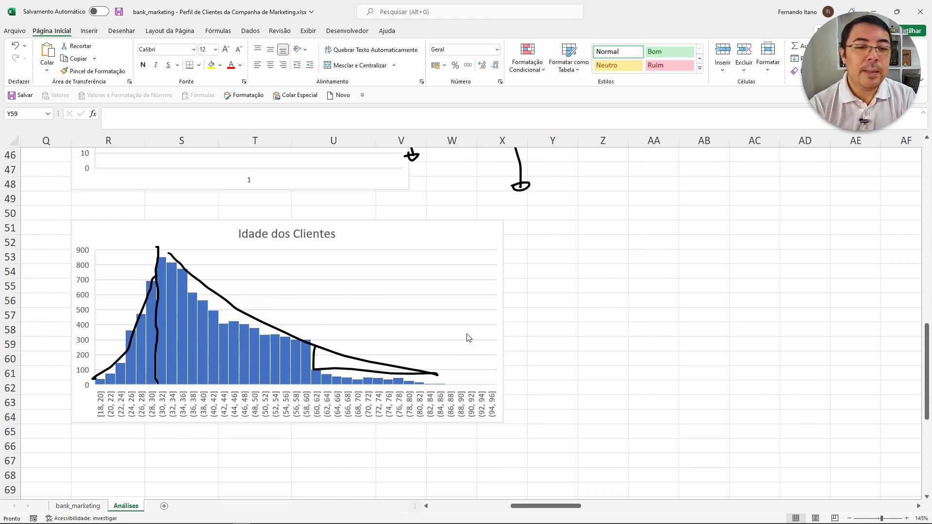
- Hatch the areas on both sides of the age-30 line in ink and circle the bars around ages 34 to 52
left_click_drag(189, 276, 158, 313)
left_click_drag(208, 295, 176, 327)
left_click_drag(246, 302, 195, 348)
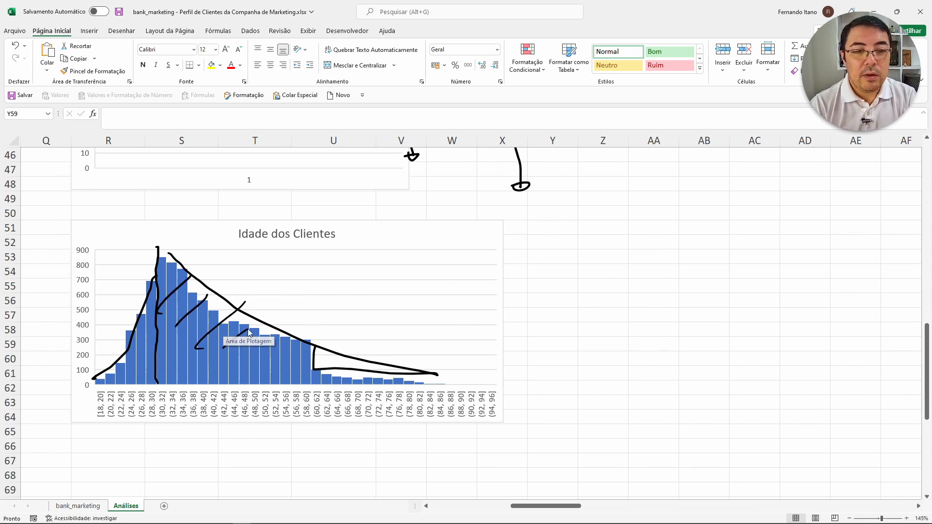
left_click_drag(248, 331, 215, 359)
left_click_drag(290, 345, 263, 368)
left_click_drag(299, 355, 277, 379)
left_click_drag(297, 374, 292, 383)
left_click_drag(361, 377, 355, 379)
left_click_drag(377, 371, 370, 377)
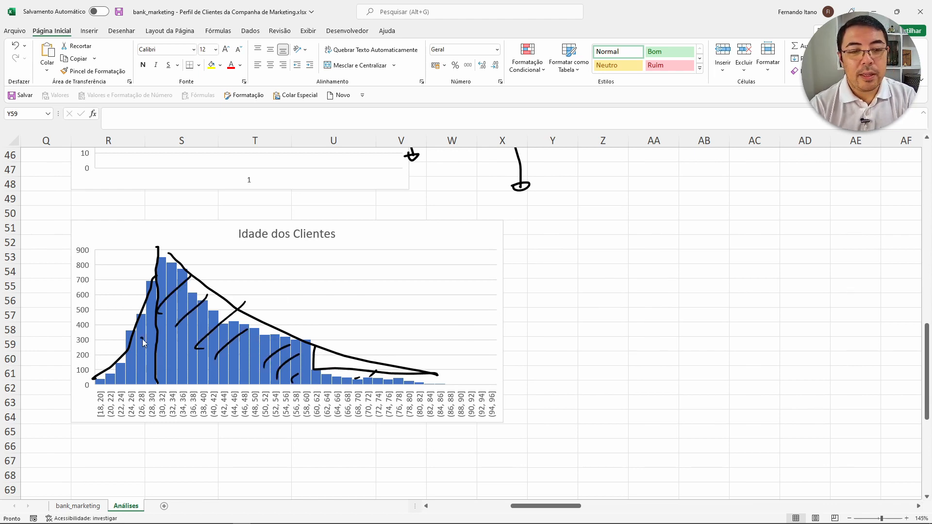
mouse_move(178, 326)
left_mouse_down()
mouse_move(272, 359)
mouse_move(179, 349)
mouse_move(267, 340)
mouse_move(233, 378)
left_mouse_up()
mouse_move(233, 377)
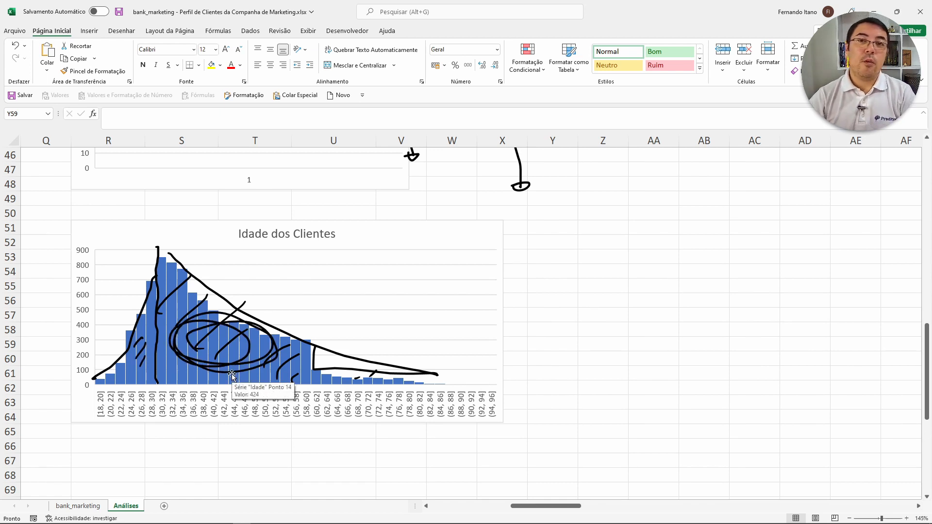
- Delete all the ink annotations drawn over the age histogram
left_click(249, 316)
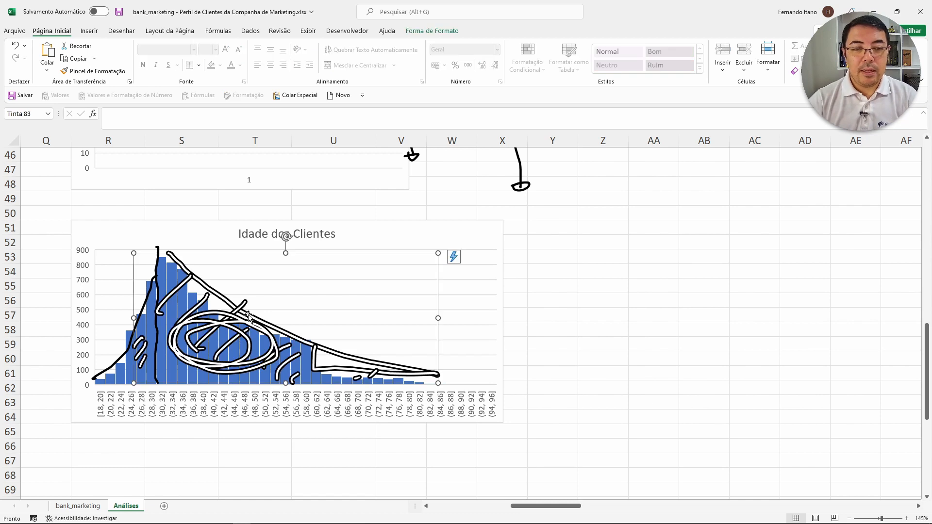
key("Delete")
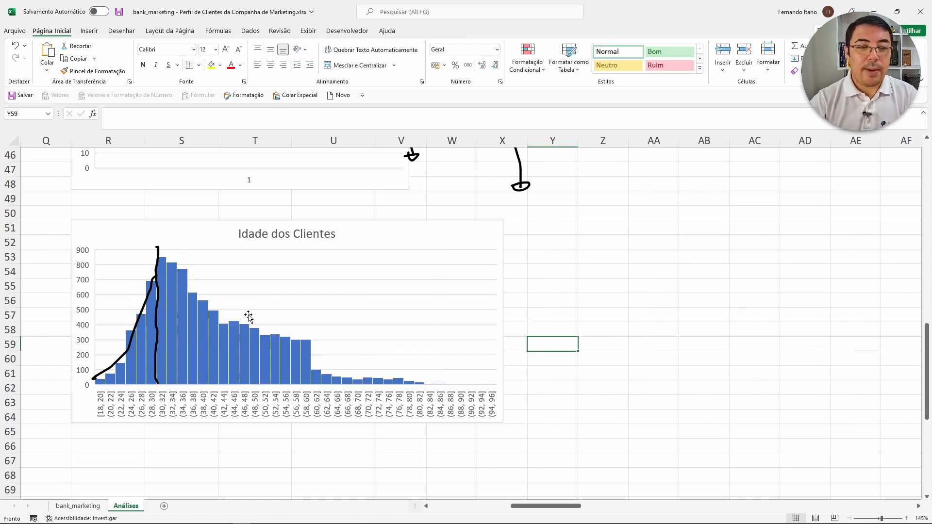
left_click(147, 302)
key("Delete")
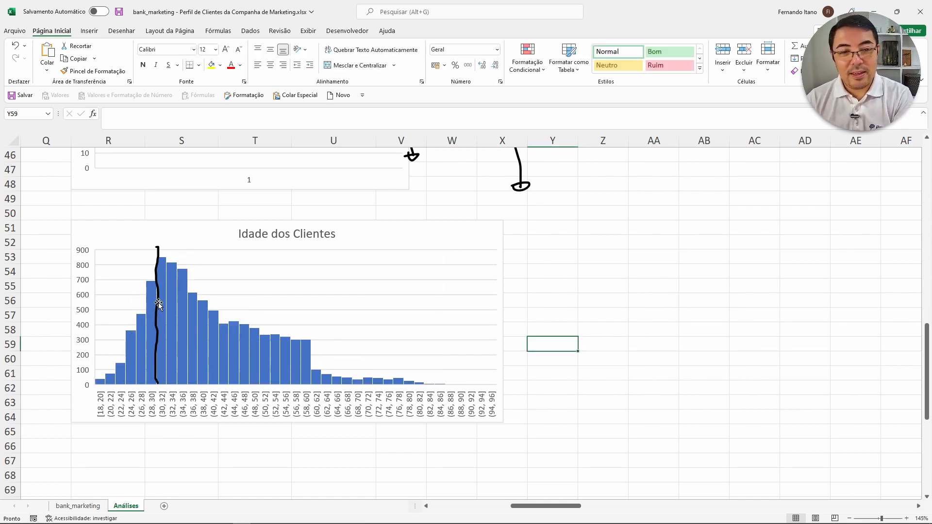
left_click(158, 303)
key("Delete")
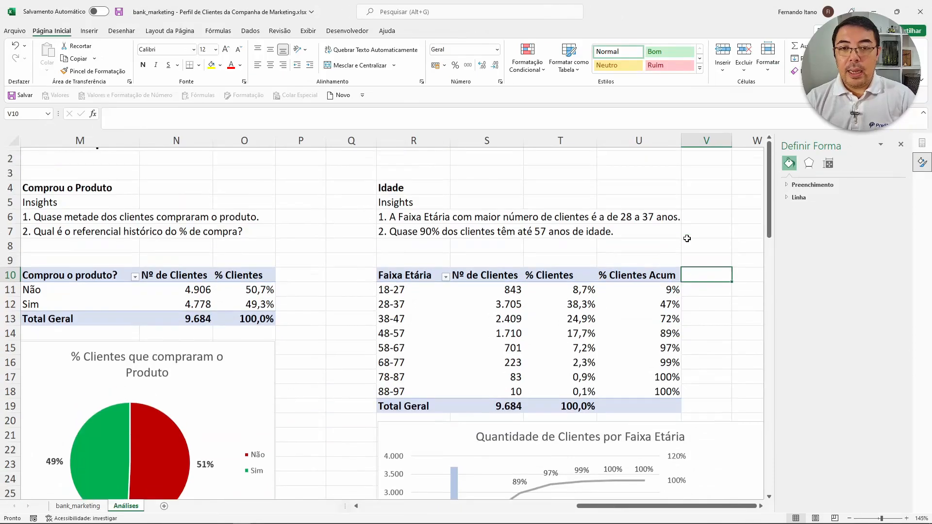
- Copy the whole Faixa Etária pivot table, including the % Clientes Acum column, and paste the copy at cell Y10
left_click(428, 294)
key("ctrl+shift+Down")
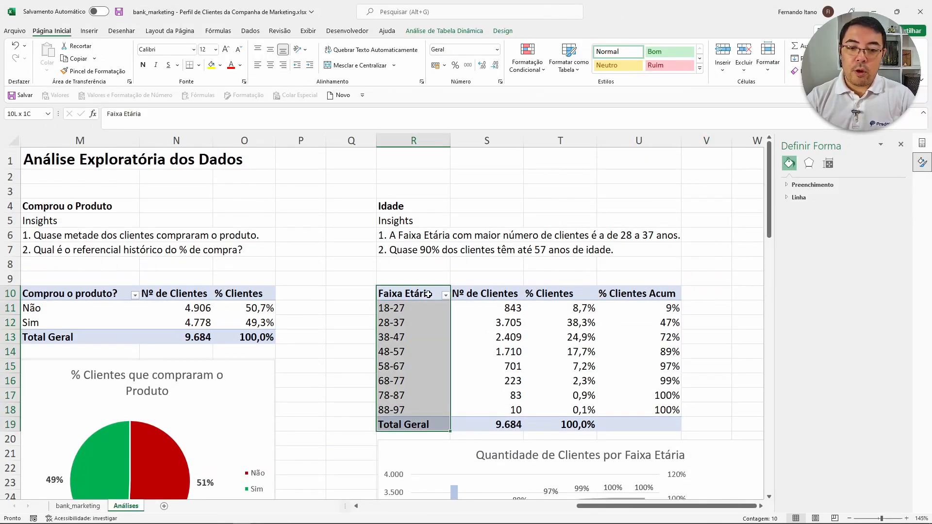
key("ctrl+shift+Right")
key("ctrl+c")
key("Right")
key("Right")
key("Right")
key("Right")
key("Right")
key("Right")
key("Right")
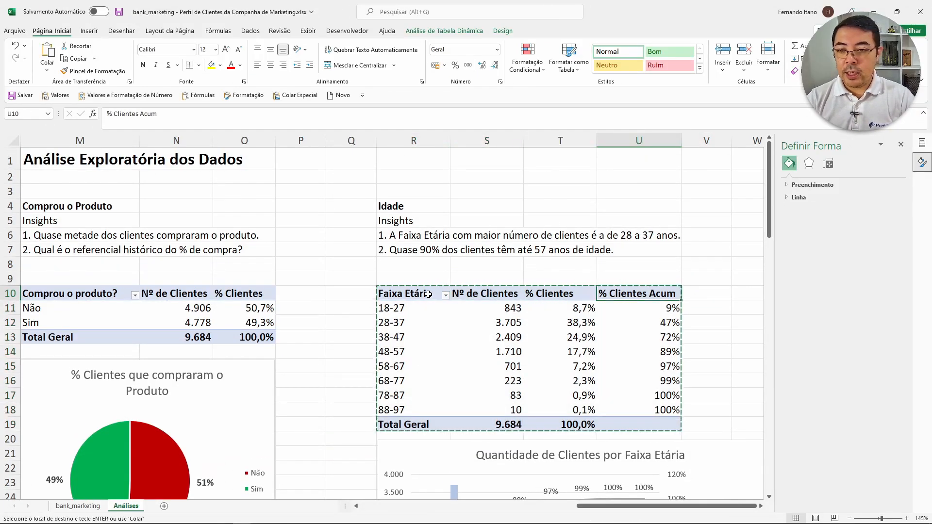
key("ctrl+v")
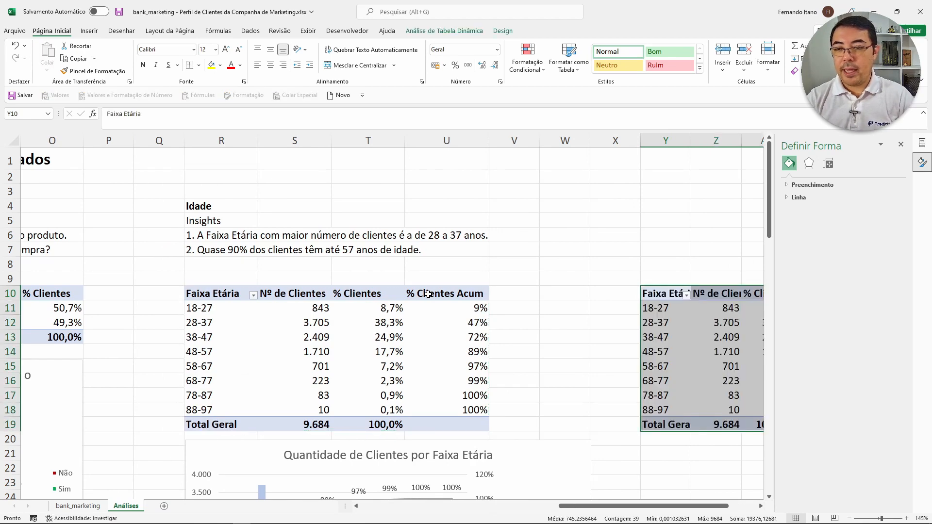
- Replace the Idade row field with Profissão in the copied pivot table at Y10
left_click(668, 234)
scroll(668, 234, "right", 3)
left_click(604, 337)
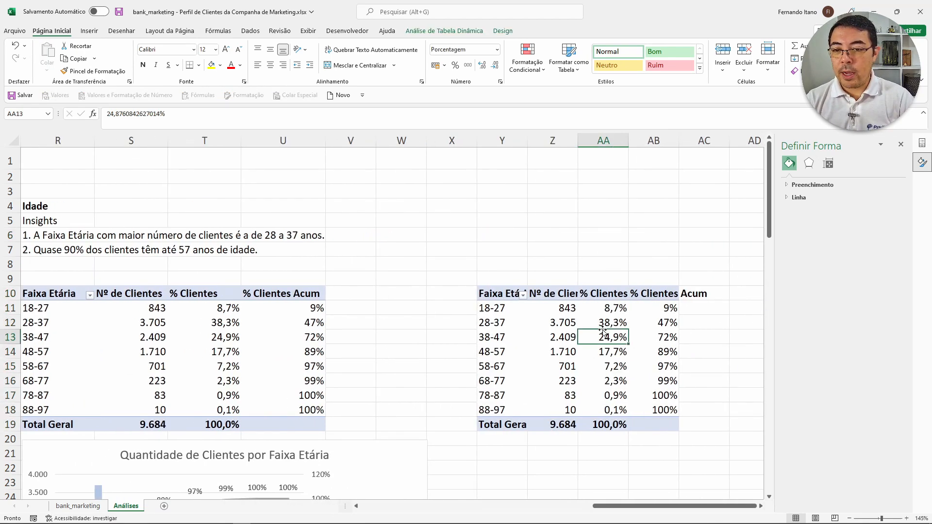
left_click(922, 143)
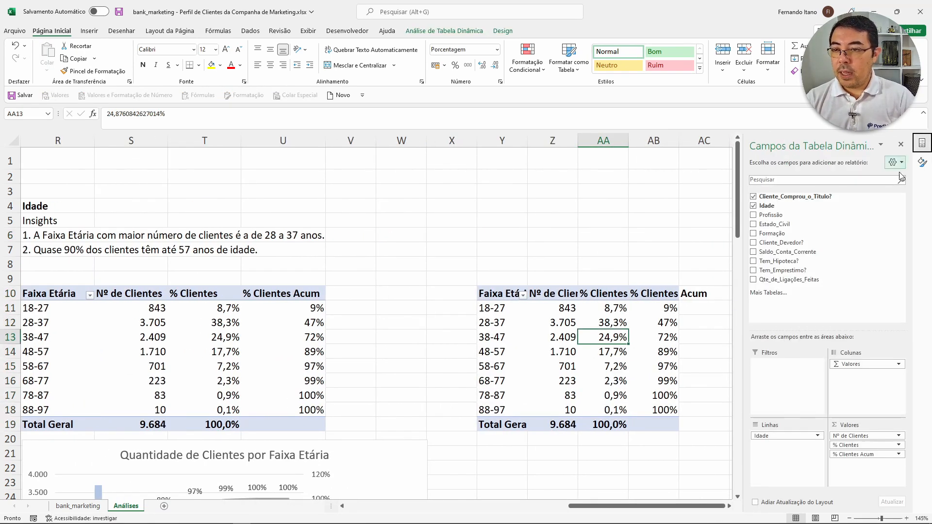
left_click_drag(777, 436, 795, 464)
- Rename the copied pivot table's row header to Profissão and widen its columns Y through AB
scroll(556, 271, "right", 3)
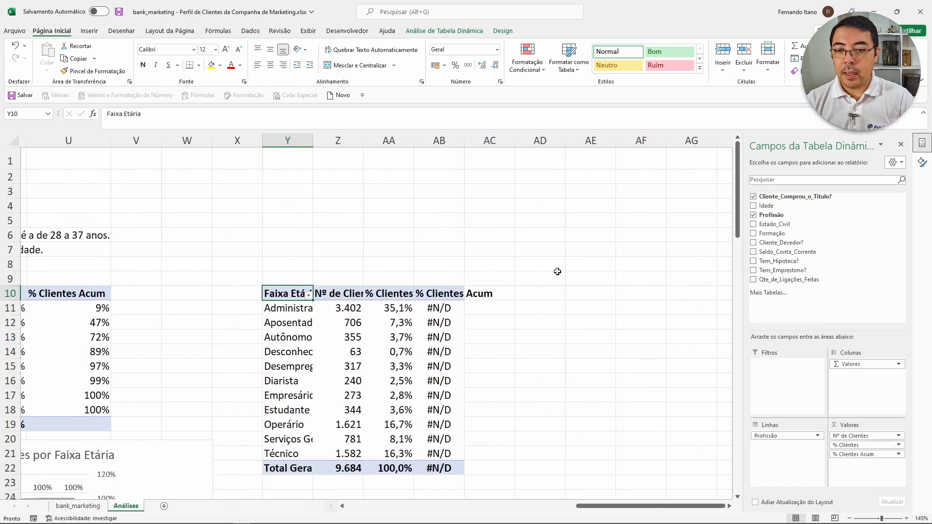
left_click_drag(307, 141, 342, 141)
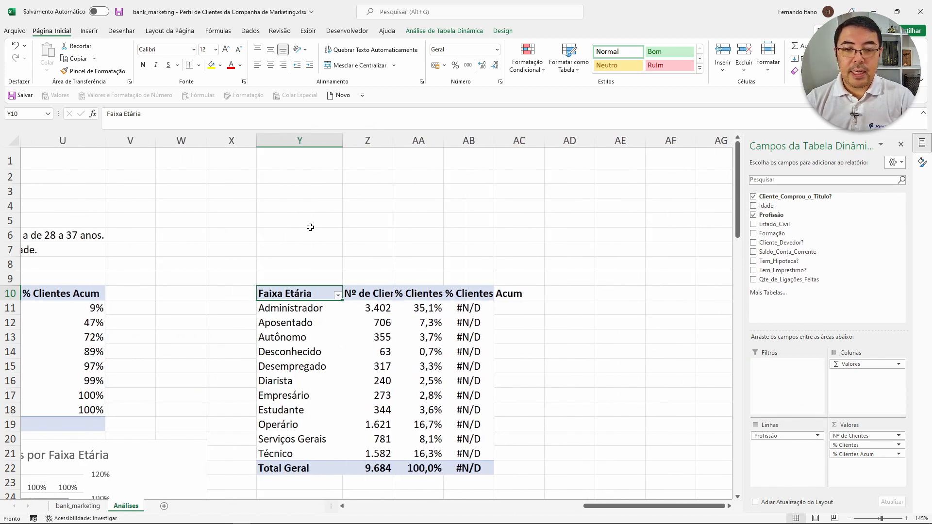
type("Profissão")
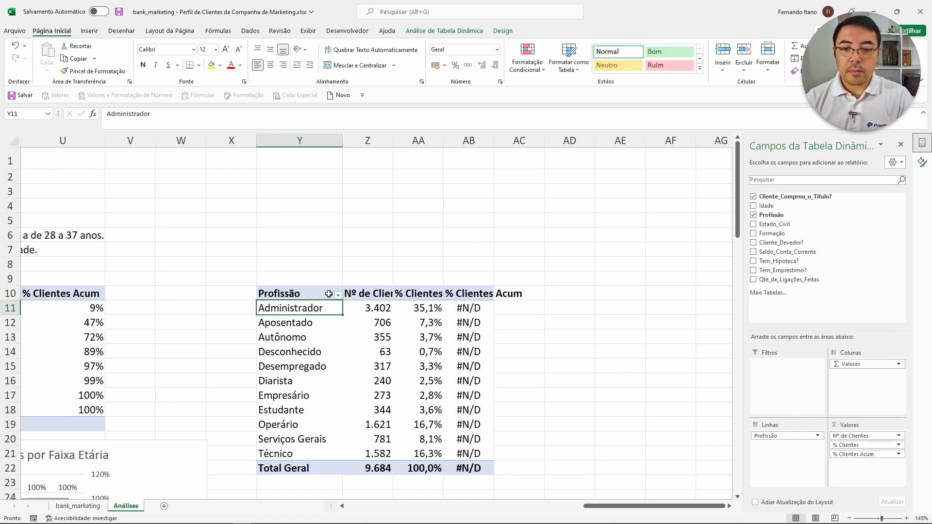
left_click_drag(469, 140, 413, 138)
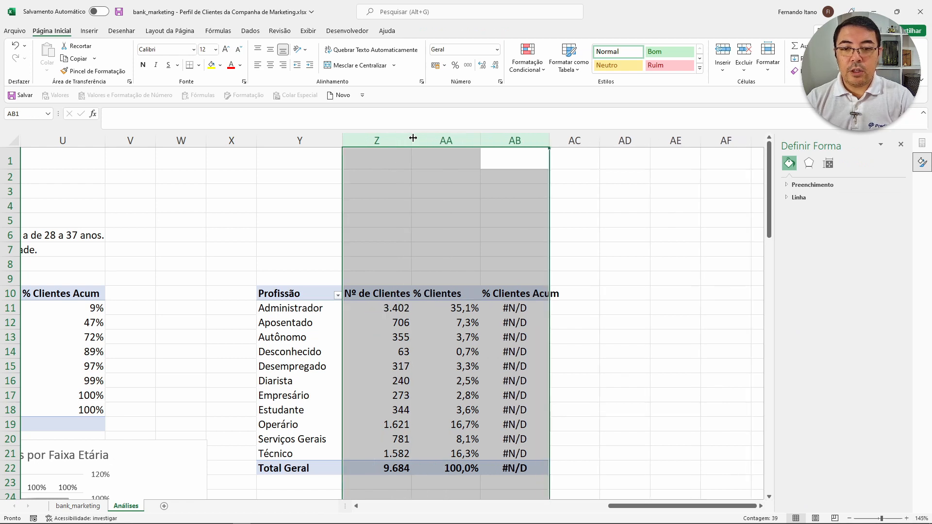
- Show % Clientes Acum as % of running total with base field Profissão, and format its values as percentages without decimals
left_click(515, 358)
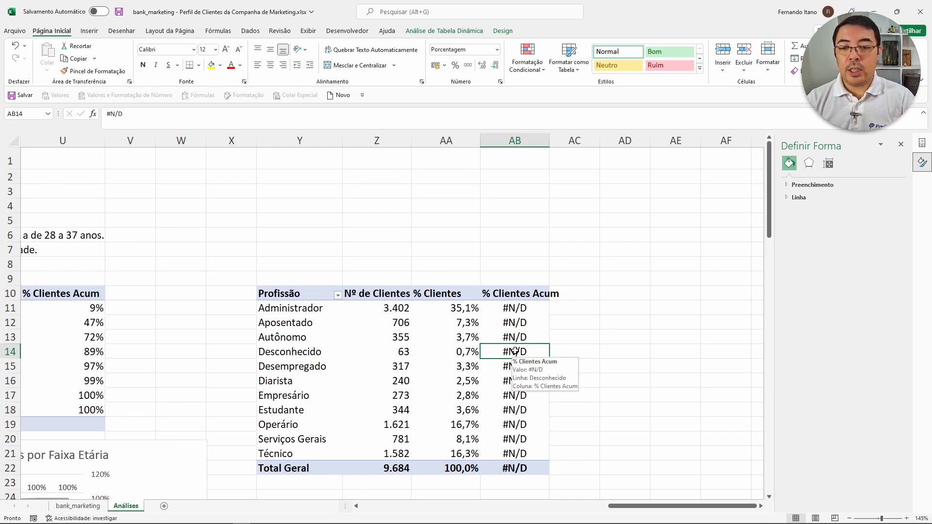
right_click(515, 352)
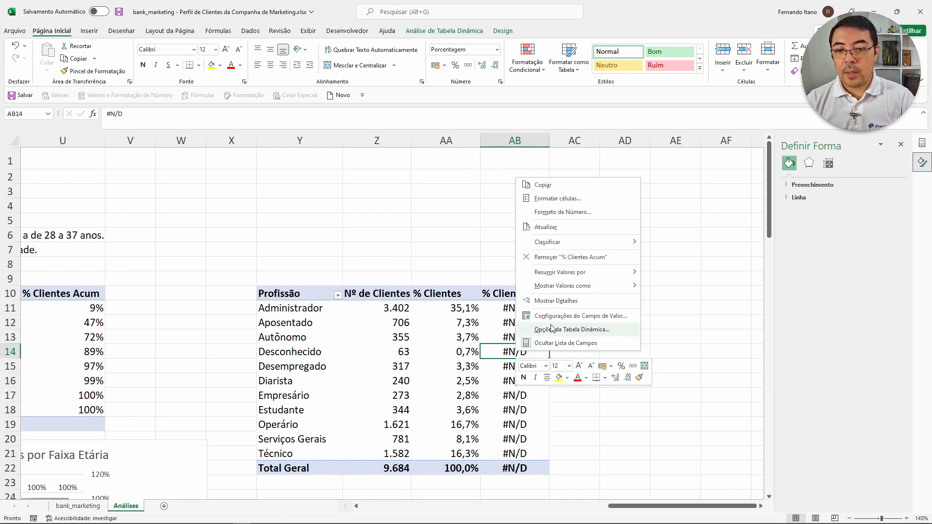
mouse_move(603, 287)
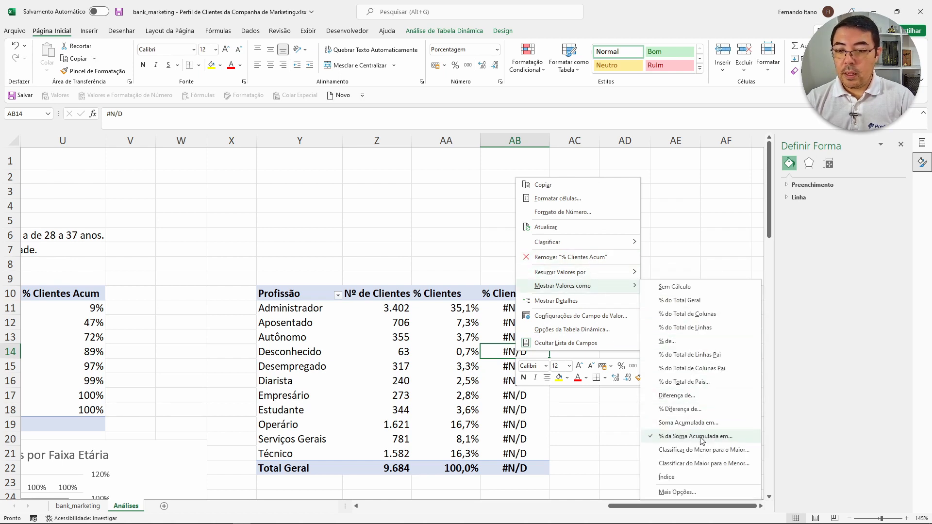
left_click(702, 441)
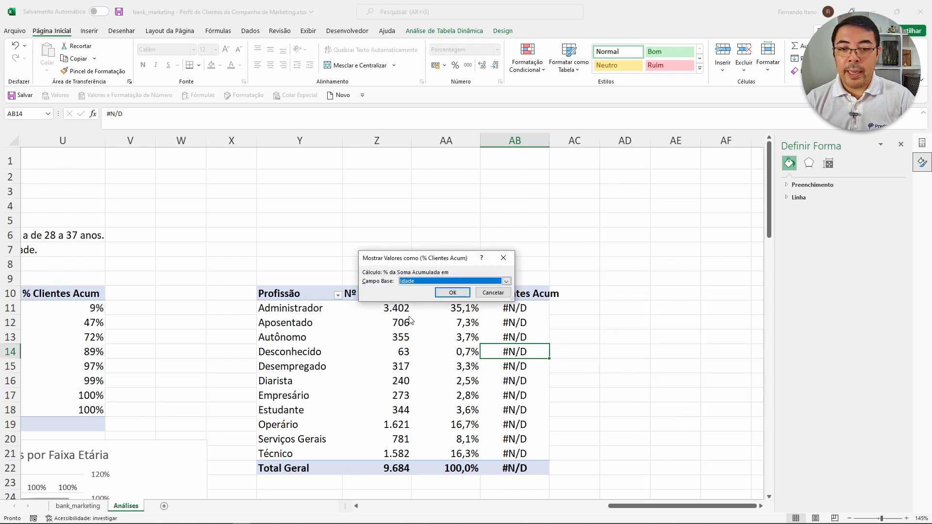
left_click(417, 284)
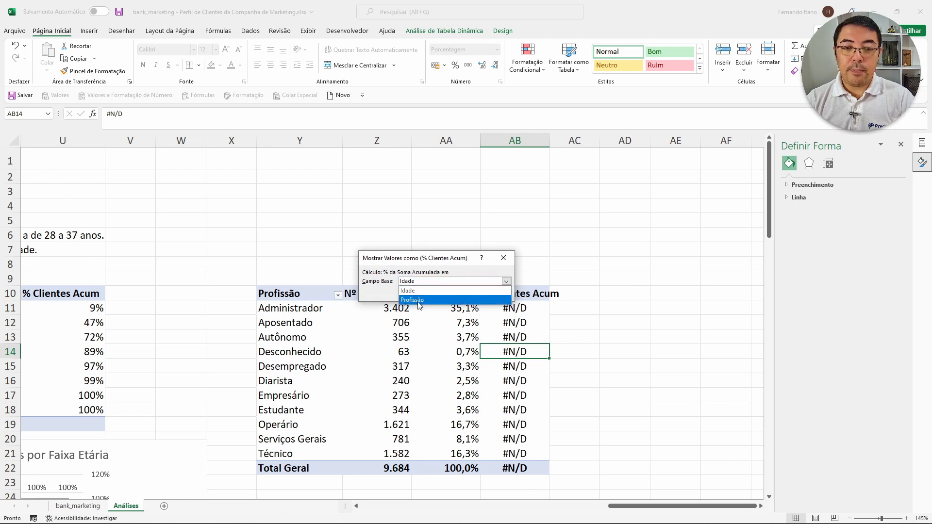
left_click(418, 301)
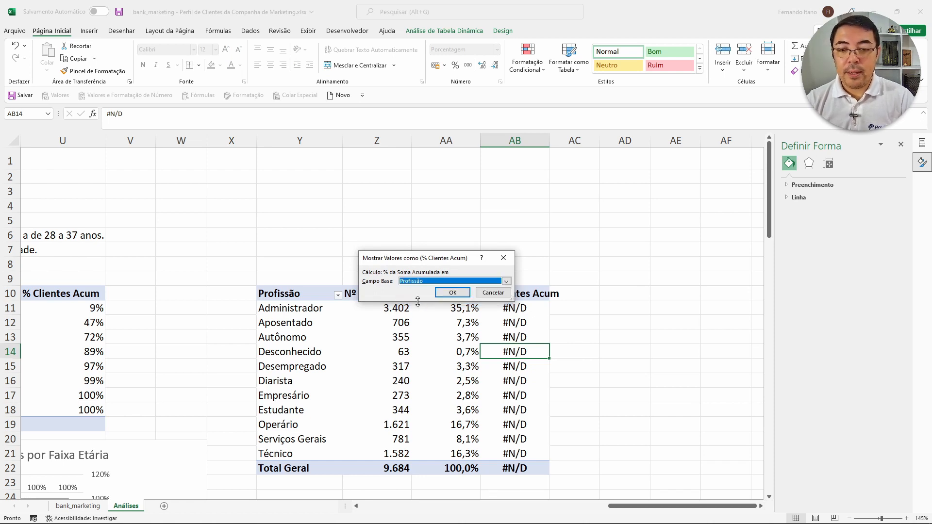
left_click(444, 294)
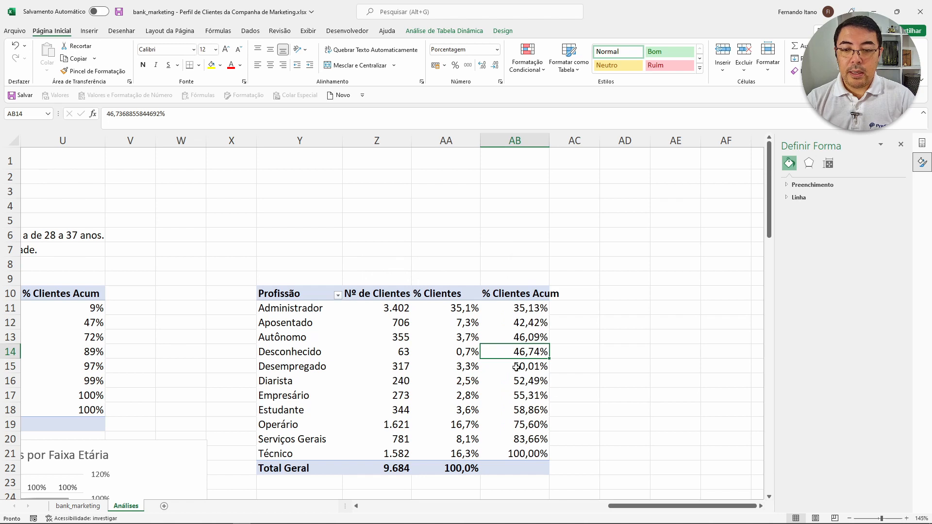
left_click_drag(534, 311, 529, 454)
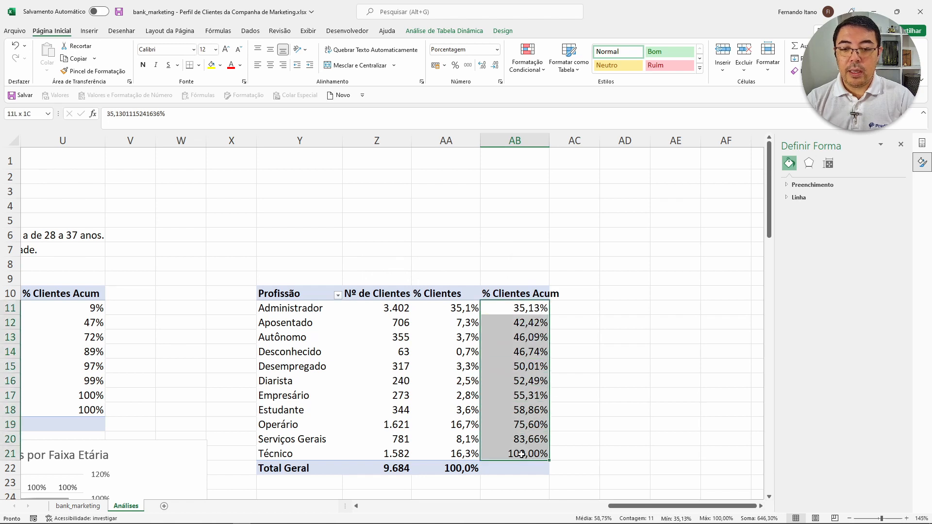
left_click(456, 65)
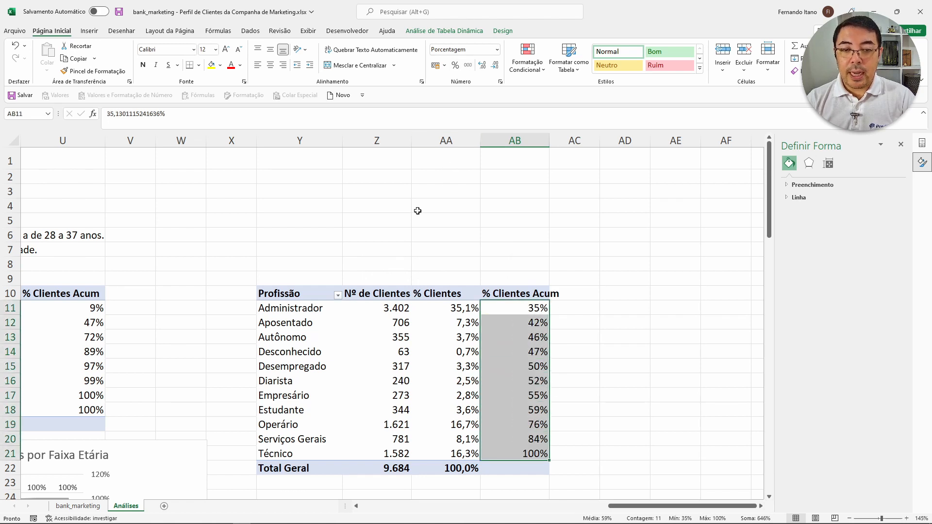
- Sort the profession pivot table by Nº de Clientes from largest to smallest
left_click(316, 313)
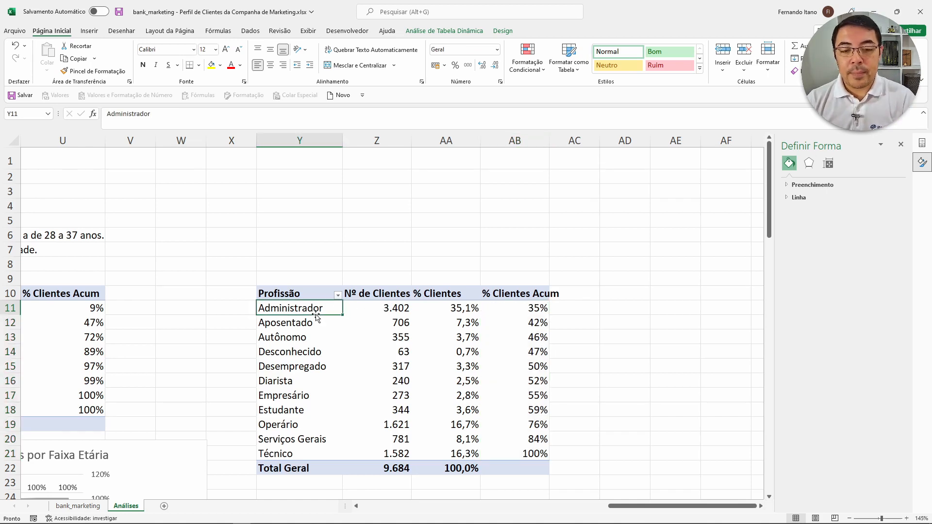
right_click(384, 311)
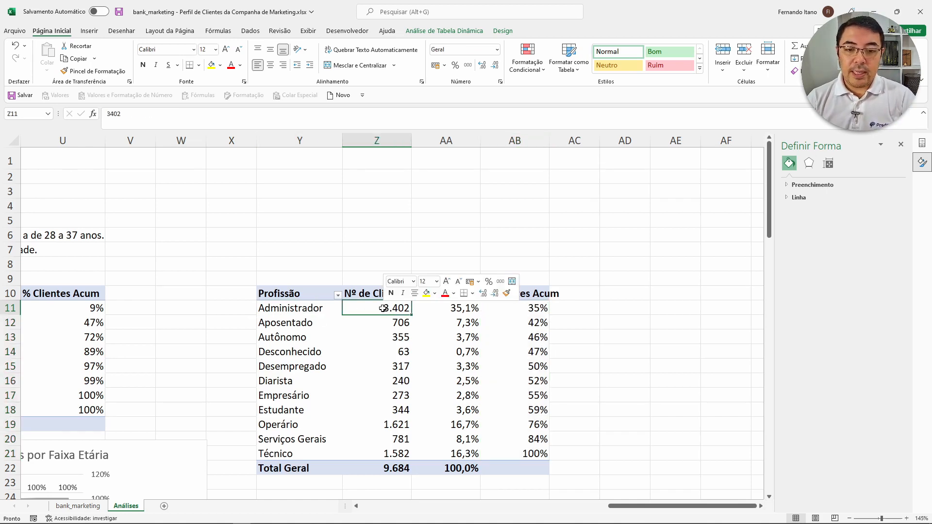
mouse_move(452, 374)
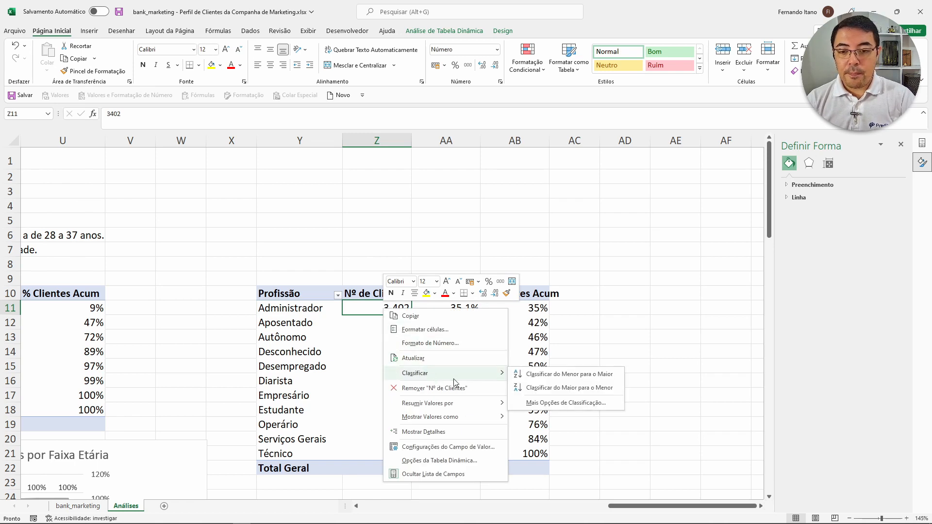
left_click(588, 388)
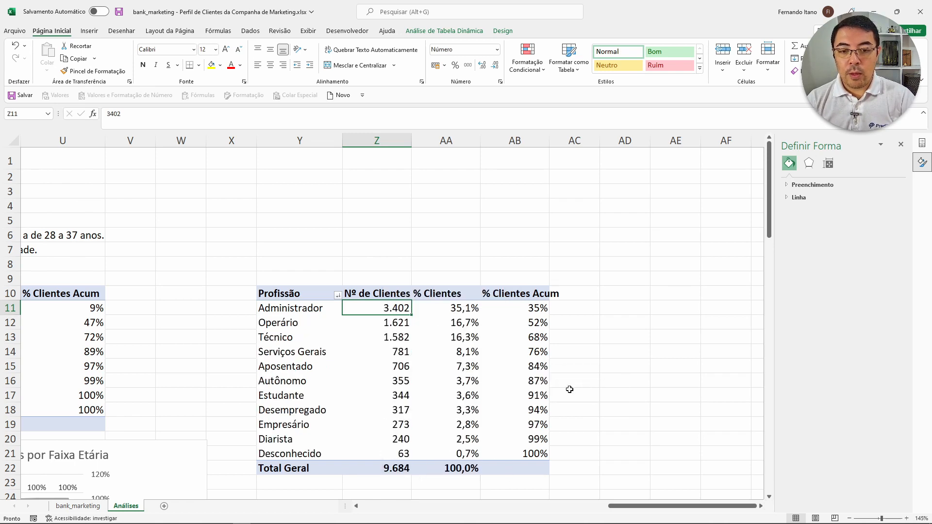
- Examine the % Clientes values of the professions from Administrador down to Desconhecido
left_click(309, 312)
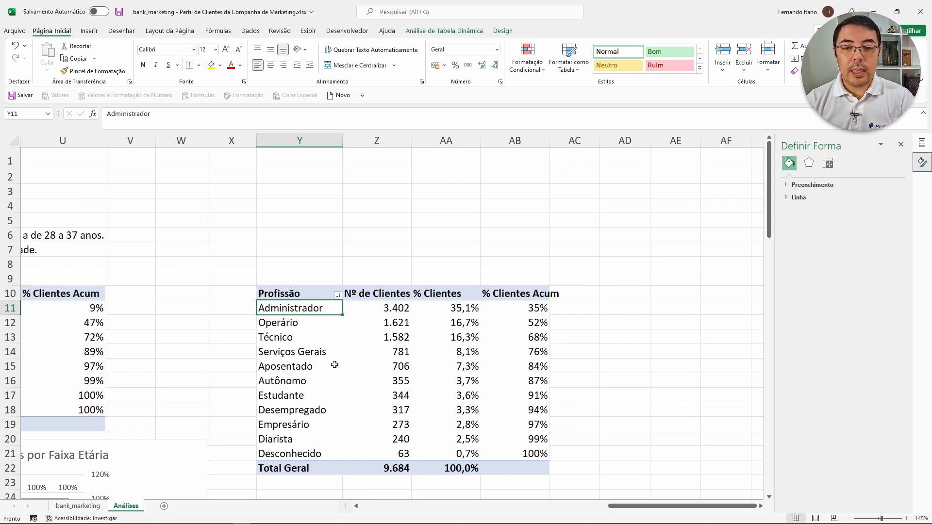
left_click(478, 323)
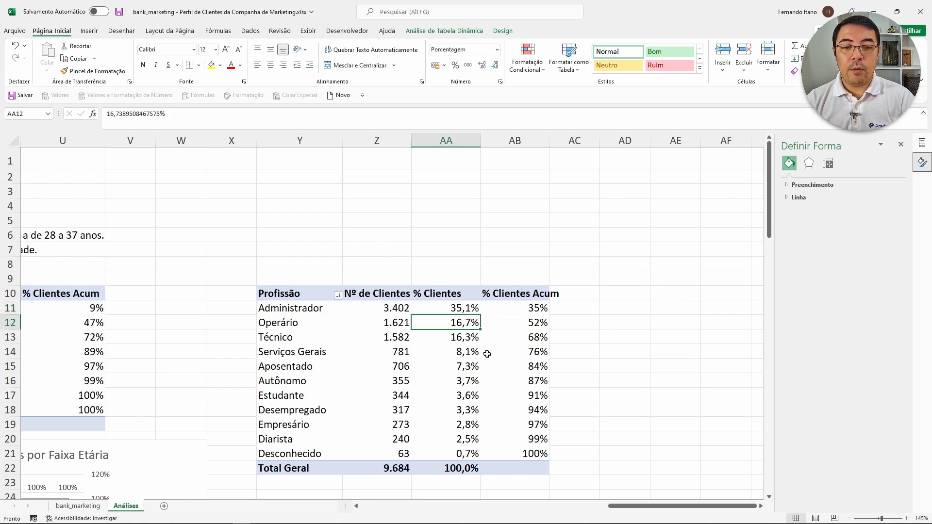
left_click(476, 336)
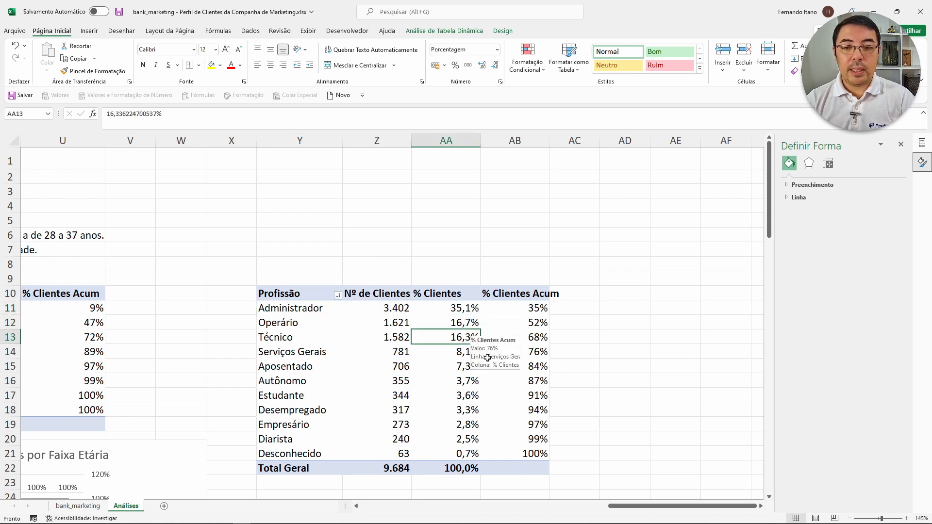
left_click(461, 353)
left_click(463, 366)
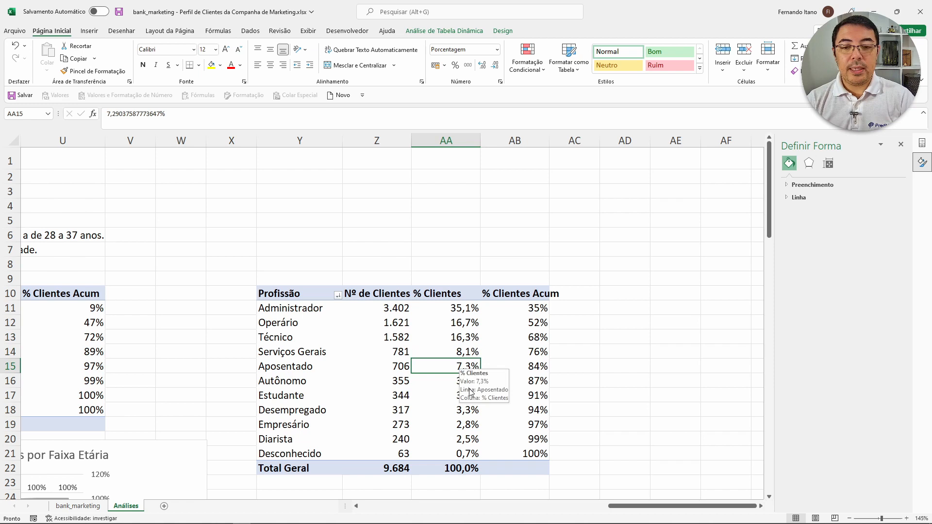
left_click(474, 424)
left_click(476, 454)
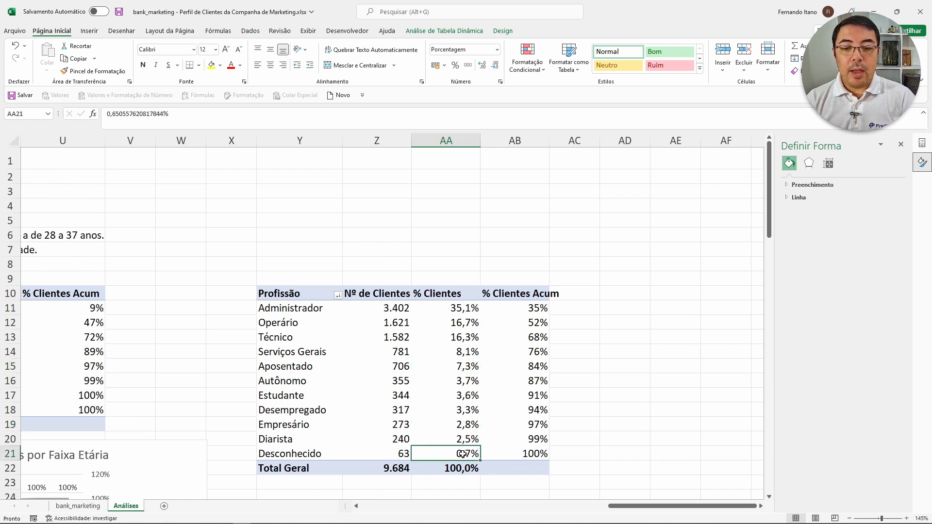
- Highlight the Desconhecido row of the profession pivot table with yellow fill
left_click_drag(296, 454, 534, 455)
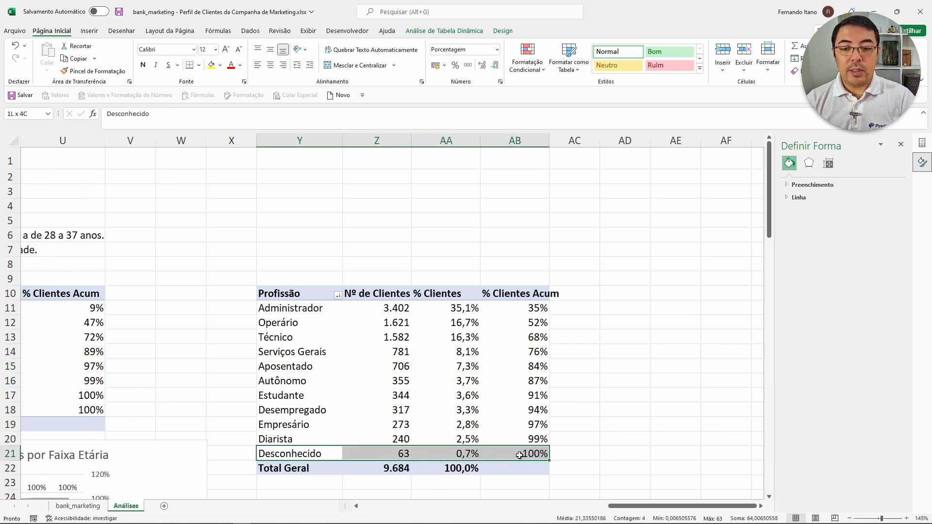
left_click(212, 65)
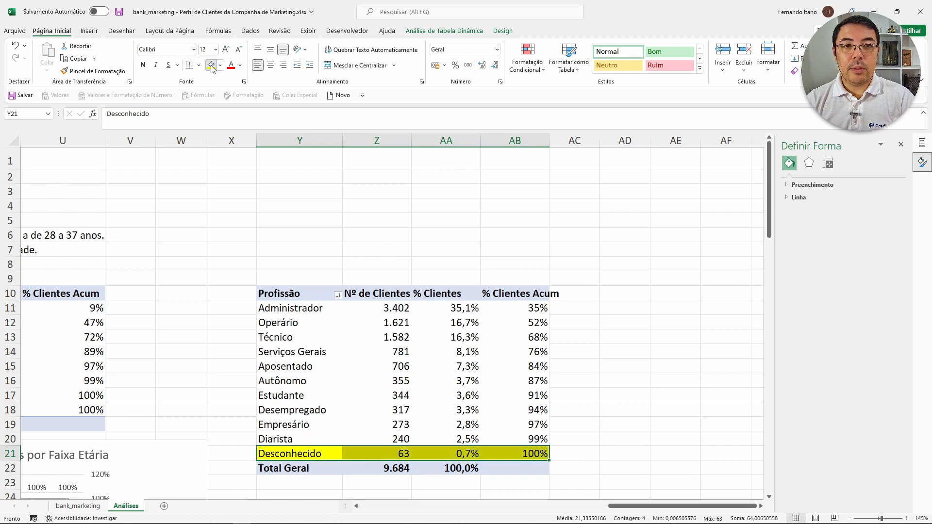
left_click(428, 394)
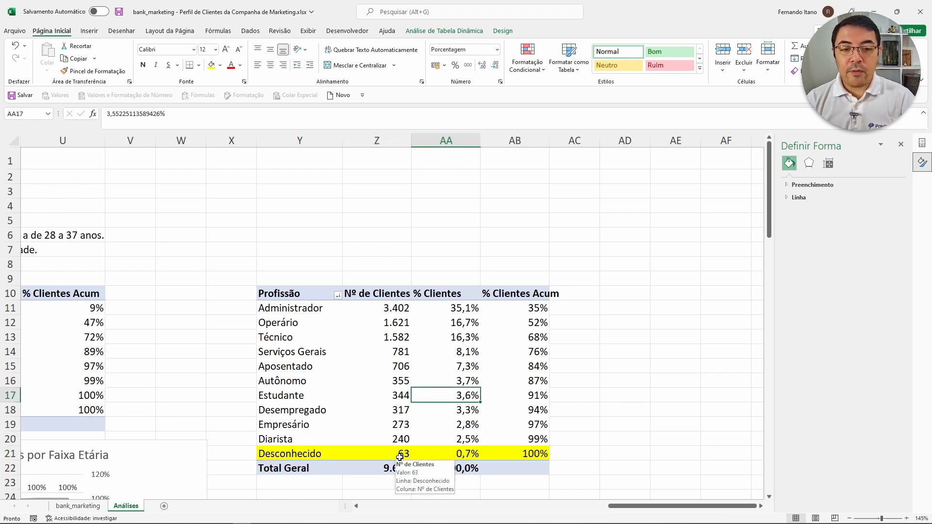
scroll(400, 456, "down", 1)
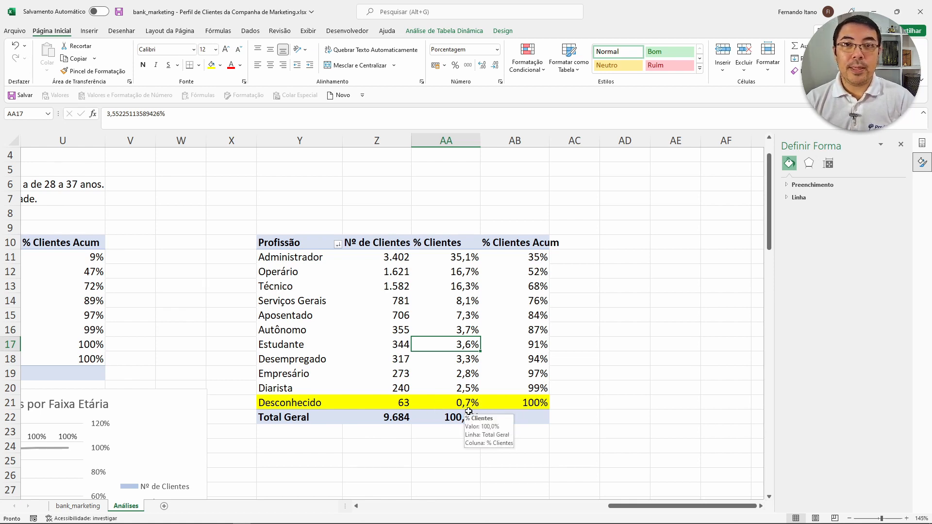
scroll(469, 411, "up", 1)
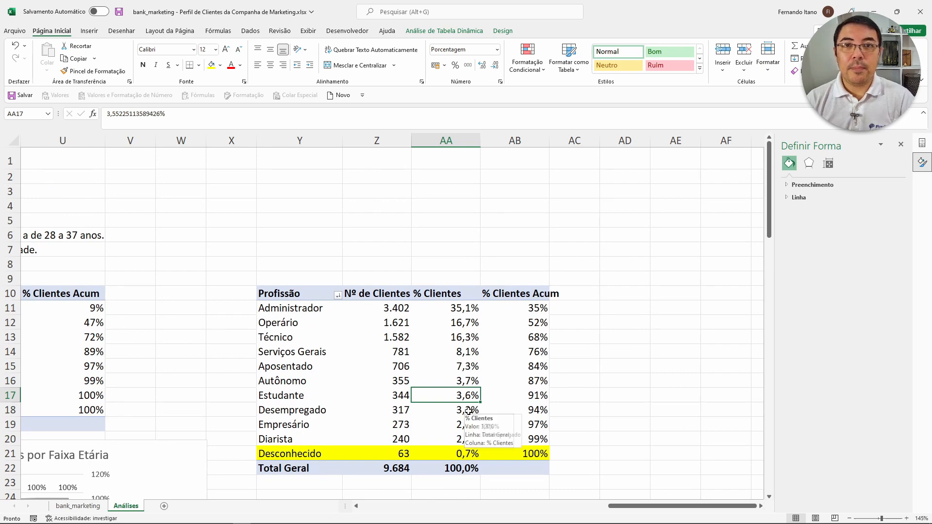
- Copy the Idade and Insights headings from R4:R5 to Y4:Y5 and change the copied title to Profissão
left_click(317, 178)
key("Left")
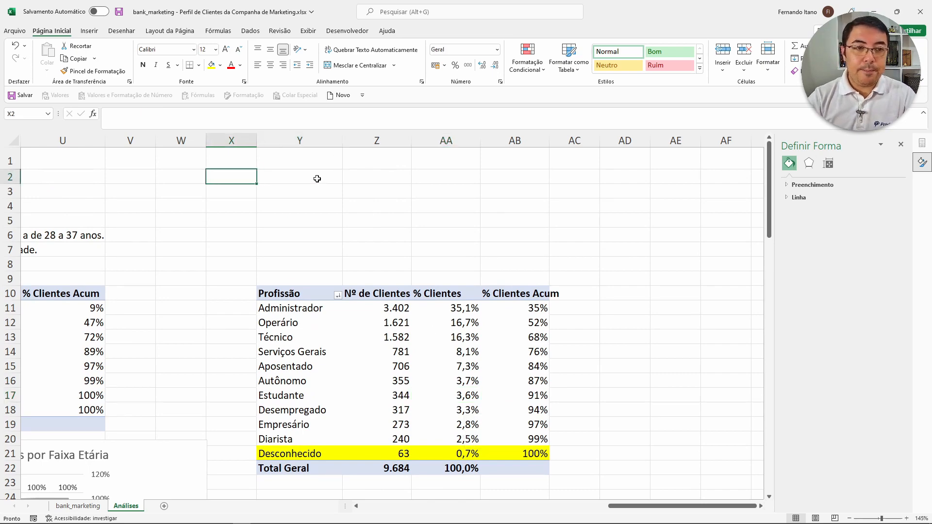
key("Left")
key("Left")
key("Left")
key("Left")
key("Left")
key("Left")
key("Left")
key("Down")
key("Down")
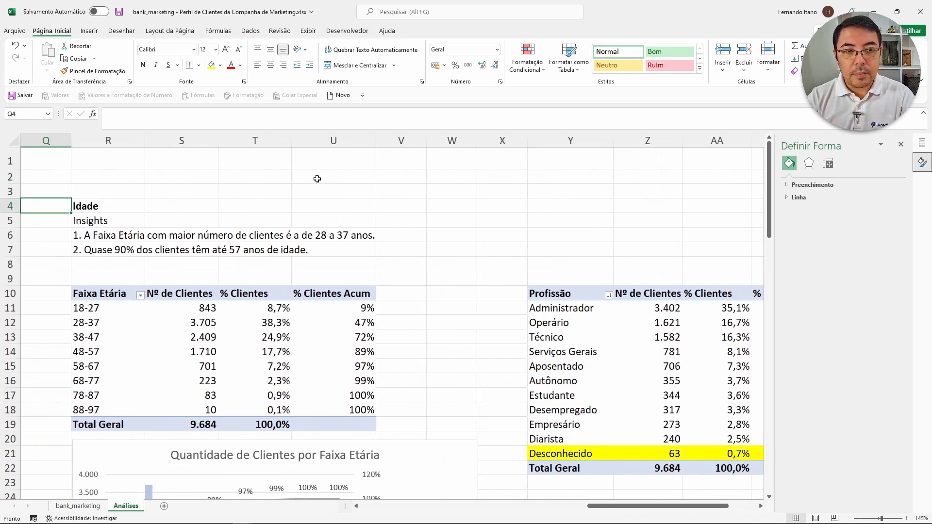
key("Right")
key("shift+Down")
key("ctrl+c")
key("Right")
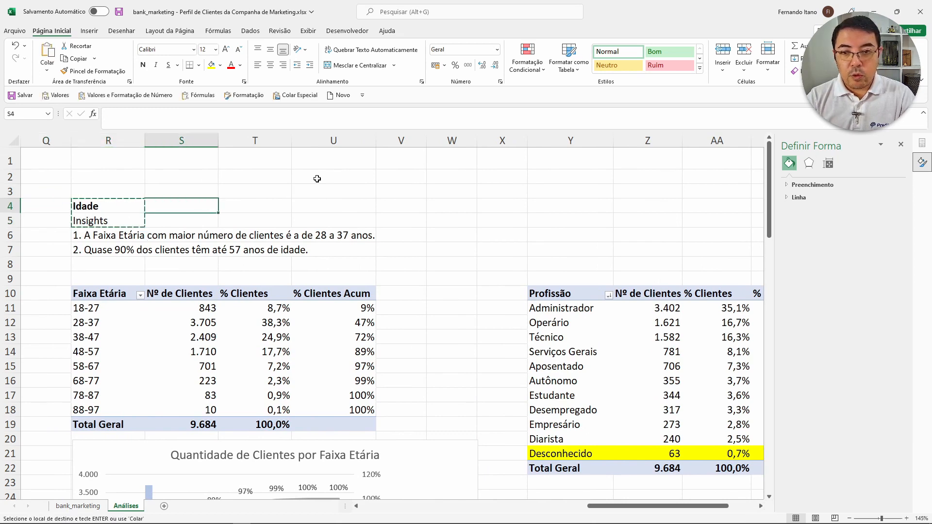
key("Right")
key("Right")
key("Right")
key("Right")
key("Right")
key("Right")
key("ctrl+v")
key("Escape")
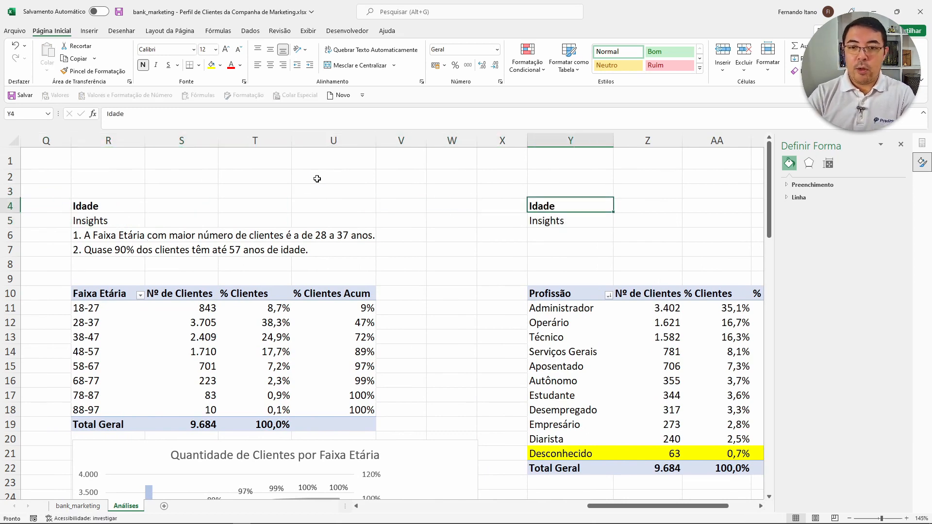
type("Profissão")
key("Return")
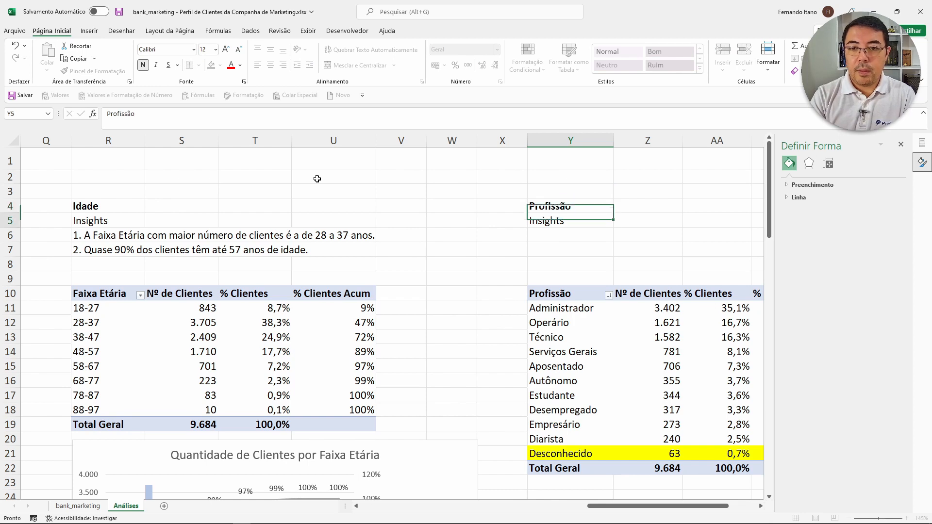
- Enter the first profession insight in Y6: "1. A profissão Administrador é a mais frequente entre os clientes (35%)."
key("Down")
type("1.")
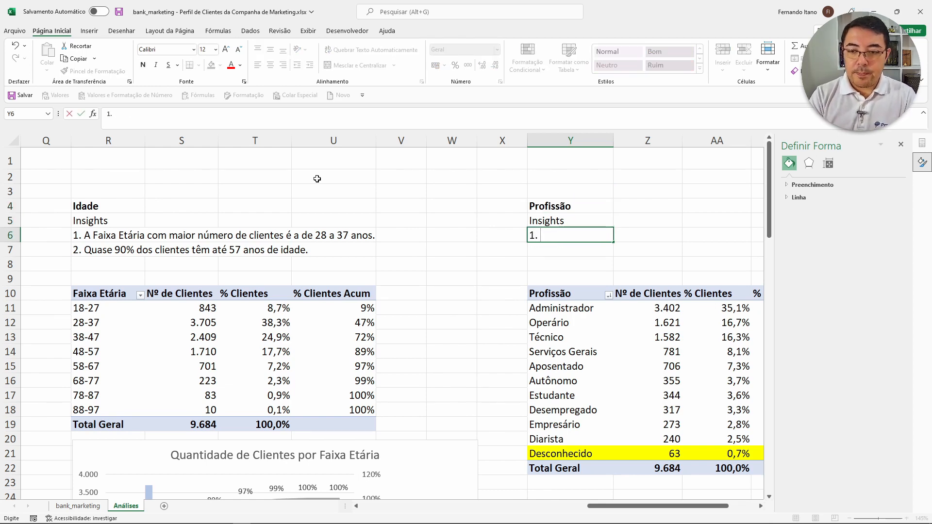
type(" A p")
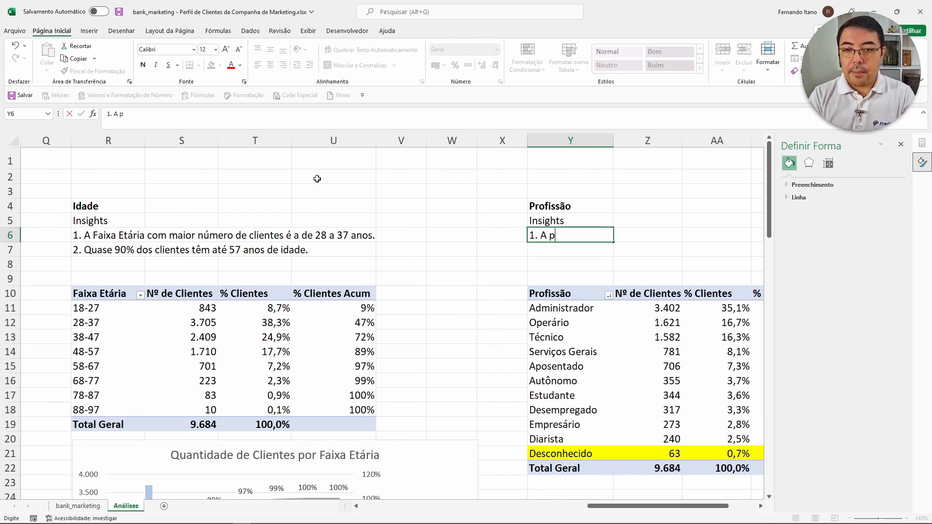
type("rofissão Admin")
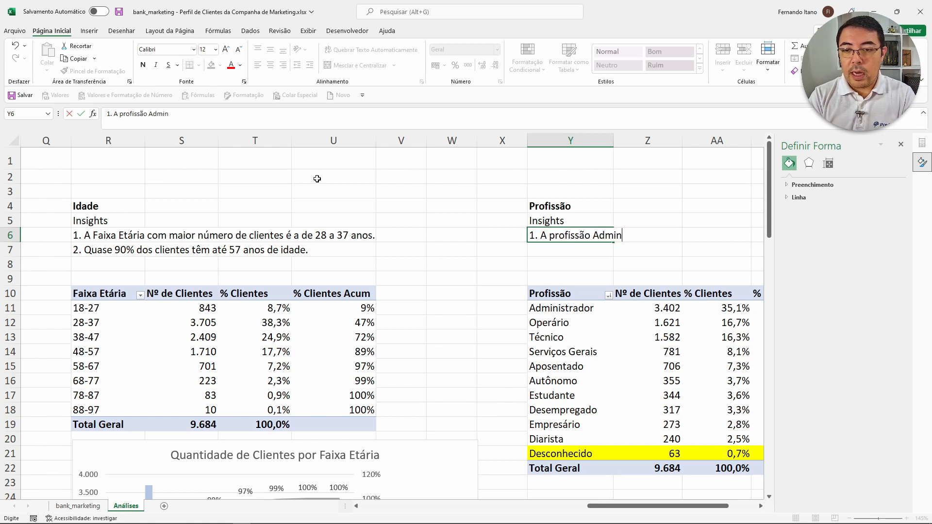
type("istrador é a mais fd")
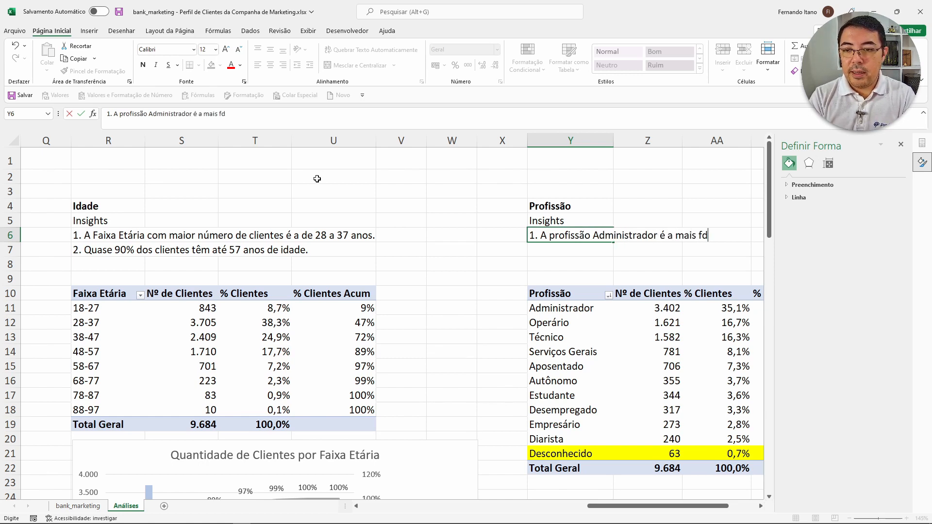
key("BackSpace")
type("requente en")
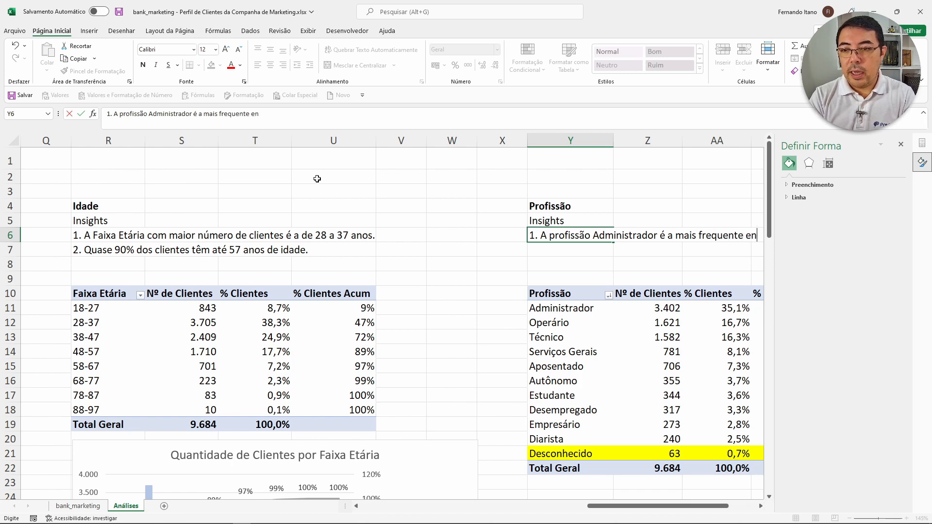
type("tre os clientes")
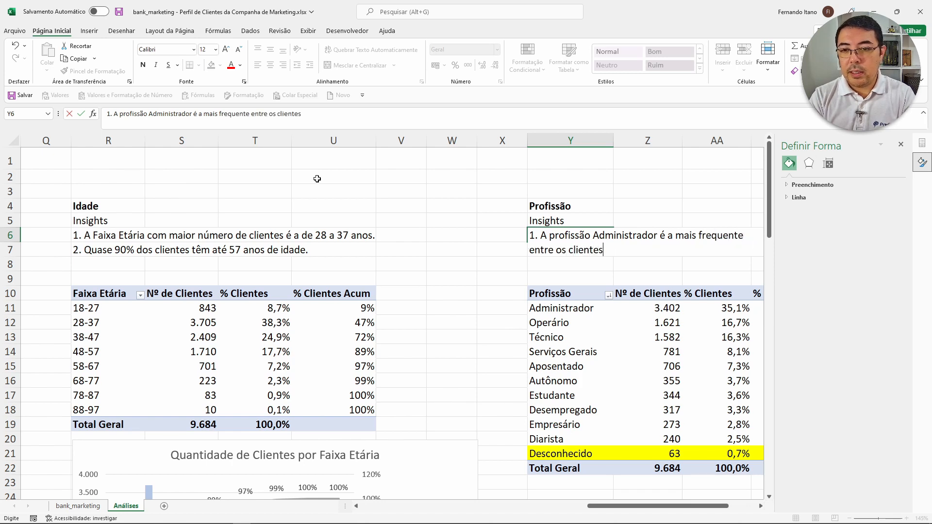
type(" (35")
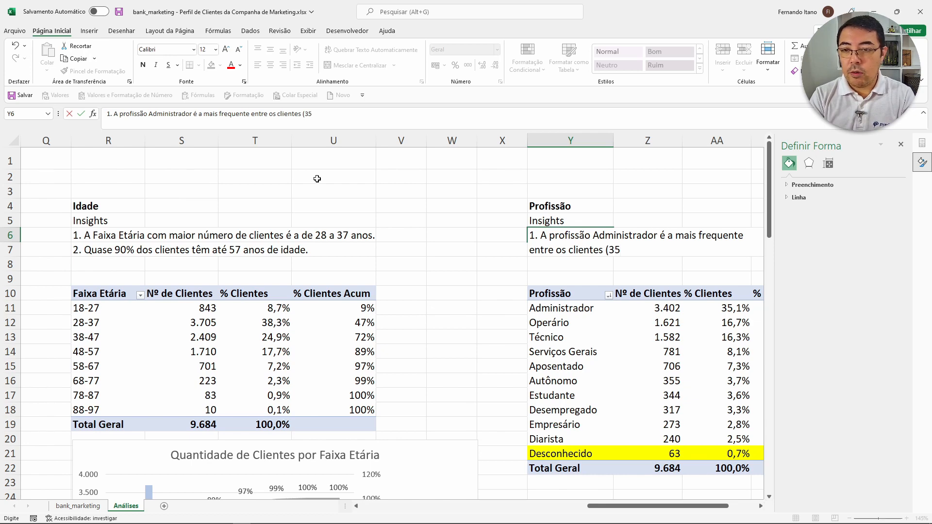
type("%)")
key("Return")
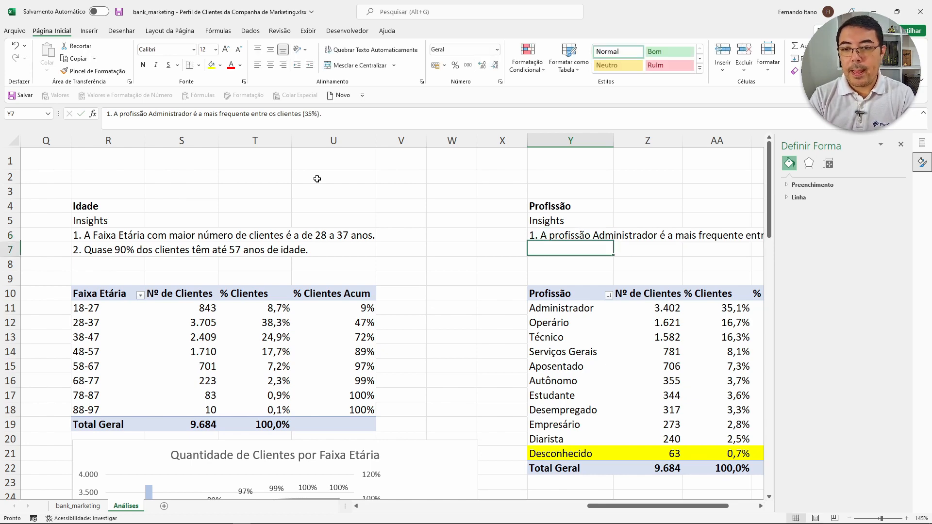
- Examine the client counts, percentages and cumulative percentages of the profession table's leading rows, from Administrador to Serviços Gerais
left_click(663, 186)
scroll(662, 185, "right", 3)
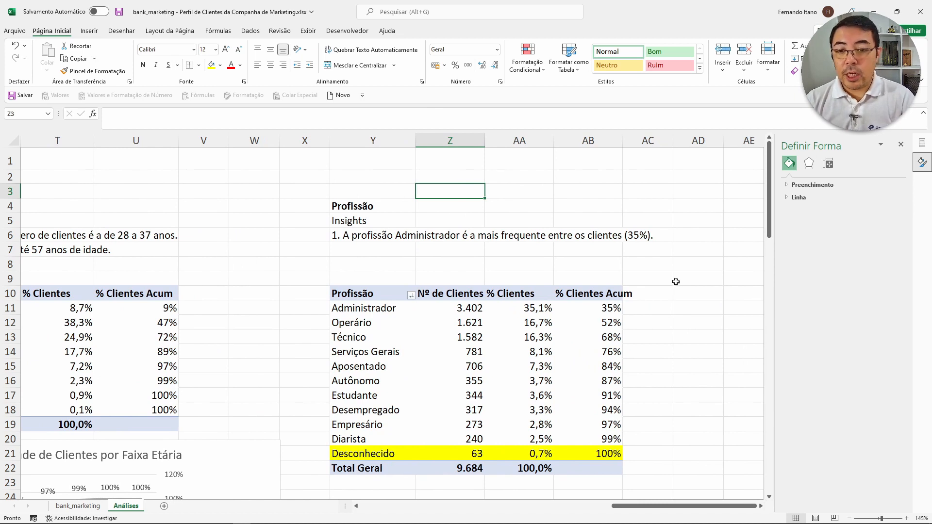
left_click_drag(351, 310, 601, 312)
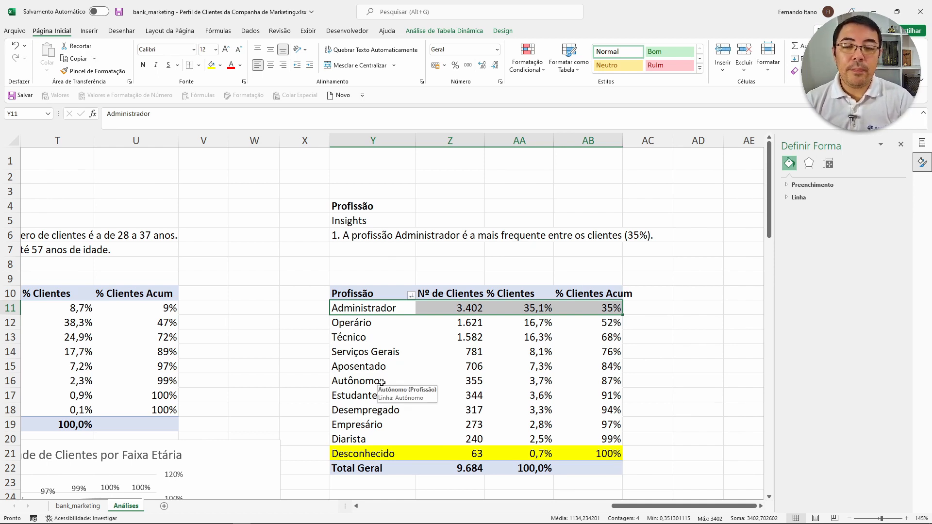
left_click(395, 308)
left_click_drag(385, 312, 589, 356)
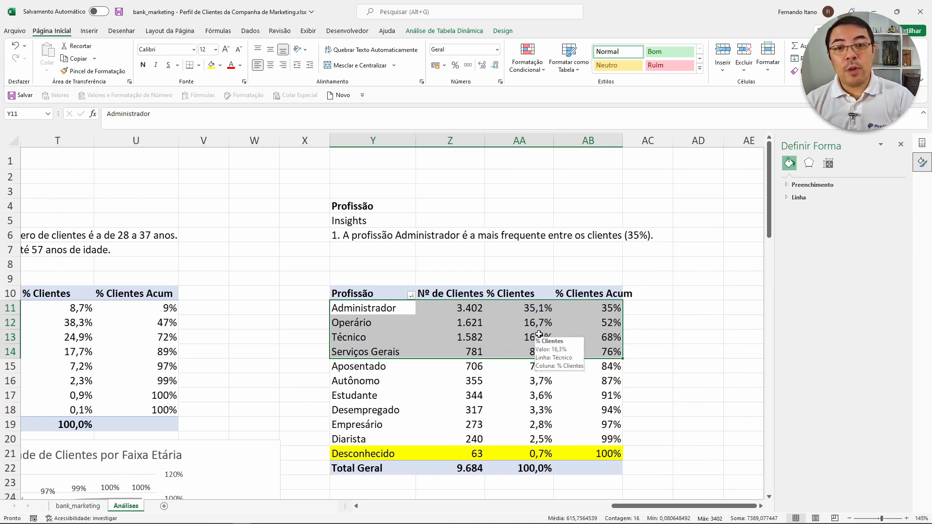
left_click(378, 309)
left_click(373, 324)
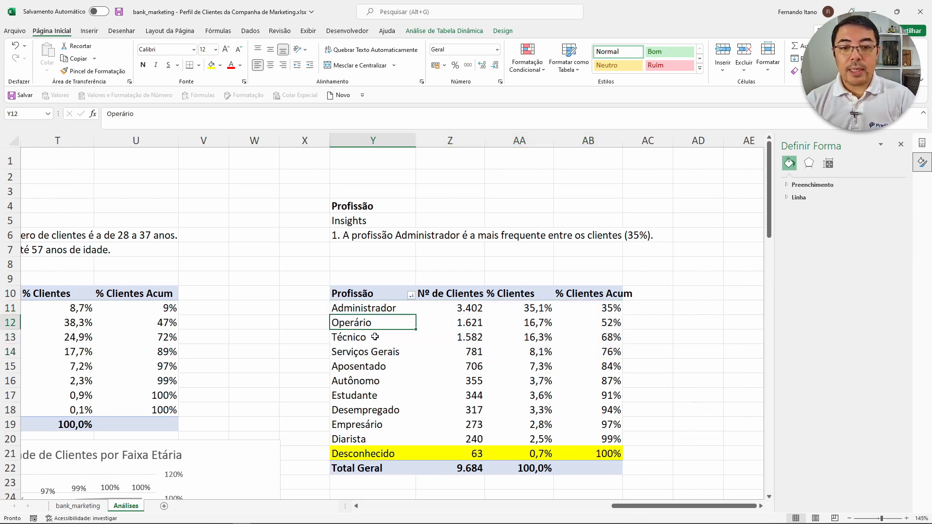
left_click(376, 337)
left_click(375, 347)
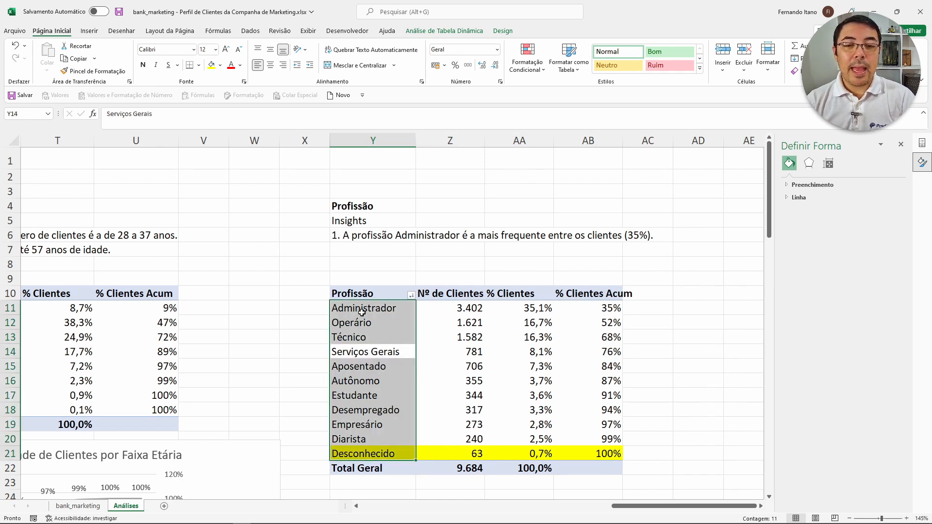
left_click_drag(362, 312, 586, 316)
left_click_drag(351, 324, 593, 324)
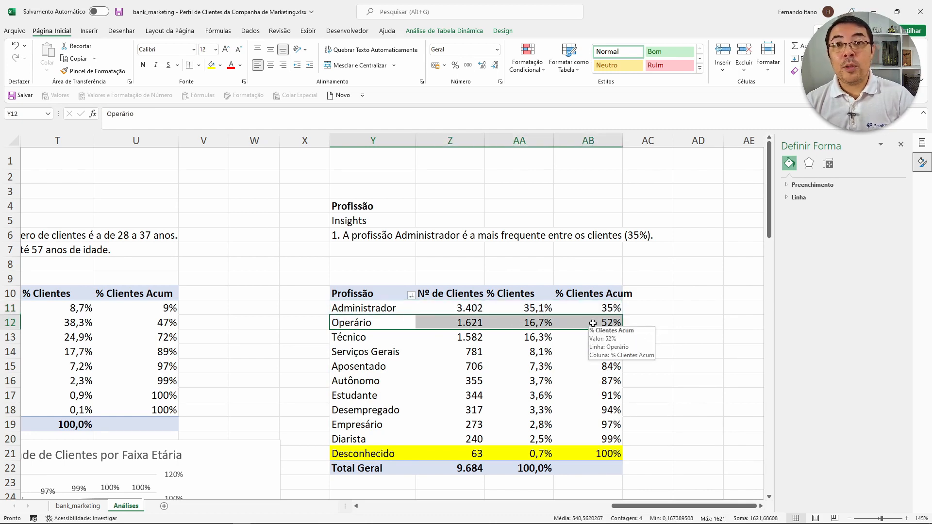
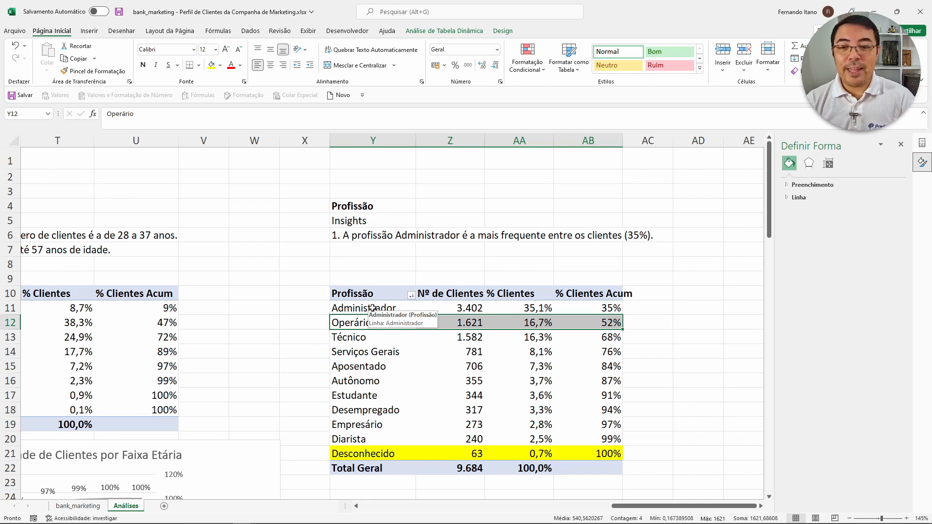
- Save the Quantidade de Clientes por Faixa Etária chart as the template Gráfico Pareto.crtx, replacing the existing file
scroll(373, 308, "down", 2)
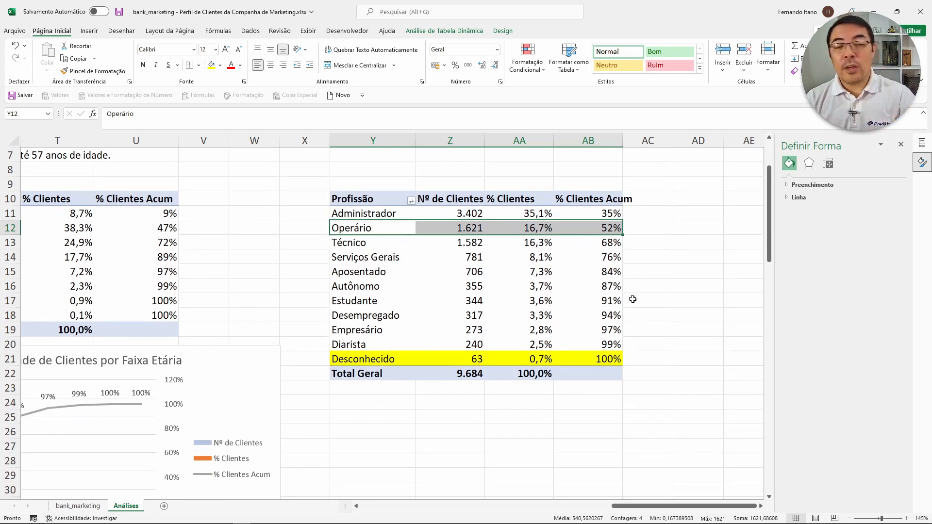
scroll(633, 300, "down", 2)
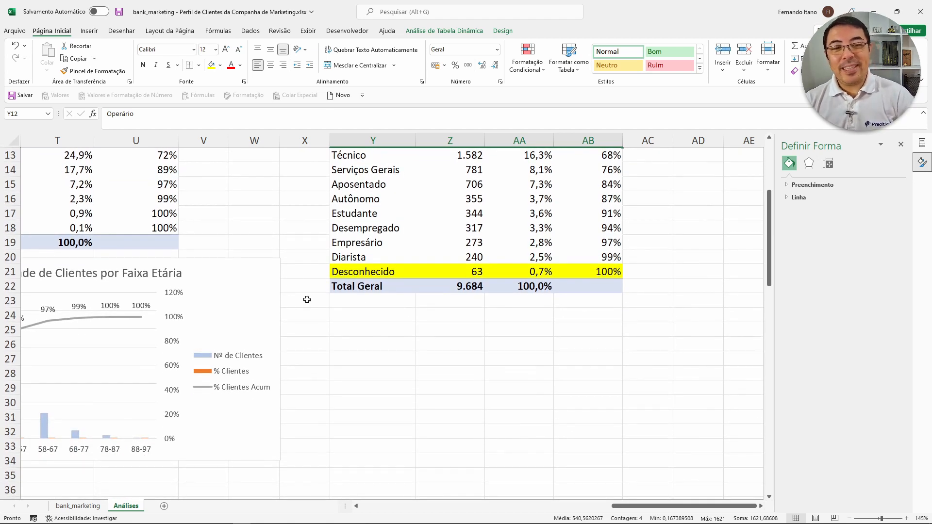
left_click(210, 272)
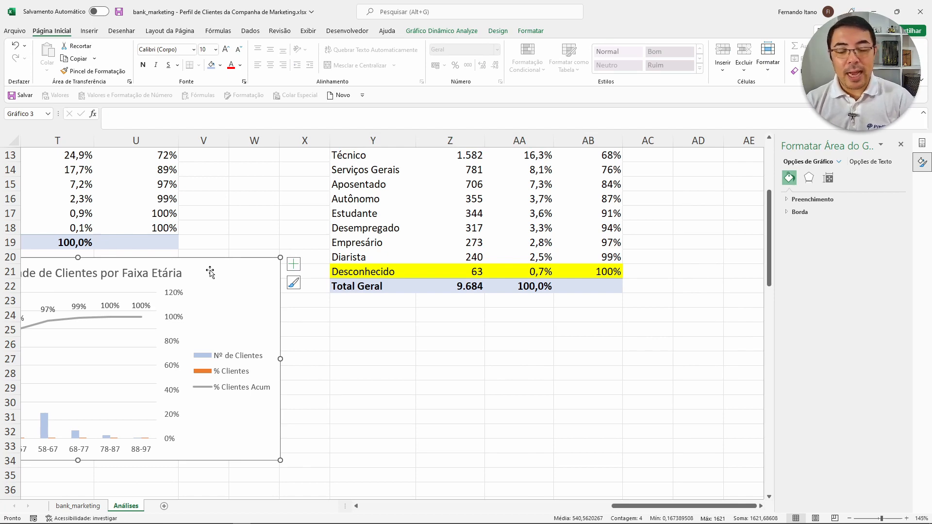
left_click(223, 243)
scroll(233, 263, "left", 3)
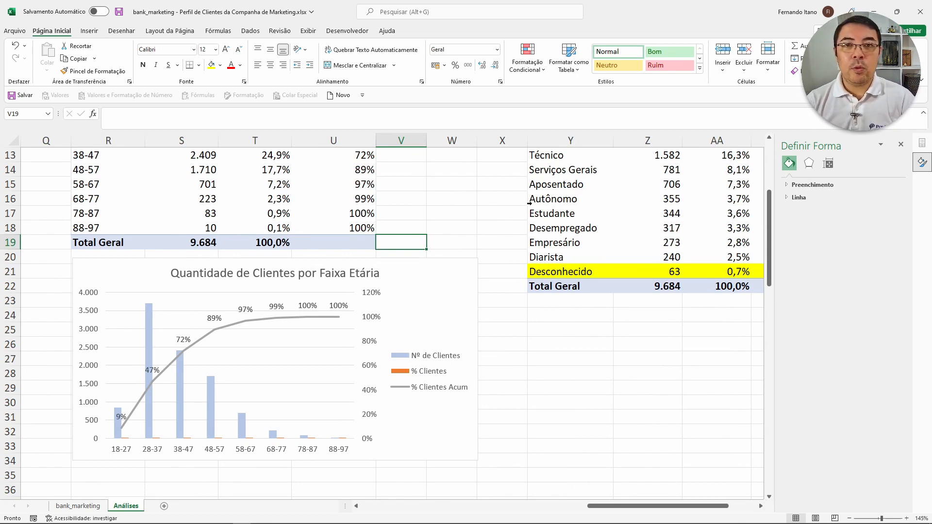
left_click(428, 286)
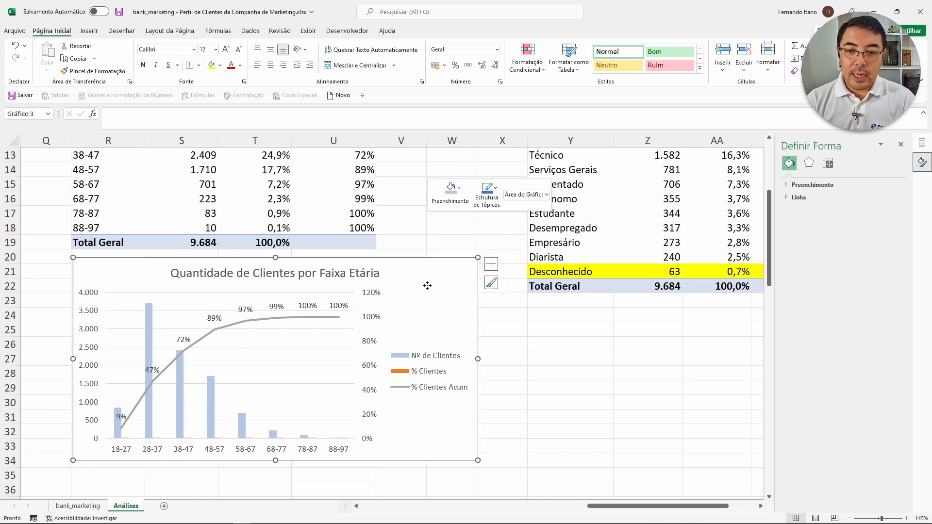
right_click(427, 286)
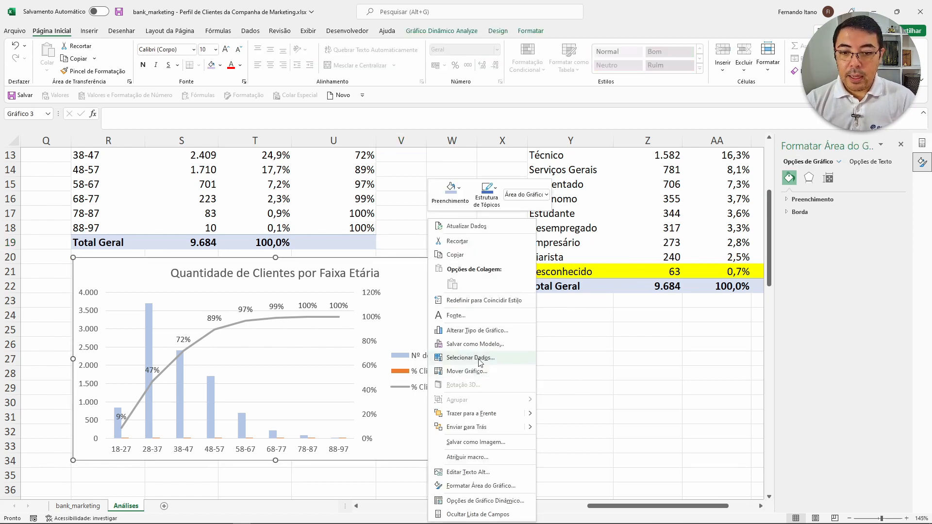
key("Escape")
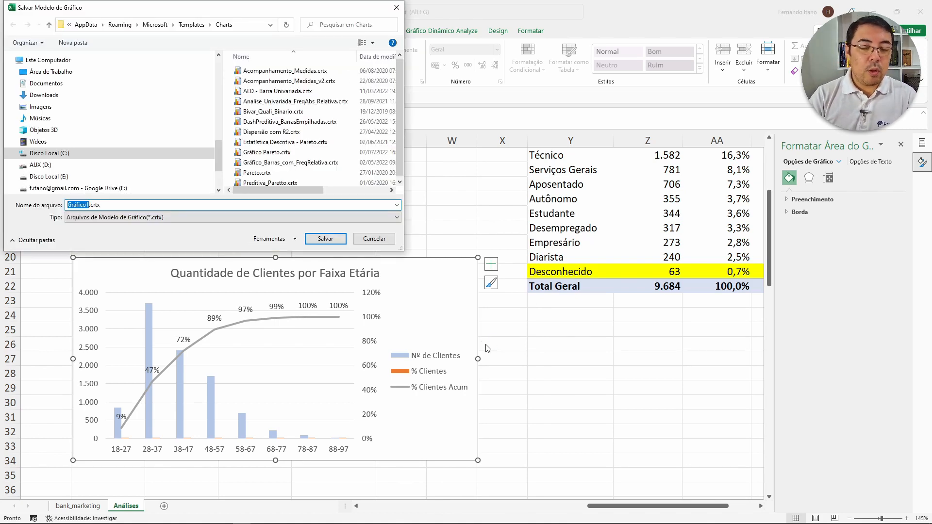
type("Gráfico Pare")
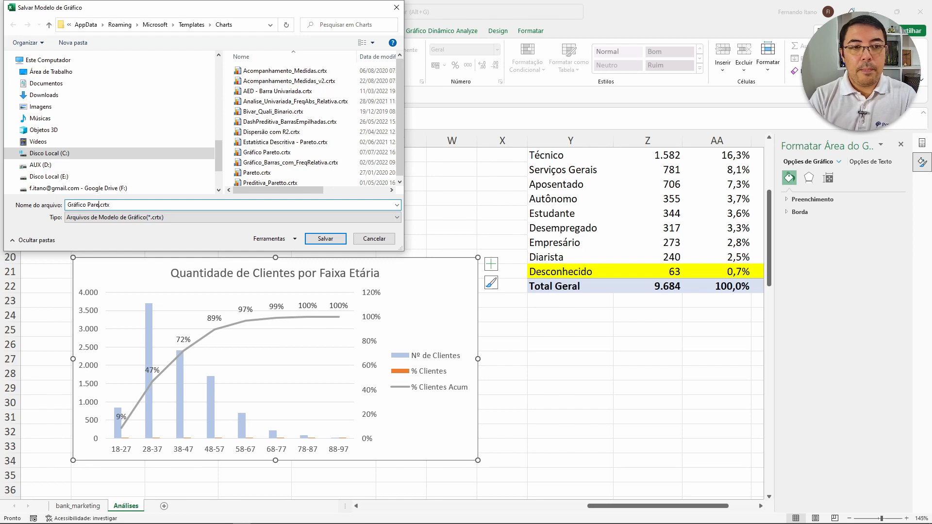
type("to")
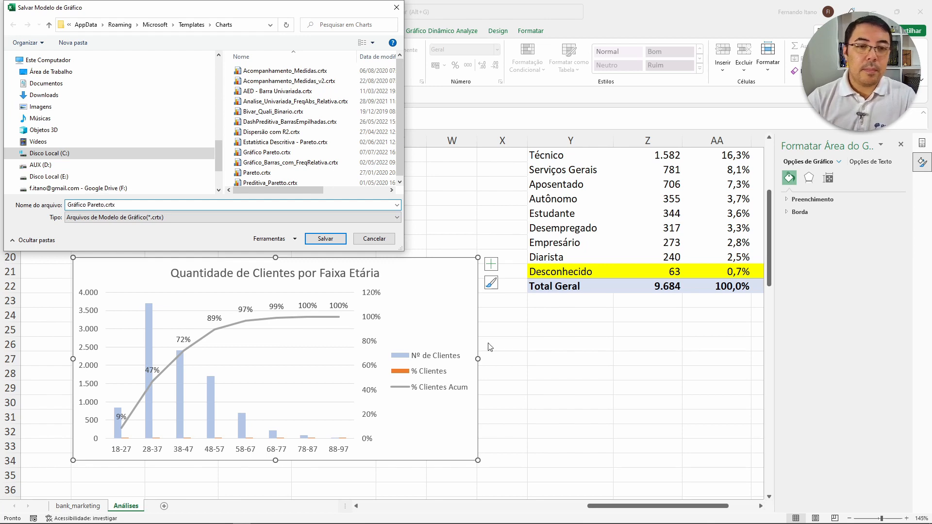
left_click(336, 238)
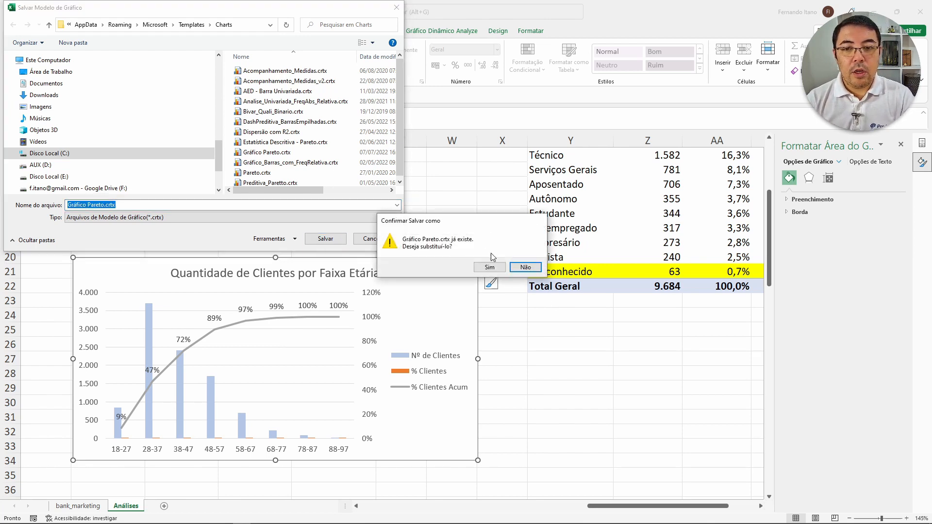
left_click(488, 269)
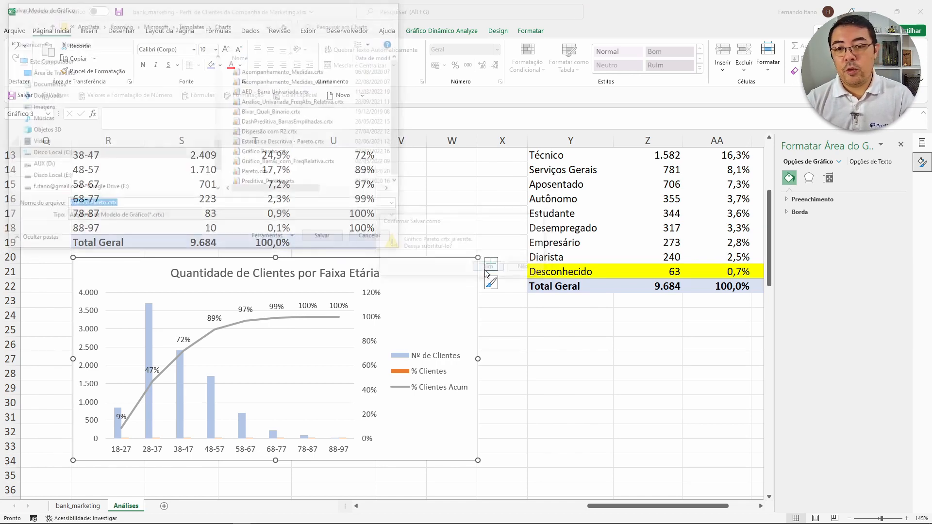
left_click(528, 316)
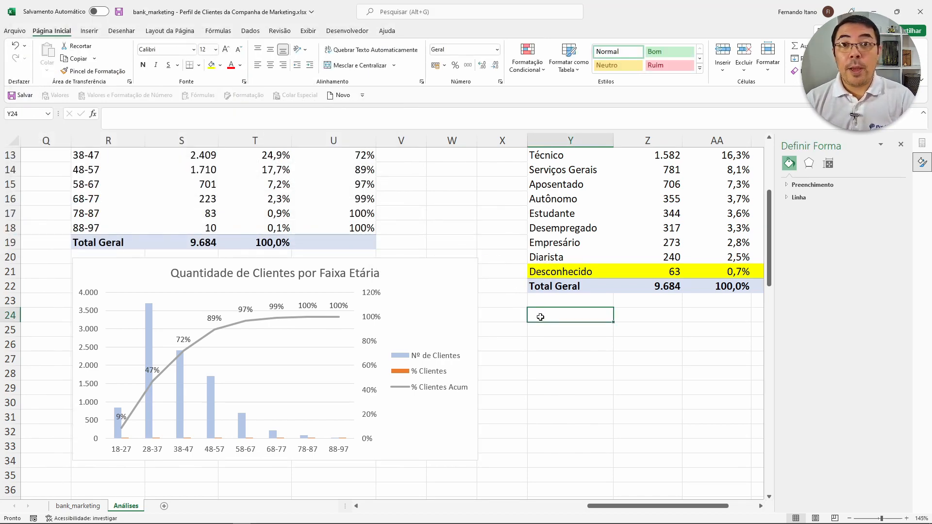
- Insert a chart for the profession pivot table based on the saved Gráfico Pareto template
scroll(540, 317, "right", 3)
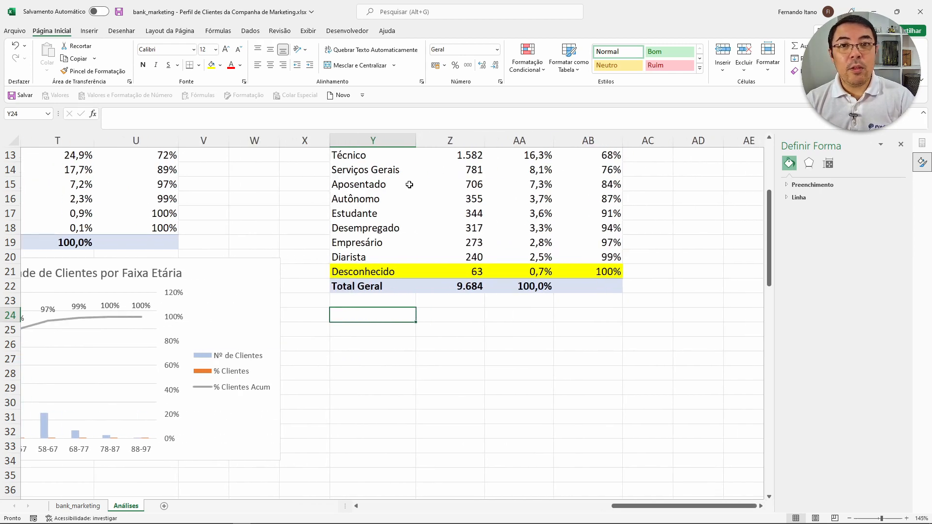
left_click(349, 186)
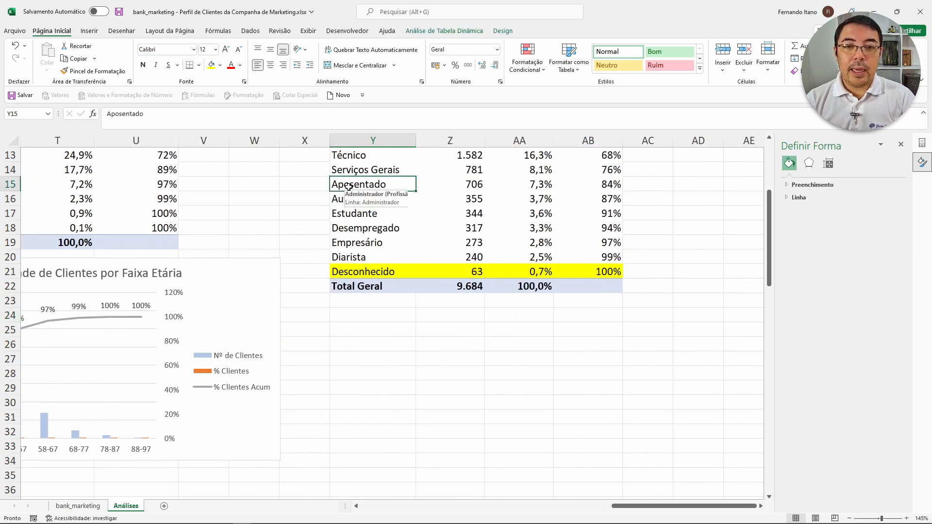
left_click(89, 30)
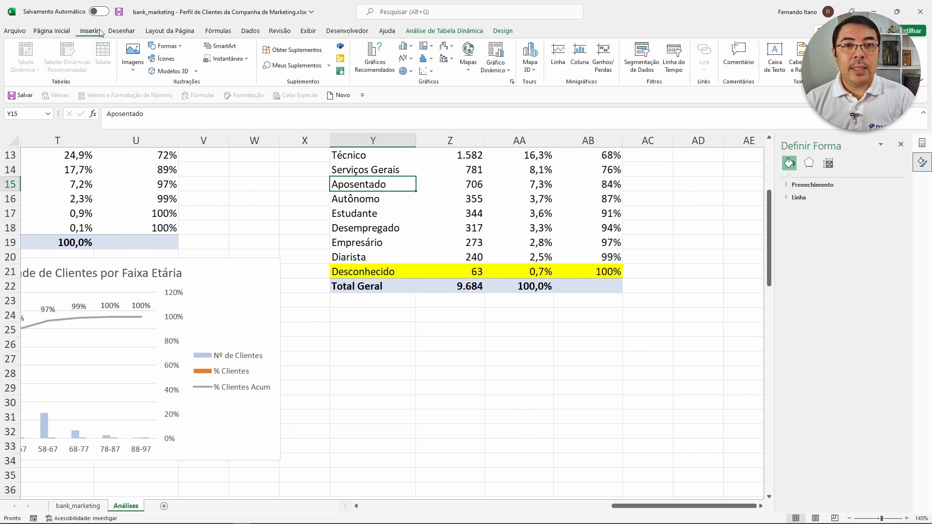
left_click(371, 61)
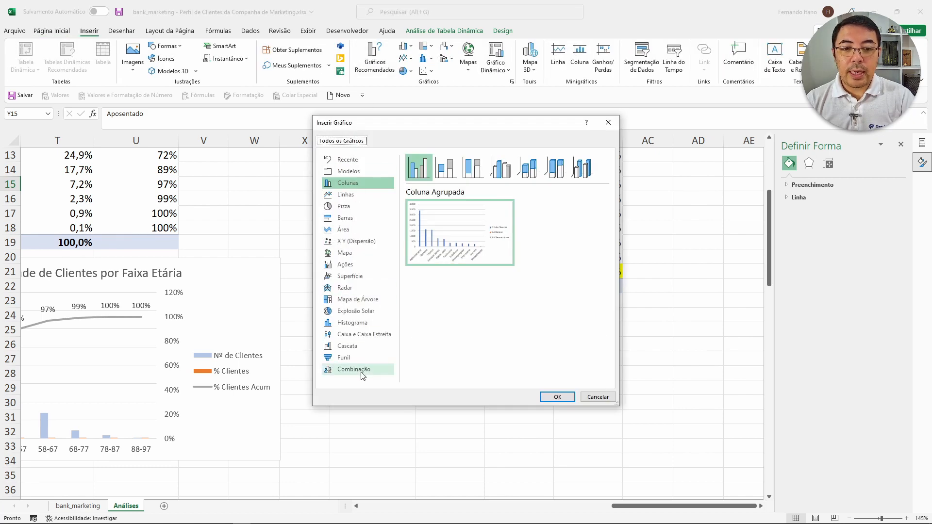
left_click(356, 172)
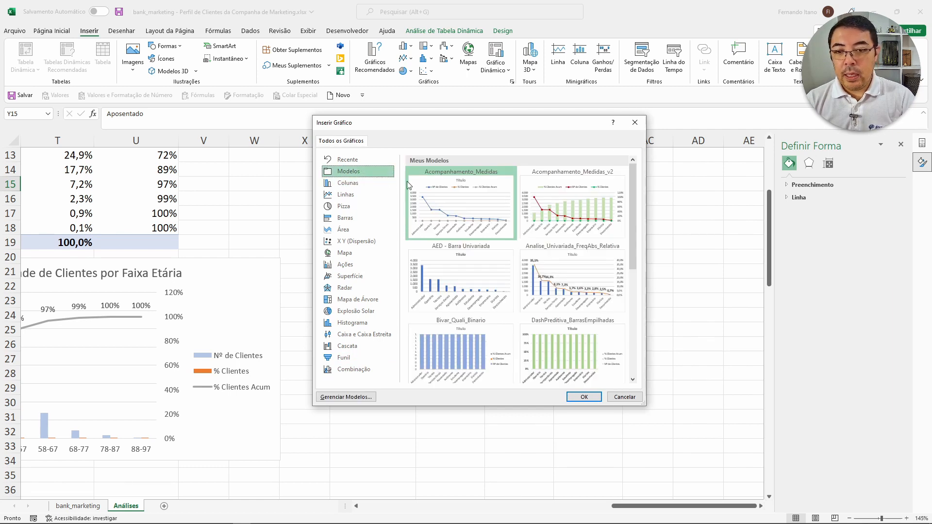
left_click_drag(636, 215, 645, 300)
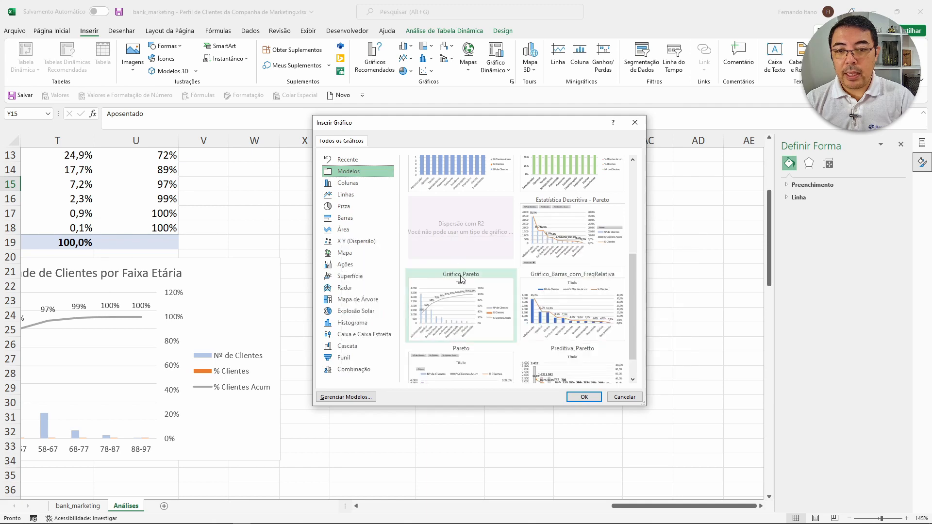
mouse_move(461, 292)
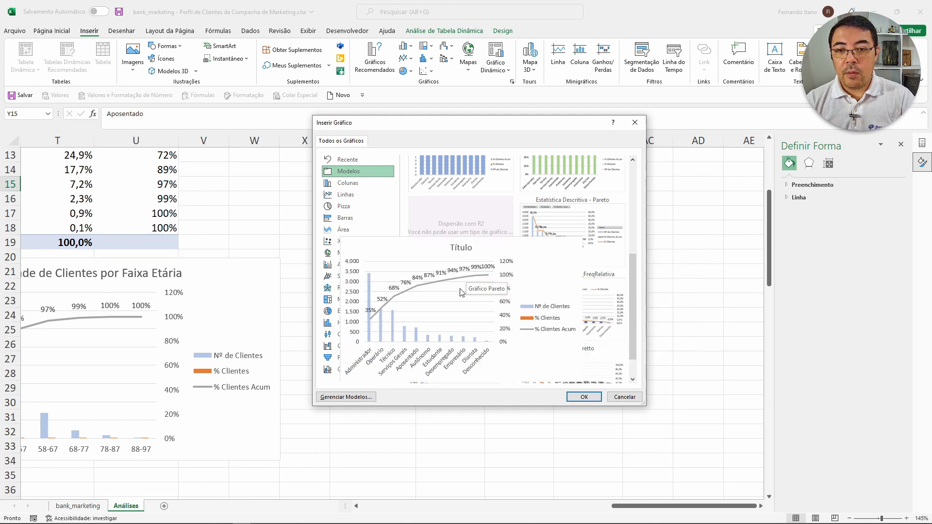
left_click(585, 398)
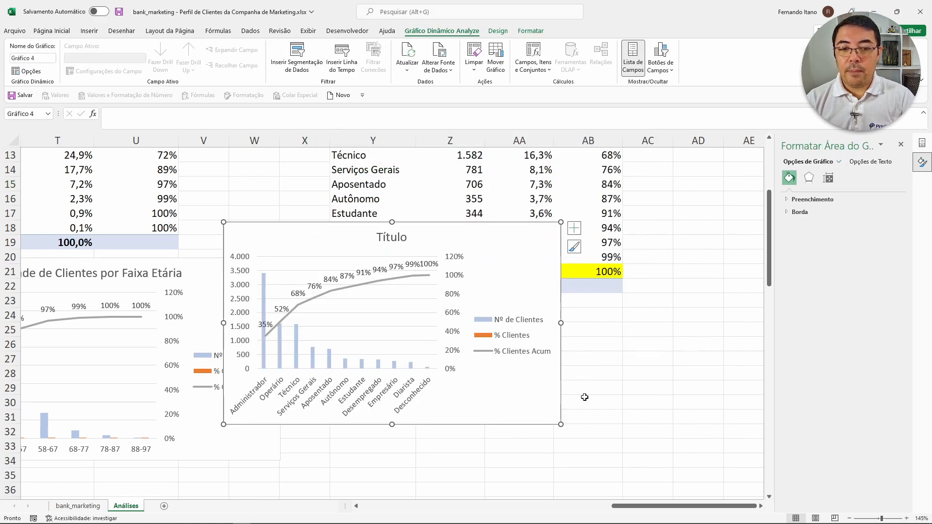
- Move the profession chart below its pivot table, starting at row 24 under column Y, and widen it to reach column AE
left_click_drag(284, 226, 396, 315)
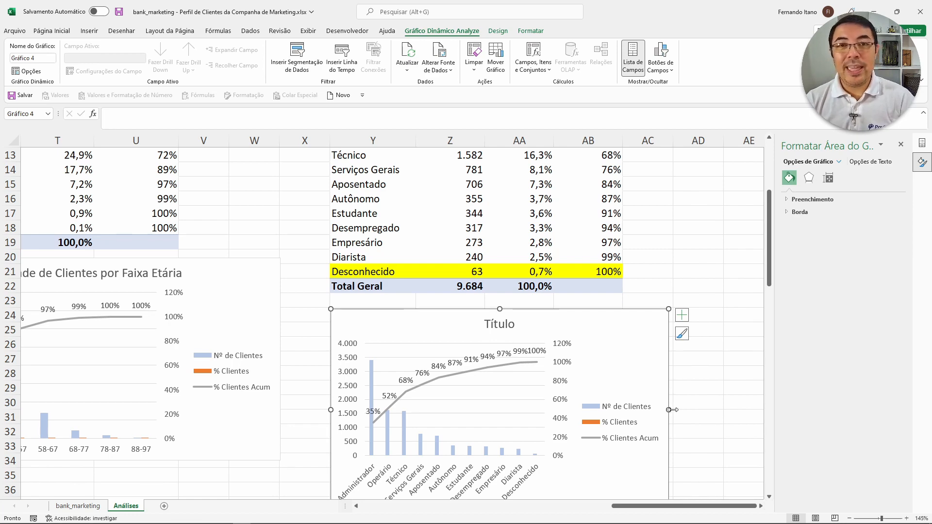
left_click_drag(669, 409, 745, 408)
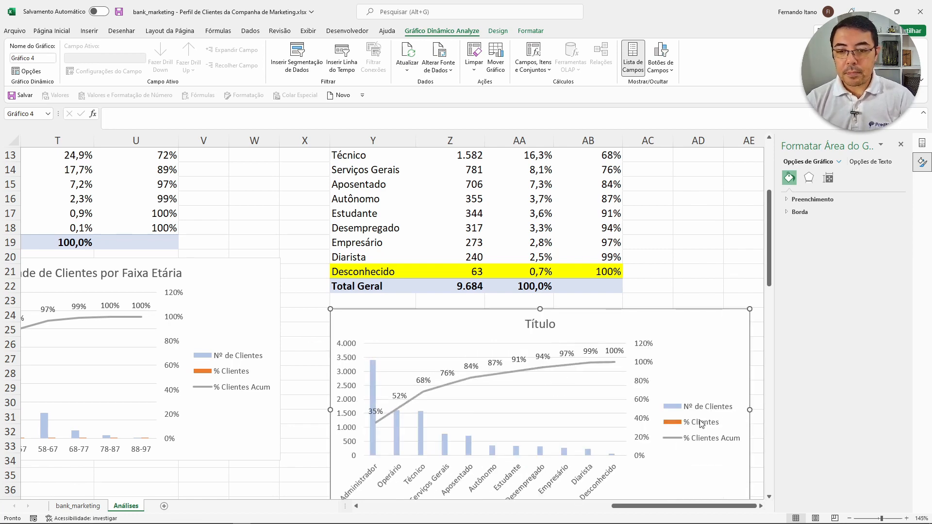
scroll(700, 422, "down", 1)
scroll(699, 422, "down", 2)
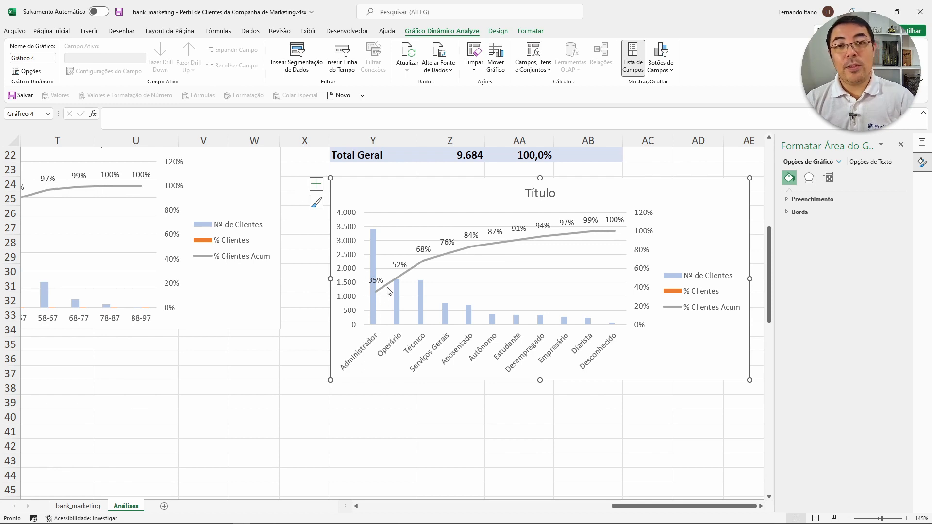
mouse_move(389, 291)
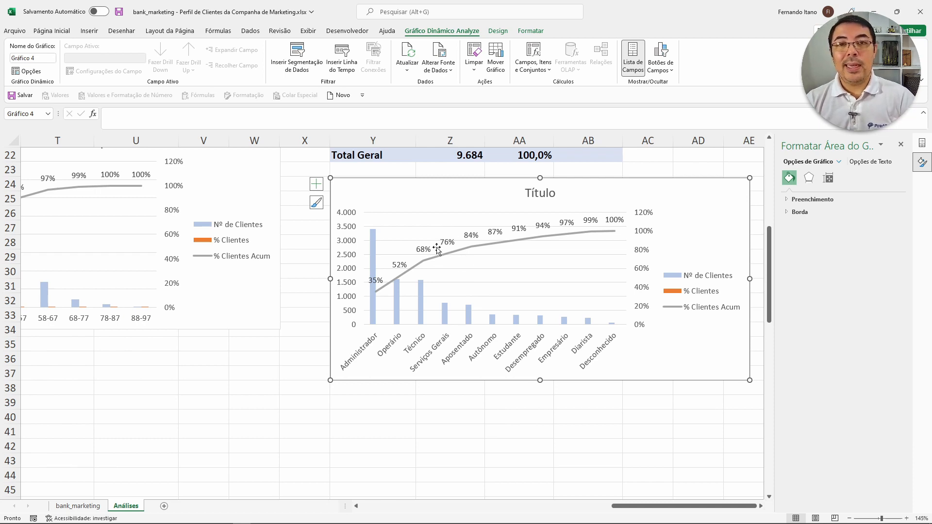
mouse_move(441, 259)
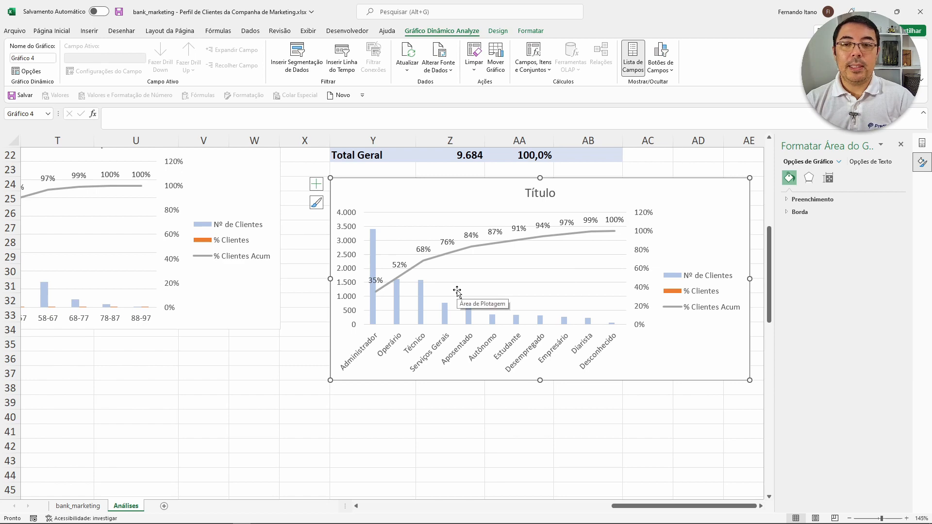
- Start the second profession insight in Y7 with "2. As profissões mais frequentes são: Administrador( 35%),"
scroll(456, 296, "up", 6)
scroll(427, 245, "up", 1)
left_click(376, 248)
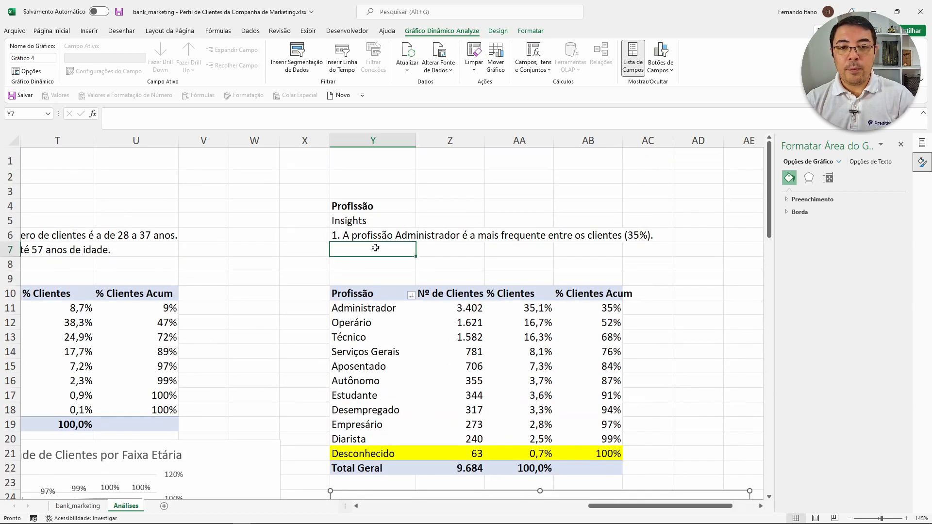
type("2. As ")
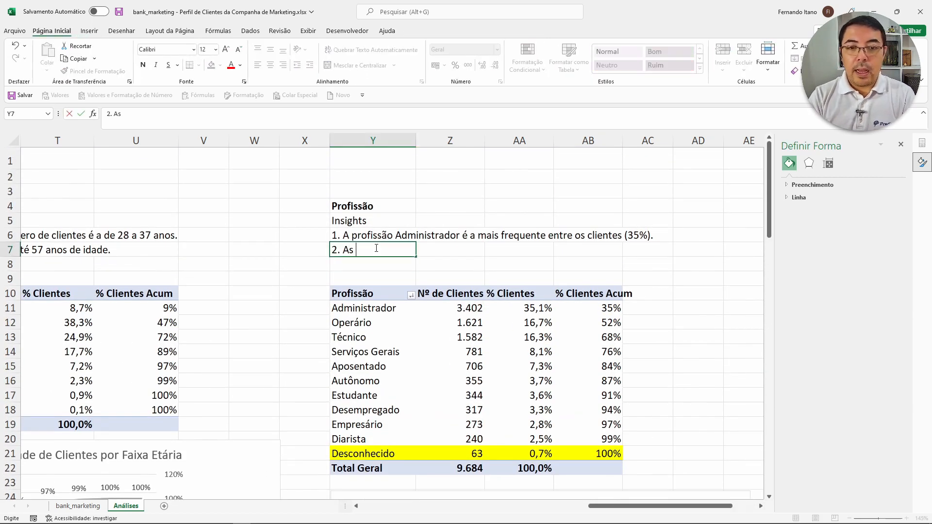
type("profissões masi")
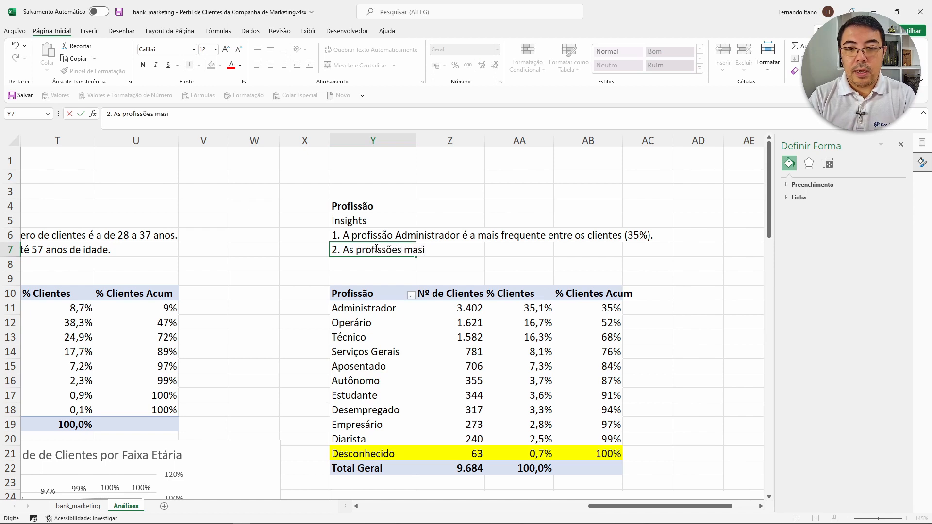
key("BackSpace")
key("BackSpace")
key("BackSpace")
type("is frequens")
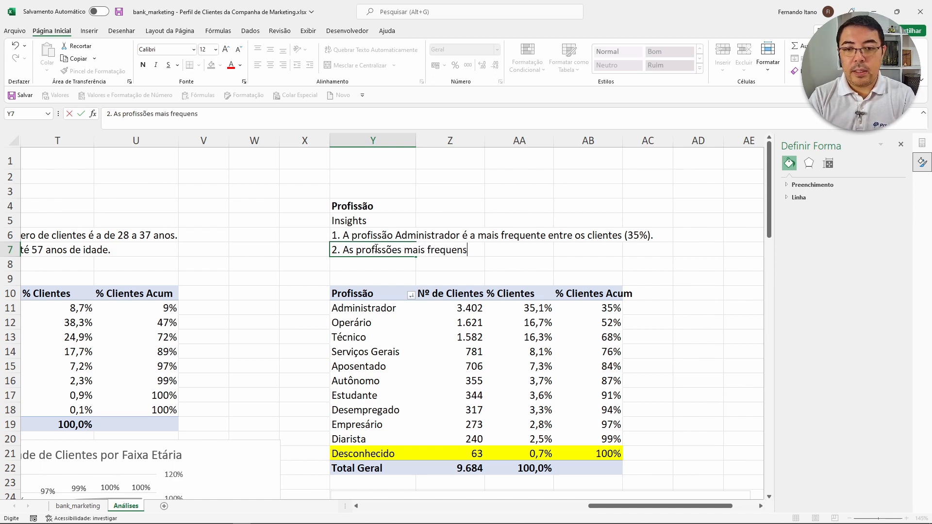
key("BackSpace")
type("tes são")
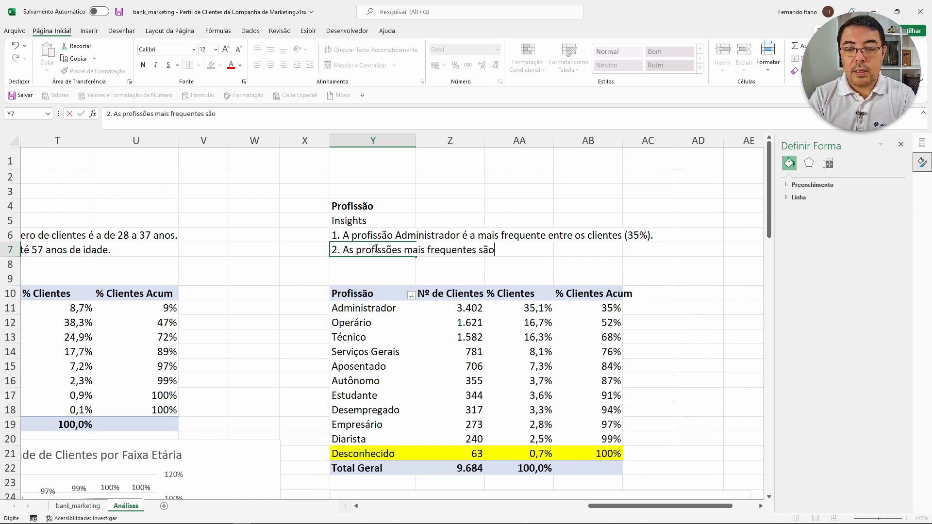
type(": Administr")
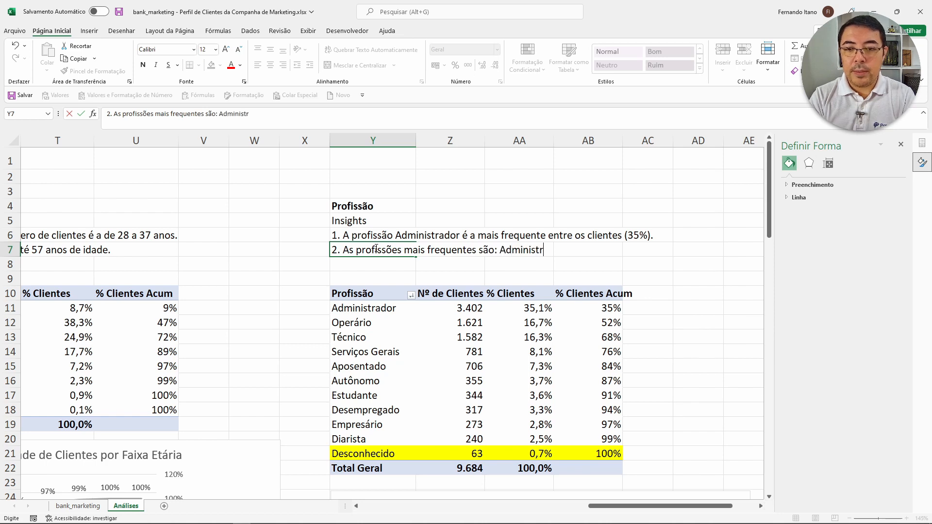
type("ador( 35%),")
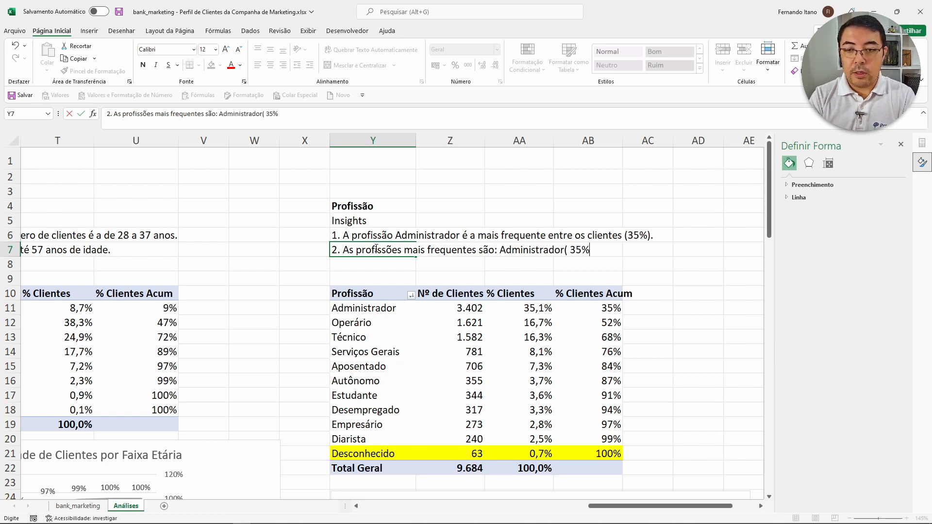
- Correct the spacing in Y7 to "Administrador (35%)," and finish the line with "Operário (17%),"
key("Left")
key("Left")
key("Right")
key("Right")
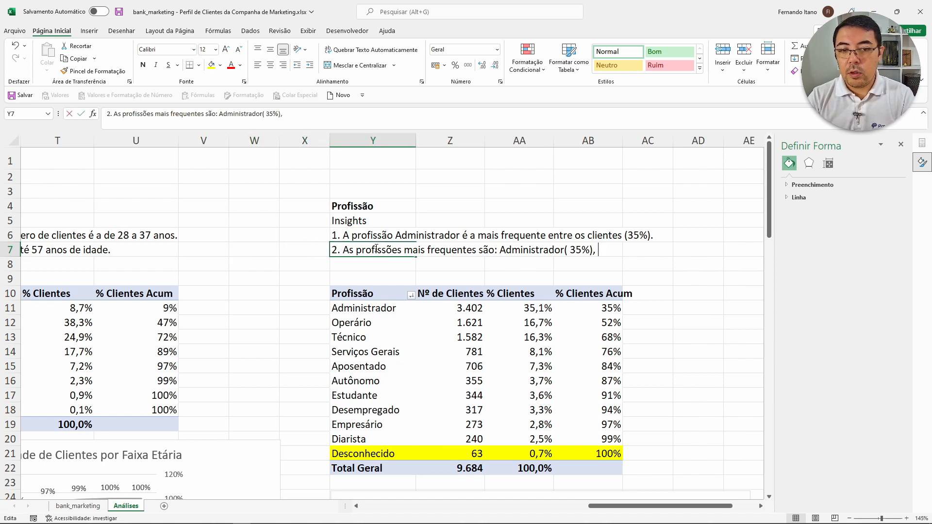
key("F2")
key("Left")
key("Left")
key("Left")
key("Left")
key("Delete")
key("Left")
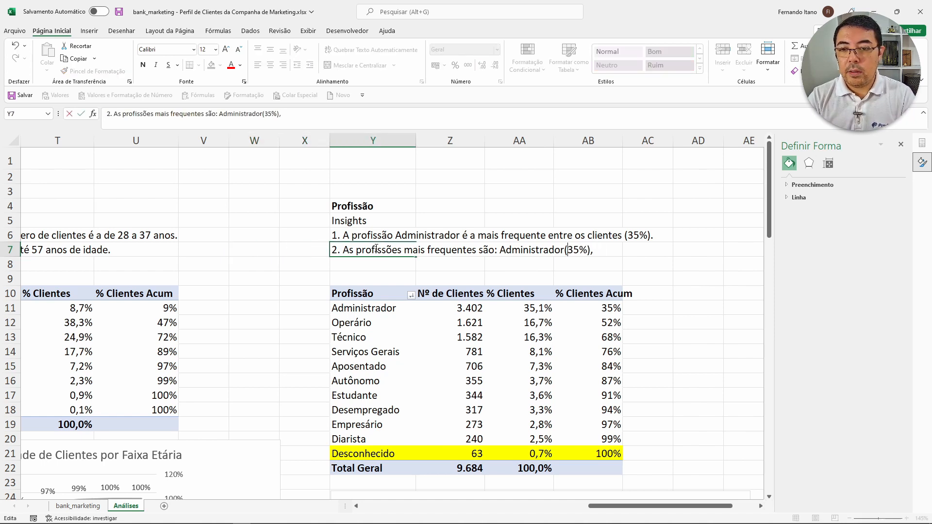
type("(35%), Operário (")
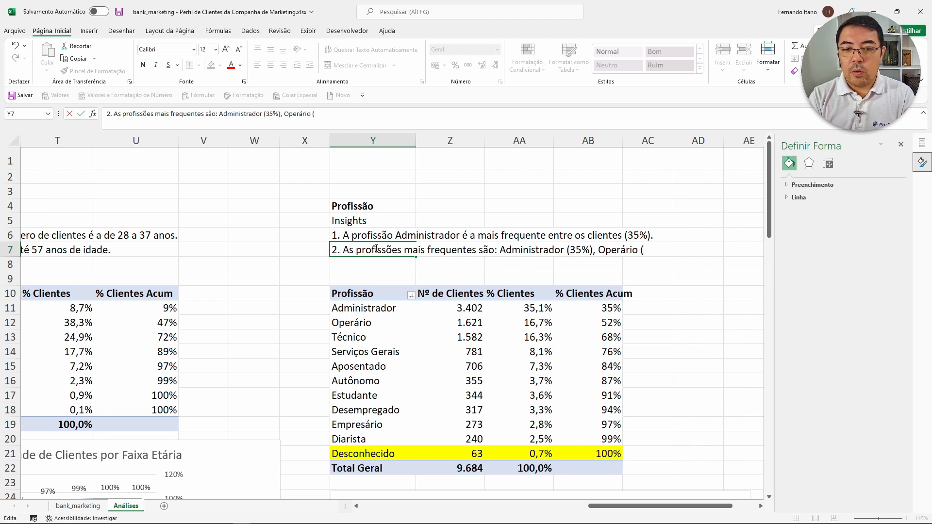
type("17%),")
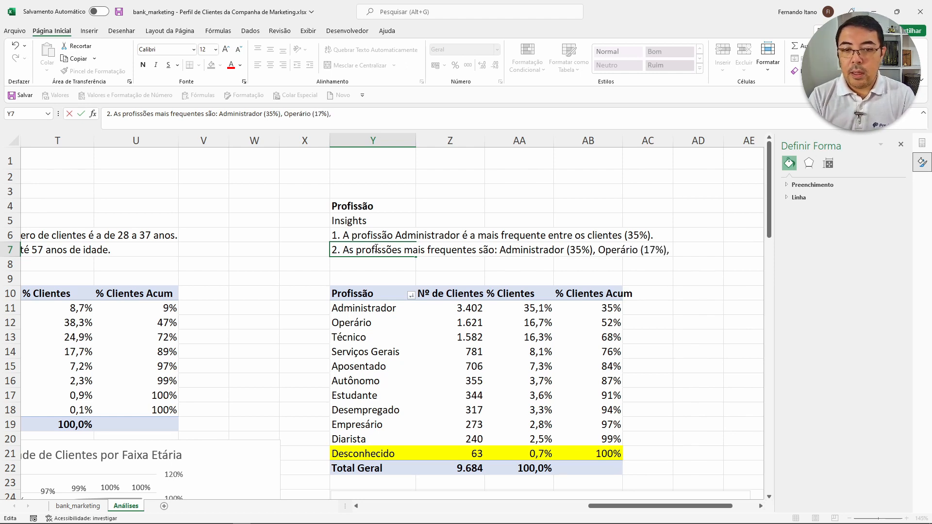
key("Return")
- Continue the second insight in Y8 with "Técnico (16%) e Serviços Gerais (8%)."
key("F2")
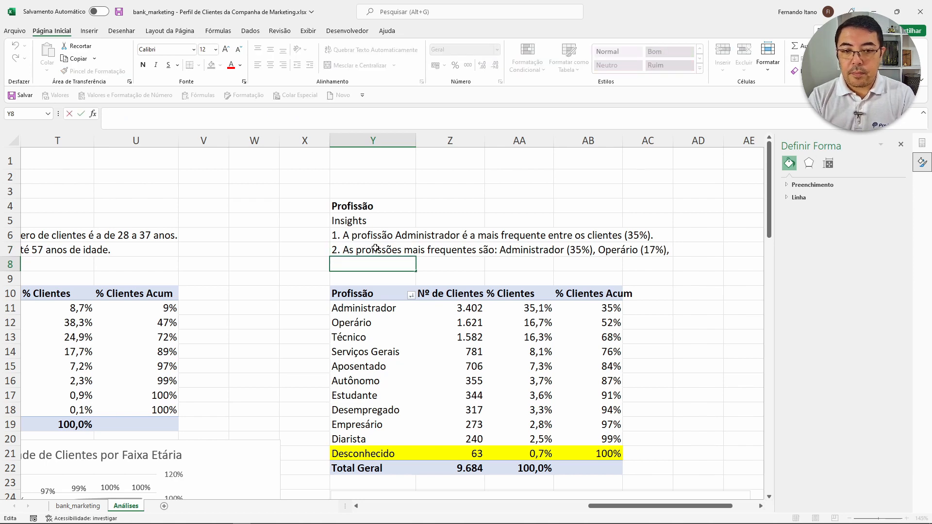
type("Técni")
key("BackSpace")
key("BackSpace")
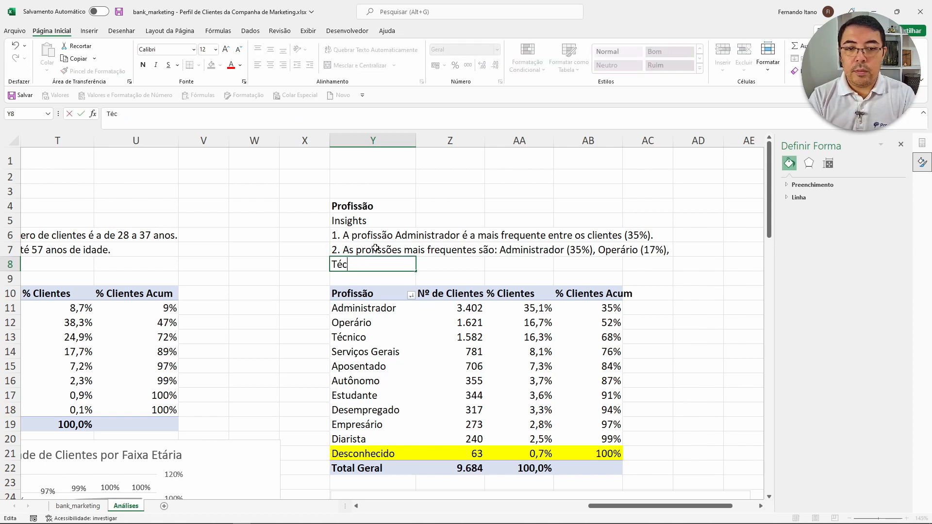
type("c")
key("BackSpace")
type("nico ")
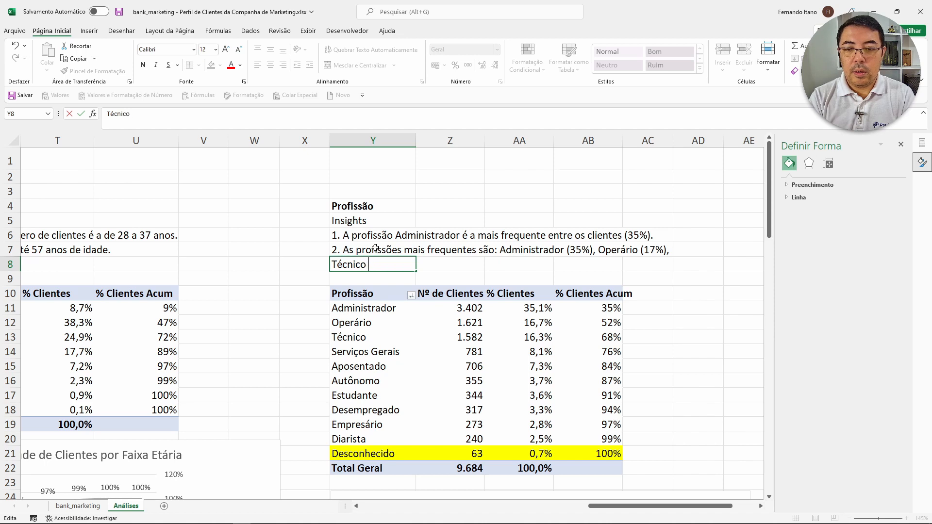
type("(16%) ")
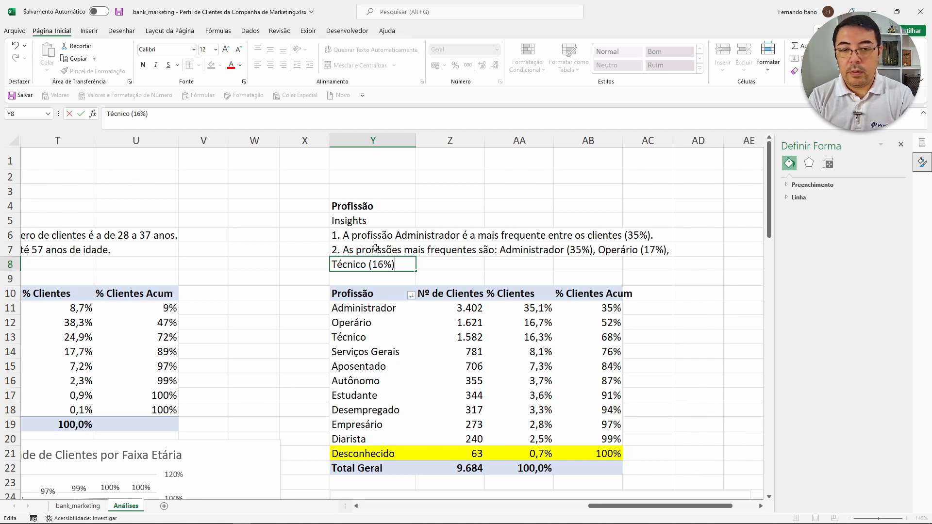
type("e Serviçis")
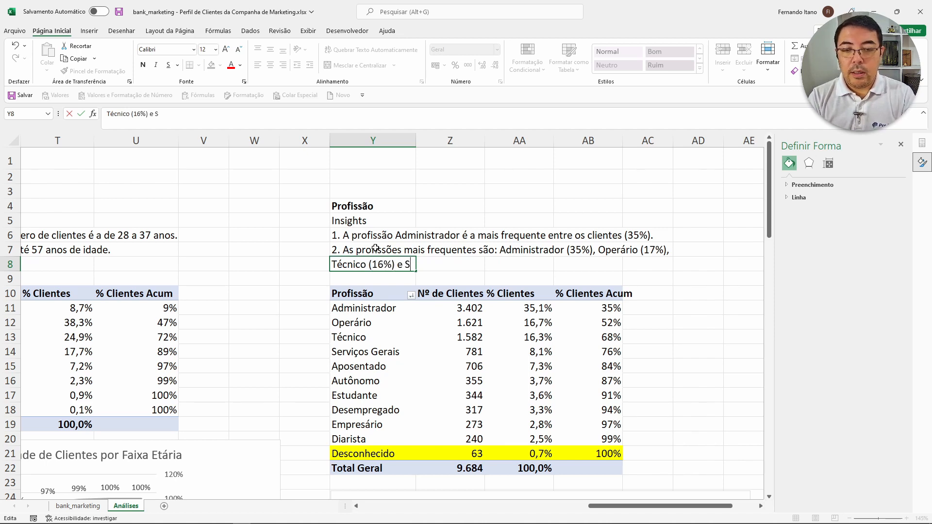
key("BackSpace")
key("BackSpace")
type("os")
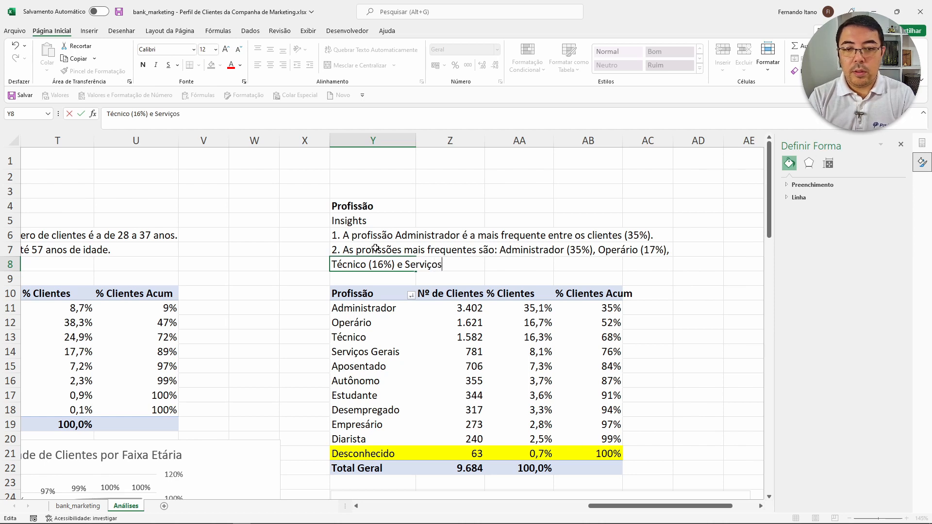
type(" Gerais (")
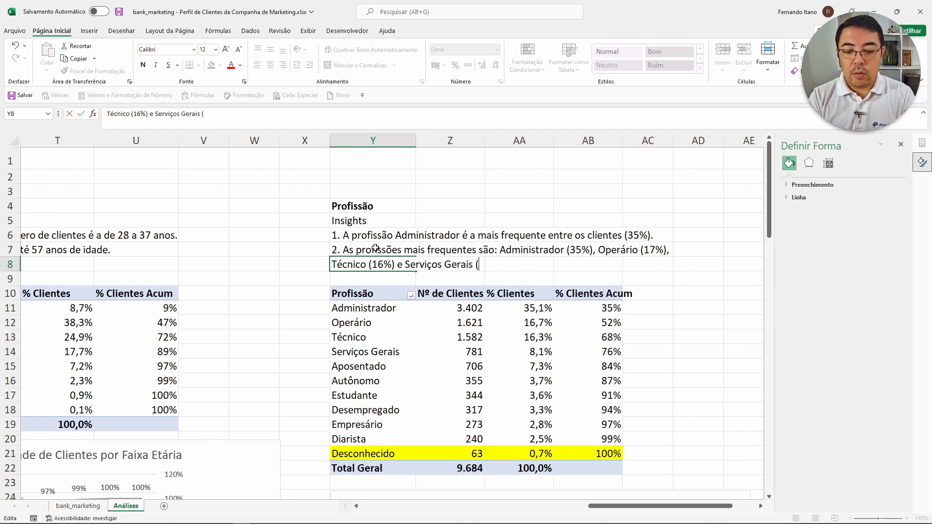
type("8%). Ju")
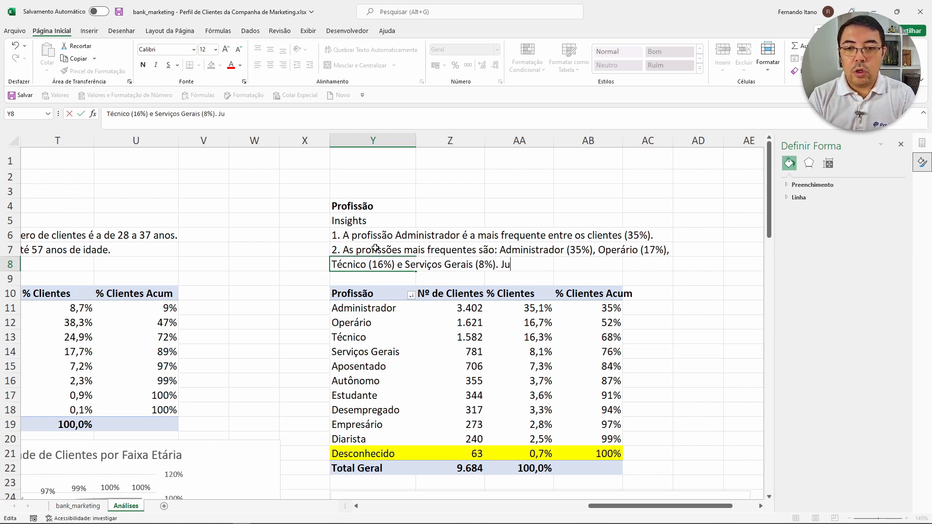
- Complete the insight in Y8 with the sentence "Juntas correspondem a 76% dos clientes."
type("ntas correspondem")
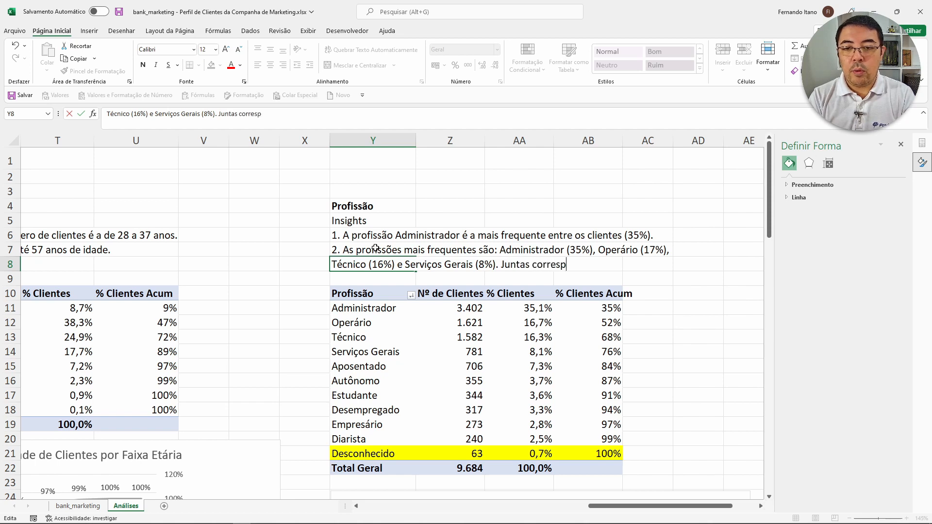
key("BackSpace")
key("BackSpace")
key("BackSpace")
type("dem ")
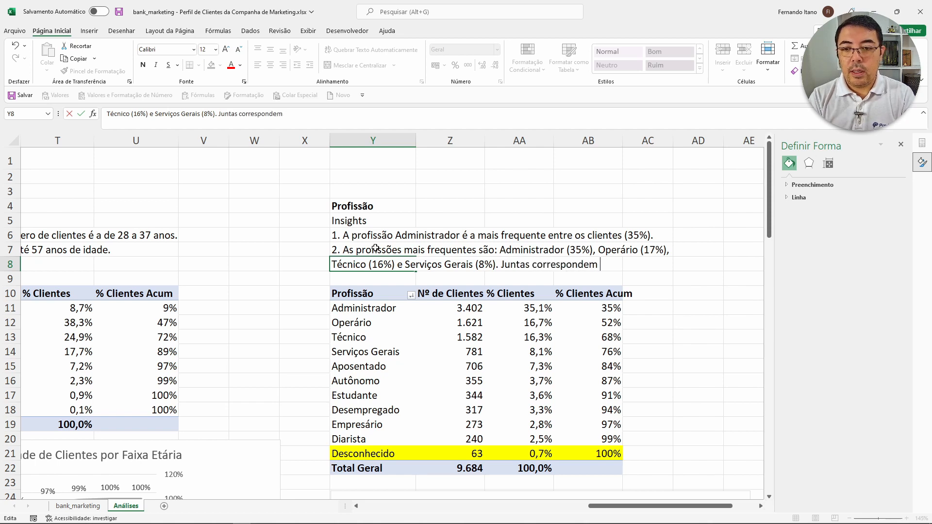
type("a 76")
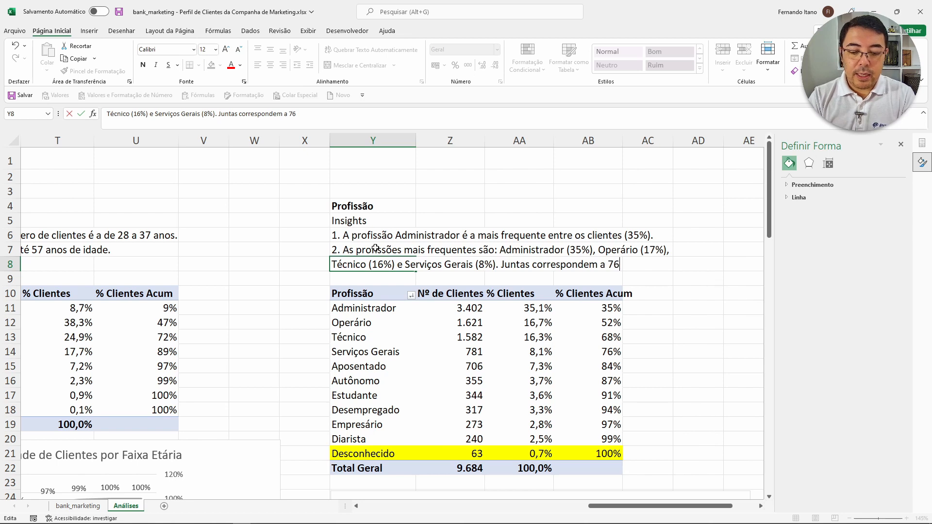
type("% dos clientes.")
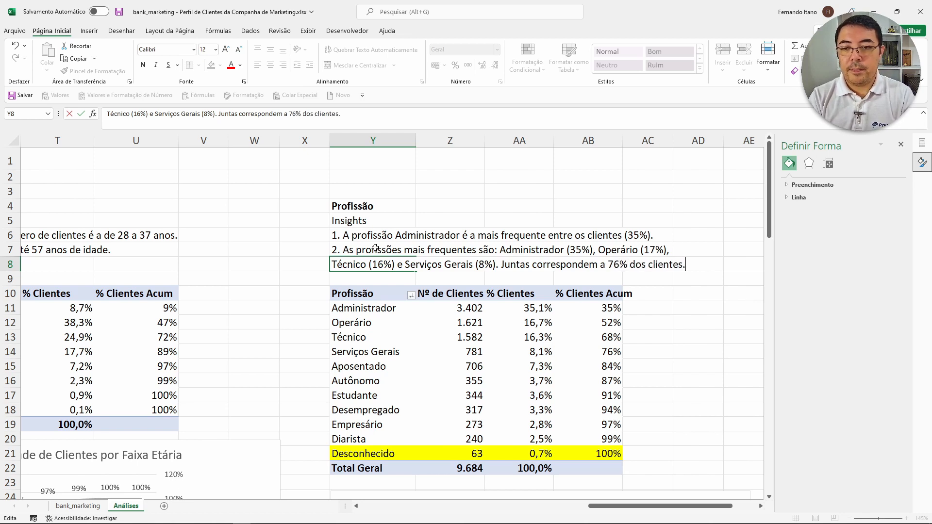
key("Return")
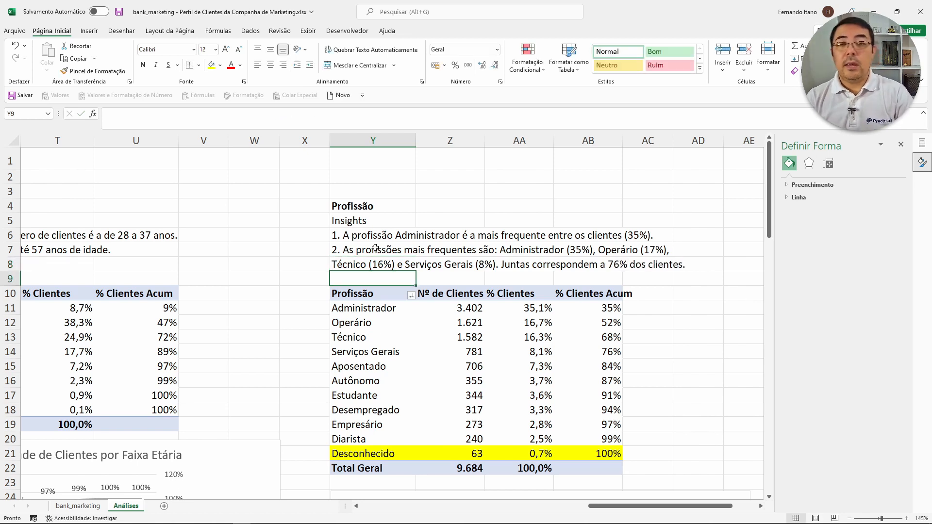
- Review the three leading professions in the pivot table: Administrador, Operário and Técnico
left_click(373, 308)
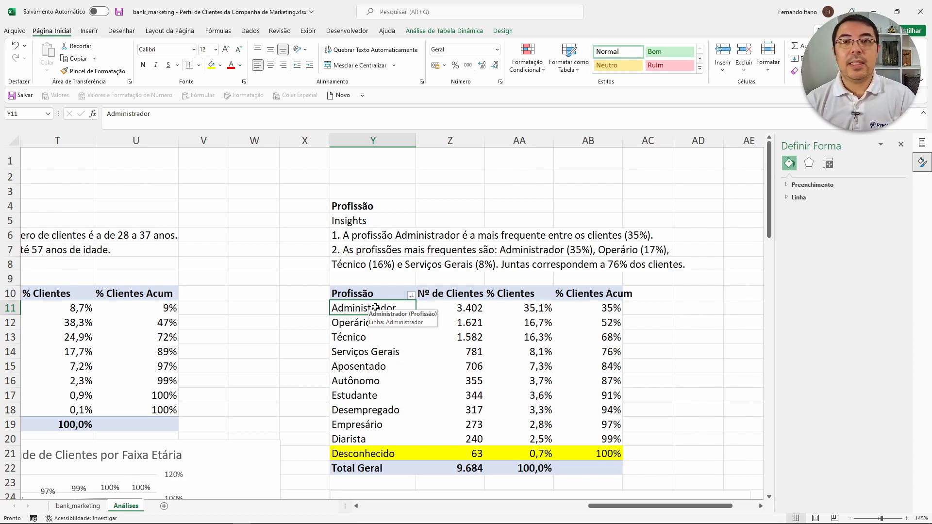
left_click(359, 326)
left_click(366, 337)
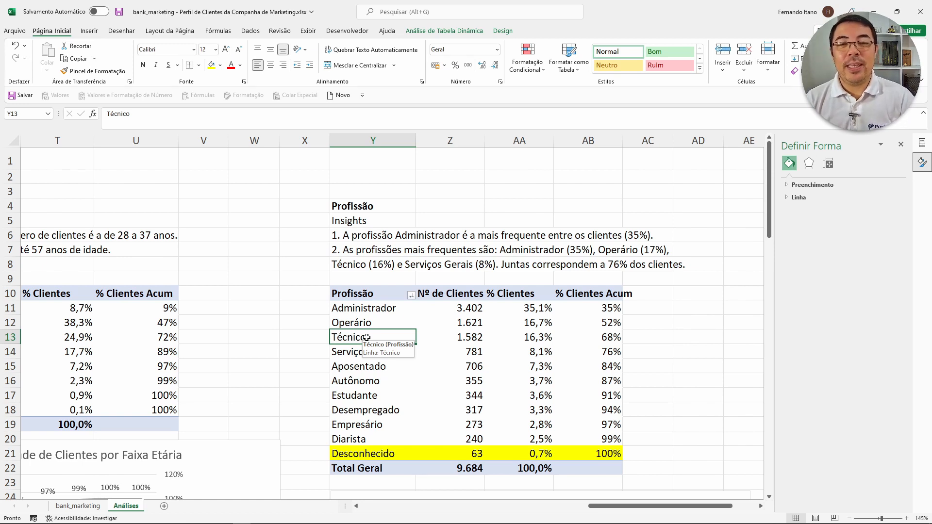
left_click_drag(364, 309, 373, 330)
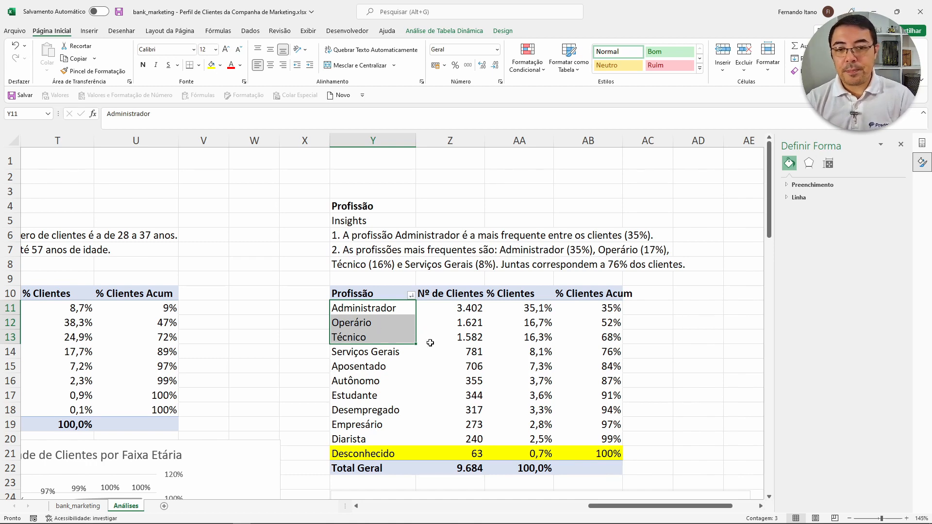
- Copy the whole Profissão pivot table, including its total row, and paste the copy at AF10
scroll(433, 344, "down", 2)
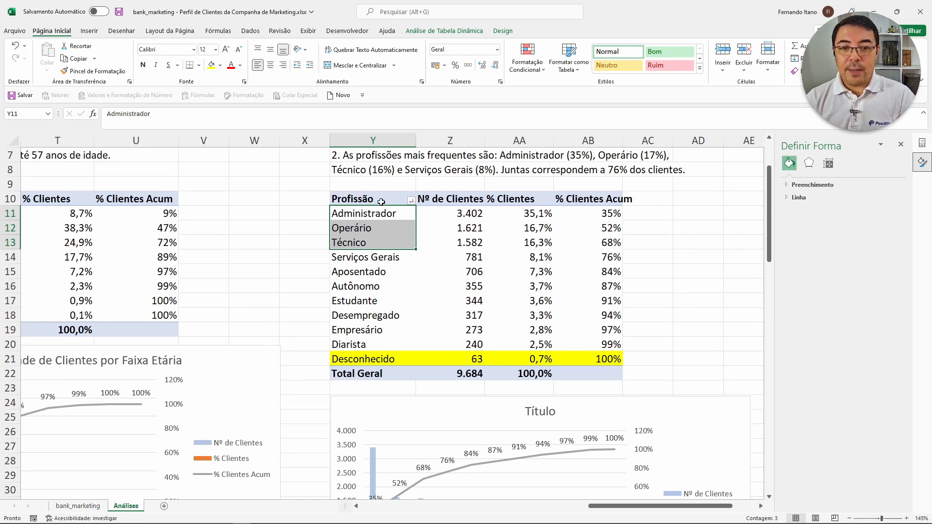
left_click_drag(382, 200, 601, 371)
key("ctrl+c")
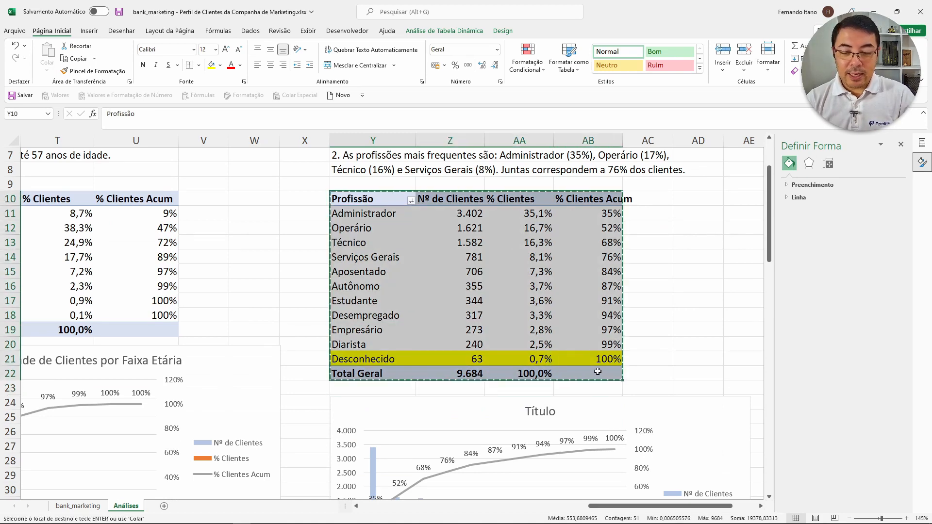
scroll(722, 271, "up", 1)
left_click(729, 253)
scroll(729, 252, "right", 3)
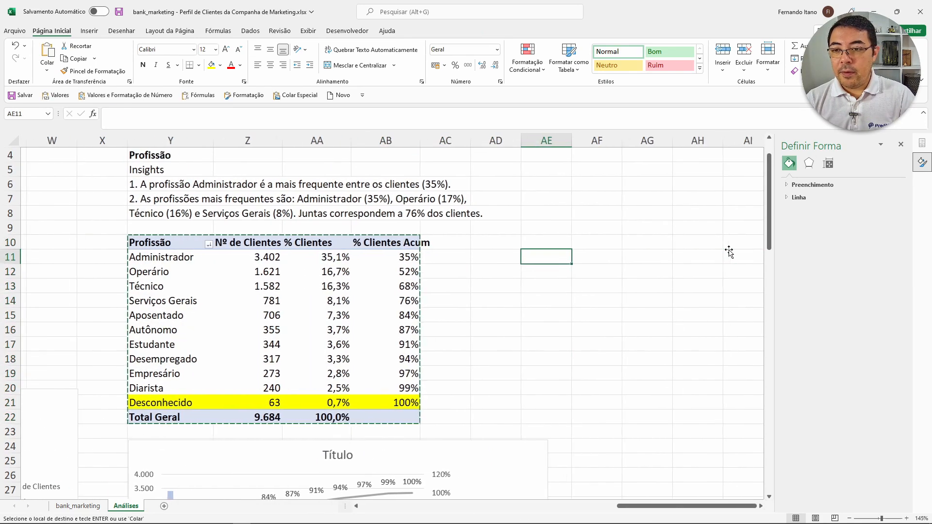
left_click(593, 242)
key("Return")
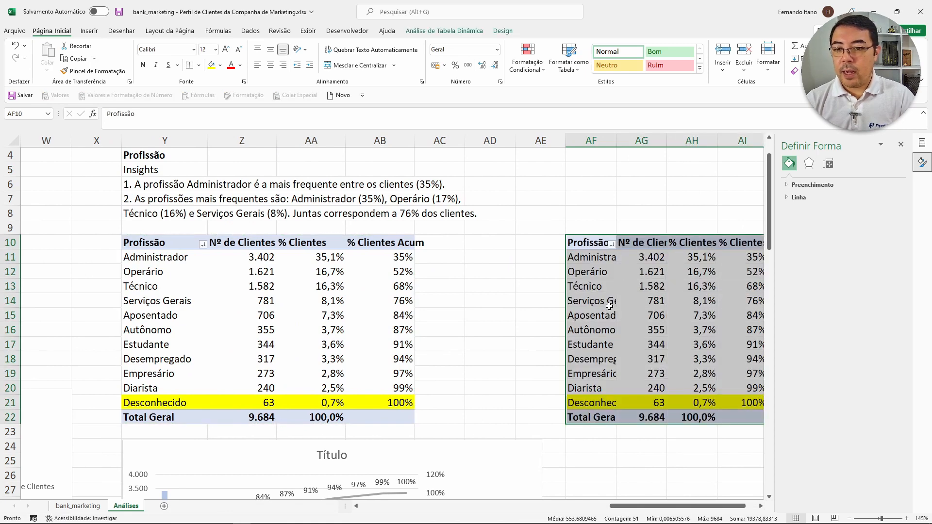
- Replace Profissão with Estado_Civil as the row field of the copied pivot table and widen column AF
left_click(594, 242)
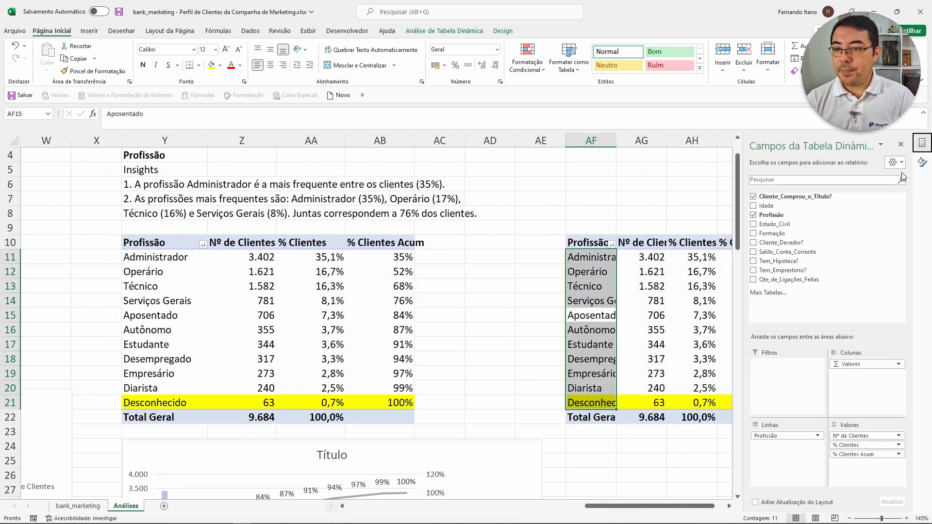
mouse_move(777, 438)
left_mouse_down()
mouse_move(821, 221)
mouse_move(782, 218)
mouse_move(782, 445)
mouse_move(779, 437)
left_mouse_up()
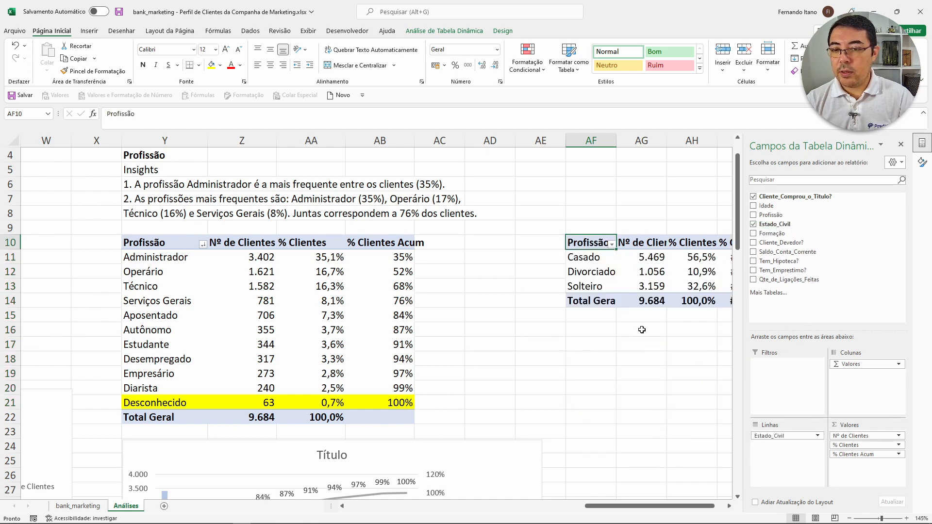
scroll(641, 330, "right", 2)
left_click_drag(429, 141, 461, 141)
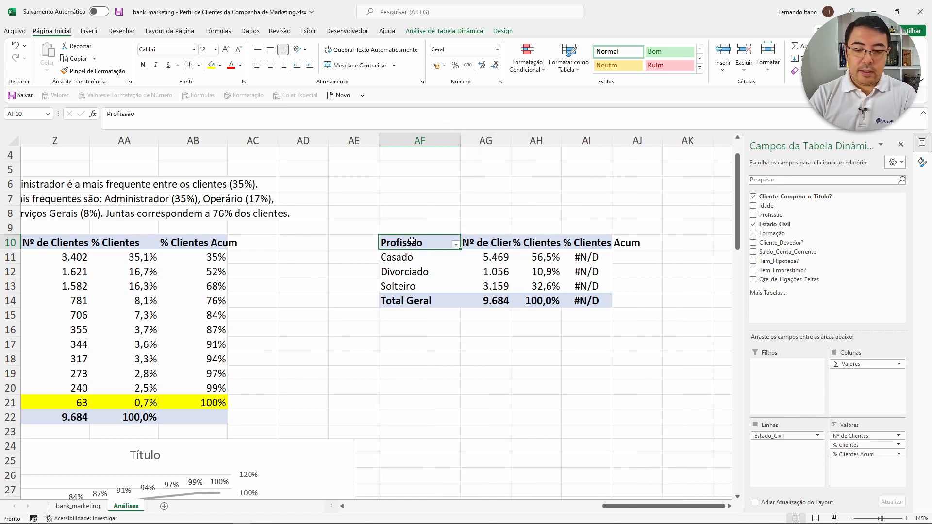
- Rename the row header in AF10 of the copied pivot table as "Estado Civil"
type("Estado Civ")
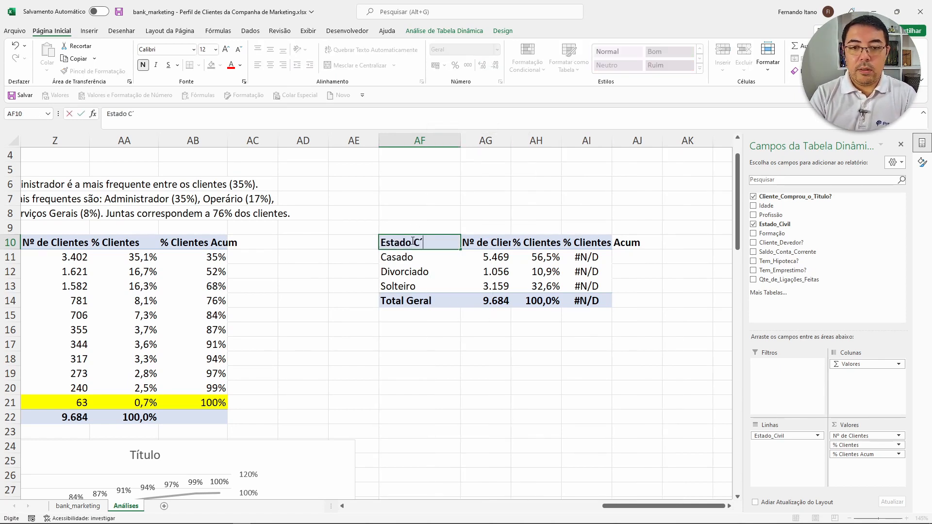
type("il")
key("Return")
- Copy the Profissão title and Insights label from Y4:Y5 to AF4, above the marital status pivot table
key("Up")
key("Up")
key("Up")
key("Up")
key("Up")
key("Up")
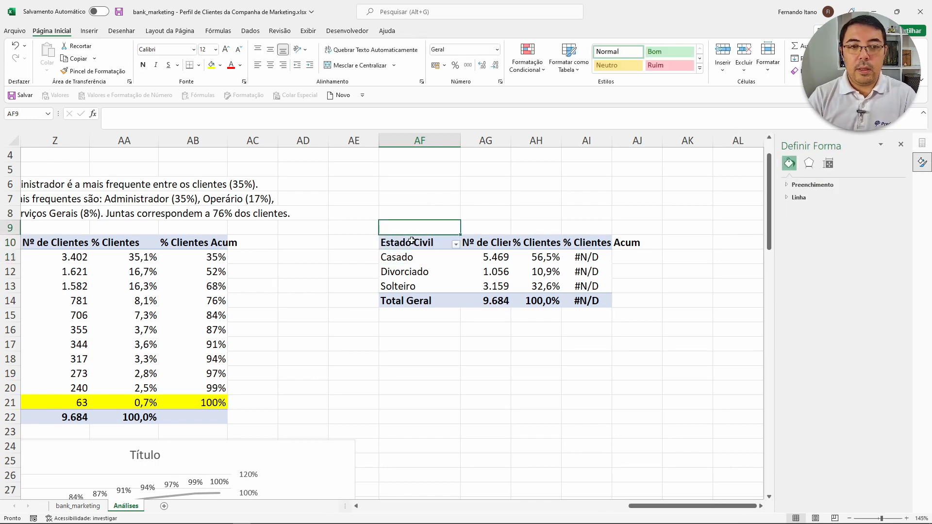
key("ctrl+Left")
key("shift+Down")
key("shift+Up")
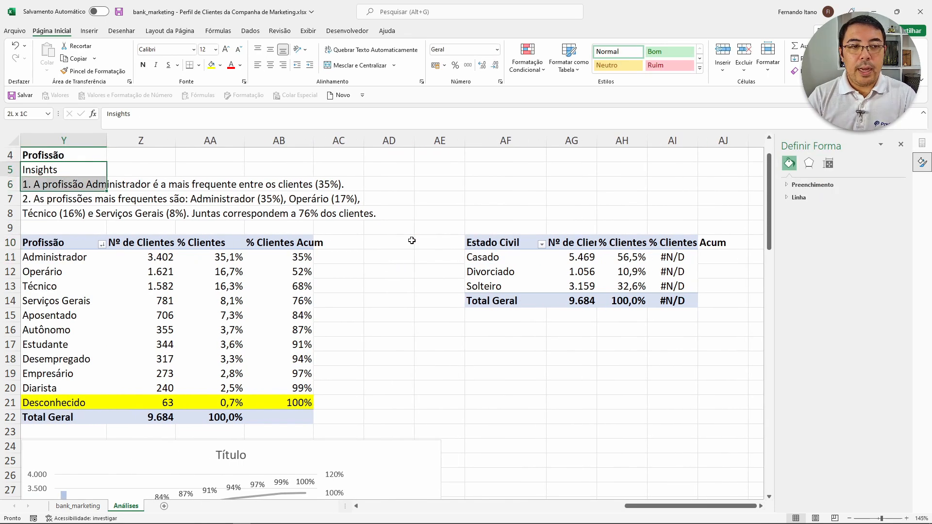
key("shift+Up")
key("ctrl+c")
key("Right")
key("Right")
key("Right")
key("Right")
key("Right")
key("Right")
key("Up")
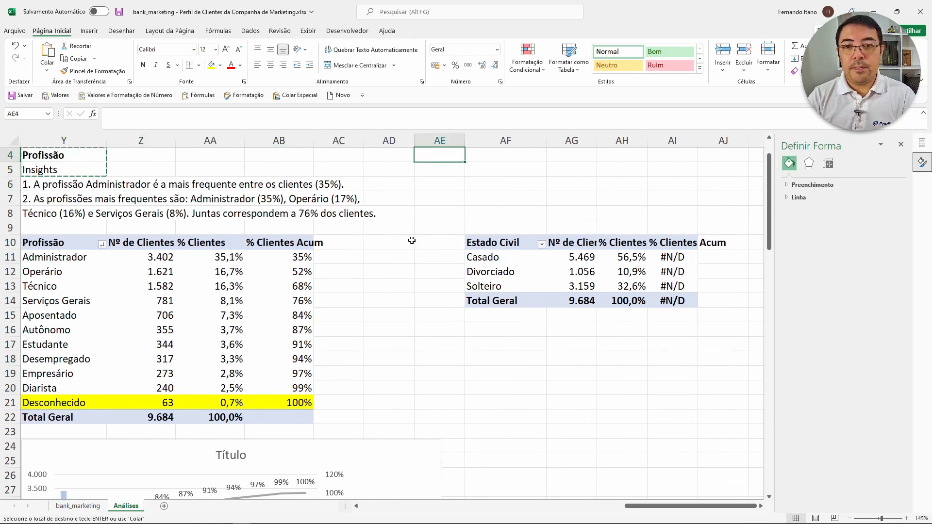
key("Right")
key("ctrl+v")
key("Escape")
- Change the copied title in AF4 to "Estado Civil"
key("Up")
key("Down")
type("Est")
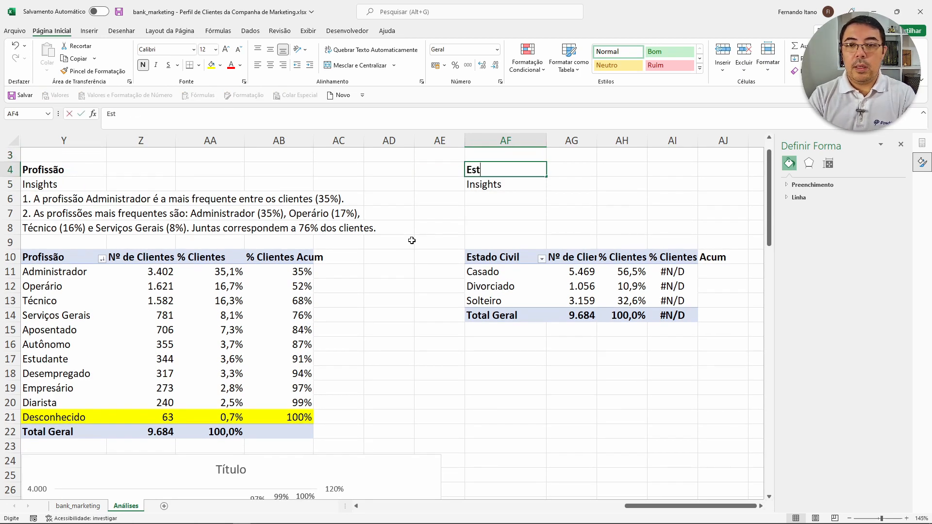
type("ado Civil")
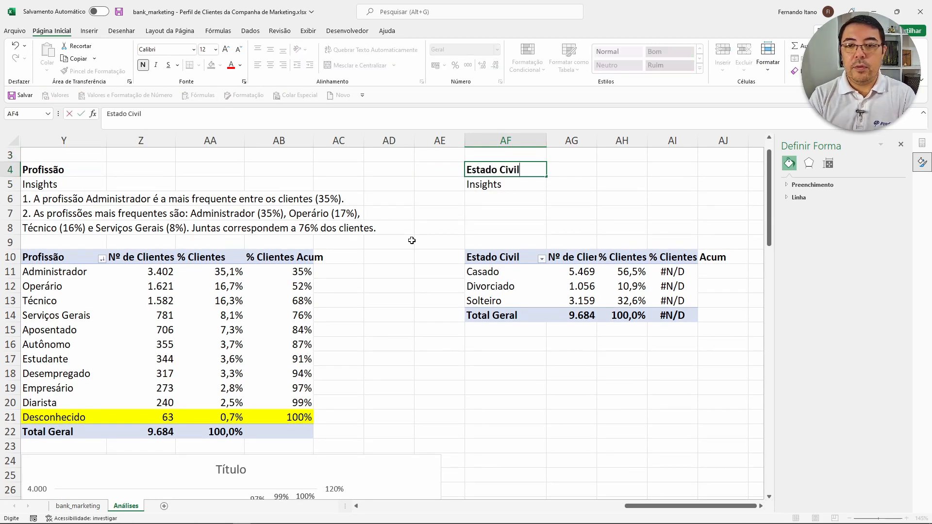
key("Return")
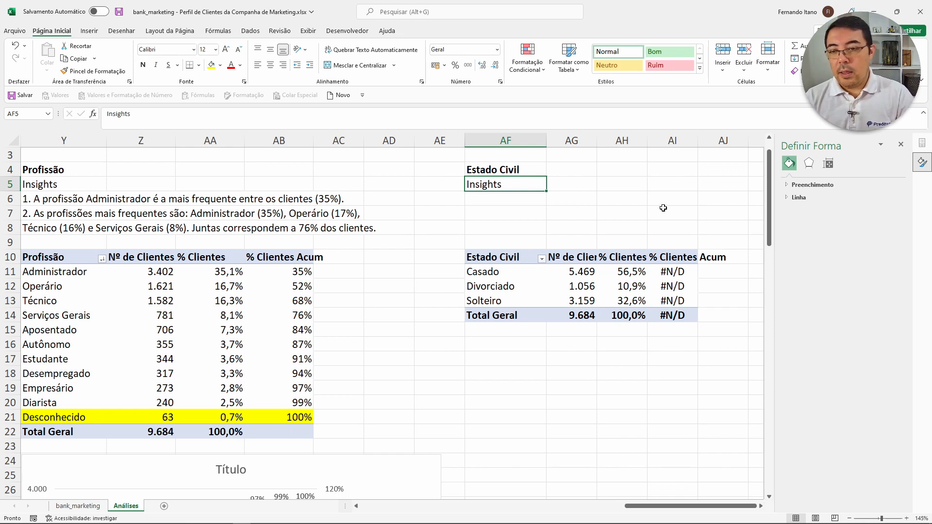
- Widen columns AG to AI together so the headers of the Estado Civil pivot table fit
left_click_drag(672, 141, 617, 140)
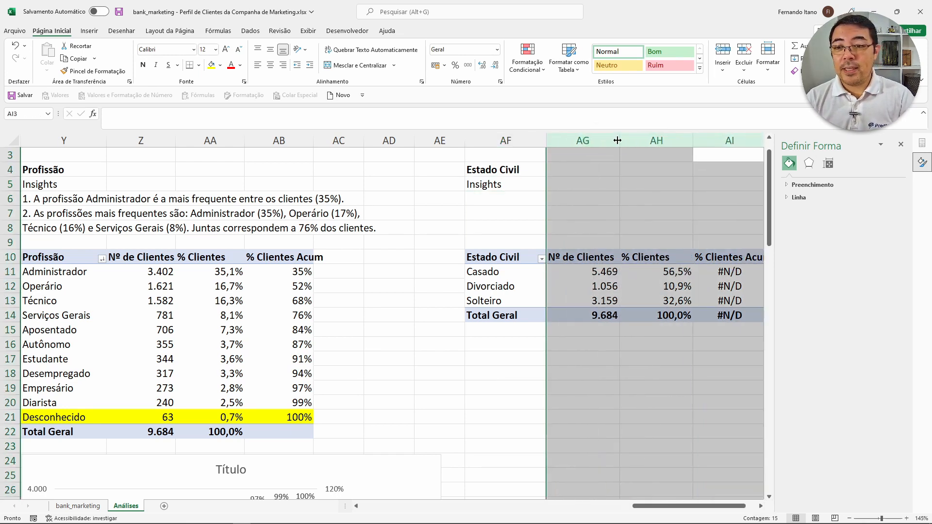
left_click(489, 293)
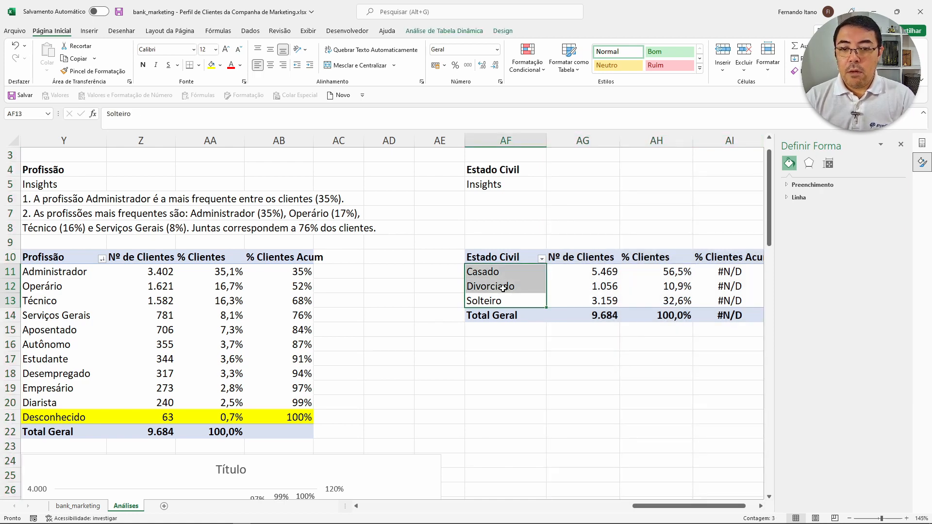
left_click(503, 292)
scroll(503, 288, "right", 3)
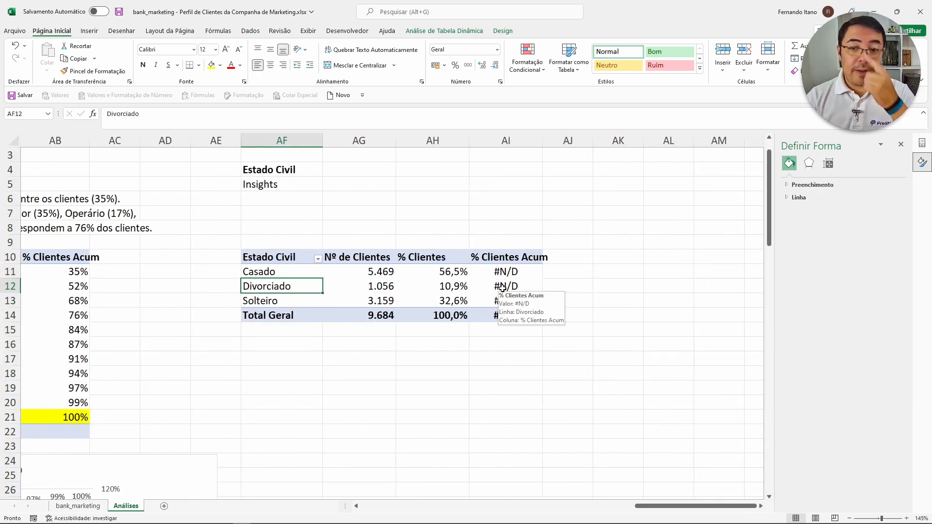
- Try to recalculate % Clientes Acum as % da Soma Acumulada em with Profissão as the base field
right_click(502, 288)
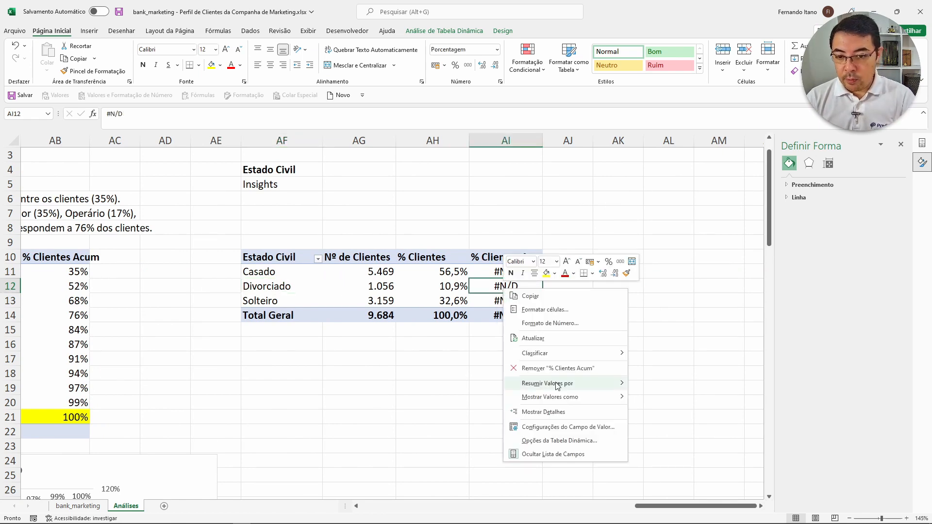
mouse_move(562, 403)
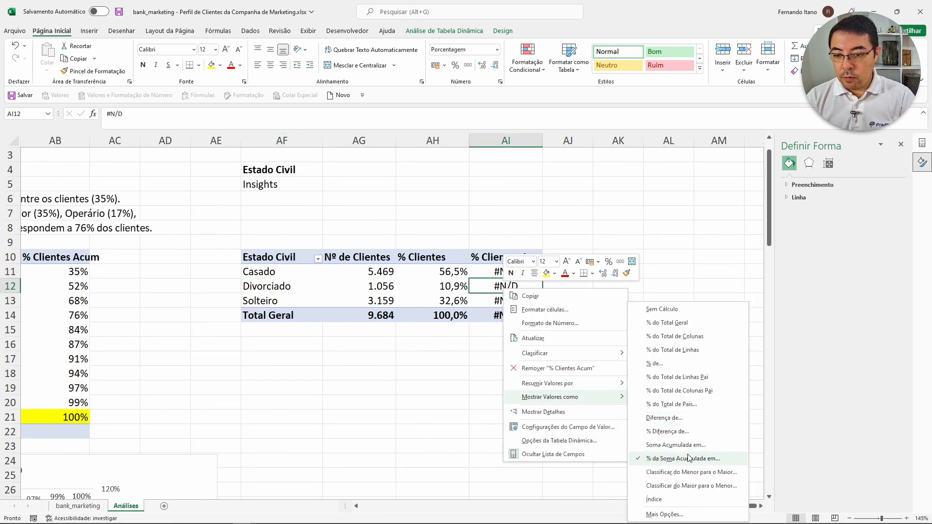
left_click(724, 459)
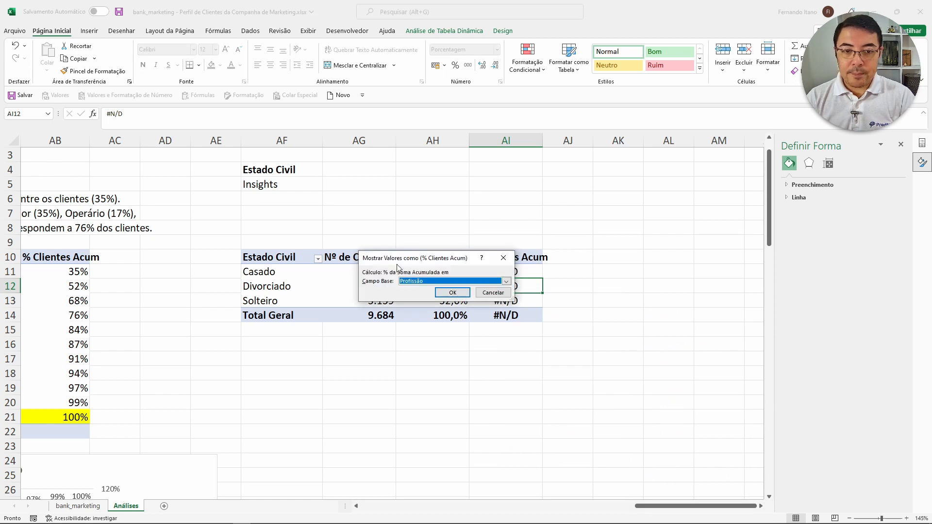
left_click(447, 293)
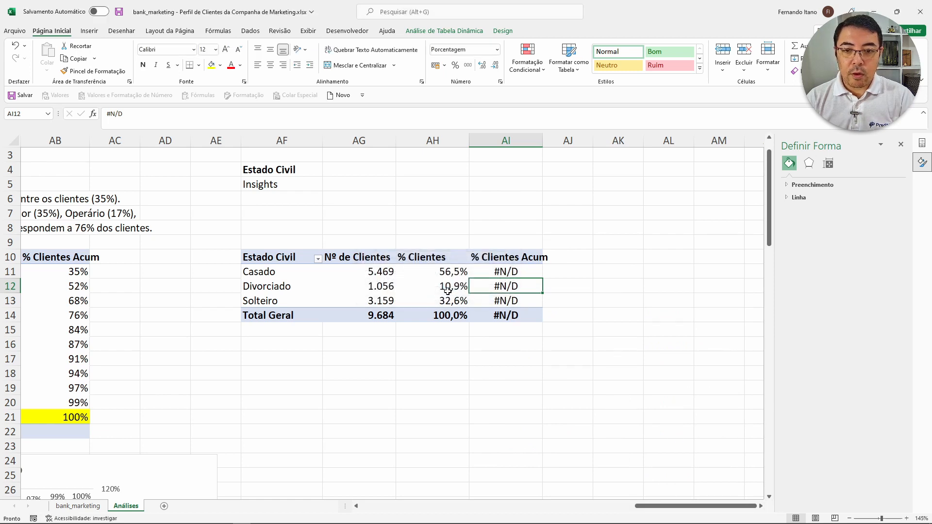
- Show the % Clientes Acum values as % da Soma Acumulada em with Estado_Civil as the base field
right_click(488, 286)
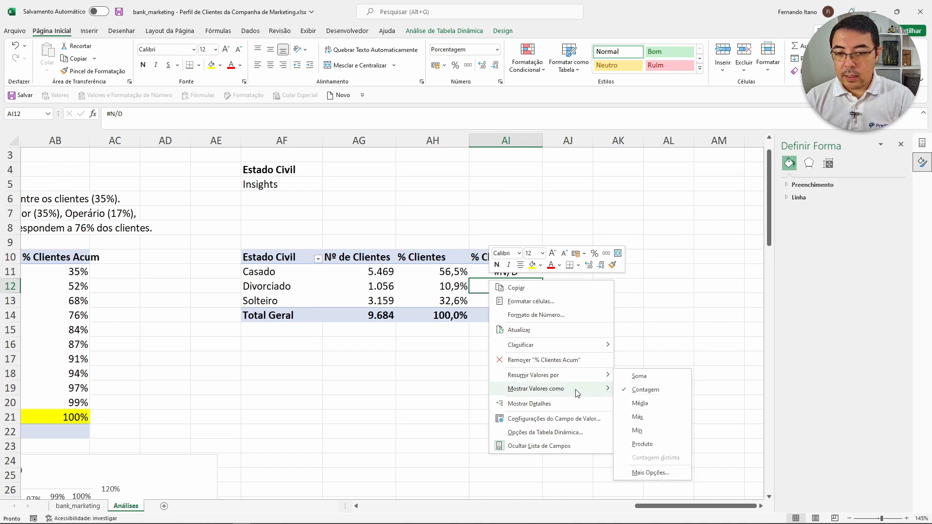
mouse_move(585, 389)
left_click(669, 462)
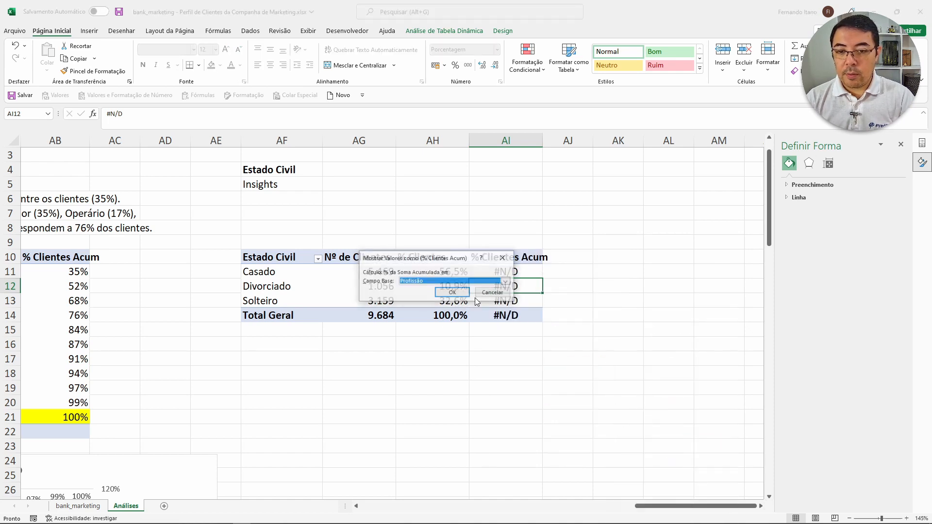
left_click(447, 280)
left_click(444, 300)
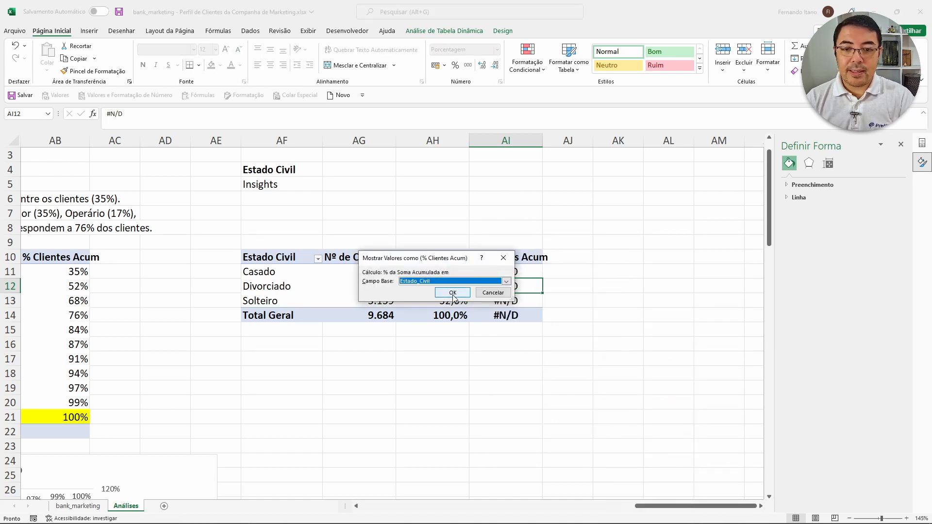
left_click(455, 300)
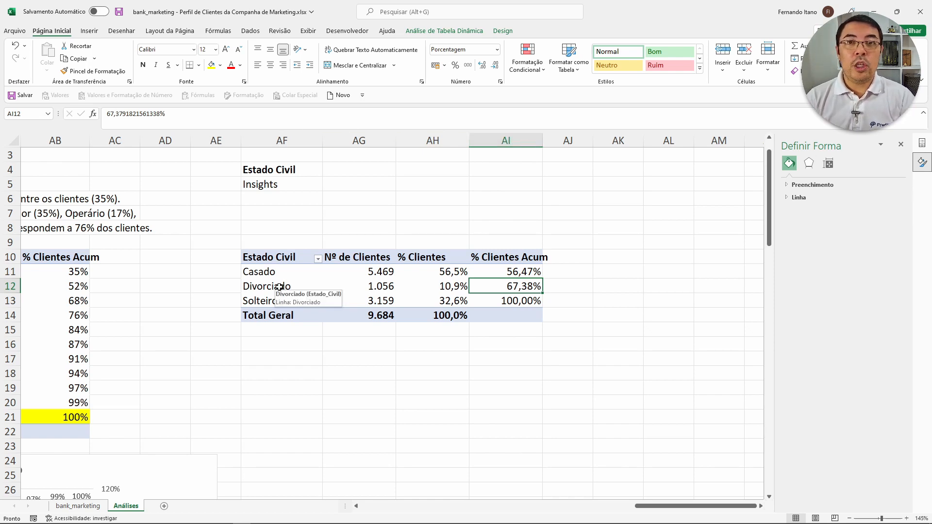
- Move the Solteiro row to the first position of the Estado Civil pivot table, above Casado
left_click(253, 300)
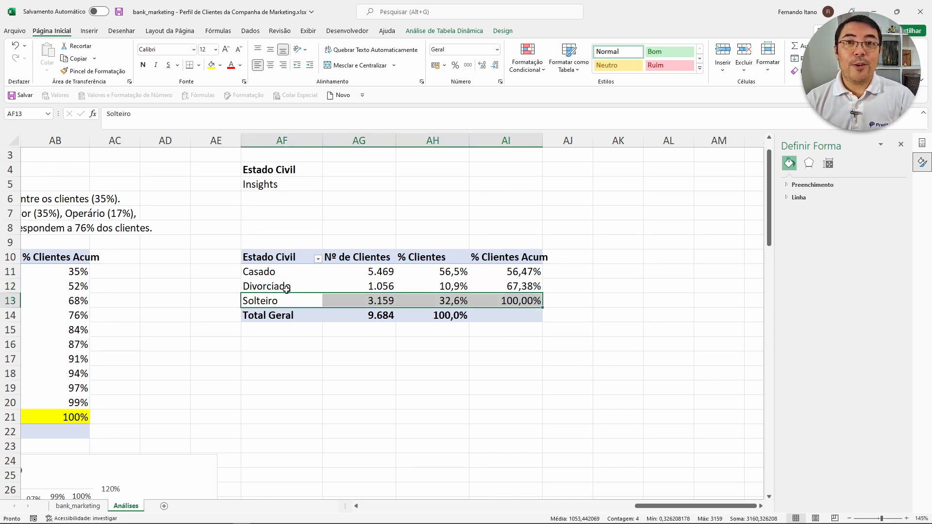
left_click(274, 298)
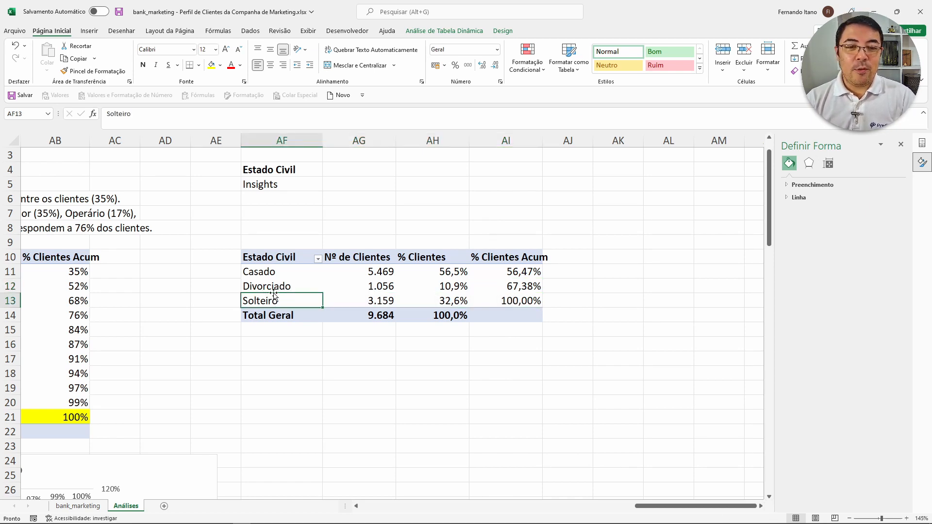
left_click_drag(274, 294, 276, 264)
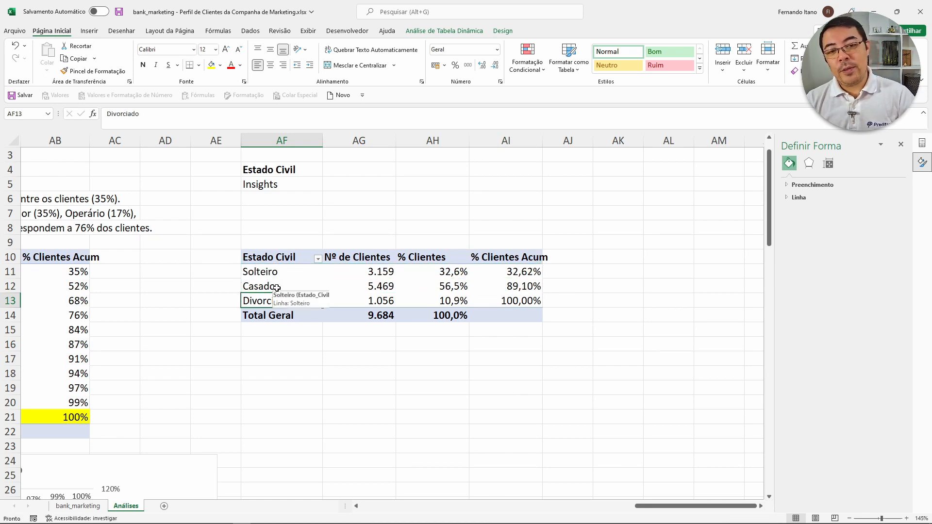
left_click(277, 288)
left_click(282, 302)
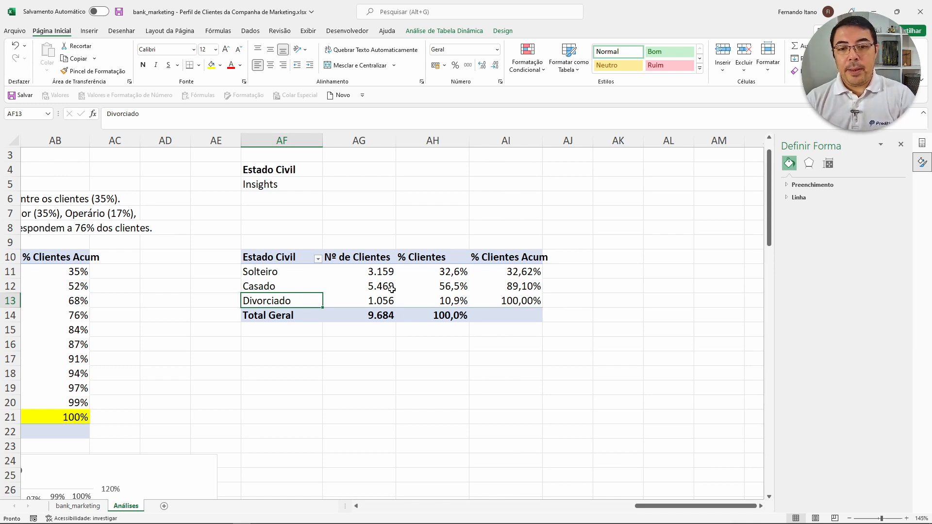
- Enter "1. Mais da metade (57%) dos clientes é Casado." in AF6, below the Estado Civil Insights heading
left_click_drag(310, 286, 503, 287)
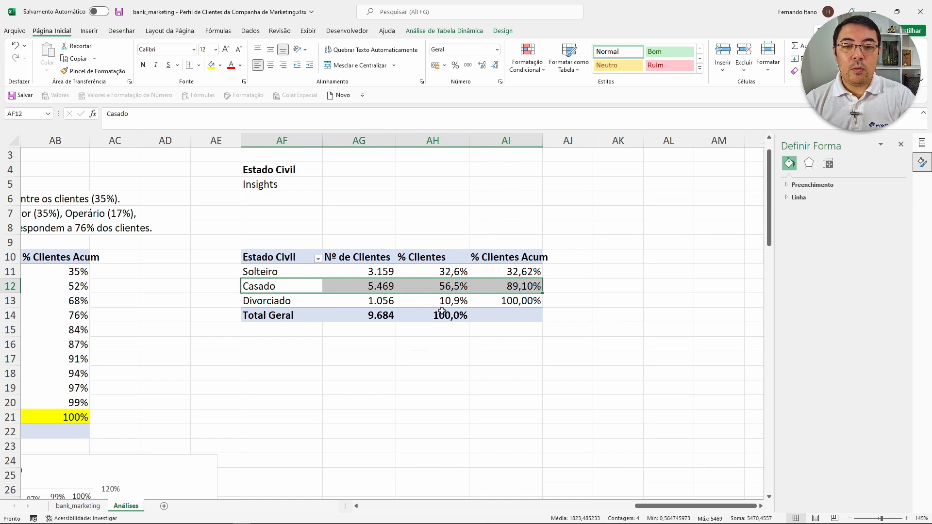
left_click(274, 203)
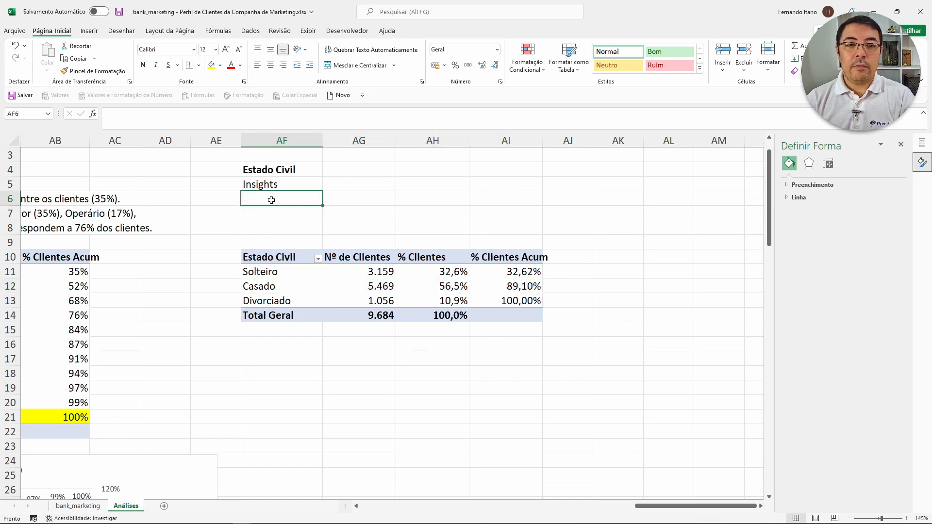
type("1. Mais ")
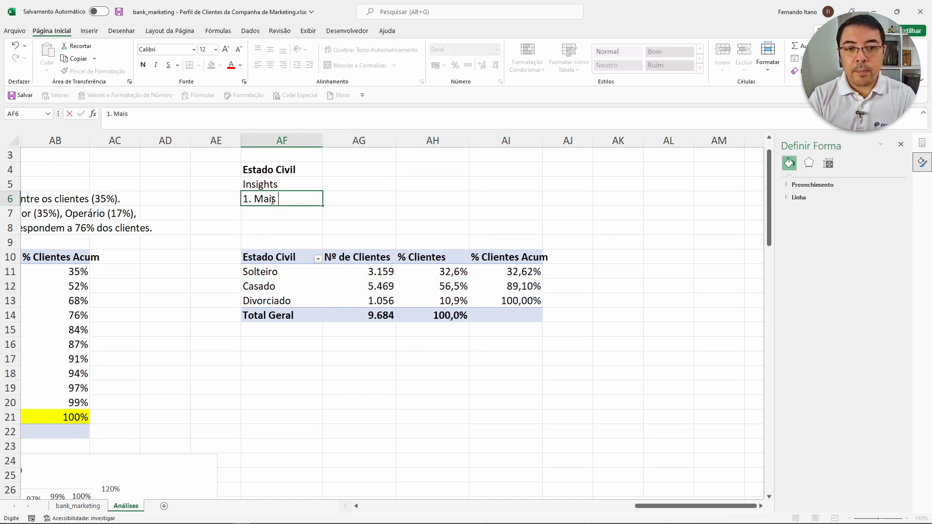
type("da metade (")
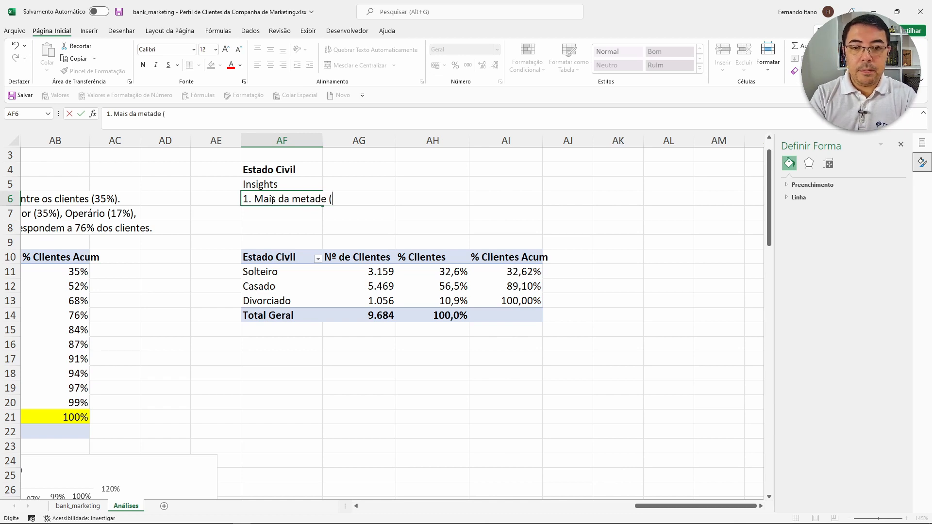
type("56")
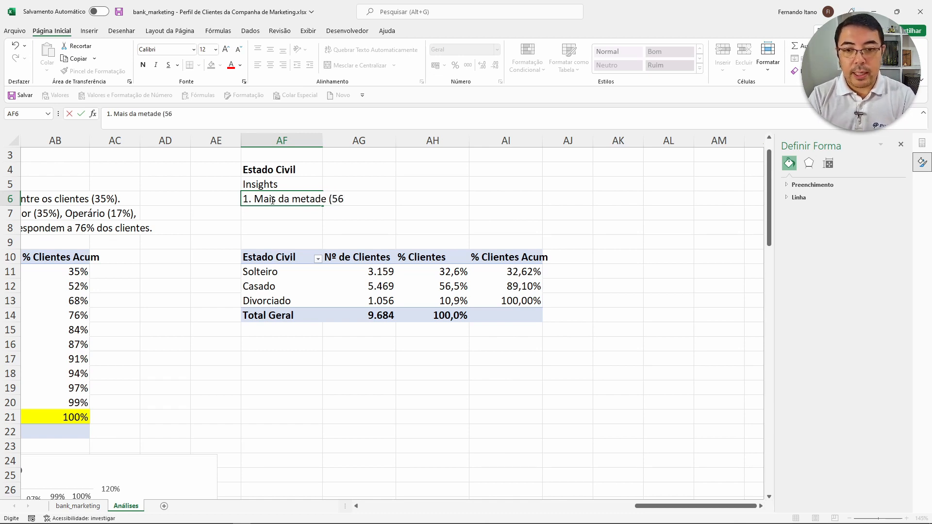
key("BackSpace")
type("7")
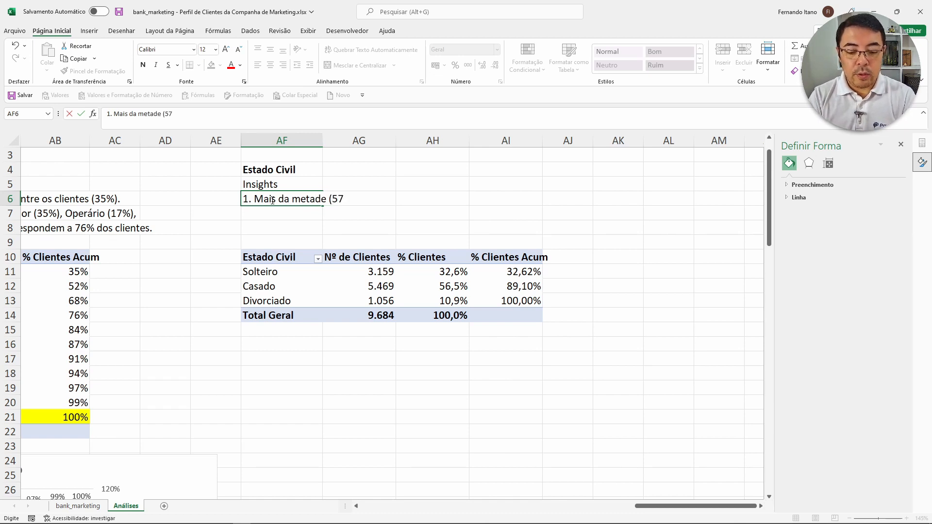
type("%)")
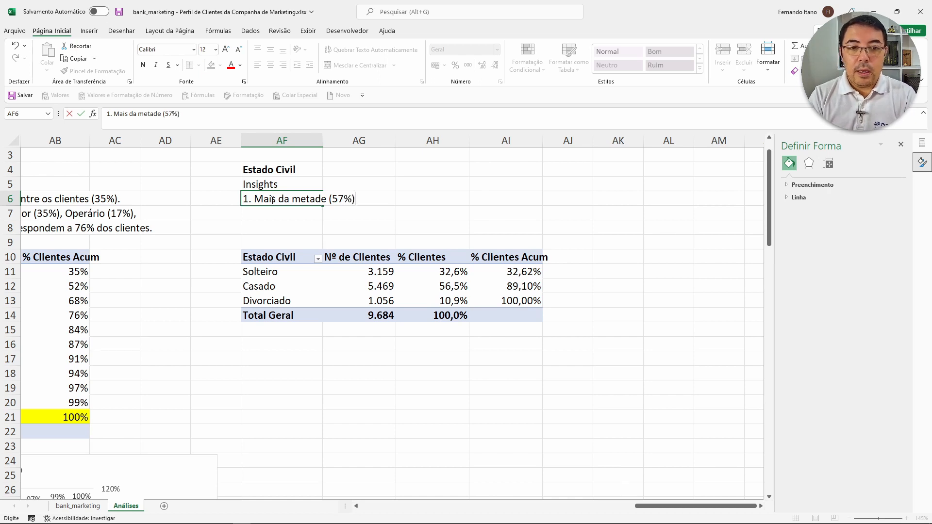
type(" dos clien")
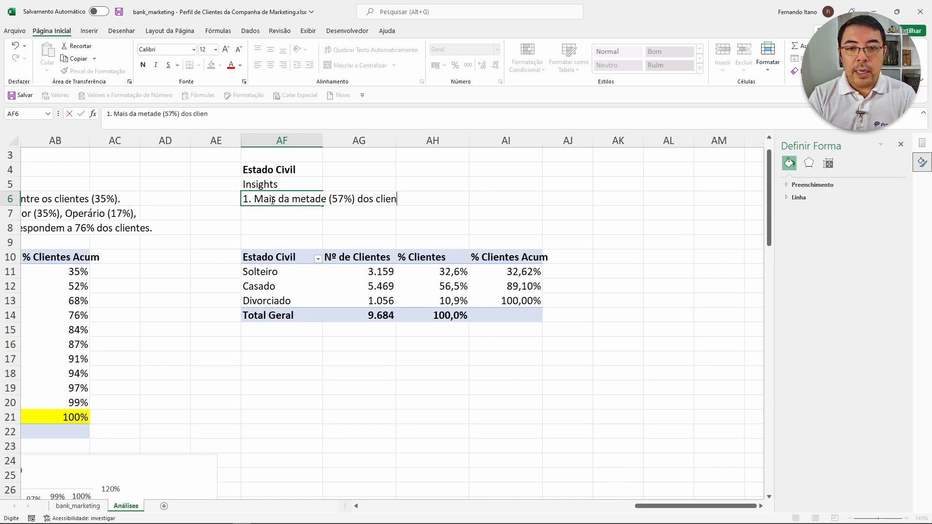
type("tes é Casado.")
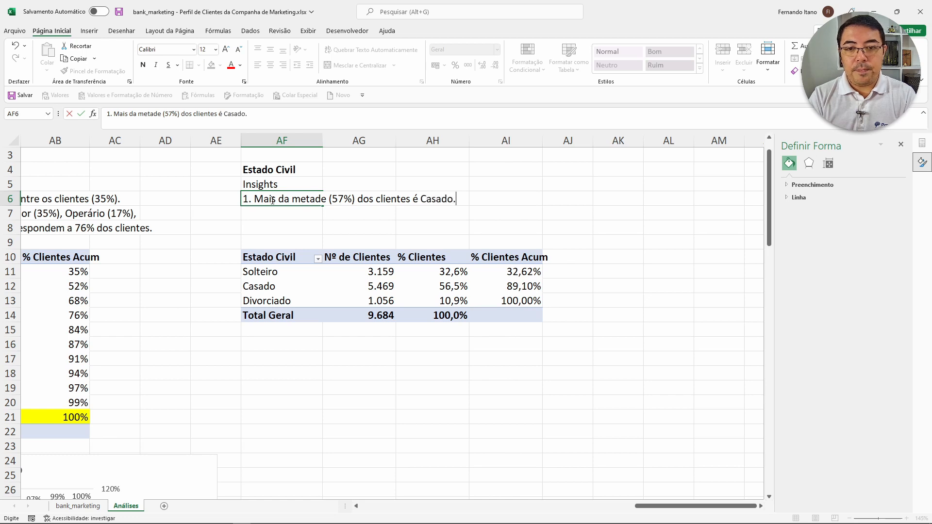
key("Return")
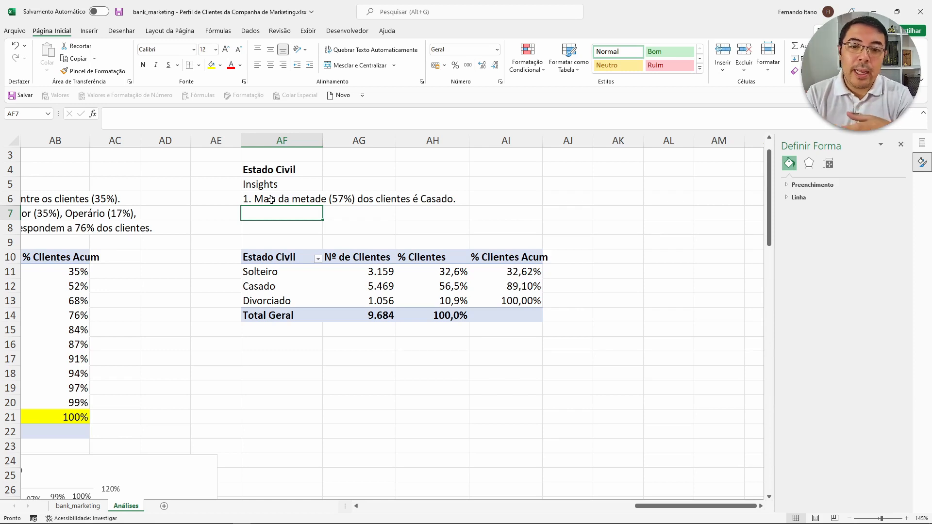
- Handwrite "TINKS" in black ink beside the Estado Civil heading, across columns AI to AK near row 4
left_click_drag(265, 289, 482, 283)
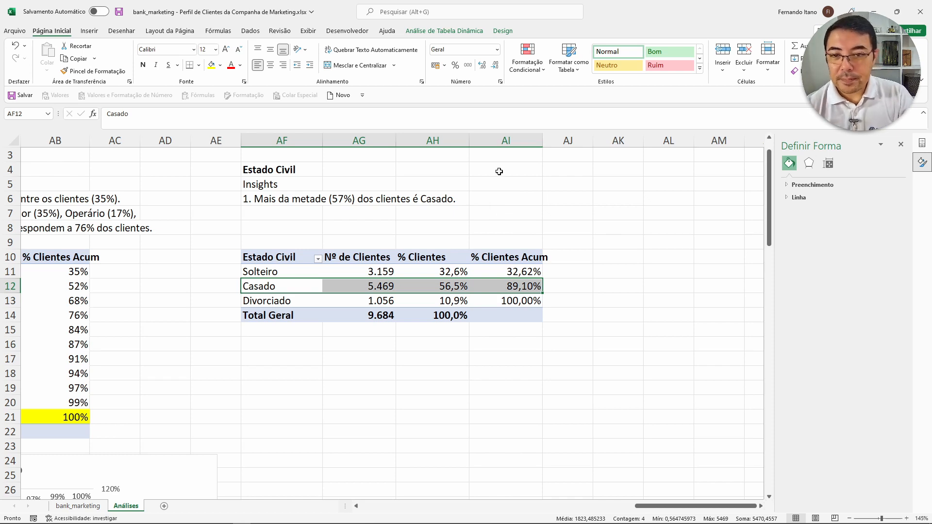
mouse_move(518, 170)
left_mouse_down()
mouse_move(516, 182)
mouse_move(531, 167)
mouse_move(543, 183)
mouse_move(565, 179)
mouse_move(567, 167)
left_mouse_up()
left_click(550, 172)
mouse_move(578, 165)
left_mouse_down()
mouse_move(577, 181)
mouse_move(604, 170)
mouse_move(604, 180)
left_mouse_up()
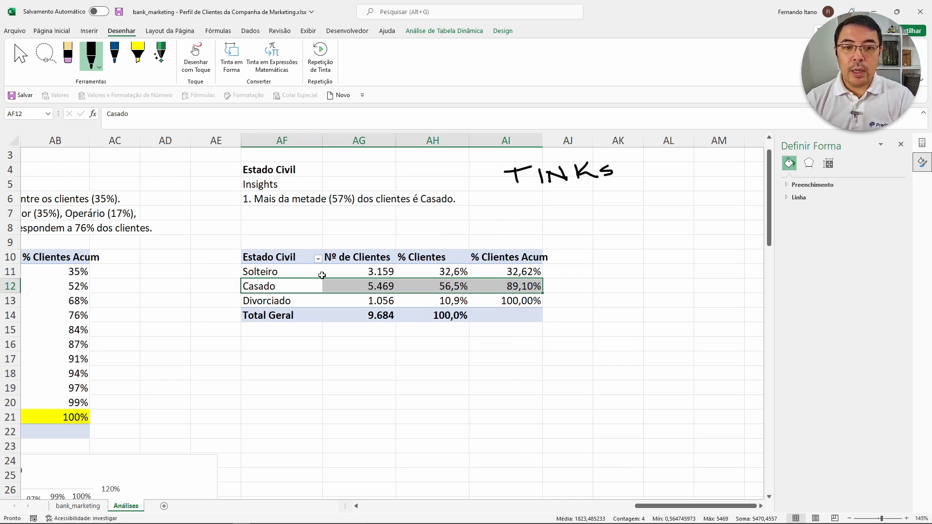
- Enter the second insight in AF7: "2. Existe a informação do número de filhos / dependentes?"
left_click(301, 288)
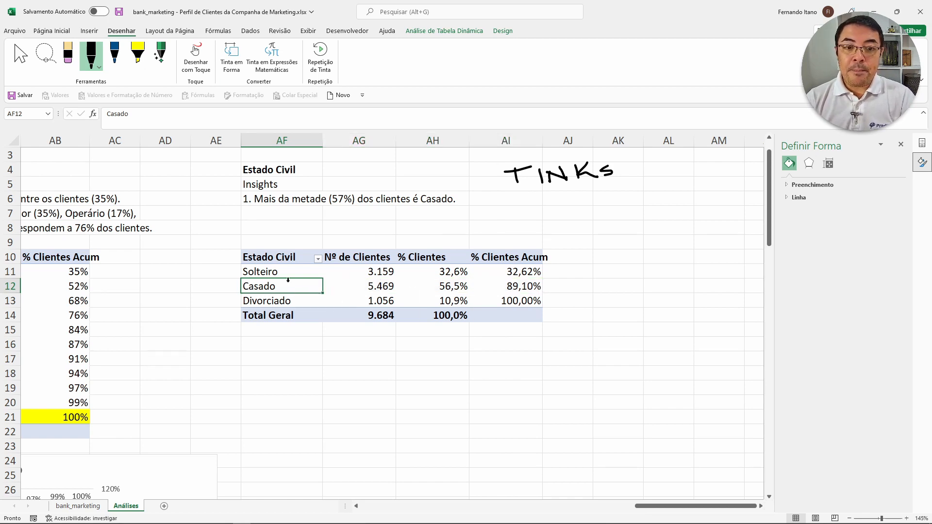
left_click_drag(289, 288, 495, 286)
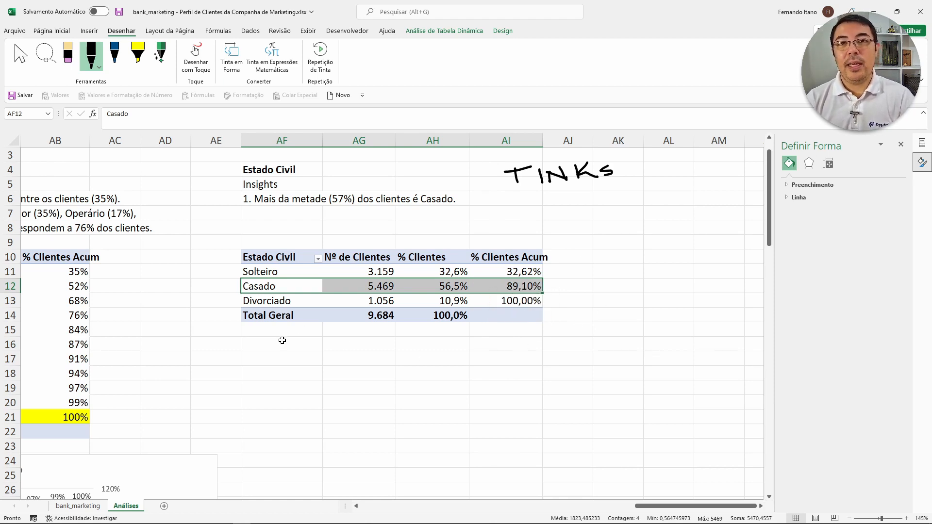
left_click(264, 212)
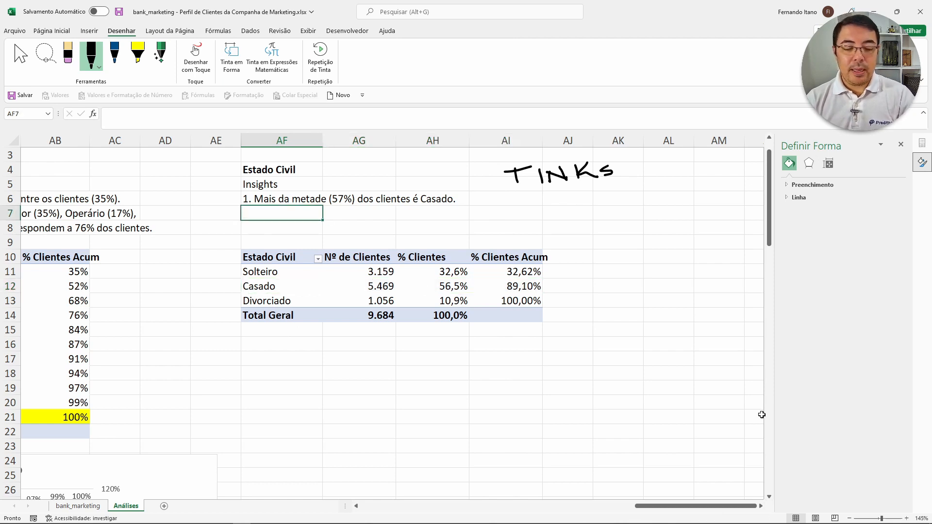
type("2. Existe a")
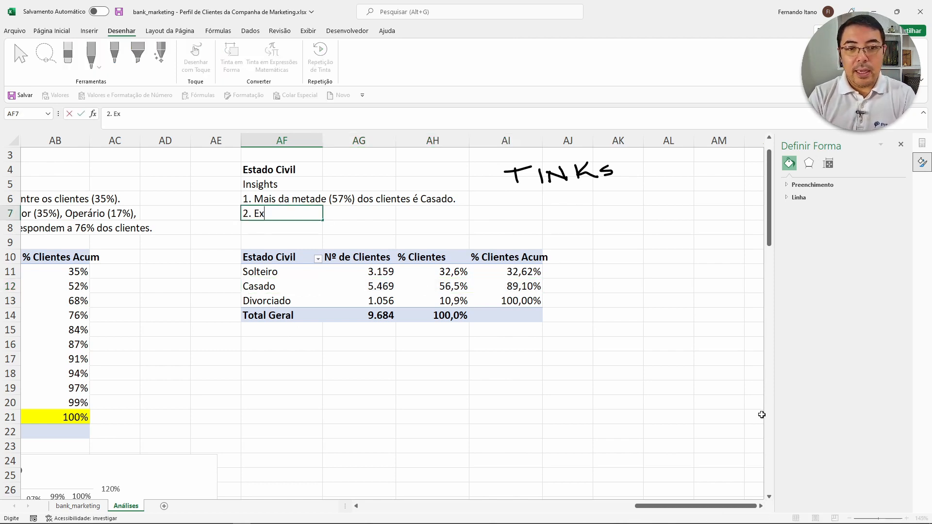
type("rmaç")
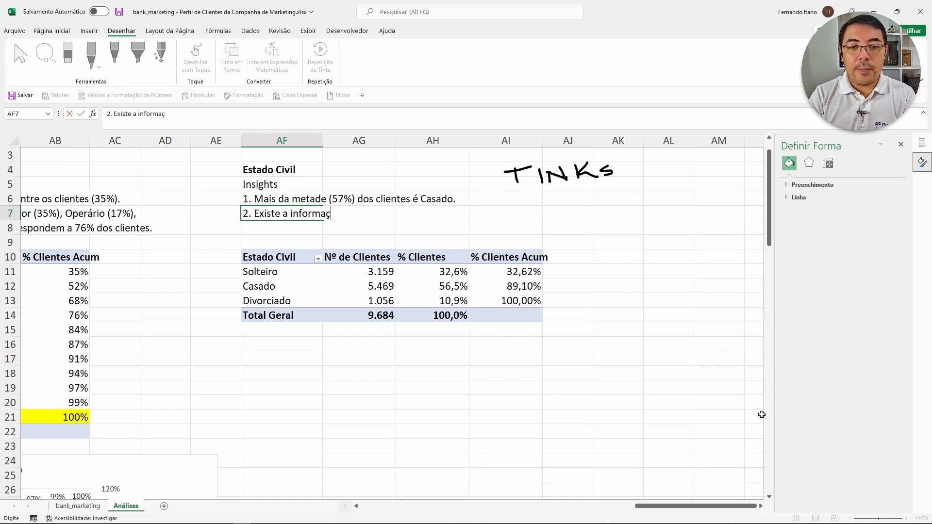
type("ão do número de filhoes")
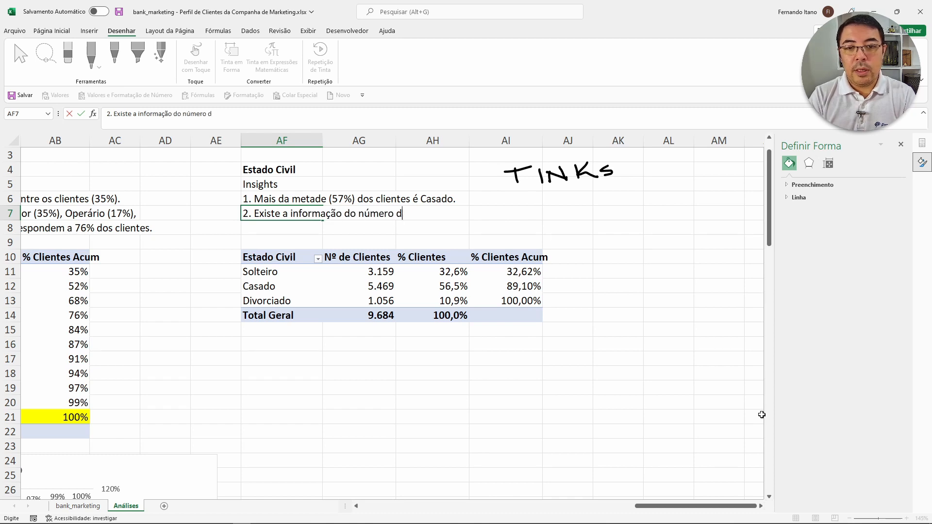
key("BackSpace")
key("BackSpace")
type("s")
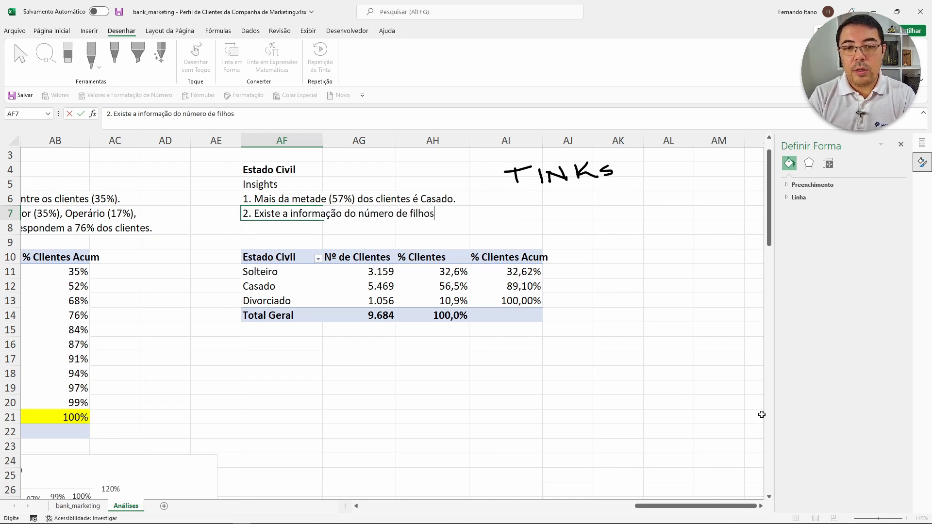
type(" / dependentes?")
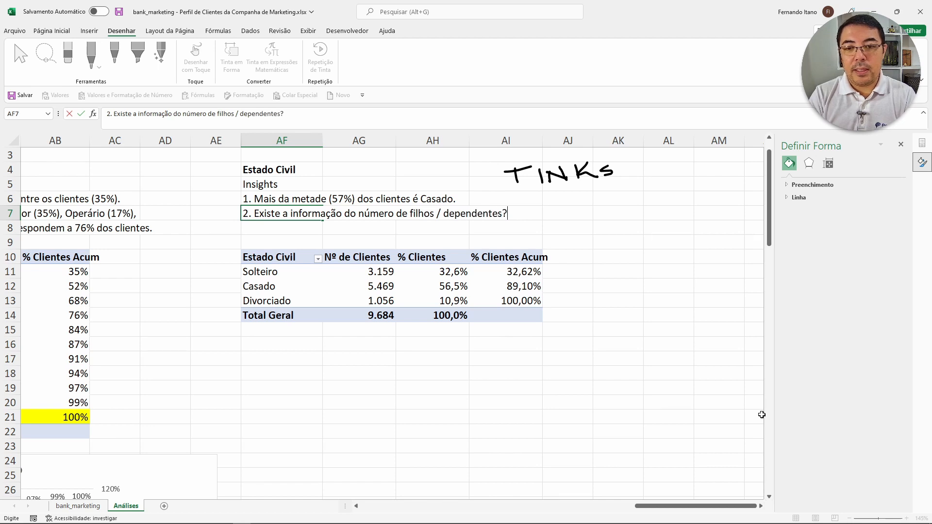
key("Return")
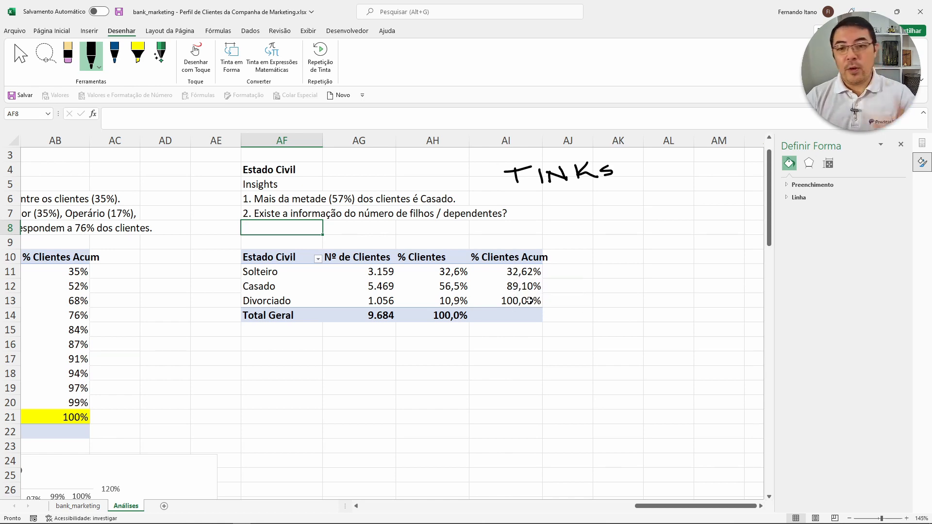
left_click(448, 299)
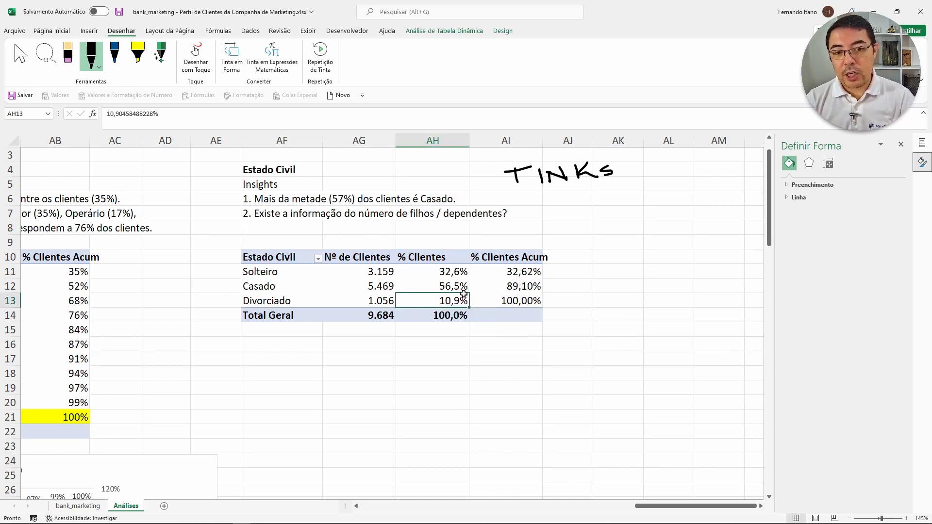
left_click(450, 276)
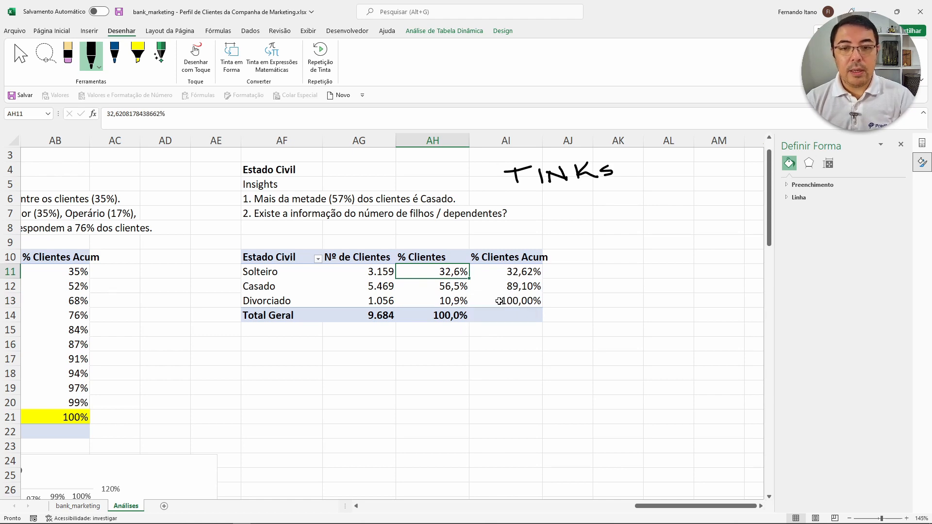
mouse_move(464, 269)
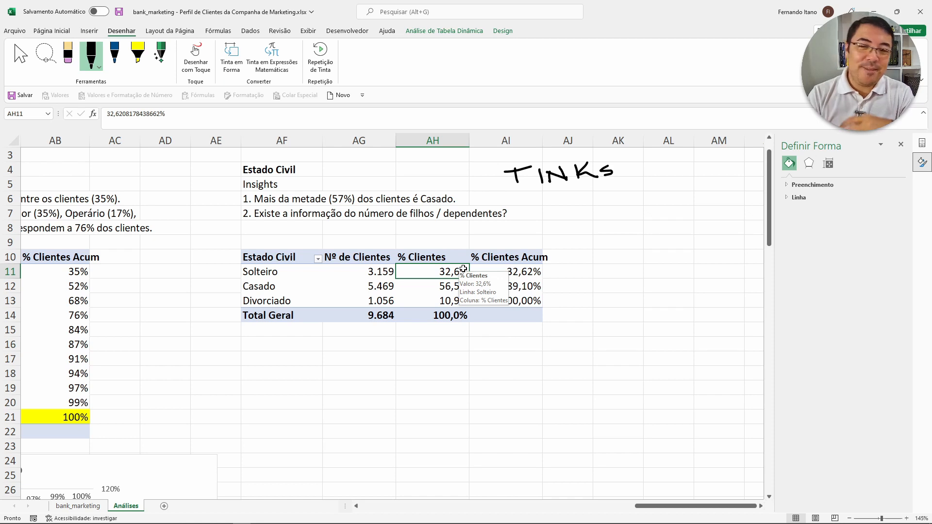
- Insert a saved-template chart with Nº de Clientes columns and a % Clientes Acum line, and place it below the Estado Civil pivot table
left_click(284, 274)
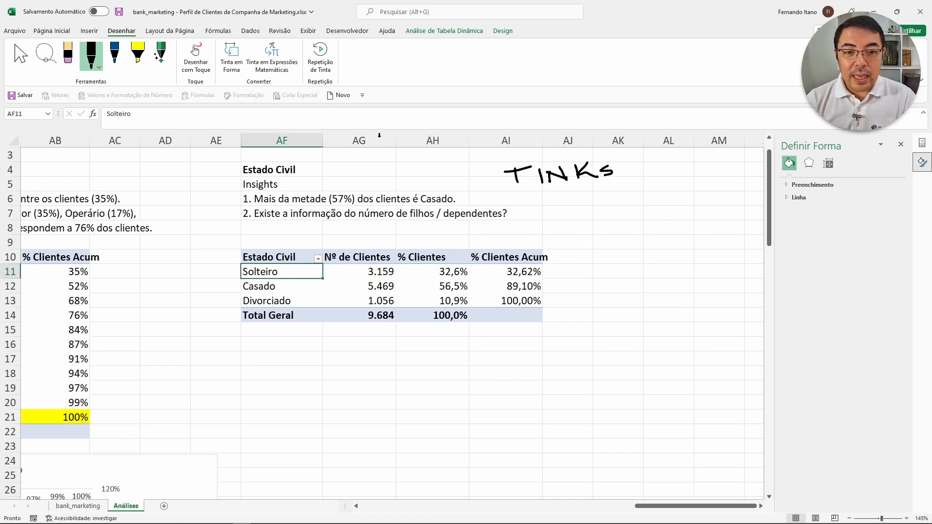
left_click(89, 32)
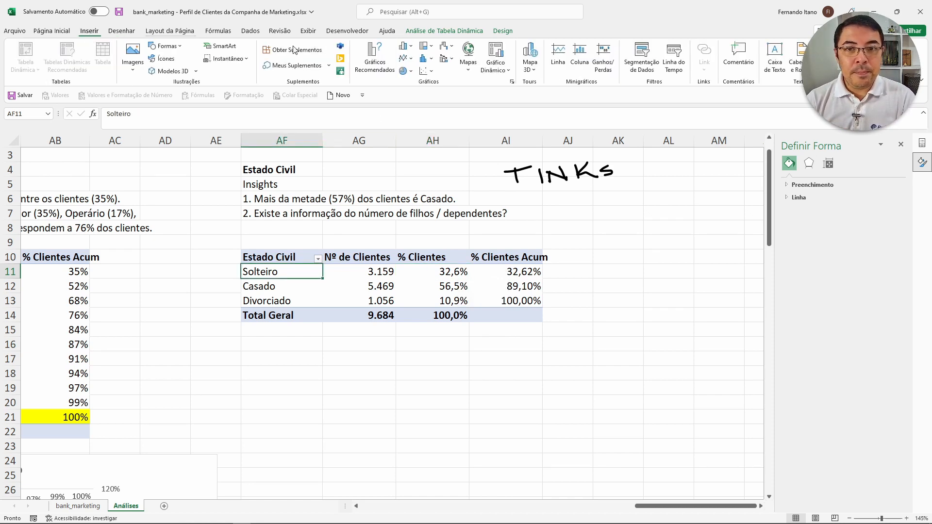
left_click(376, 60)
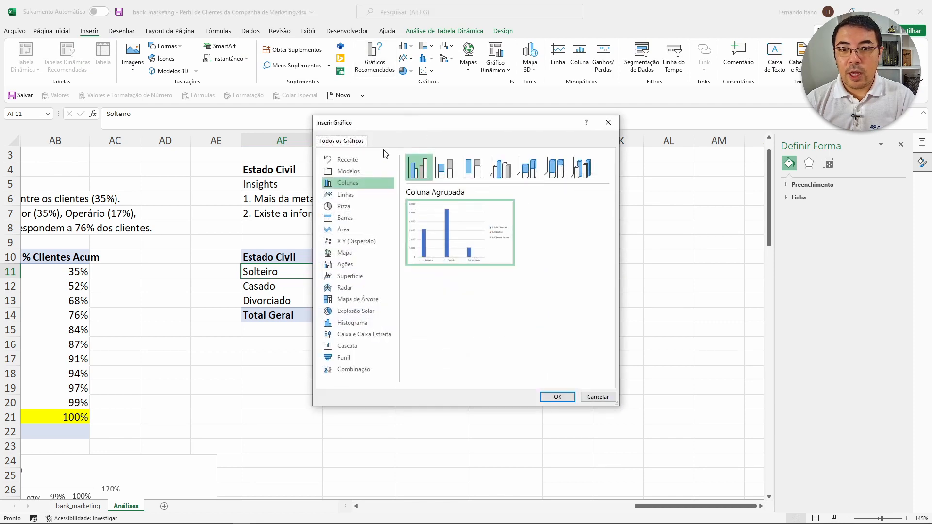
left_click(349, 171)
scroll(515, 267, "down", 3)
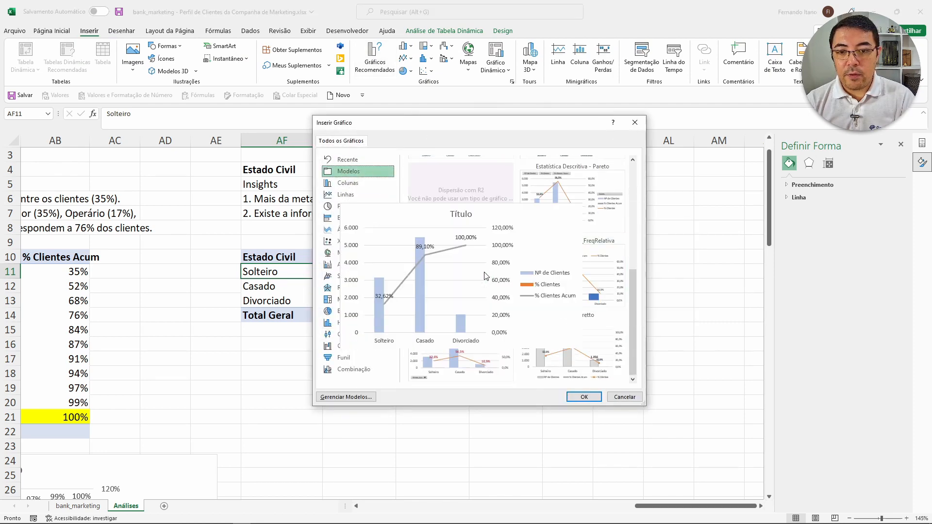
left_click(585, 397)
left_click_drag(486, 238, 510, 356)
scroll(510, 355, "down", 5)
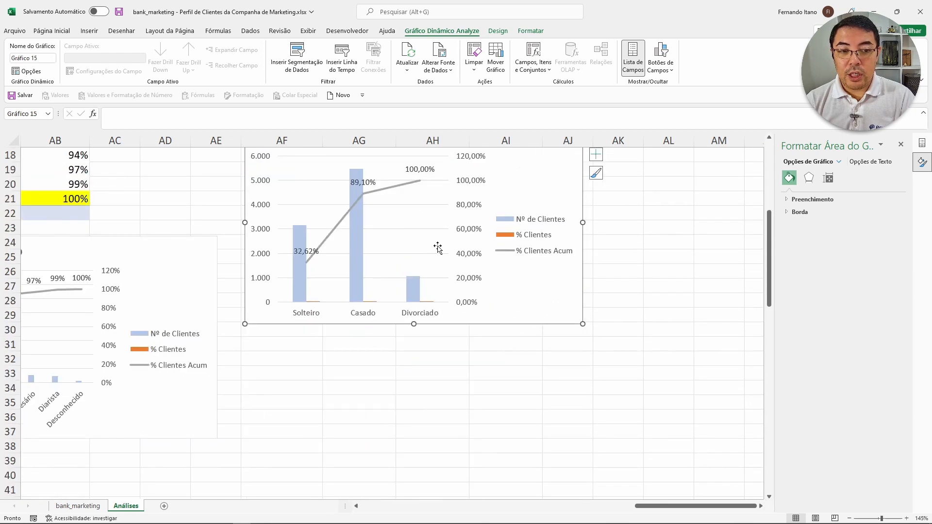
scroll(437, 248, "up", 2)
- Title the Estado Civil chart "Percentual de Clientes por Estado Civil"
left_click(416, 221)
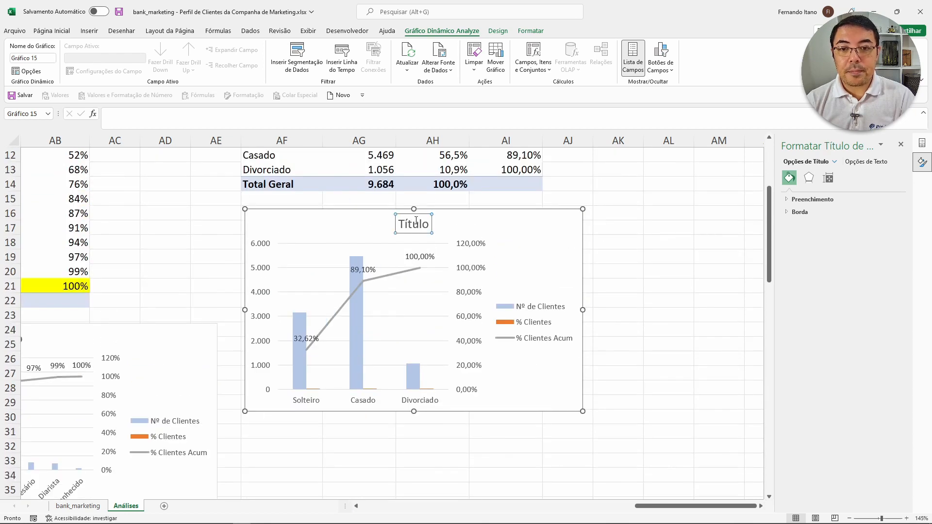
double_click(417, 224)
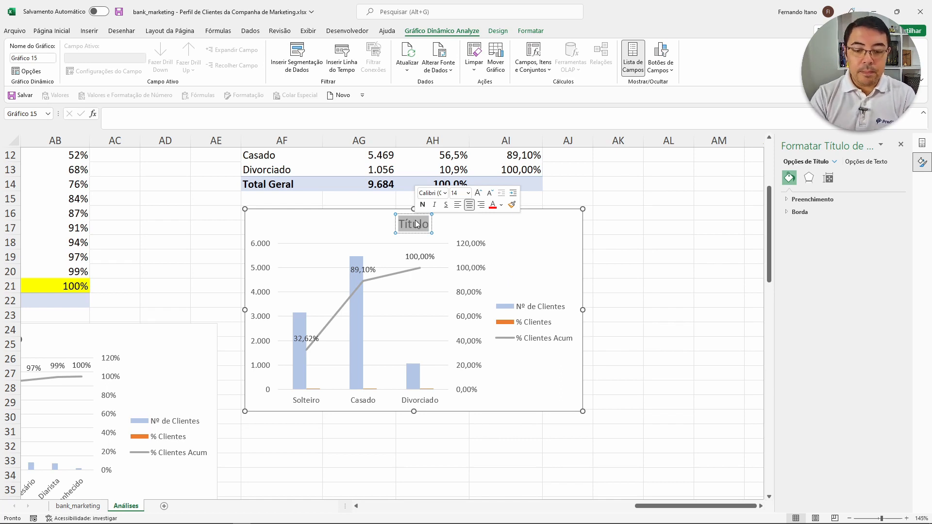
type("Perene")
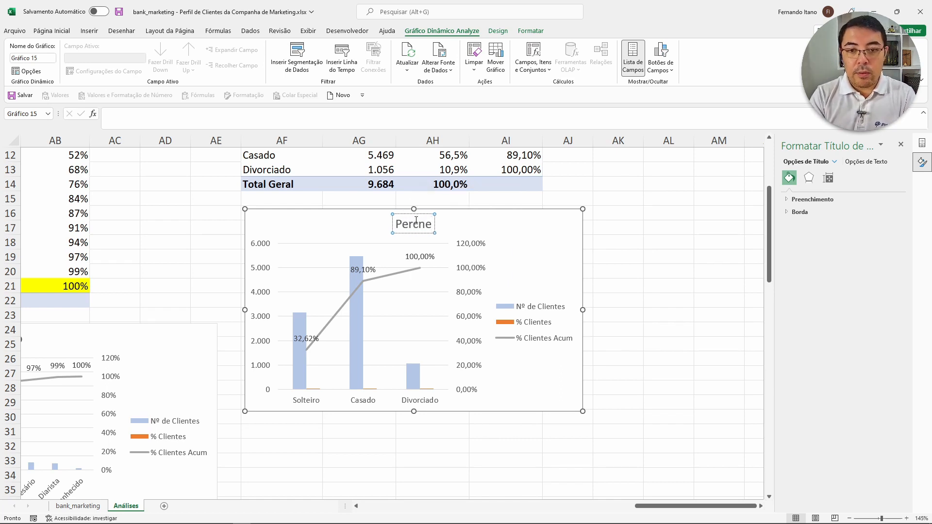
key("BackSpace")
key("BackSpace")
key("BackSpace")
type("centual de")
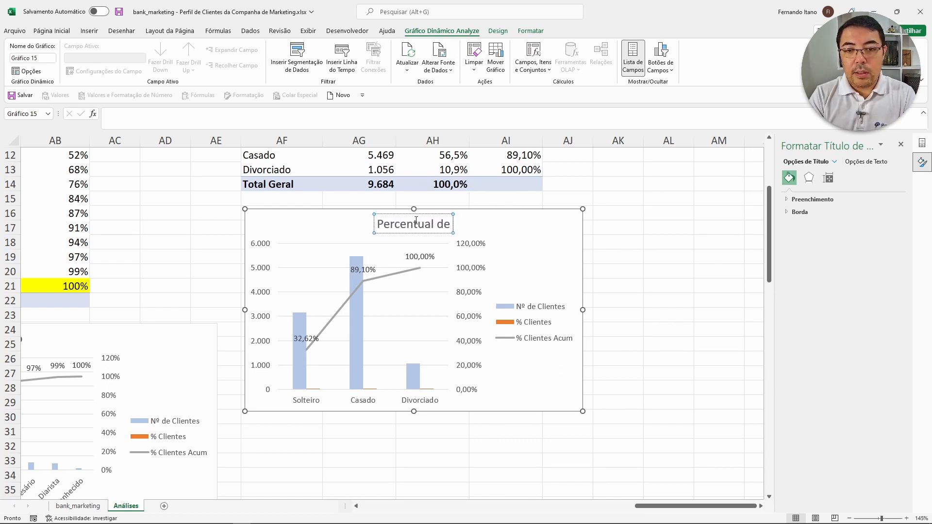
type(" Clientes por")
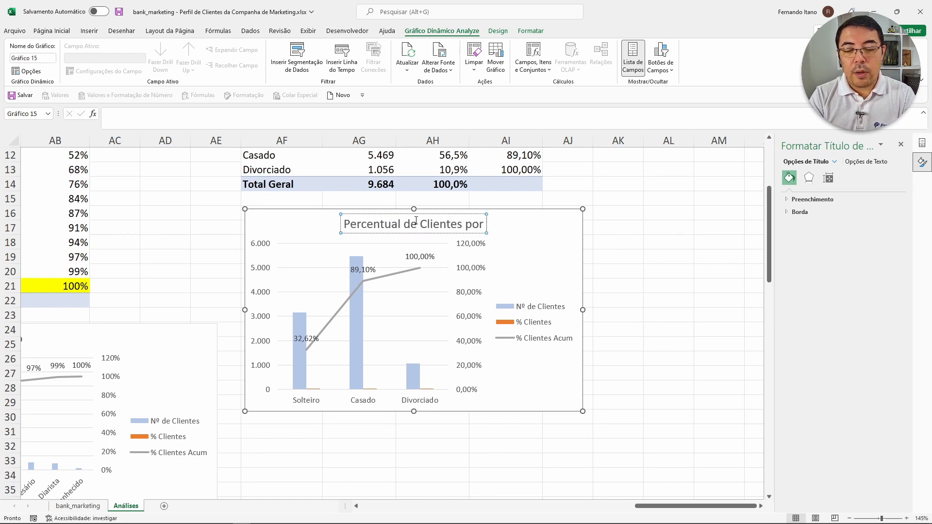
type(" Estado C")
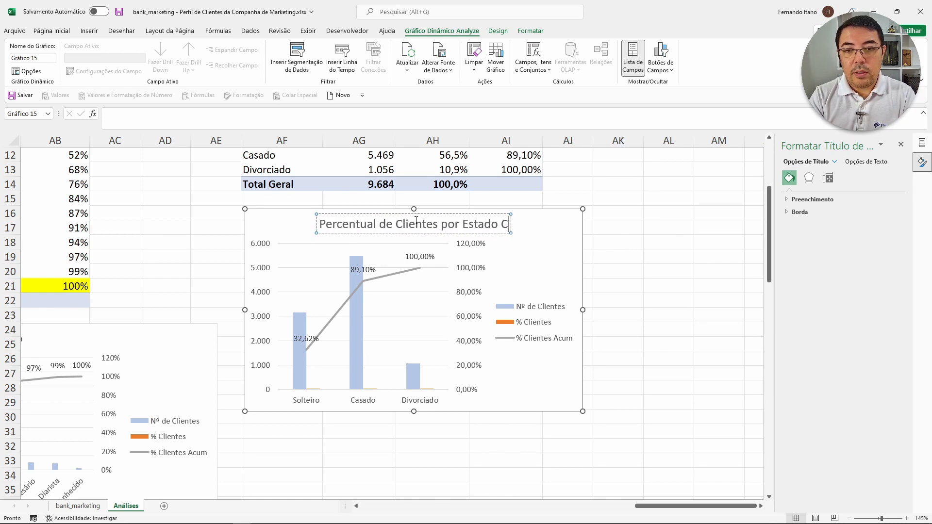
type("ivil")
key("Escape")
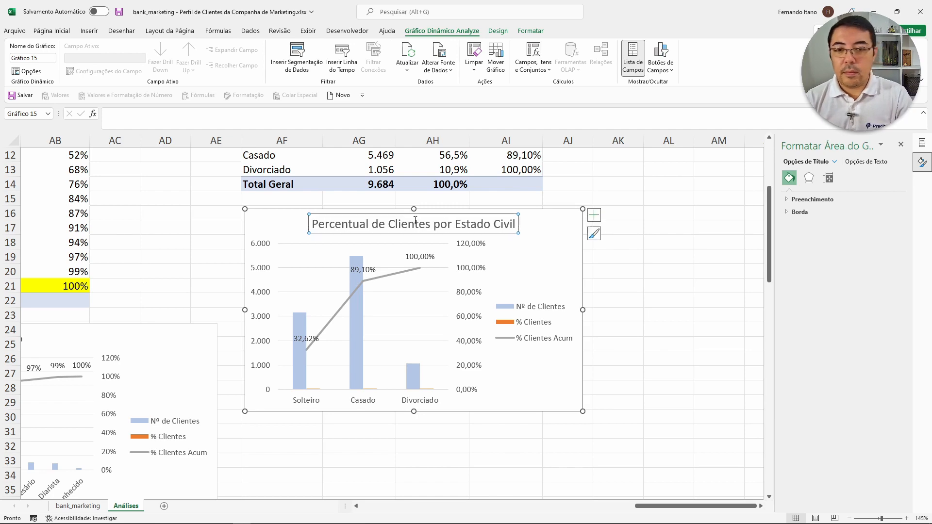
left_click(479, 471)
- Replace the placeholder title of the Profissão chart with "Clientes por Profissão"
scroll(482, 470, "left", 3)
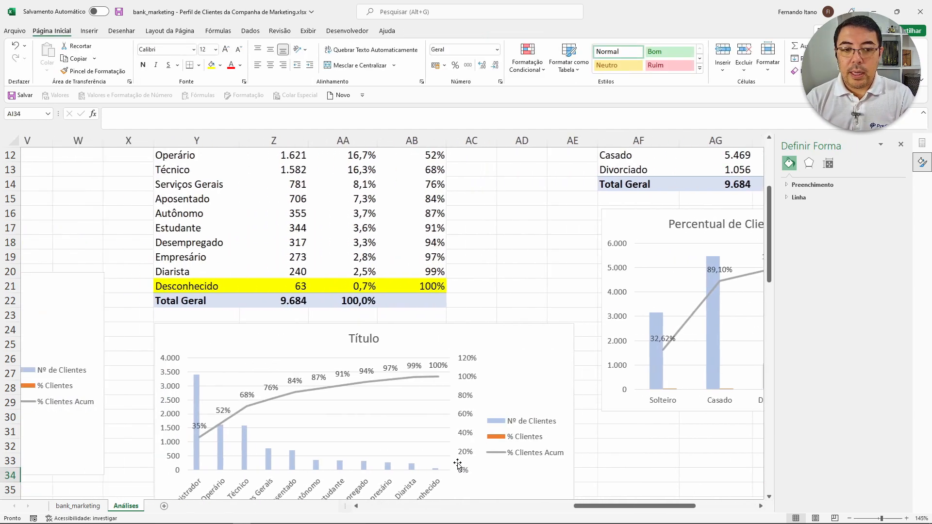
left_click(374, 336)
double_click(375, 336)
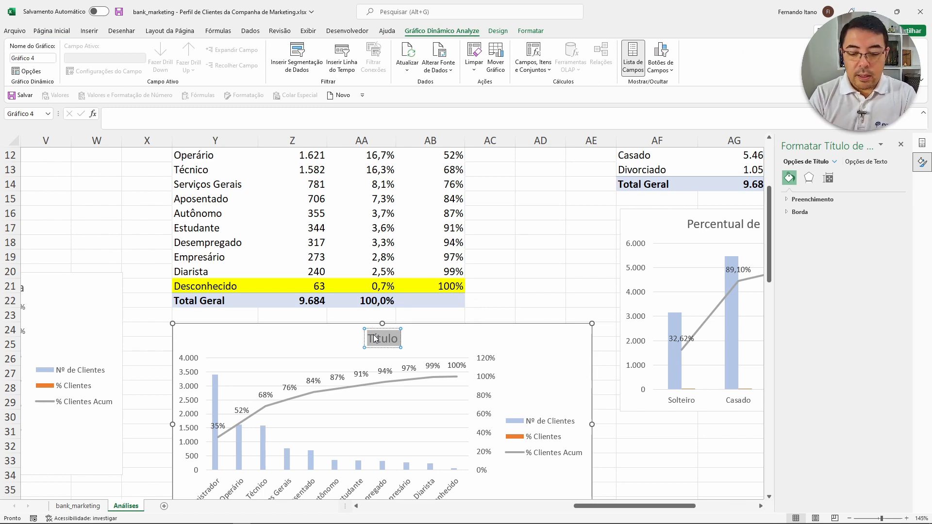
type("Percentual de")
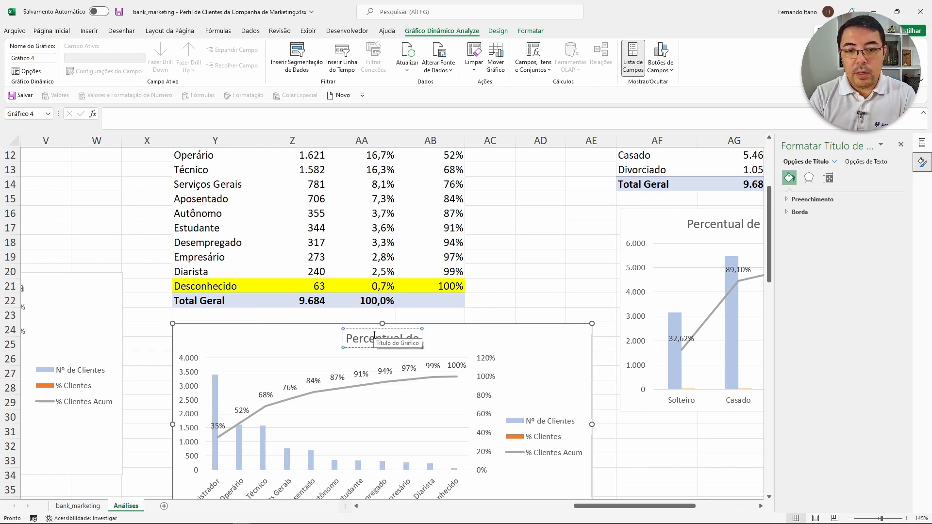
type(" Clientes por Fa")
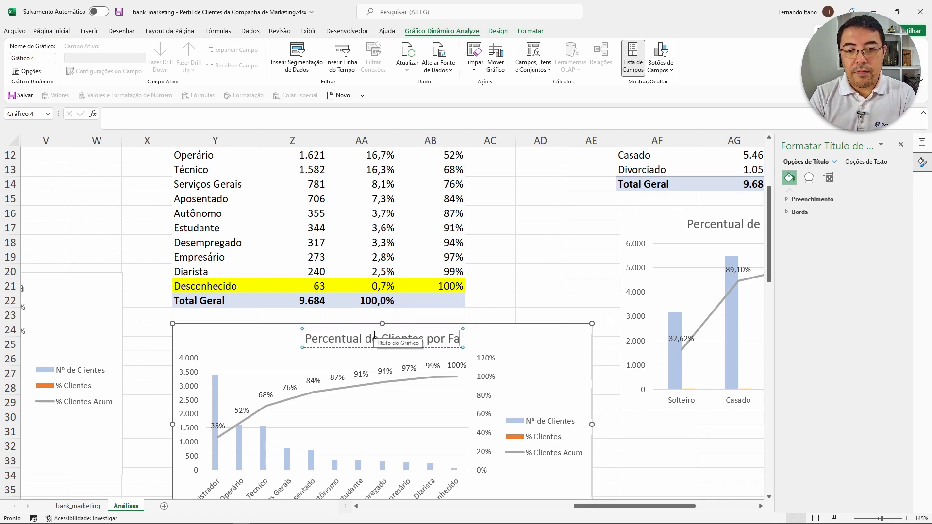
key("BackSpace")
key("BackSpace")
type("Pro")
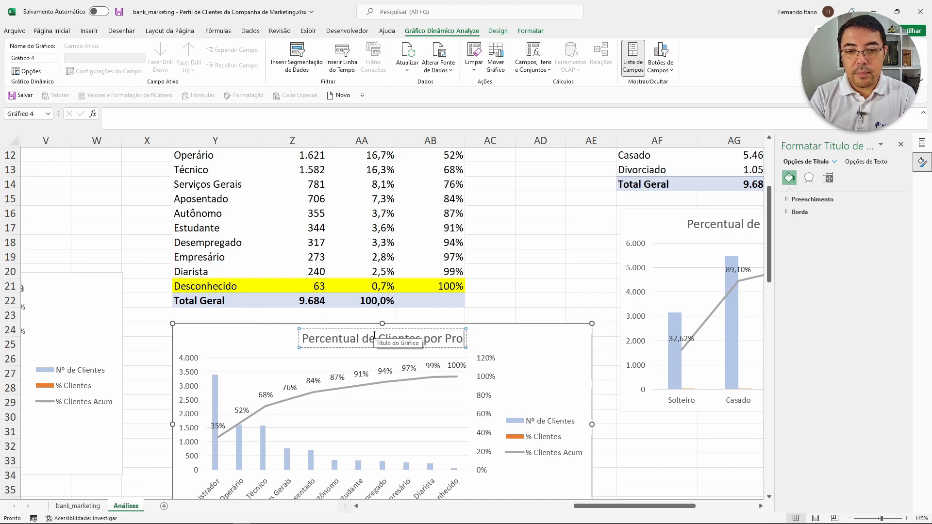
type("fissão")
key("ctrl+shift+Right")
key("ctrl+shift+Right")
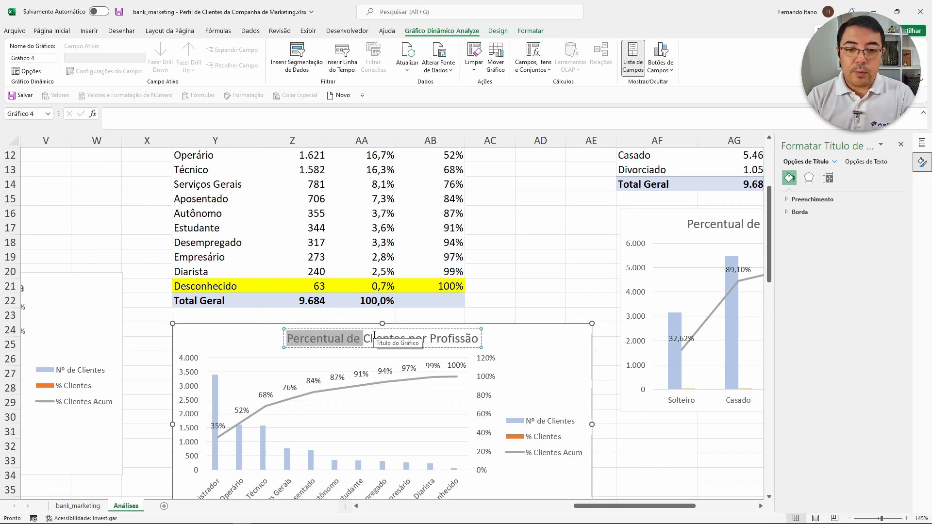
key("Delete")
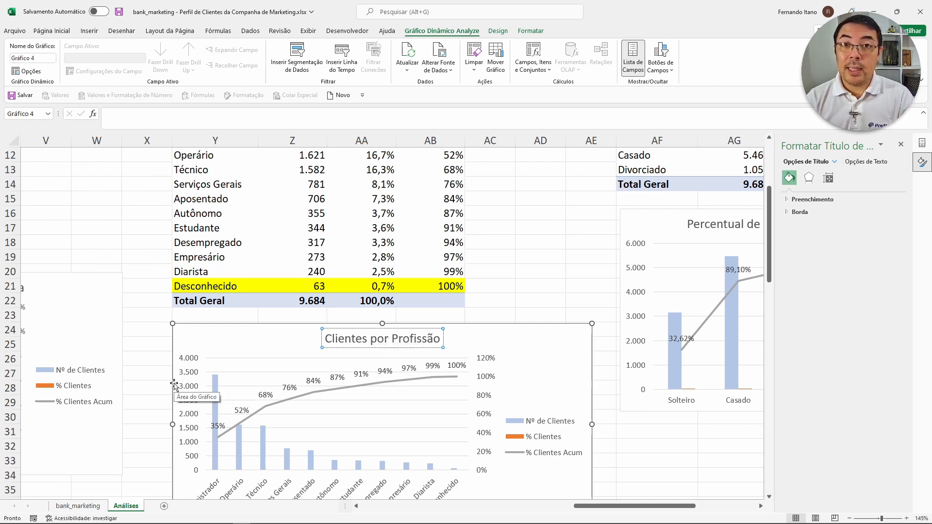
- Remove "Percentual de" from the Estado Civil chart's title so it reads "Clientes por Estado Civil"
scroll(700, 272, "up", 1)
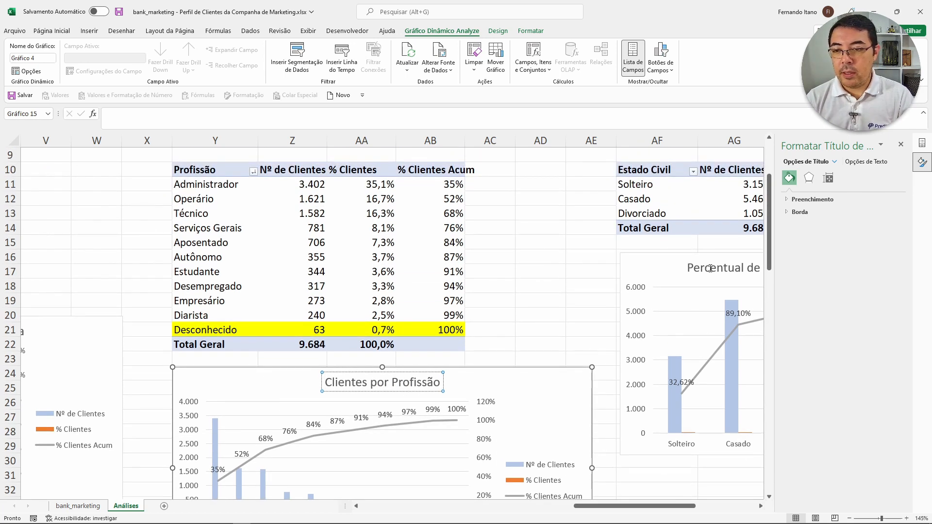
left_click(699, 266)
left_click(699, 267)
key("Home")
key("ctrl+shift+Right")
key("ctrl+shift+Right")
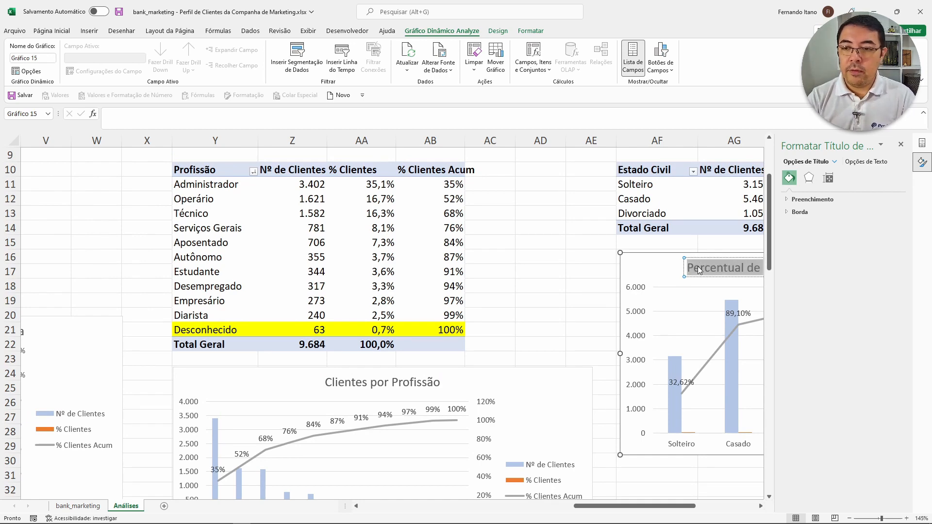
key("Delete")
left_click(541, 315)
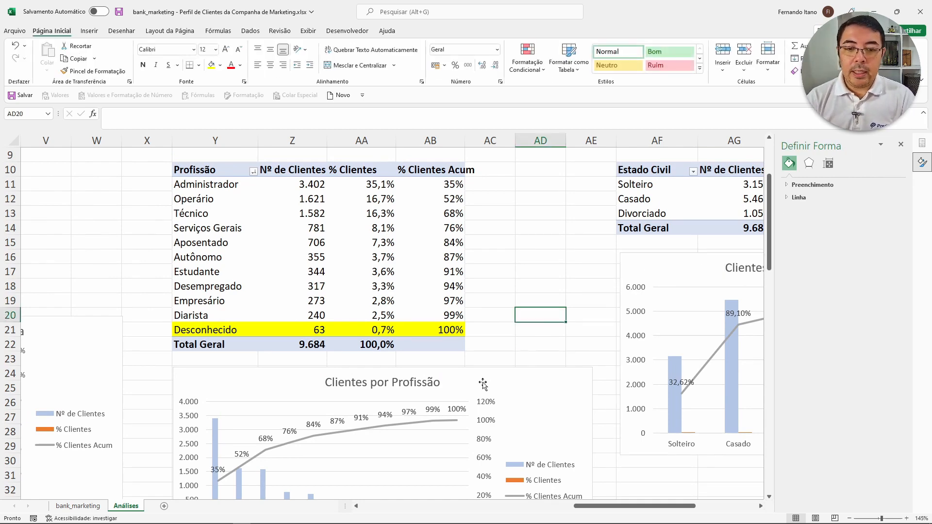
- Delete the handwritten "TINKS" ink beside the Estado Civil heading
scroll(440, 359, "down", 1)
scroll(553, 299, "right", 3)
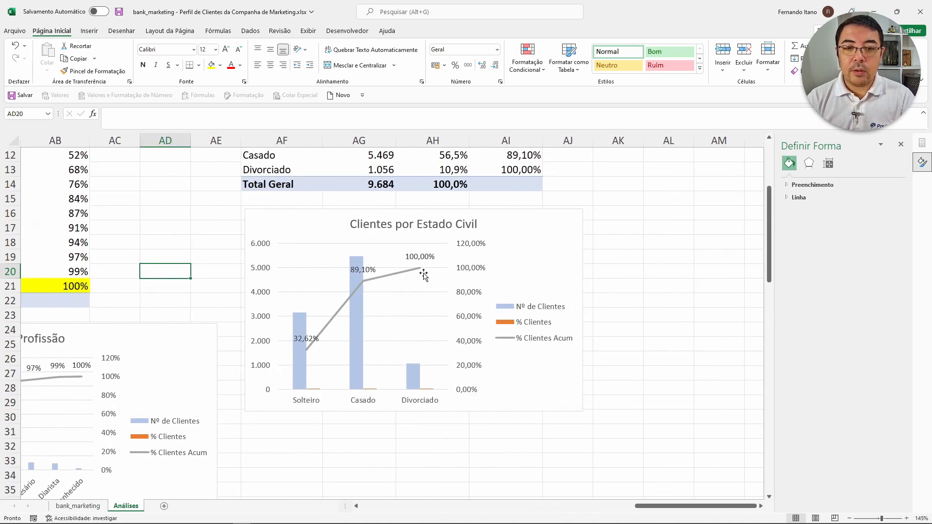
scroll(424, 275, "up", 4)
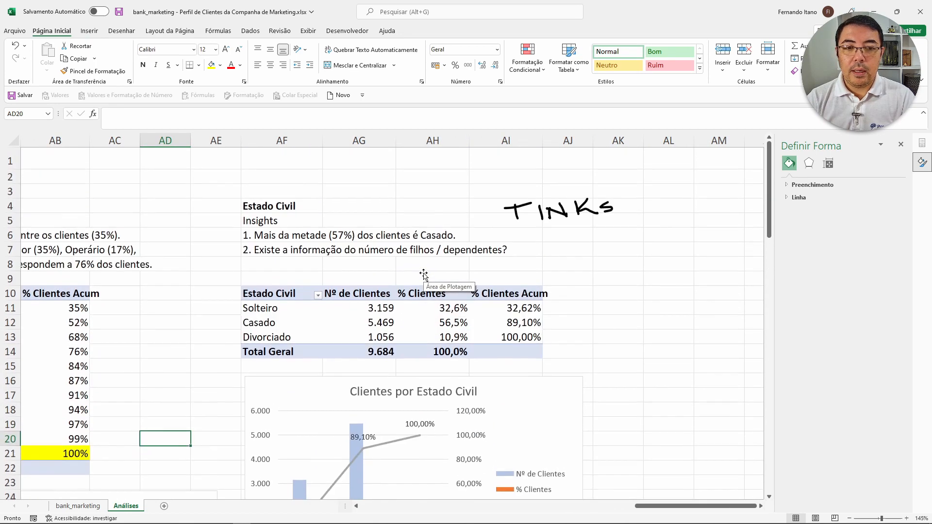
left_click(560, 221)
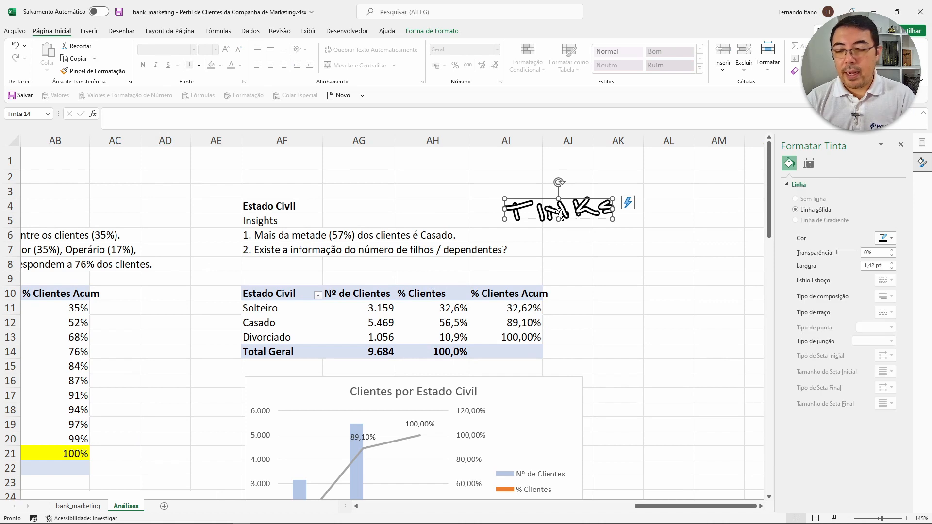
key("Delete")
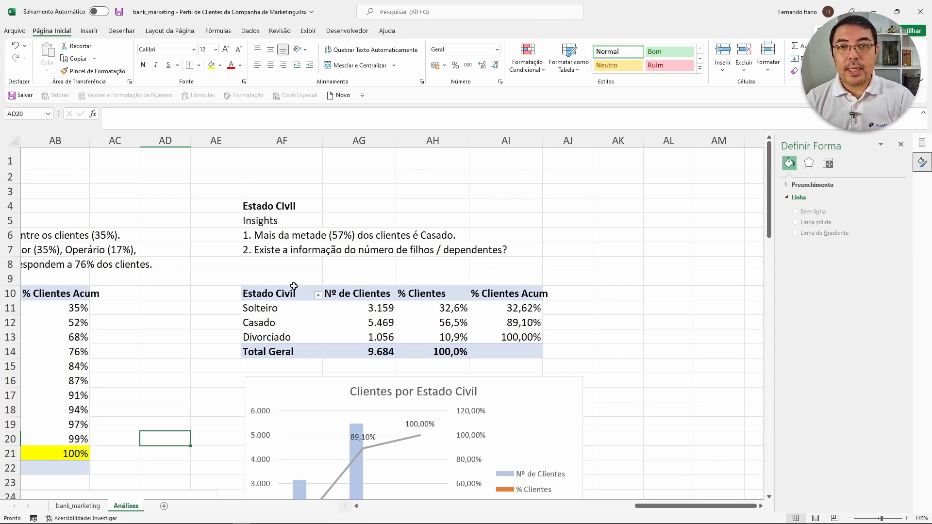
scroll(294, 286, "left", 8)
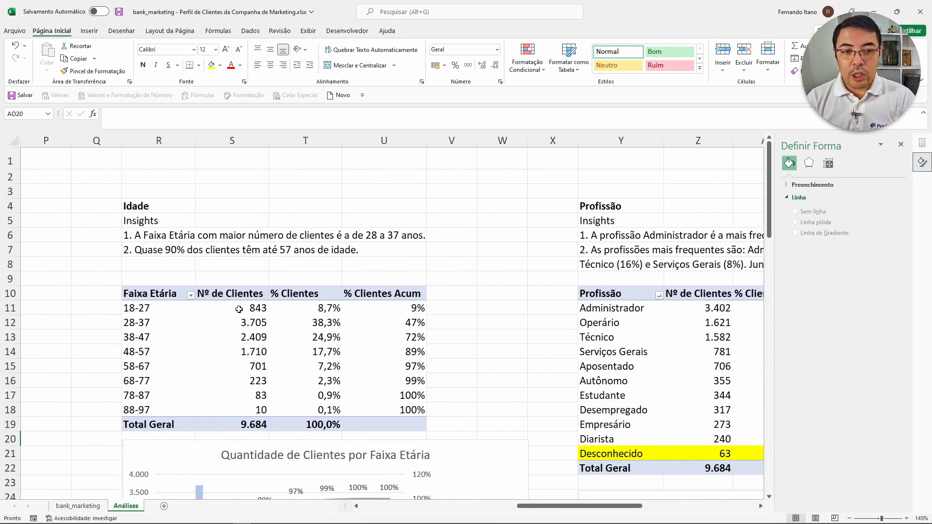
left_click_drag(141, 311, 144, 406)
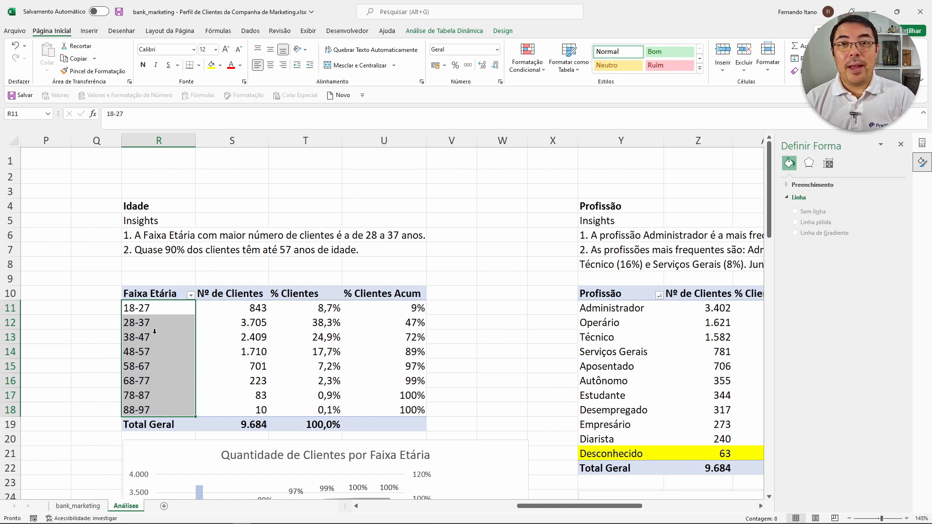
left_click(214, 307)
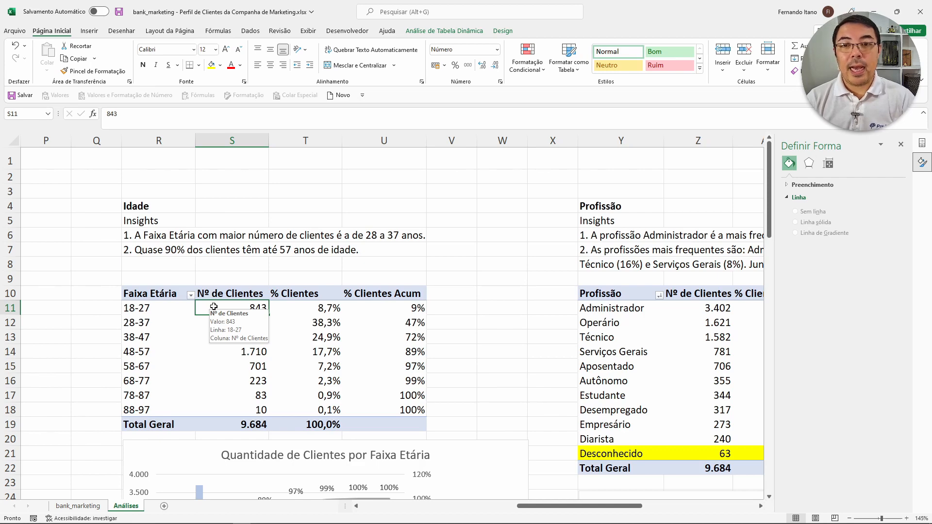
- Copy the Estado Civil pivot table (AF10:AI14) and paste it at AM10
scroll(214, 307, "right", 10)
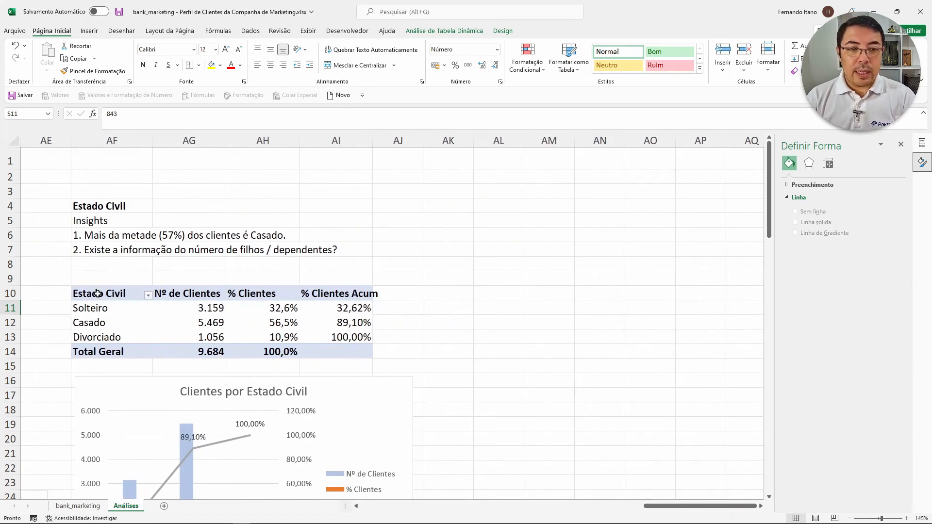
left_click_drag(101, 294, 347, 352)
key("ctrl+c")
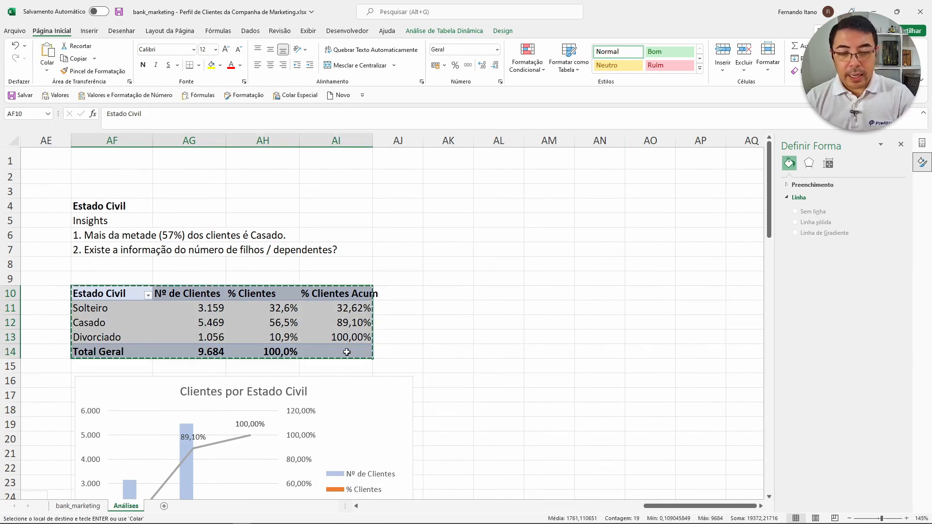
left_click(532, 294)
key("ctrl+v")
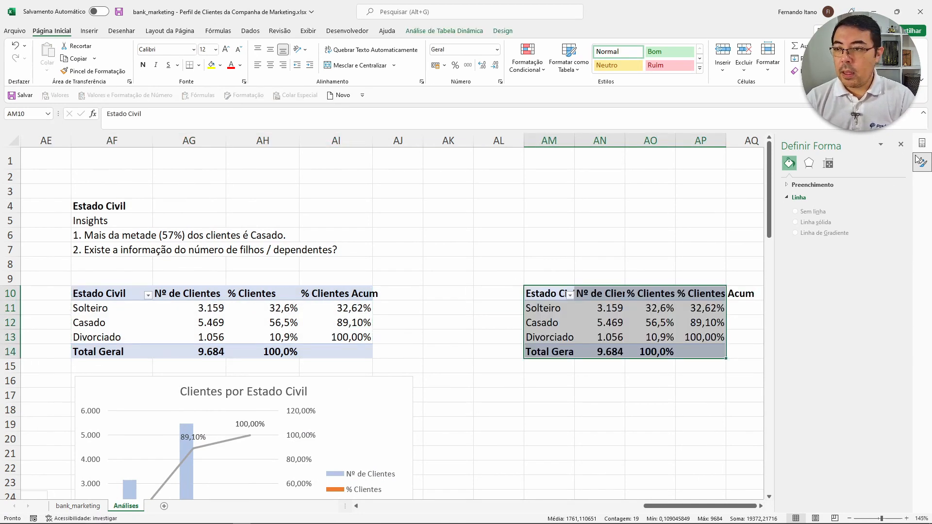
- Replace Estado_Civil with Formação as the row field of the copied pivot table at AM10
left_click(922, 144)
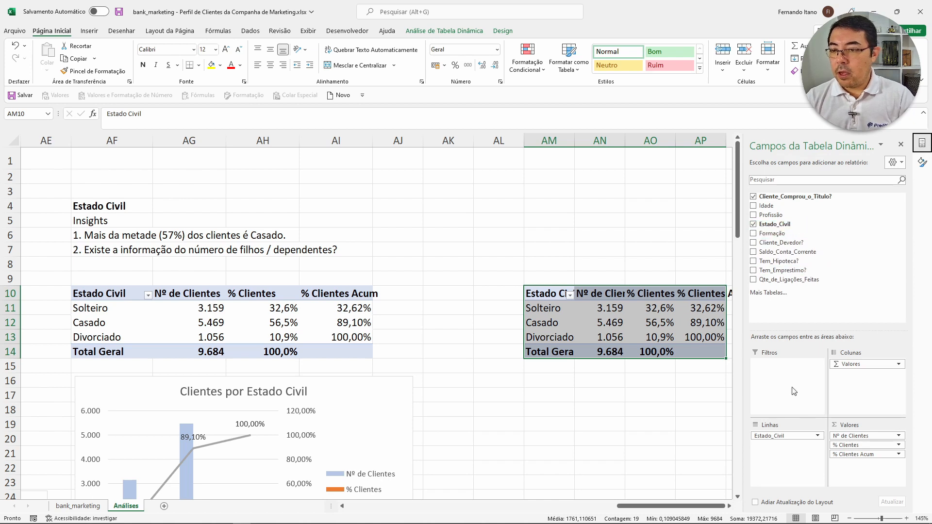
left_click_drag(776, 437, 823, 262)
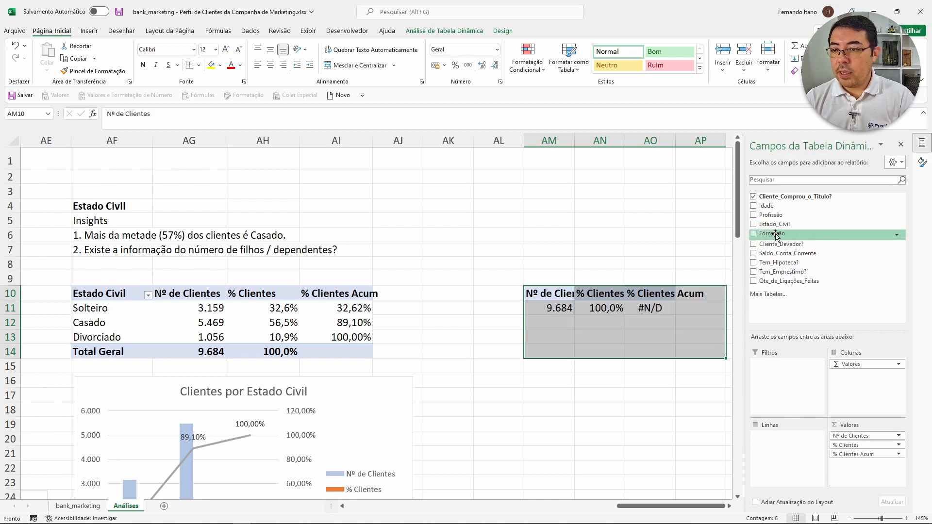
left_click_drag(772, 234, 789, 457)
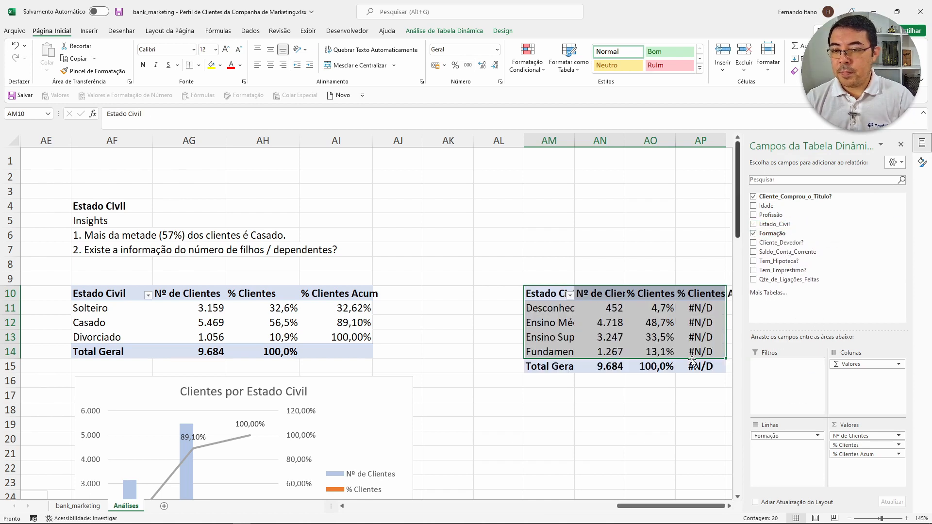
left_click(610, 322)
- Copy the Estado Civil and Insights headings from AF4:AF5 to AM3:AM4 and change the heading in AM3 to "Formação"
left_click_drag(112, 206, 114, 221)
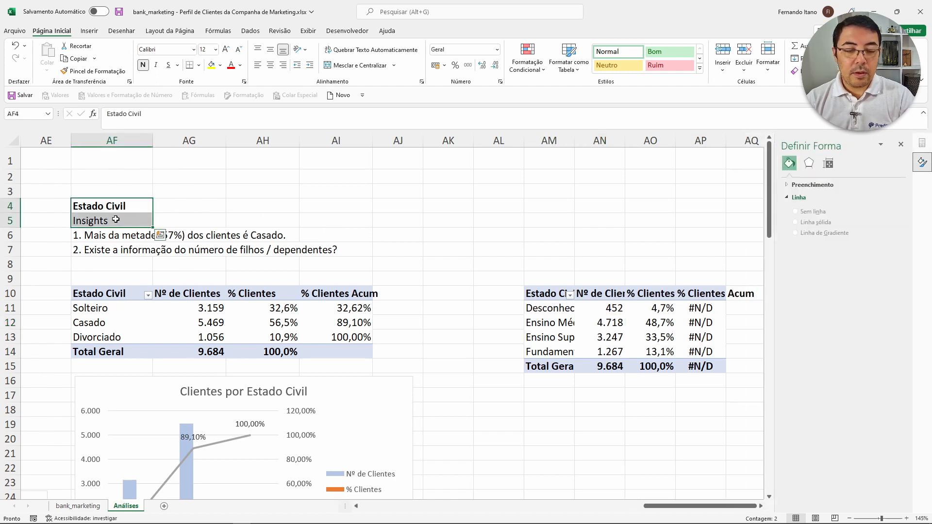
key("ctrl+c")
left_click(545, 191)
key("Return")
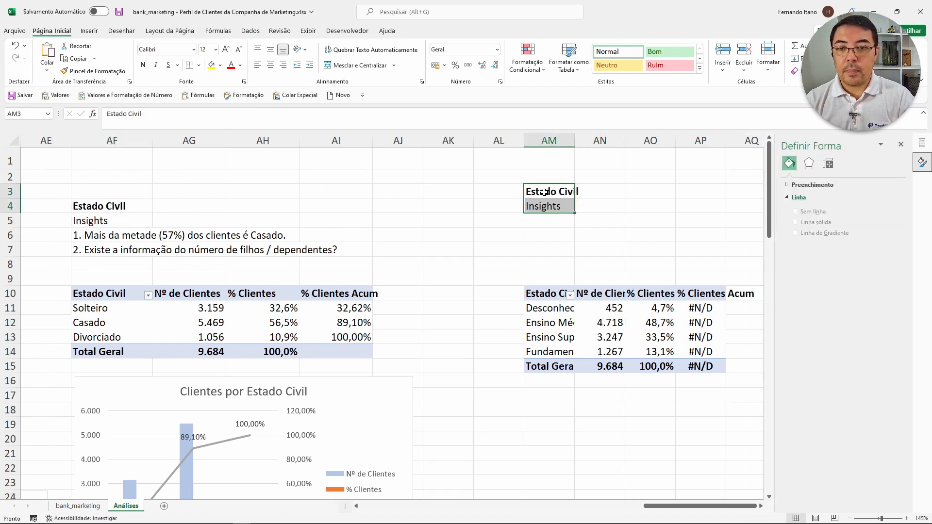
left_click(544, 192)
type("Formação")
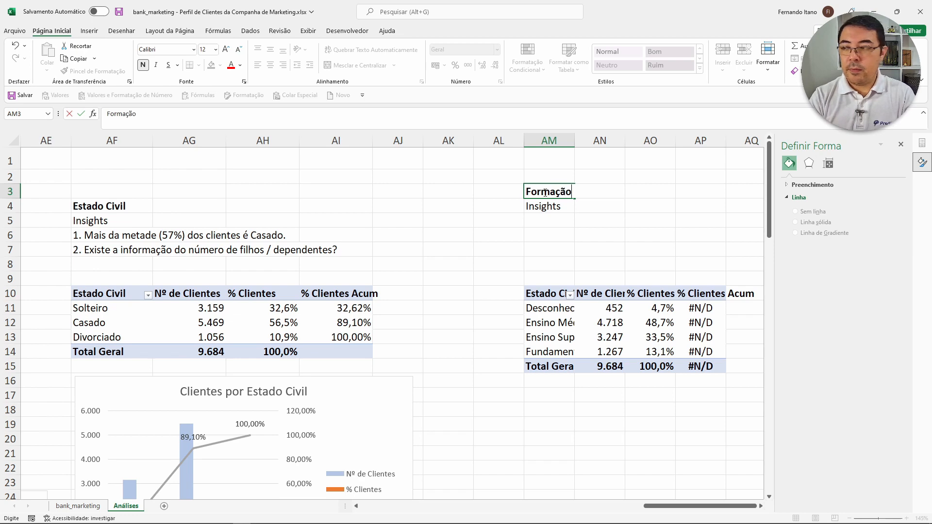
key("Return")
- Rename the row header of the new pivot table in AM10 to "Formação"
key("ctrl+Down")
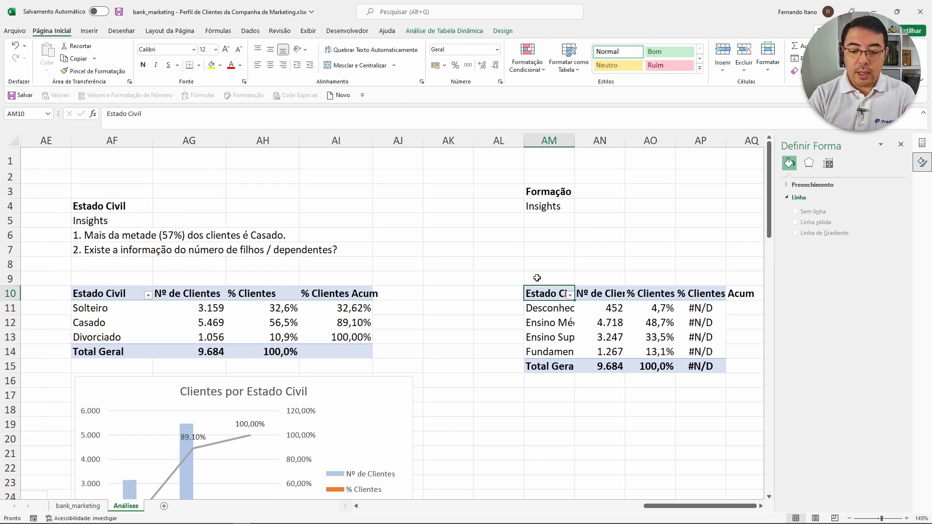
type("Formação")
key("Return")
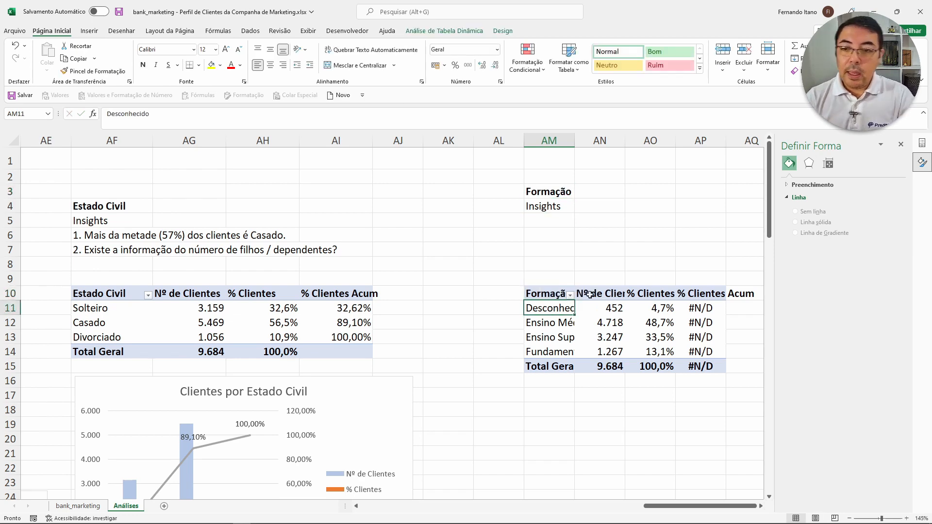
- Widen columns AN to AP equally and fit column AM to the Formação pivot table's row labels
left_click(628, 248)
scroll(628, 248, "right", 3)
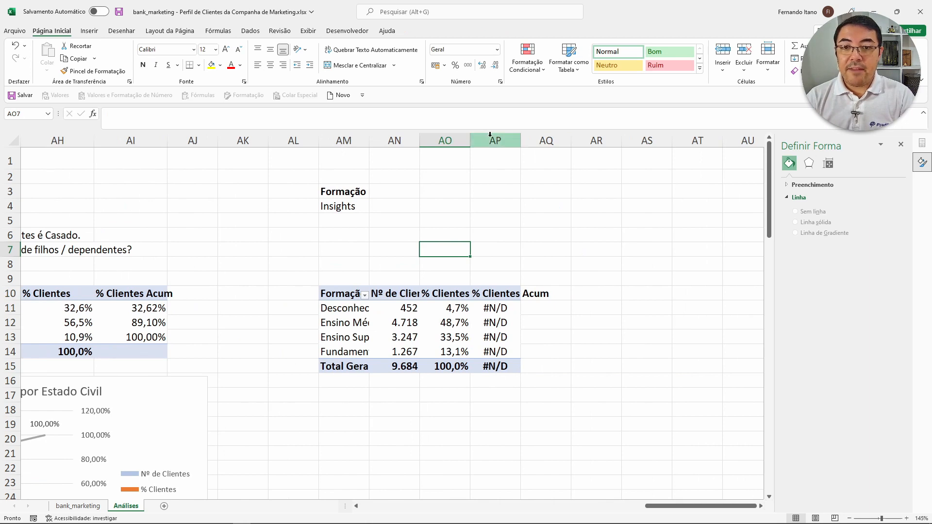
left_click_drag(490, 135, 444, 139)
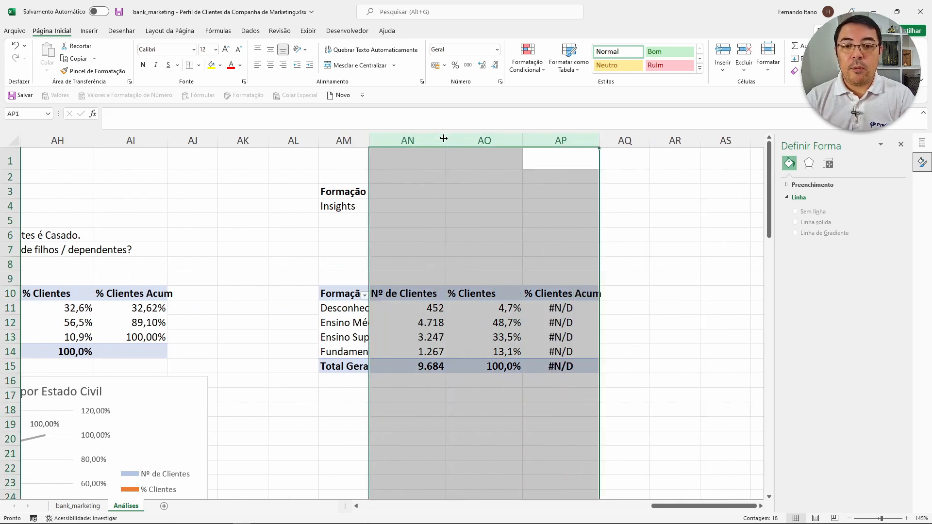
double_click(369, 138)
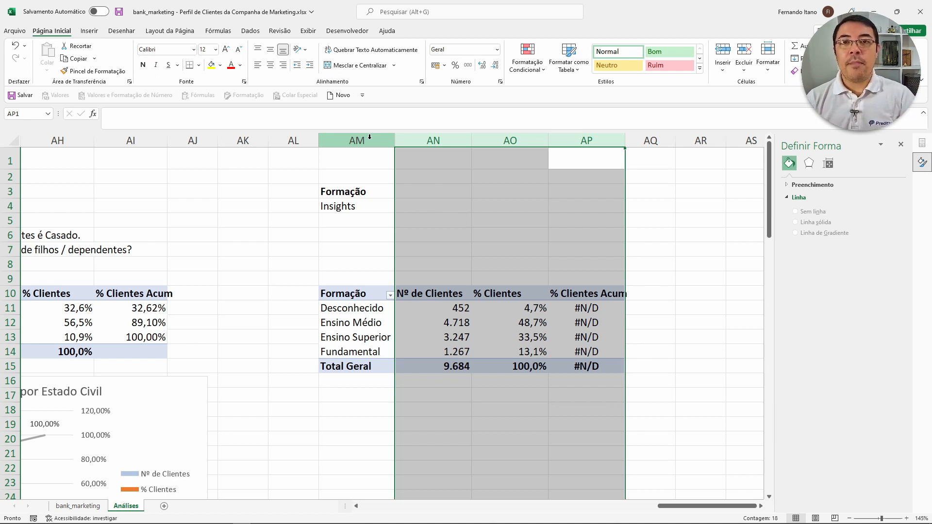
- Reorder the Formação pivot table rows as Fundamental, Ensino Médio, Ensino Superior and Desconhecido
left_click(374, 347)
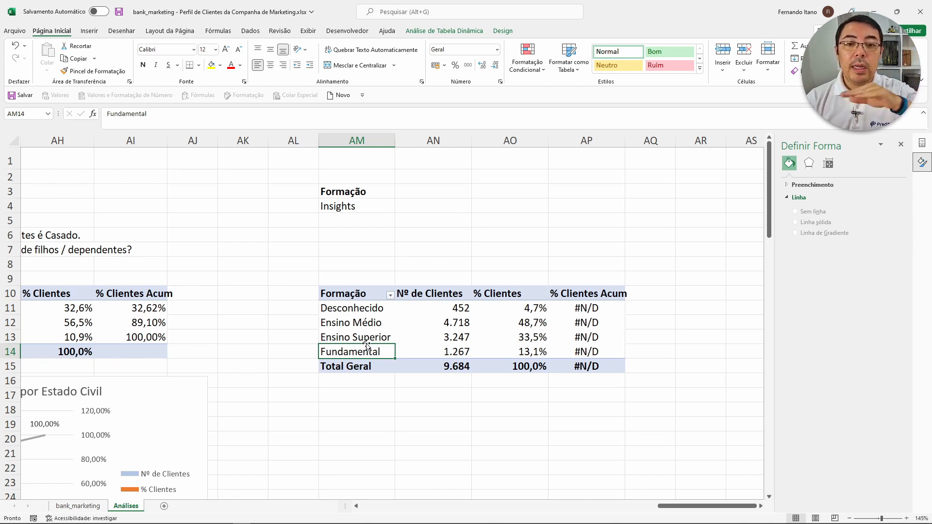
mouse_move(367, 345)
left_mouse_down()
mouse_move(371, 311)
mouse_move(365, 354)
mouse_move(367, 307)
mouse_move(364, 362)
left_mouse_up()
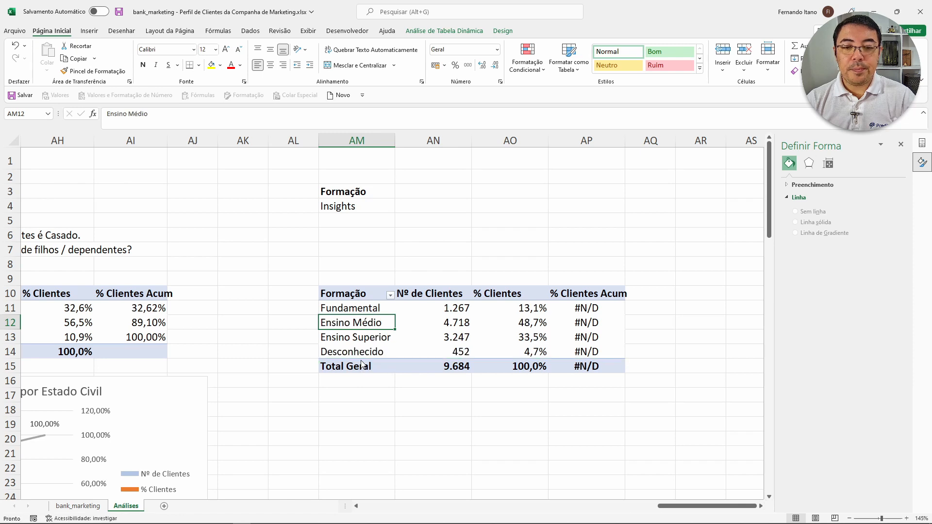
left_click(365, 311)
left_click(370, 325)
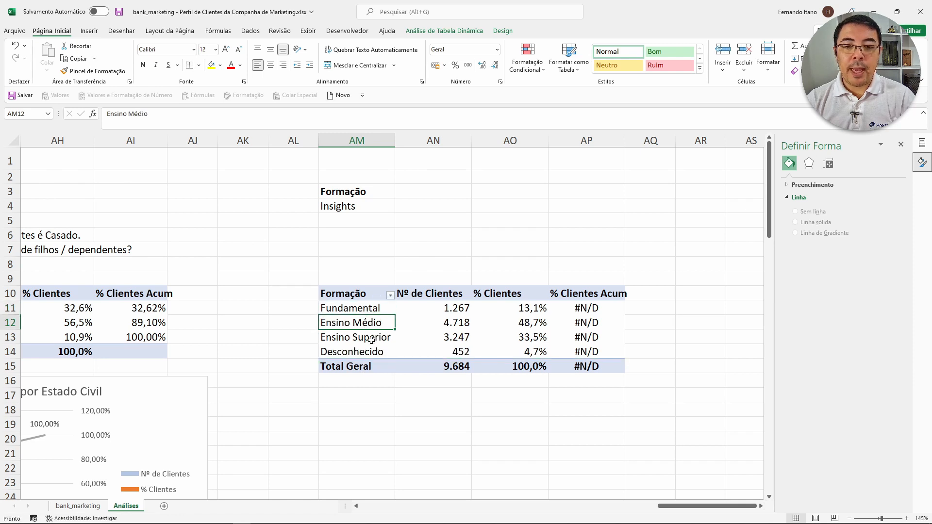
left_click(371, 339)
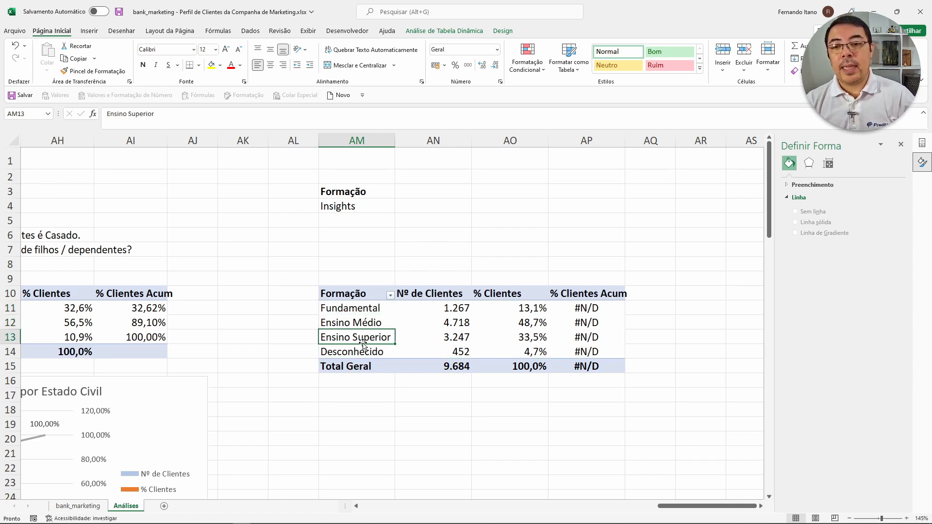
- Show the % Clientes Acum values in the Formação pivot table as % da Soma Acumulada with Formação as the base field
right_click(570, 322)
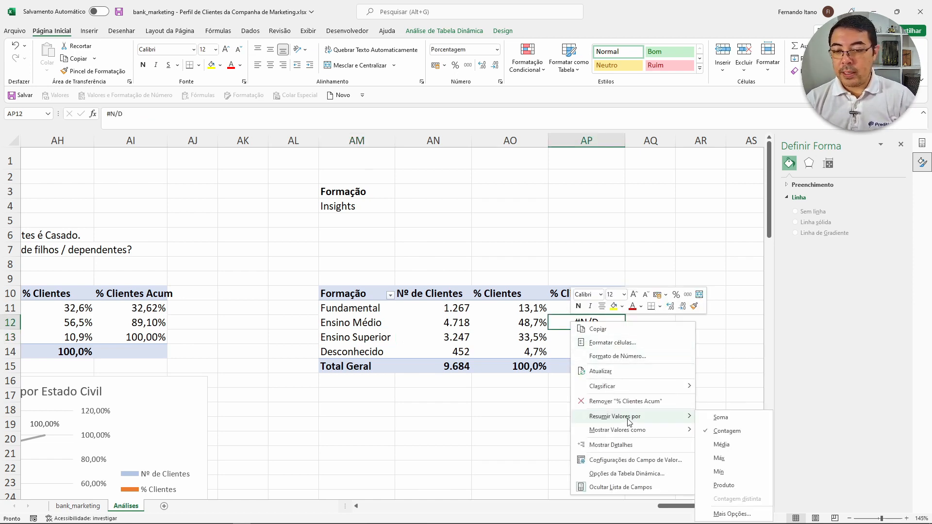
mouse_move(631, 431)
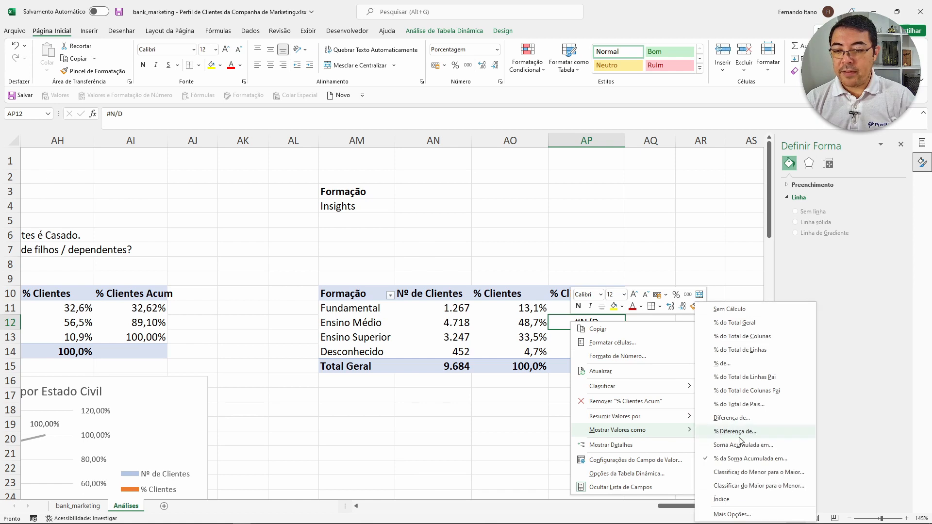
left_click(758, 459)
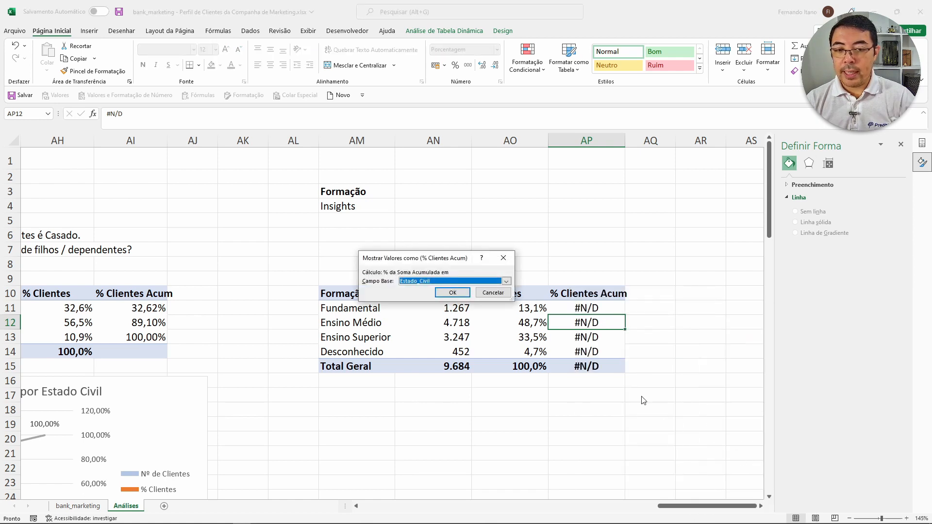
left_click(433, 280)
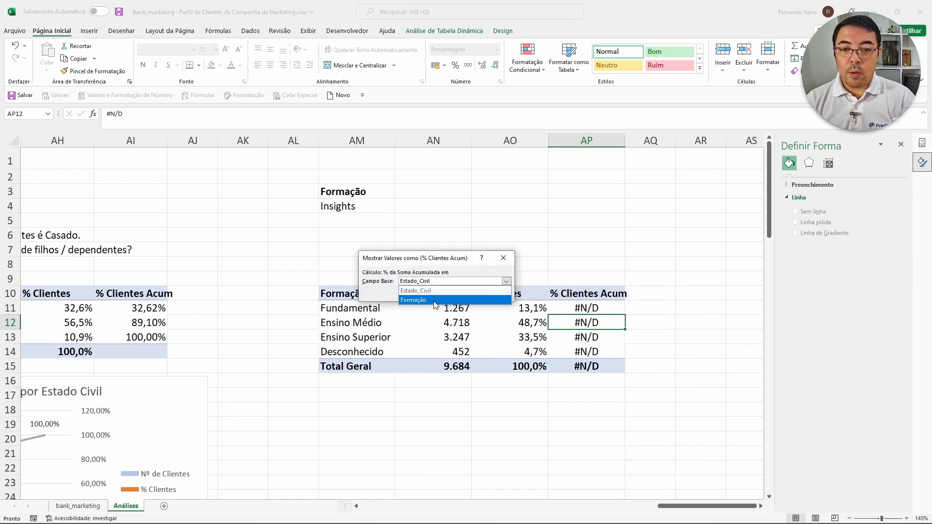
left_click(434, 299)
left_click(456, 293)
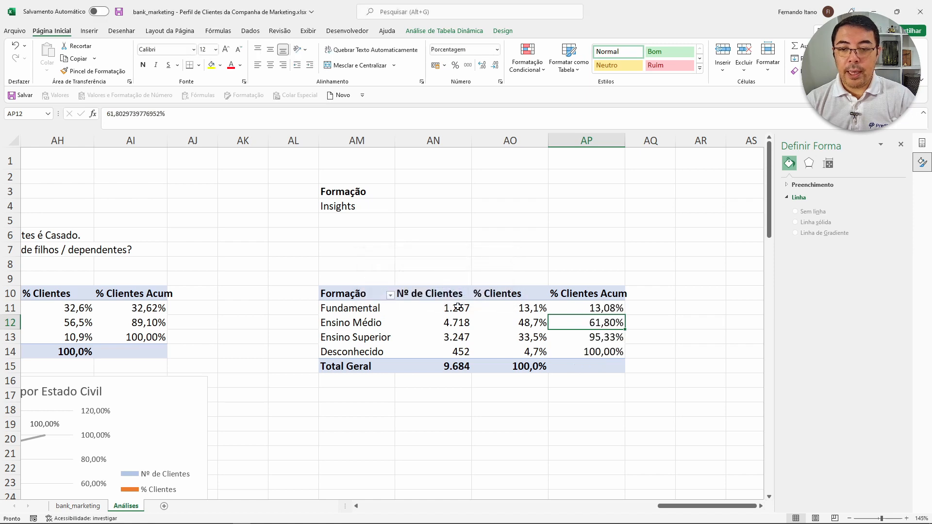
- Format the % Clientes and % Clientes Acum values in AO11:AP15 as percentages without decimals
scroll(460, 321, "down", 1)
left_click_drag(530, 256, 607, 316)
left_click(456, 66)
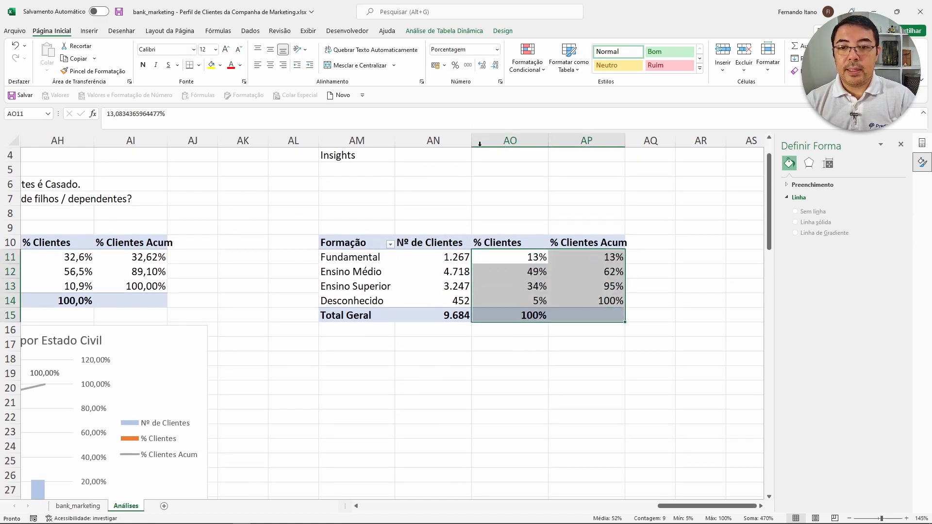
left_click(411, 271)
scroll(403, 251, "up", 1)
scroll(403, 251, "up", 1)
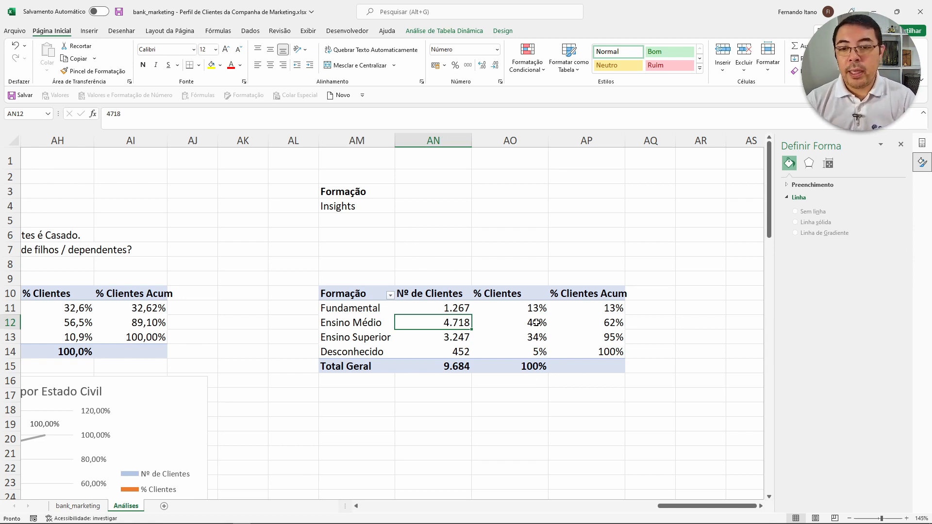
- Enter the insight "1. Quase metade dos clientes possui Ensino Médio (49%)." in AM5 under the Formação Insights heading
left_click_drag(537, 323, 393, 324)
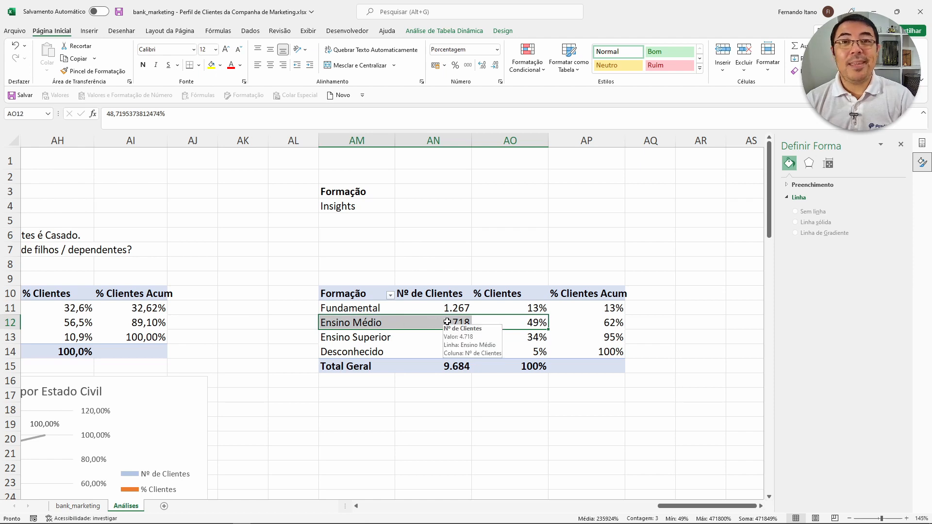
left_click(509, 322)
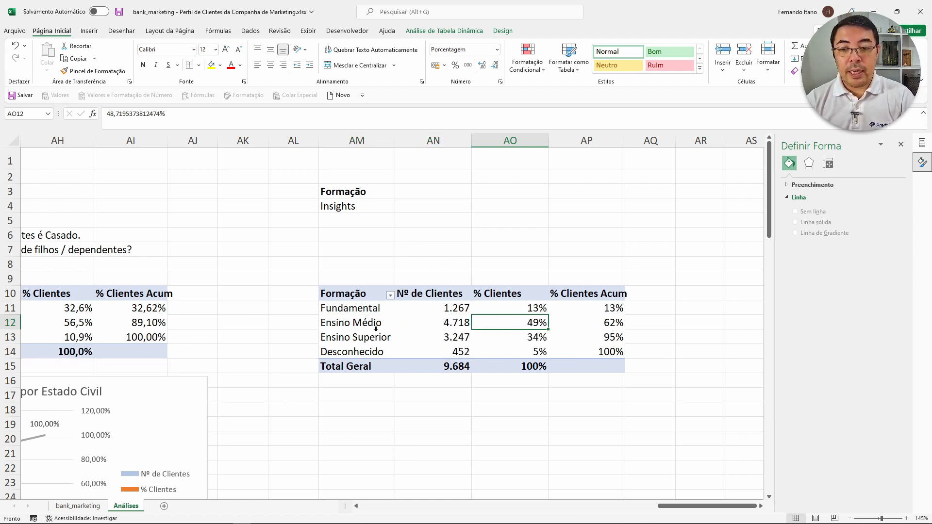
left_click(365, 322)
left_click_drag(364, 322, 532, 327)
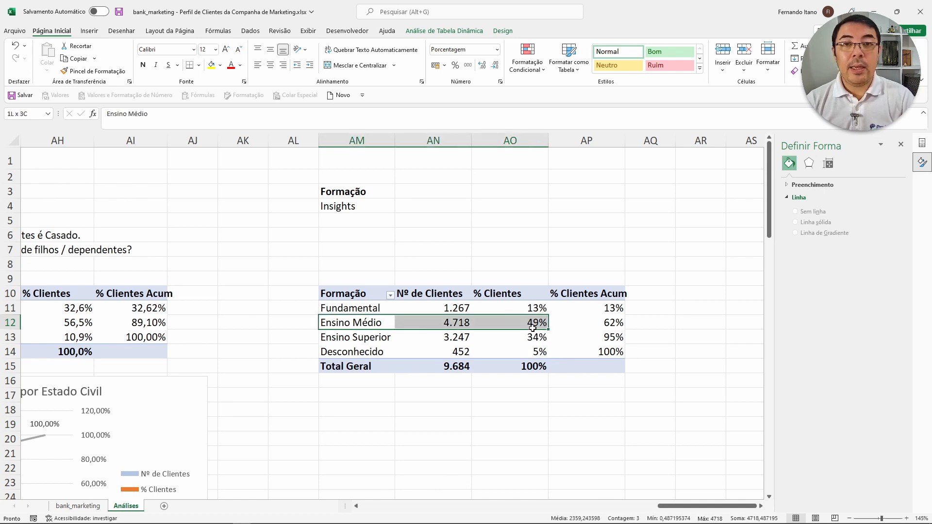
left_click(351, 219)
type("1")
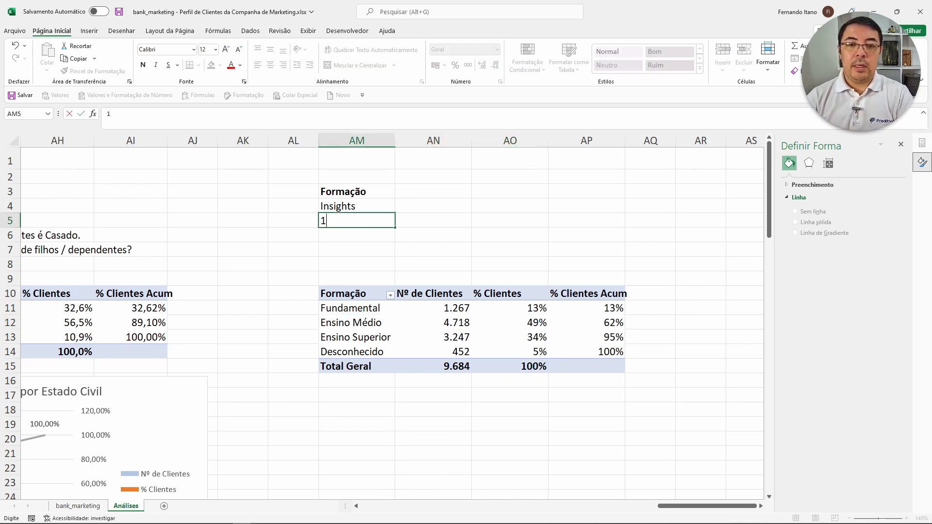
type(". Quase m")
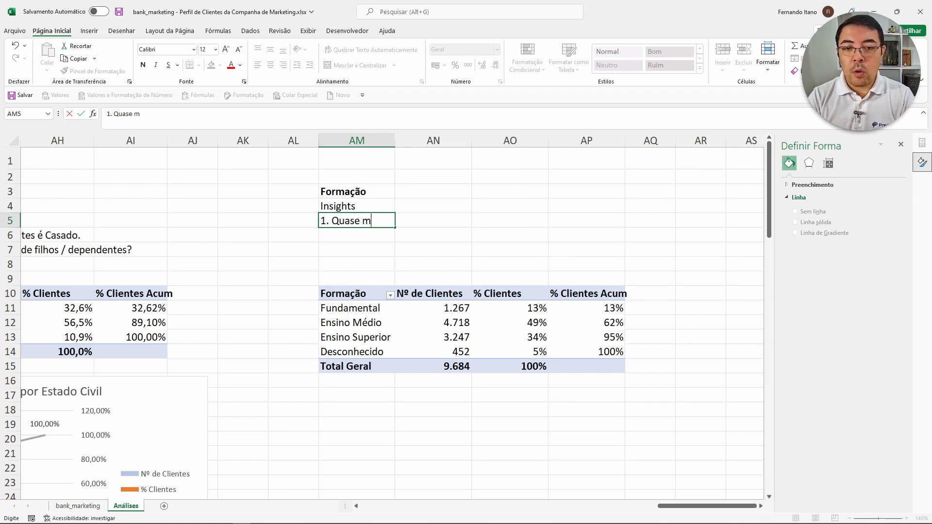
type("etade dos cl")
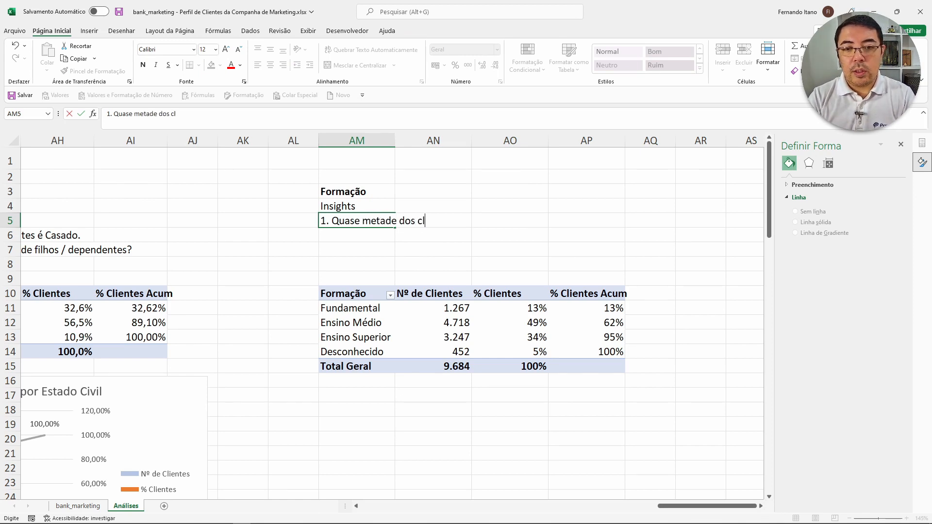
type("ientes posu")
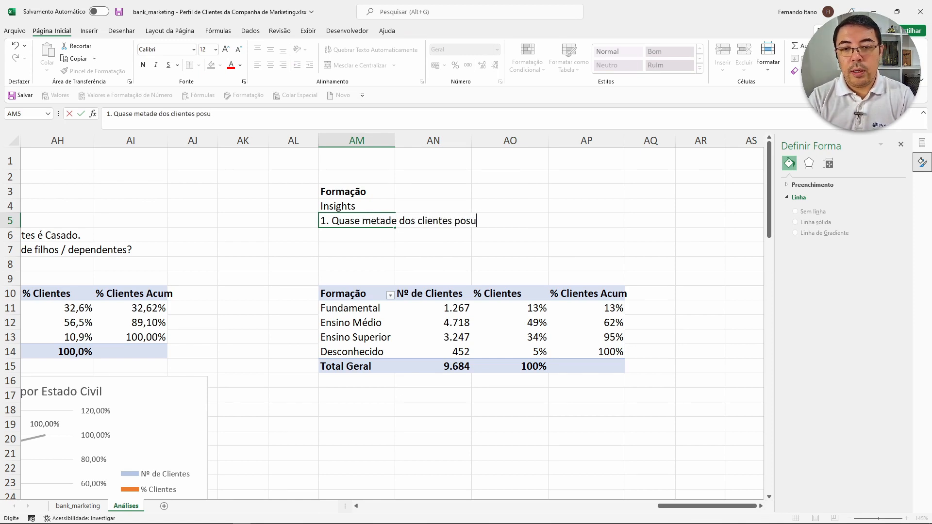
key("BackSpace")
type("sui e")
key("BackSpace")
type("Ensi")
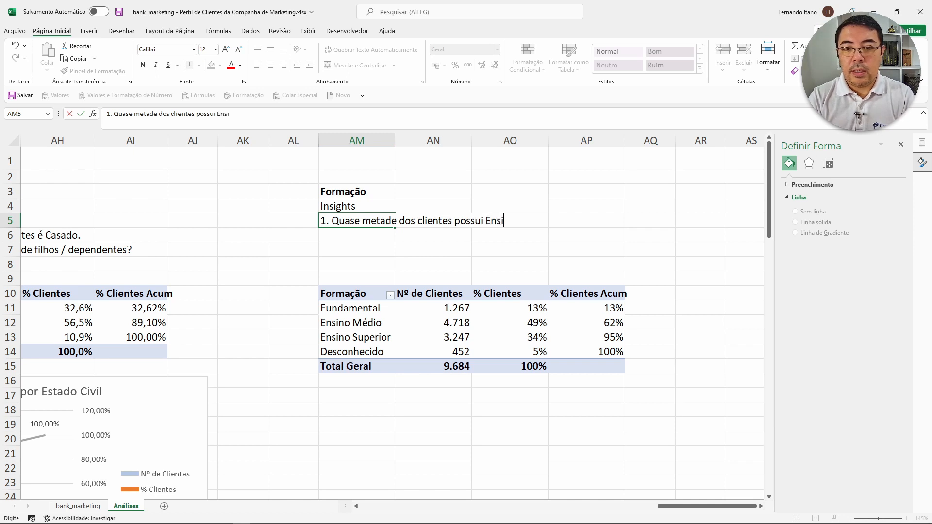
type("no Médio (")
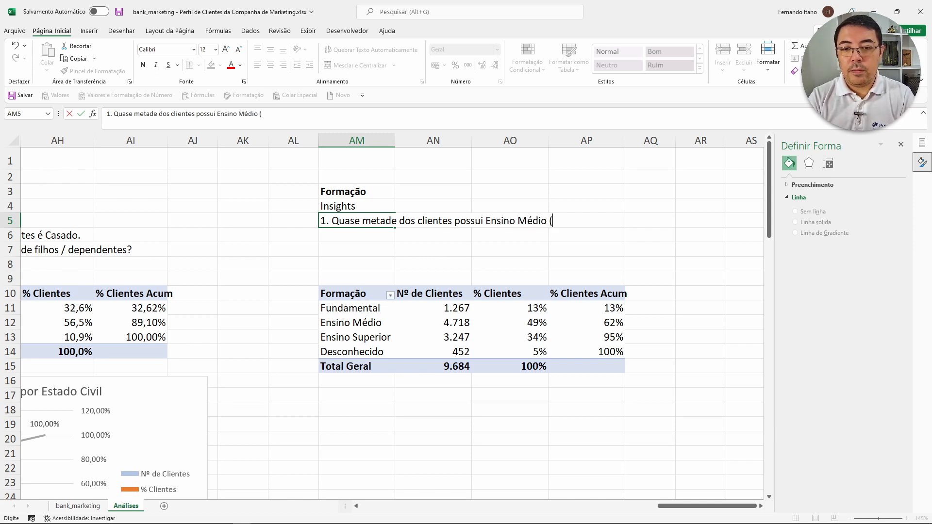
type("49%).")
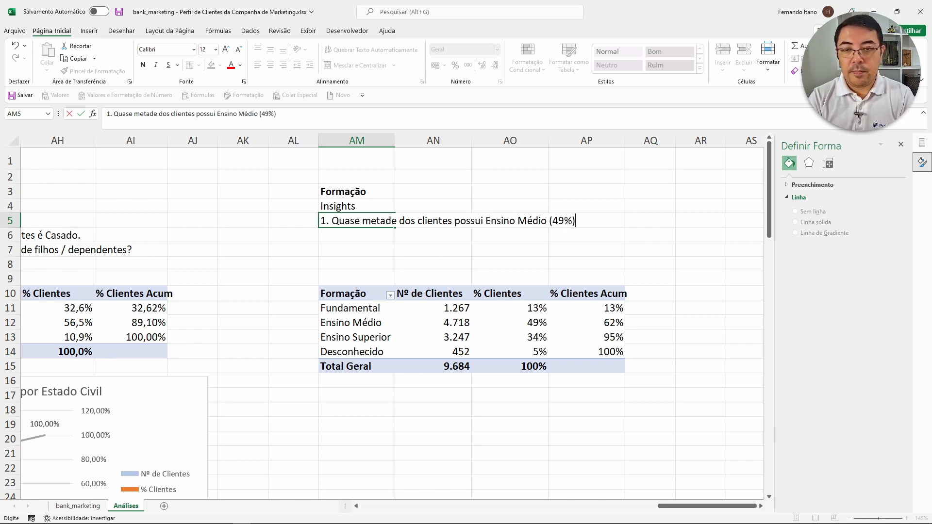
key("ctrl+Return")
key("Return")
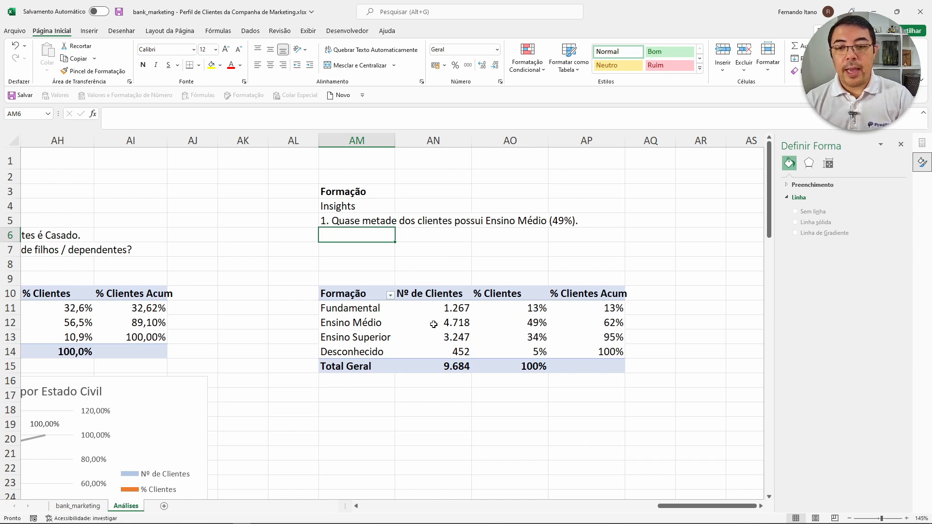
- Examine the Fundamental and Ensino Médio rows and their cumulative percentages against the written Formação insight
mouse_move(434, 325)
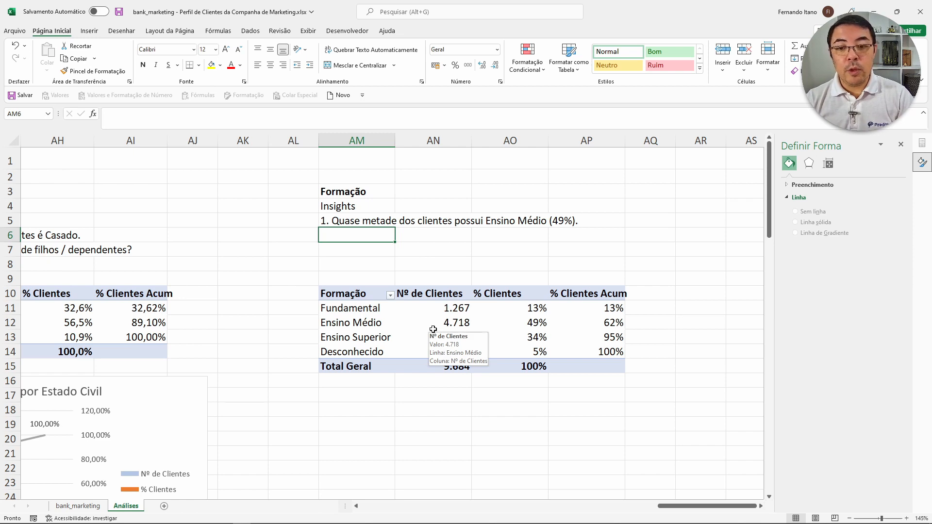
left_click_drag(365, 323, 601, 323)
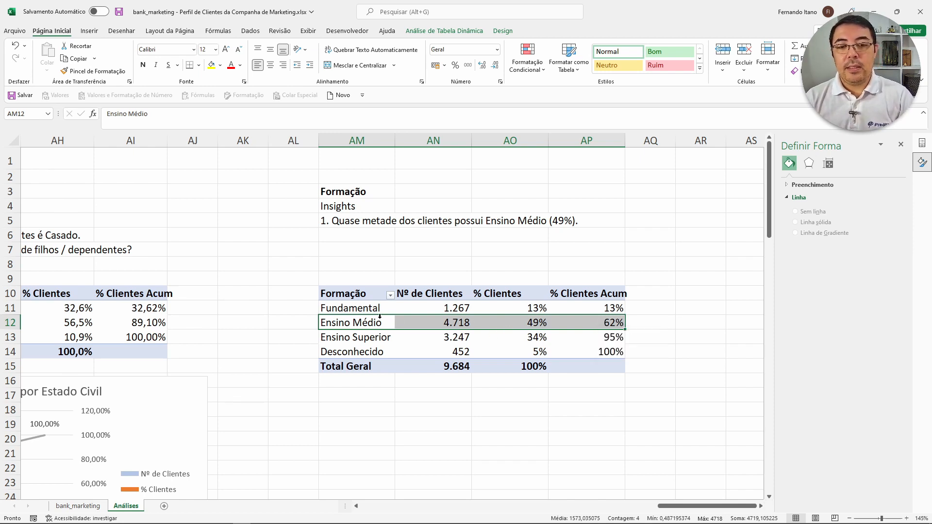
left_click(362, 309)
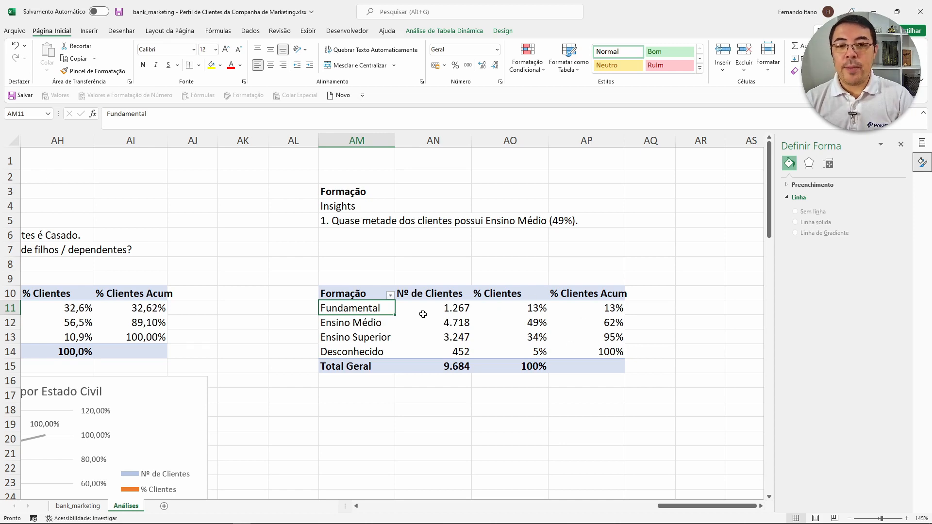
left_click(328, 222)
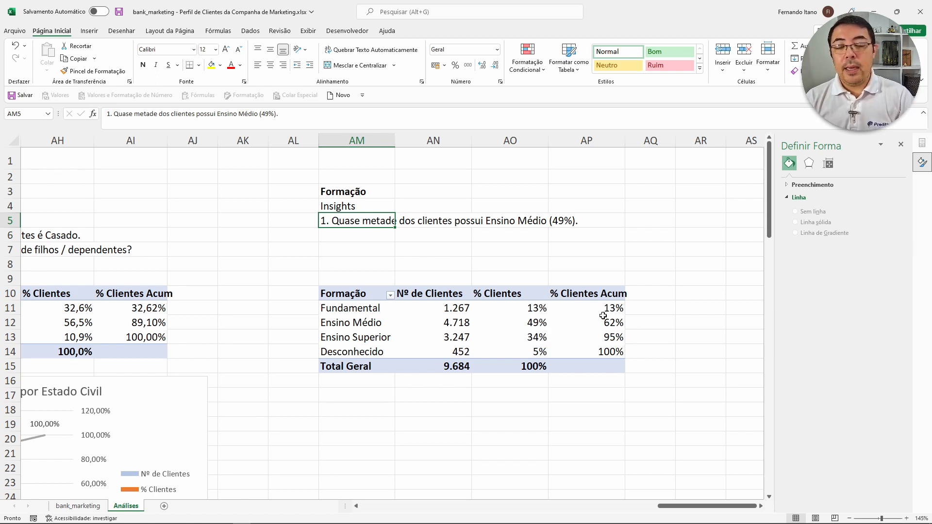
mouse_move(603, 316)
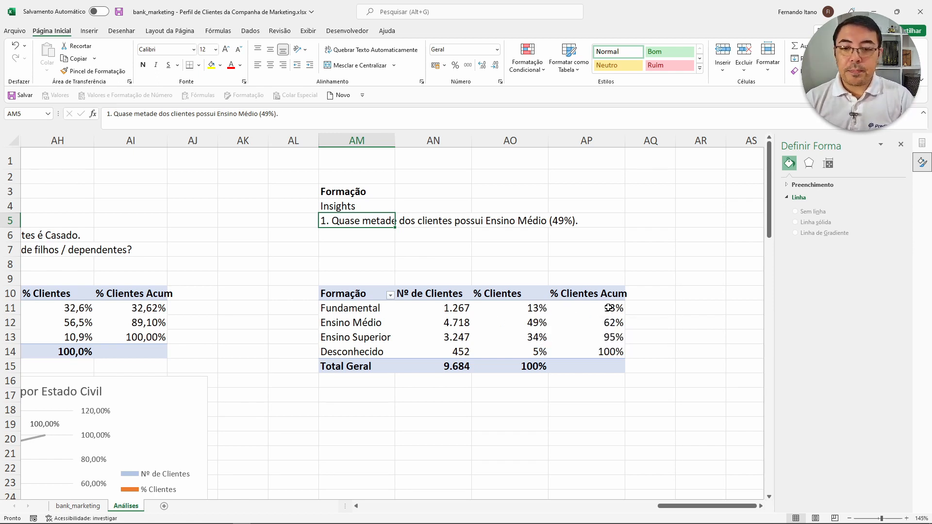
left_click_drag(613, 308, 614, 322)
left_click(612, 324)
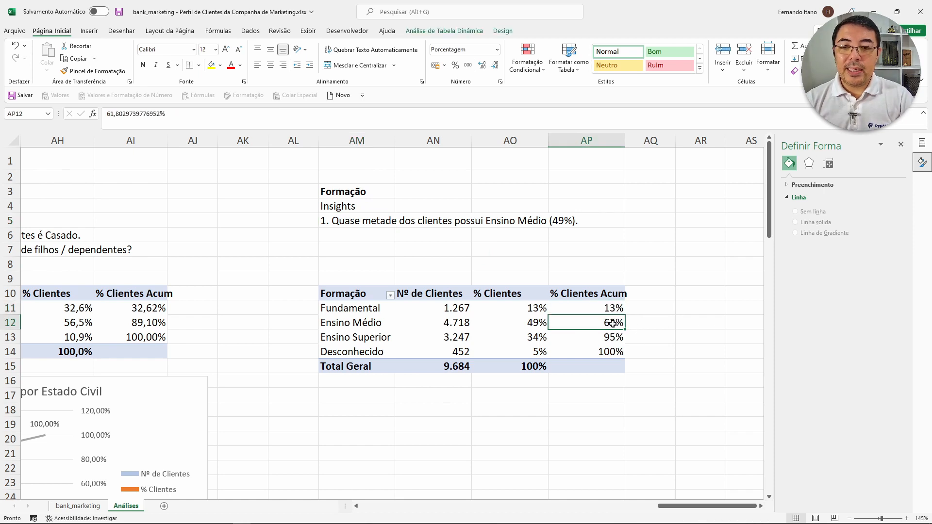
mouse_move(493, 344)
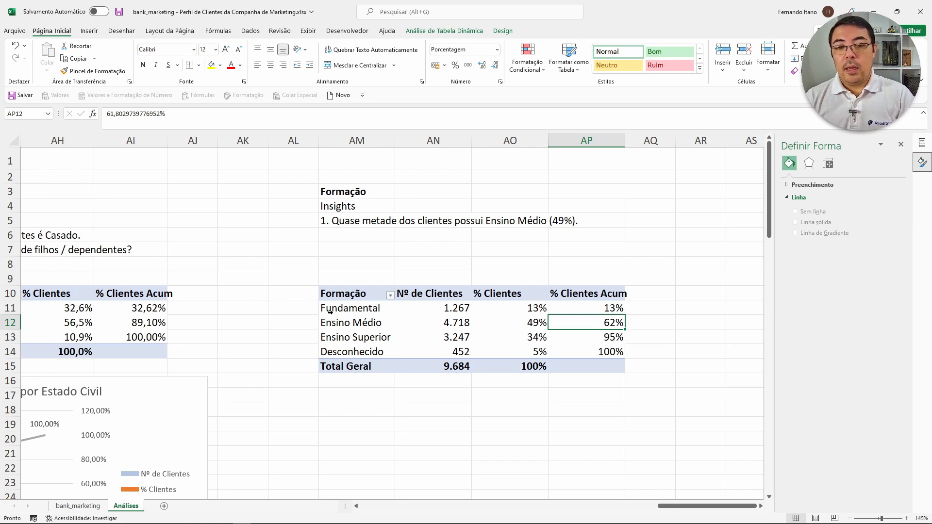
- Insert a pivot chart for the Formação table from the saved column-and-line chart template and place it directly below the table
left_click(354, 315)
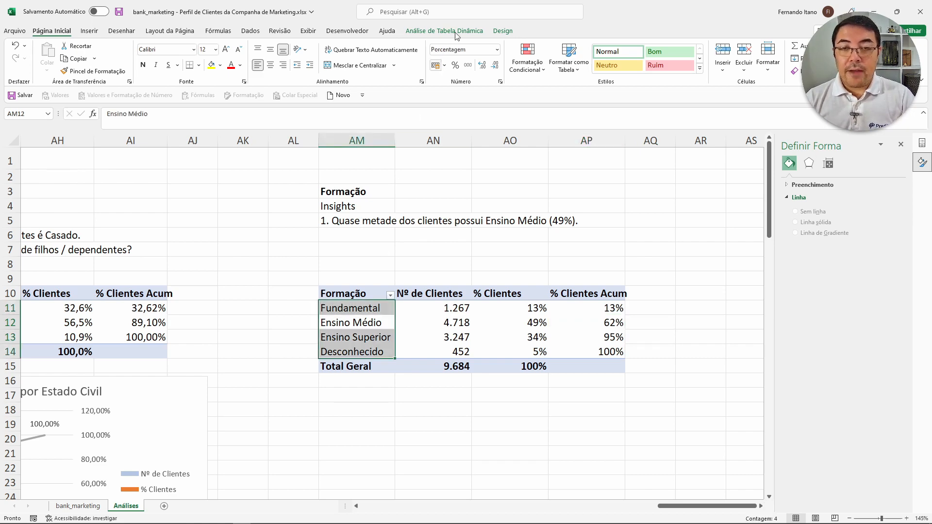
left_click(90, 31)
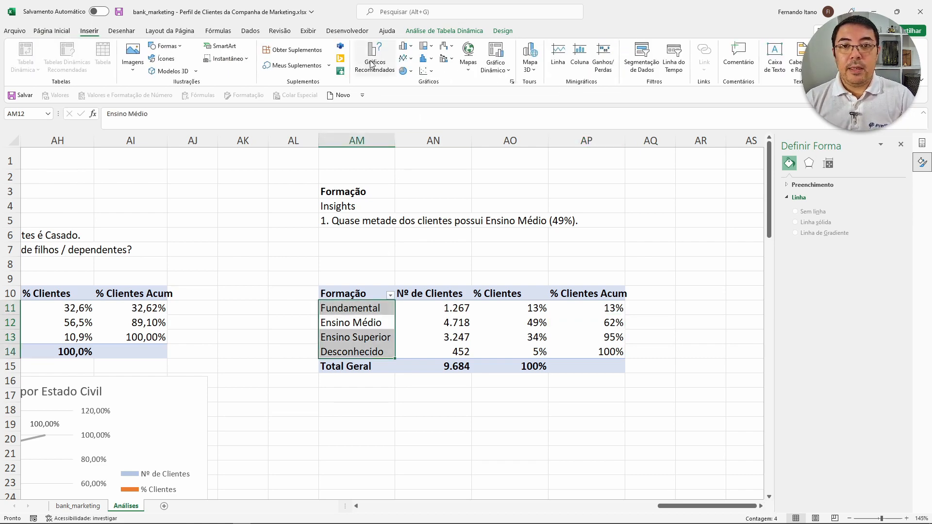
left_click(371, 60)
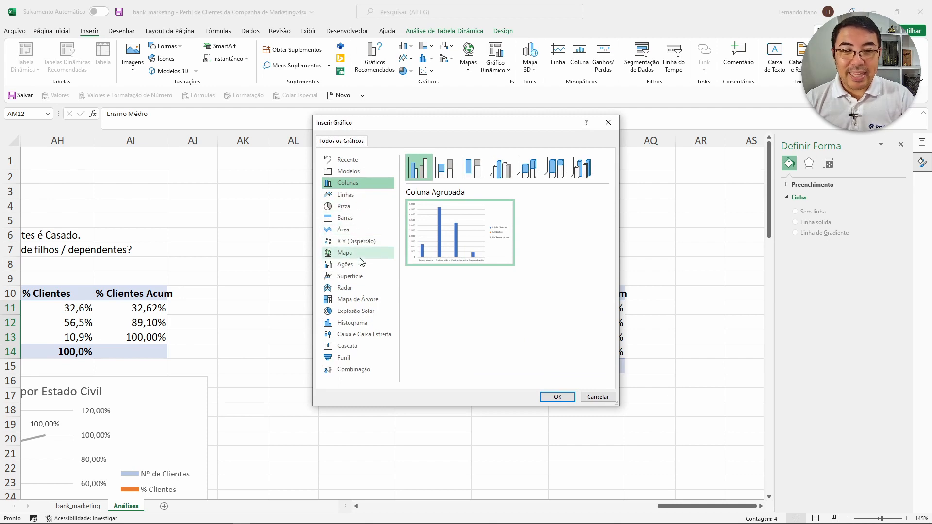
left_click(349, 171)
scroll(467, 301, "down", 5)
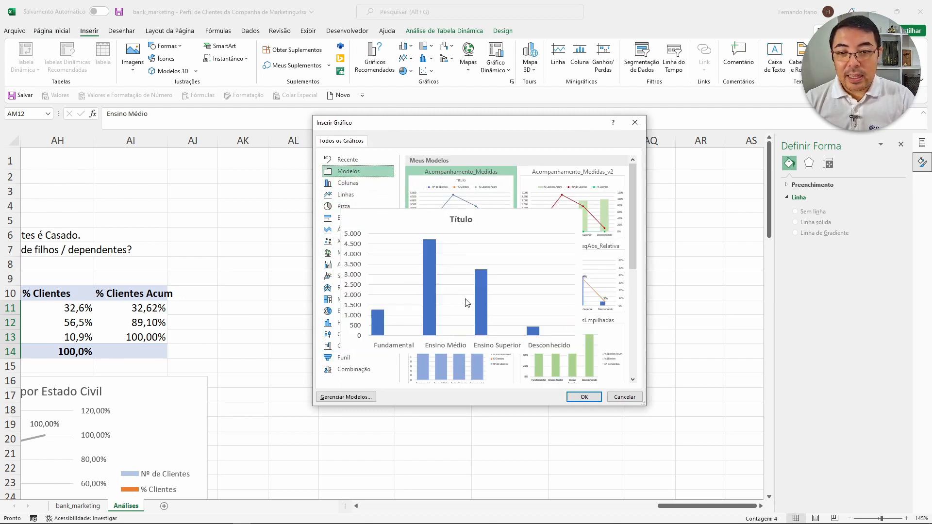
left_click(468, 257)
left_click(584, 397)
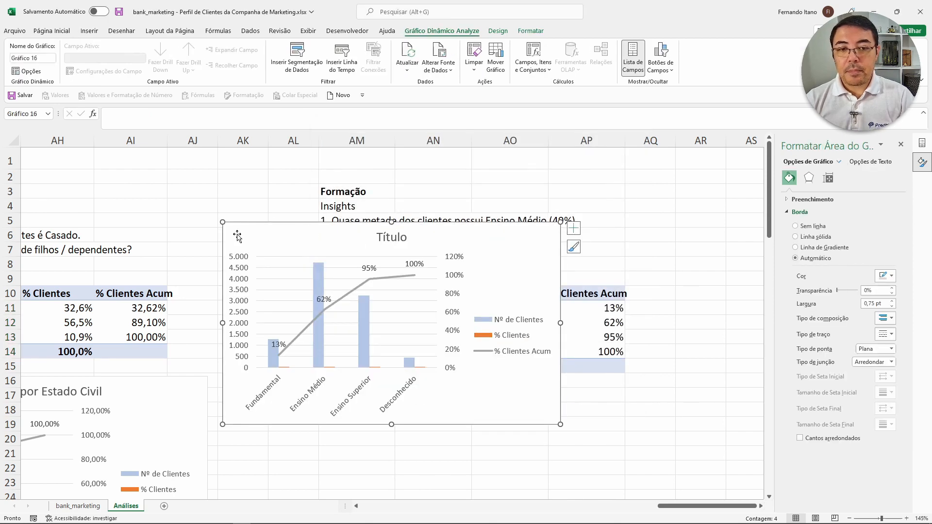
left_click_drag(269, 240, 359, 404)
- Replace the new chart's placeholder title with "Formação dos Clientes"
scroll(502, 321, "down", 3)
left_click(487, 264)
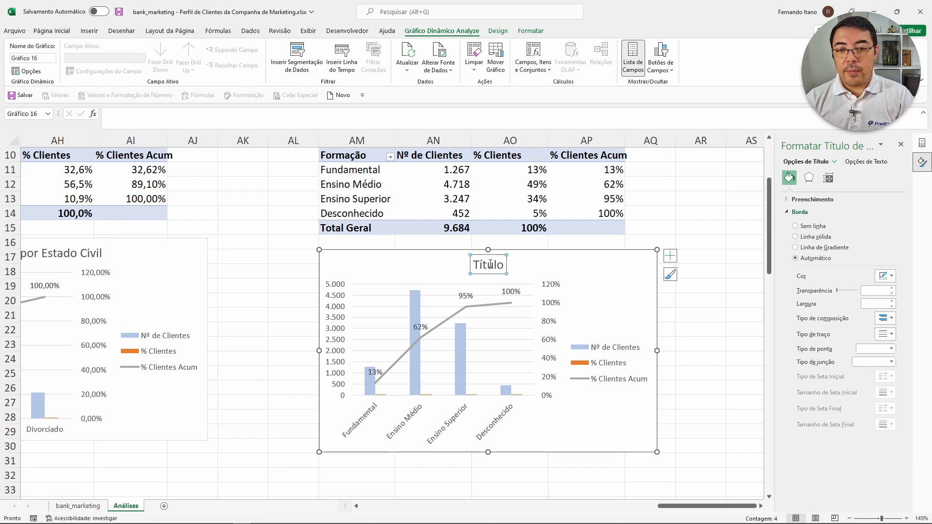
double_click(487, 265)
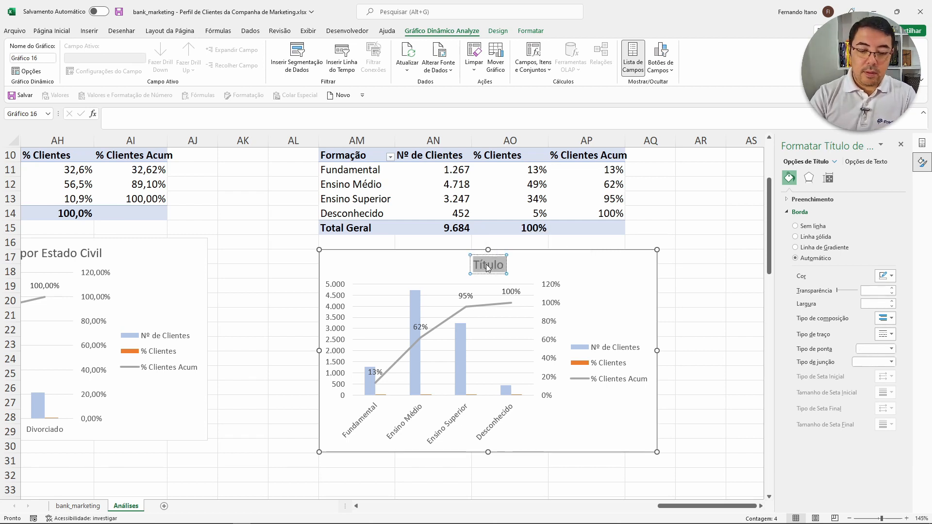
type("Formação dos Clioent")
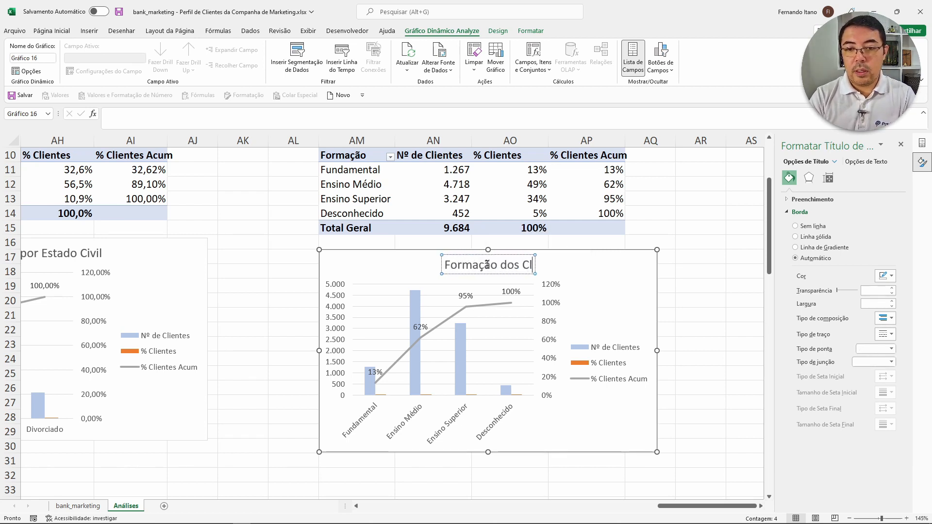
key("BackSpace")
key("BackSpace")
key("BackSpace")
key("BackSpace")
type("entes")
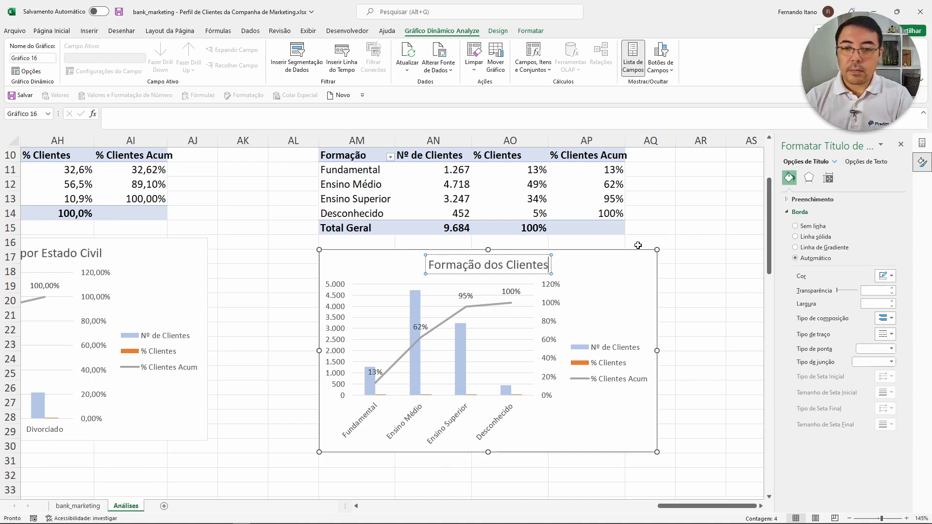
left_click(678, 224)
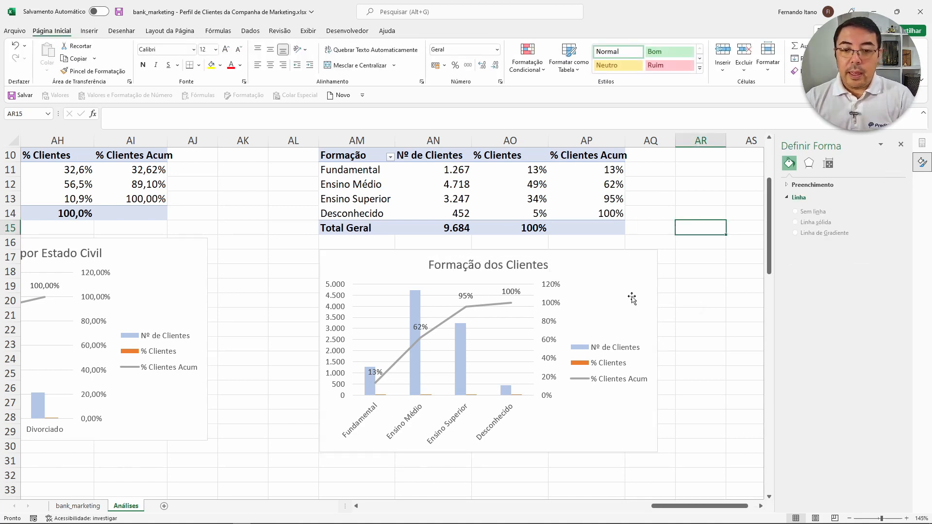
- Enter the insight "2. Cerca de 62% dos clientes possuem até o Ensino Médio." in AM6
scroll(632, 298, "up", 2)
scroll(632, 298, "up", 2)
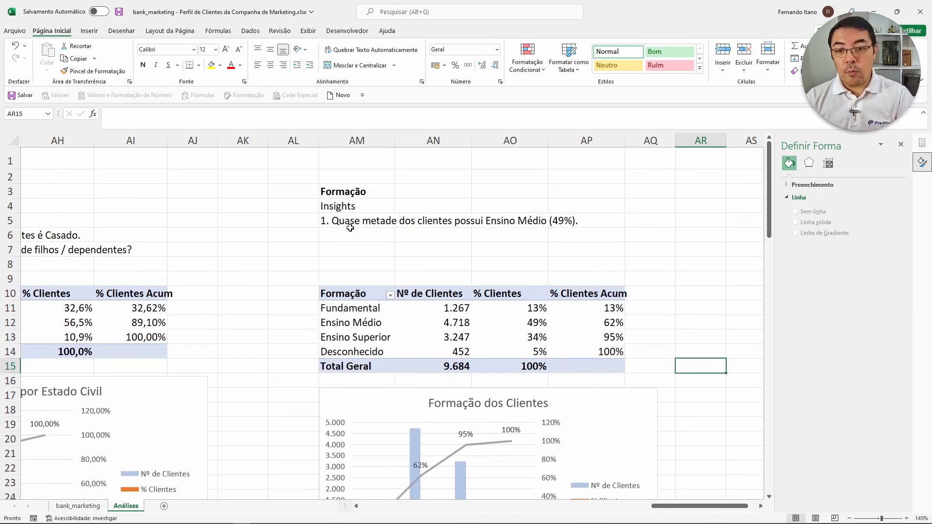
left_click(333, 238)
type("2. ")
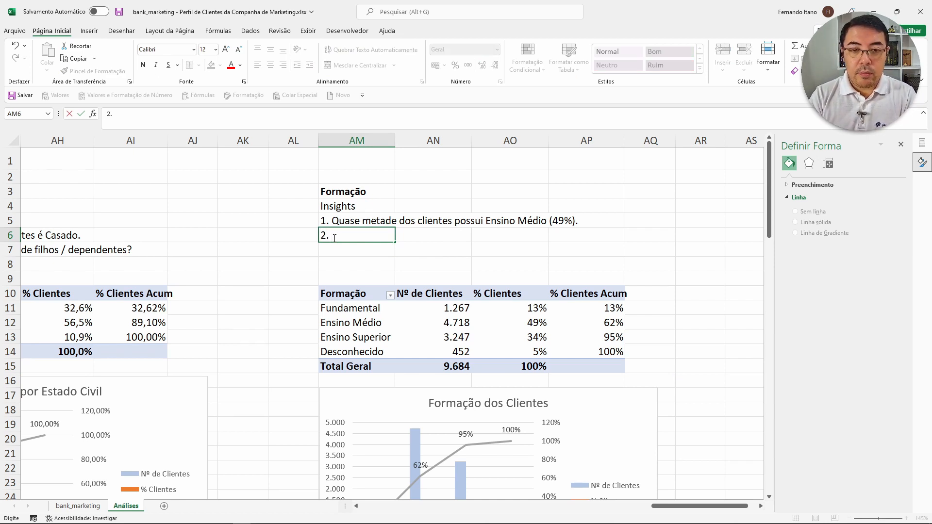
type("Cerc")
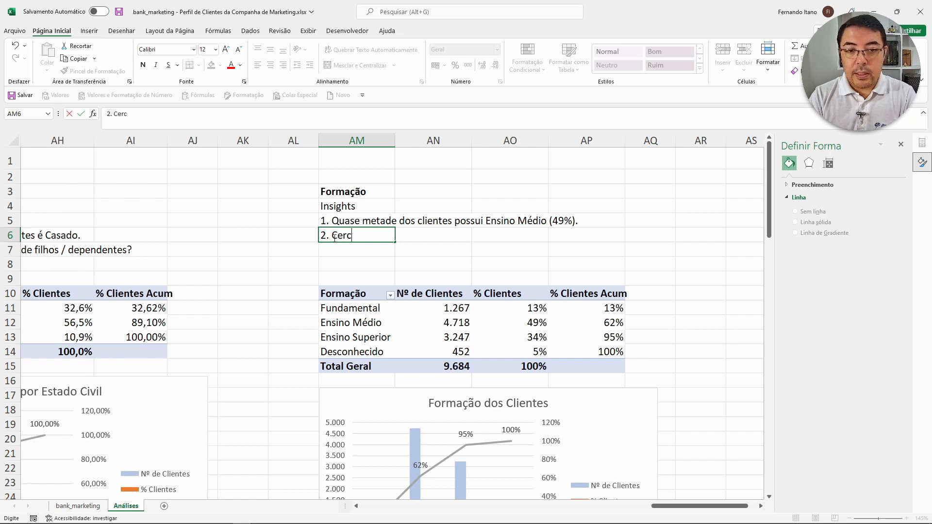
type("a de 62")
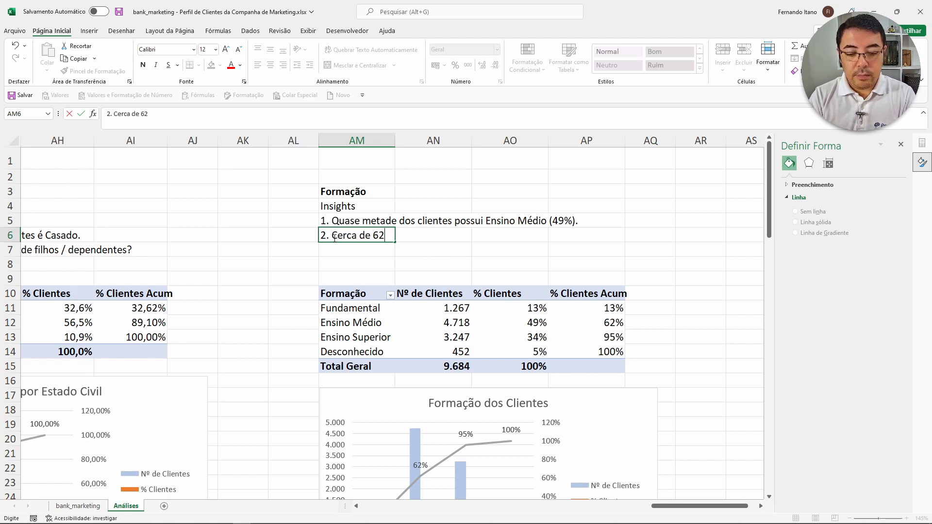
type("% dos clientes ")
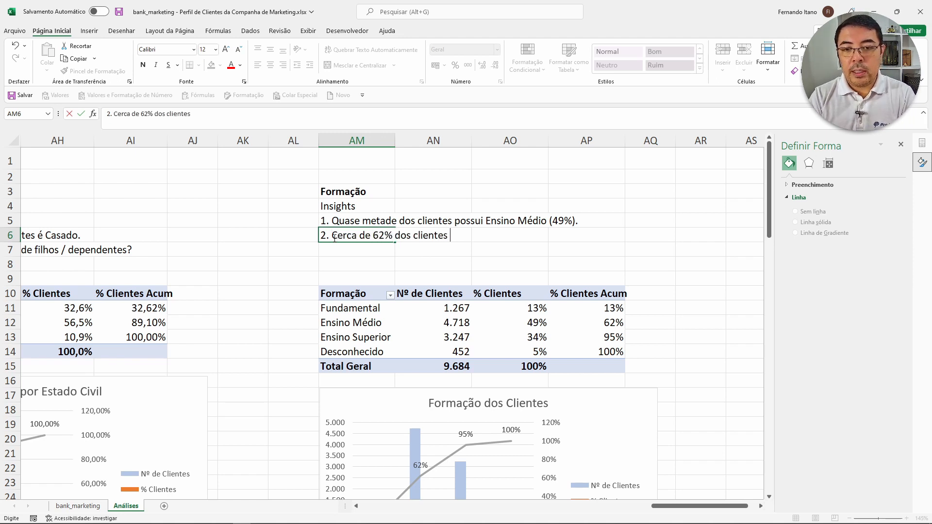
type("possuem até o")
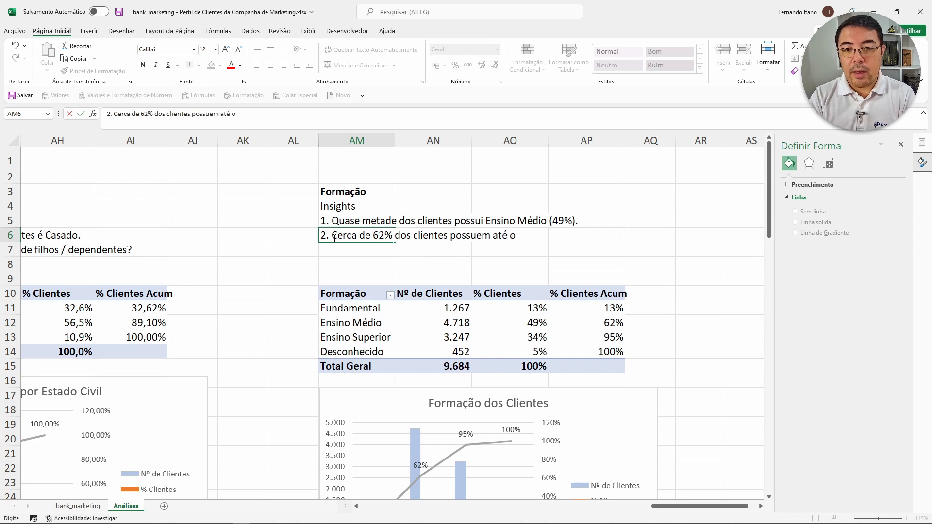
type(" Ensino Médio")
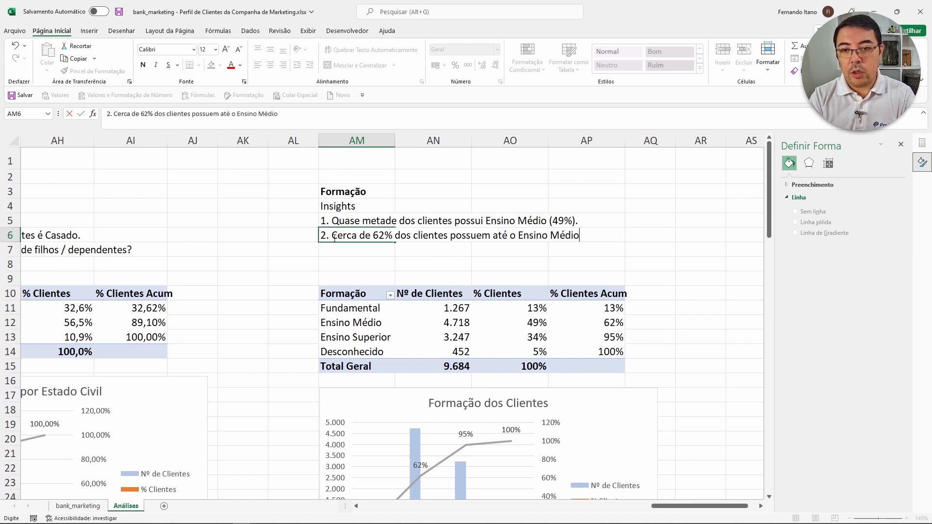
type(".")
key("Return")
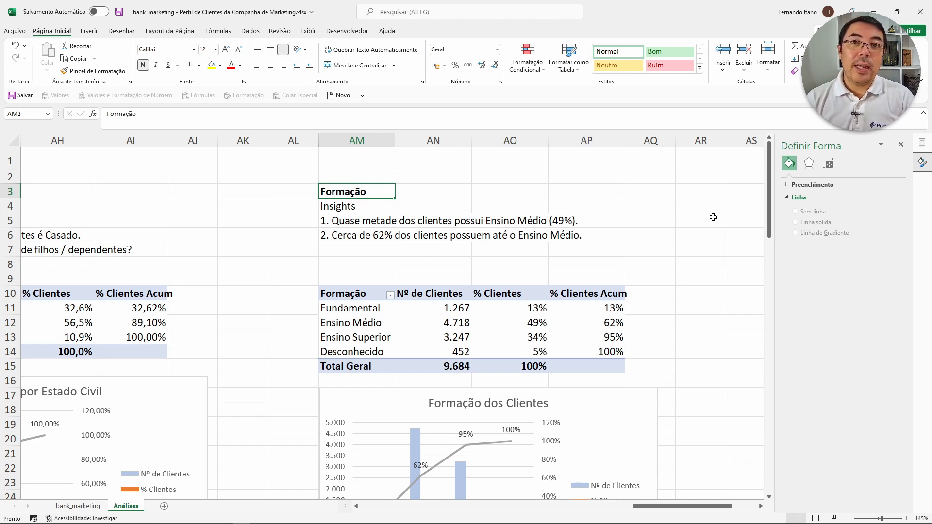
left_click_drag(340, 294, 591, 365)
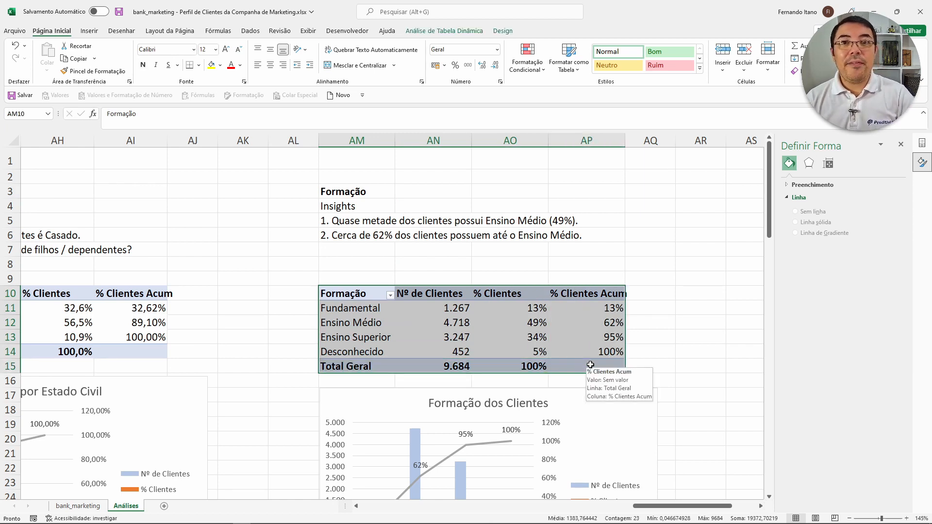
left_click(386, 323)
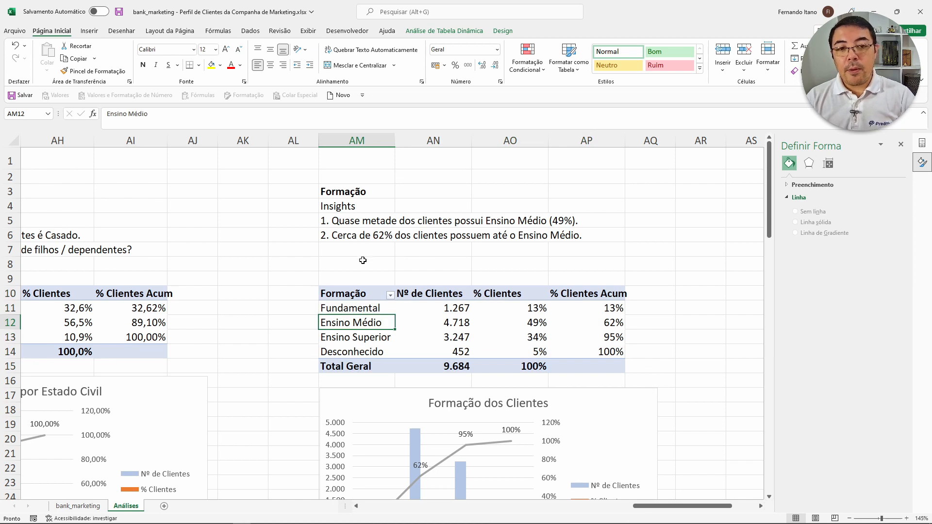
left_click(349, 220)
left_click(353, 233)
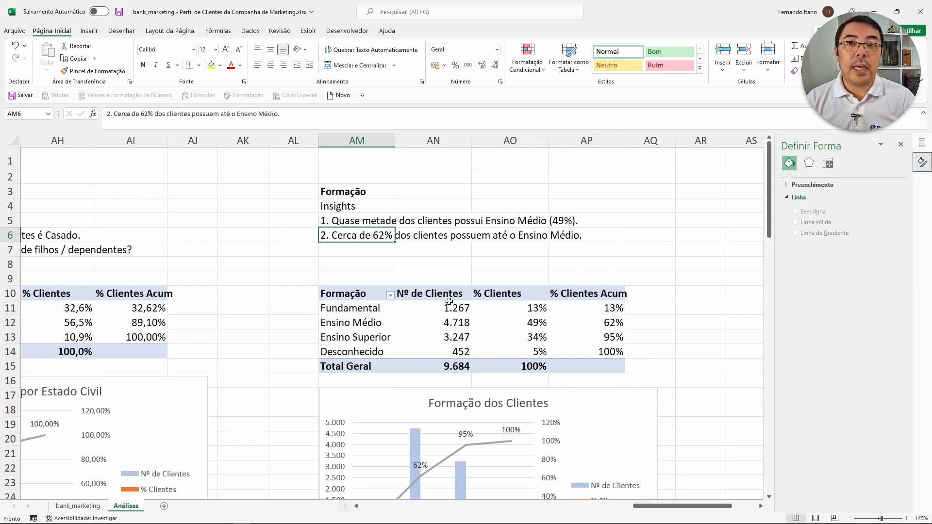